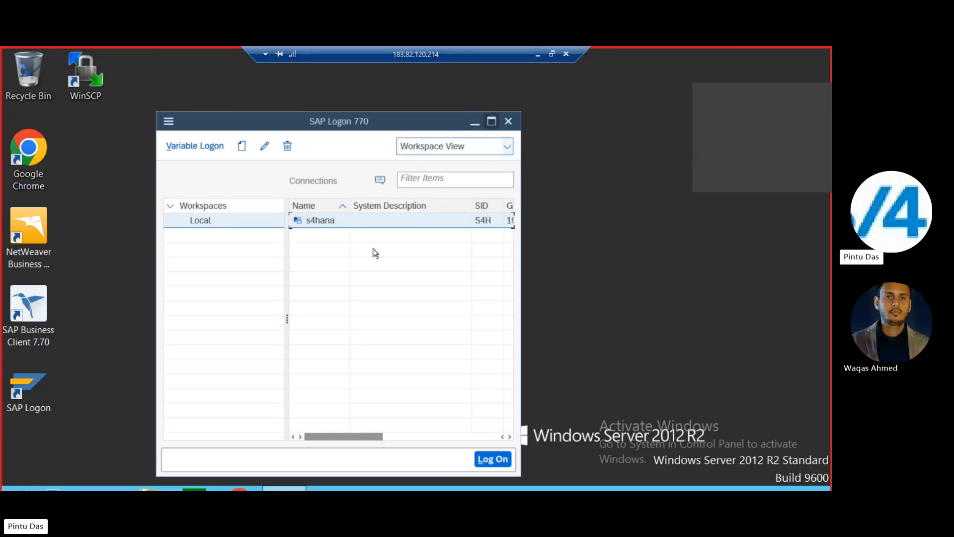
Log on to the s4hana system by entering the user ID and the account password.
left_click(491, 121)
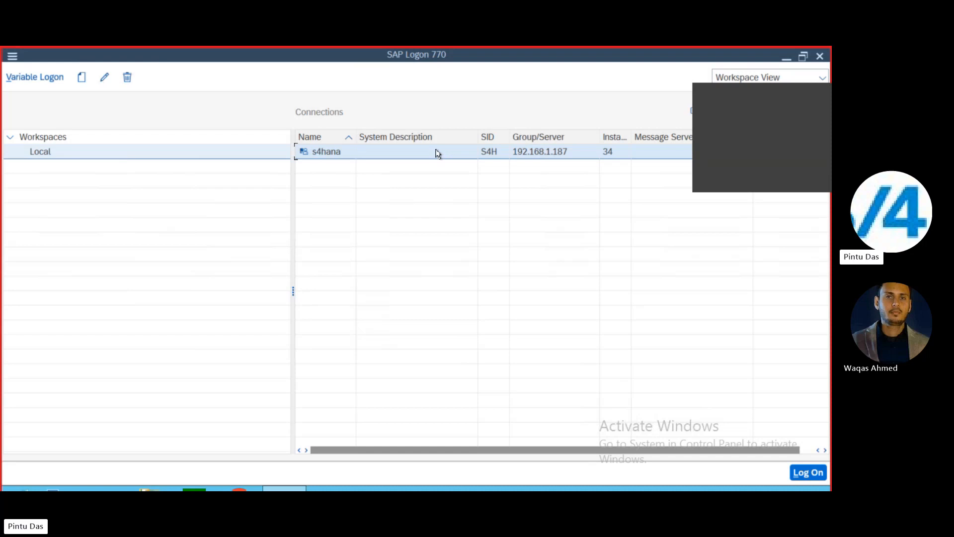
double_click(437, 152)
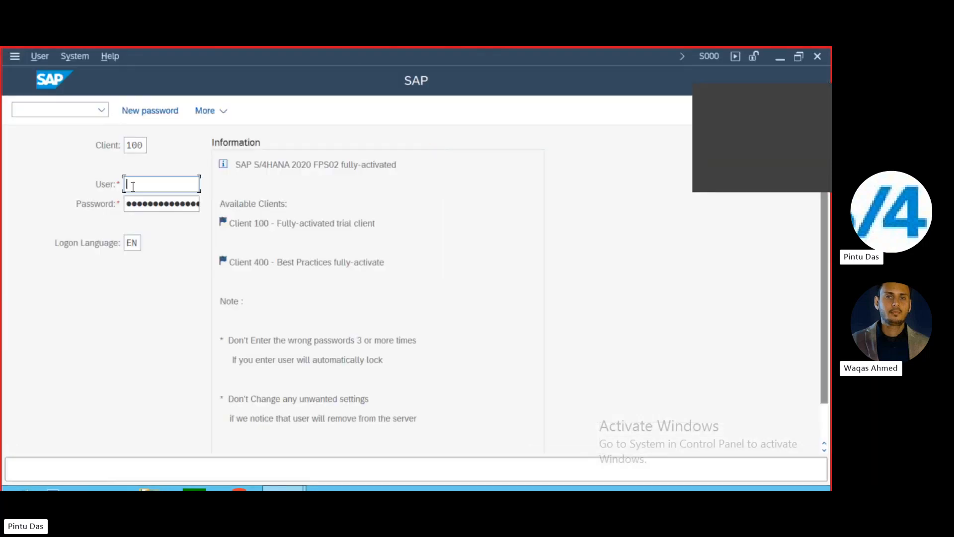
type("s")
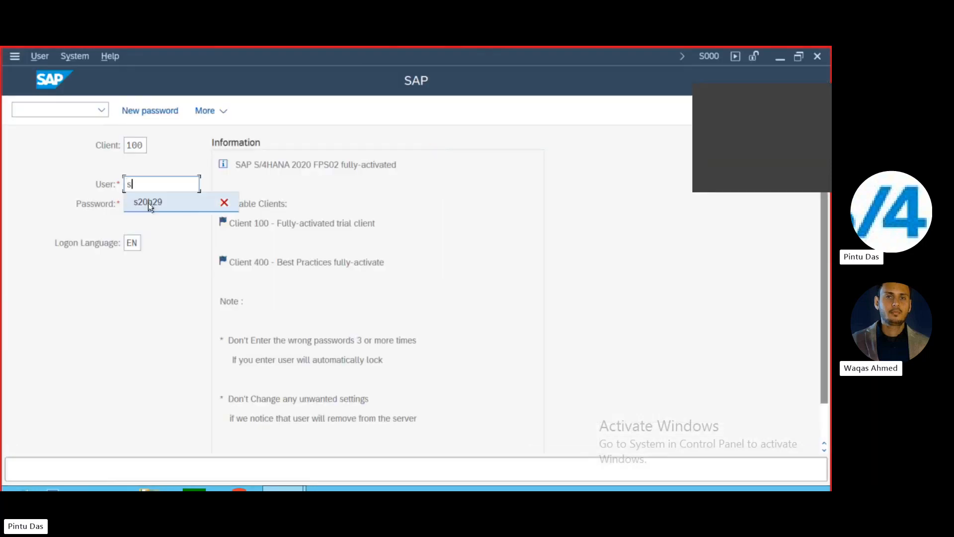
left_click(149, 203)
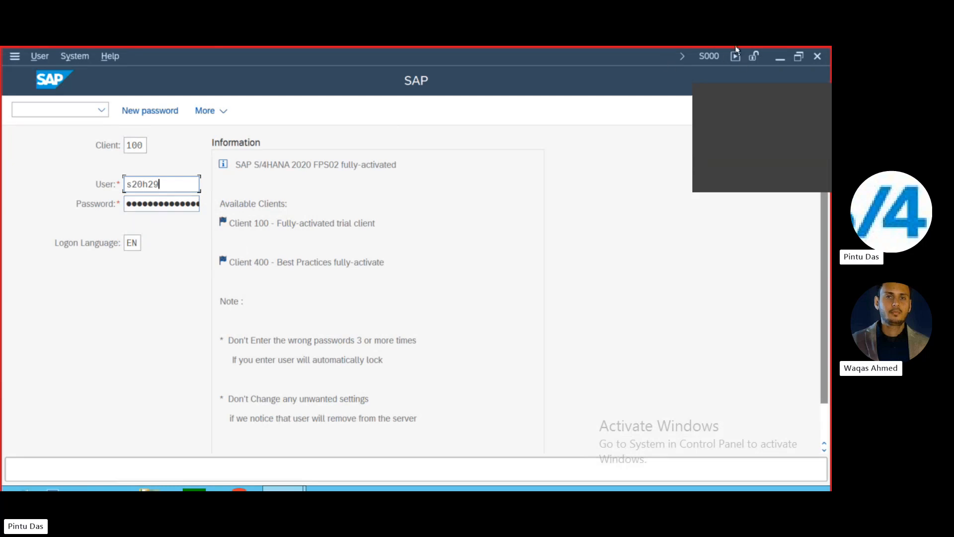
mouse_move(534, 55)
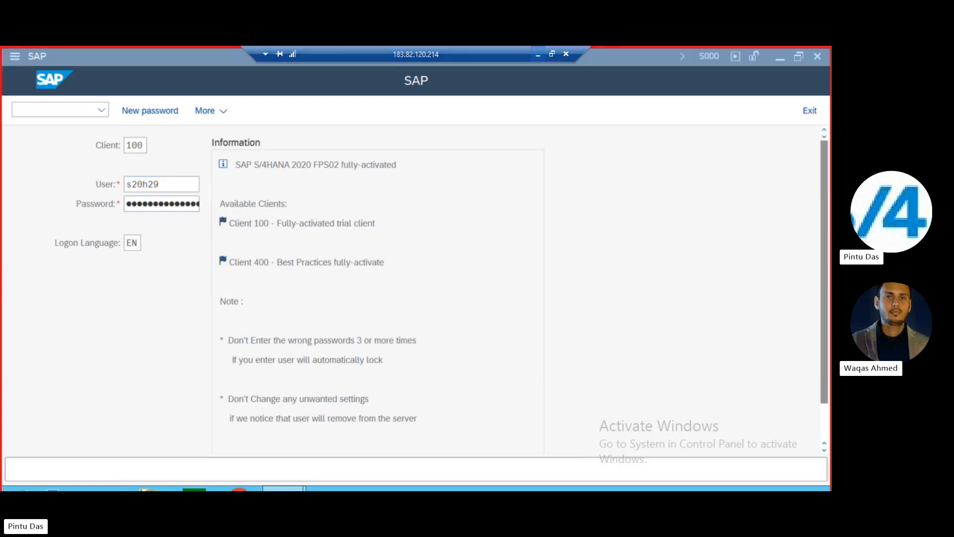
left_click(141, 206)
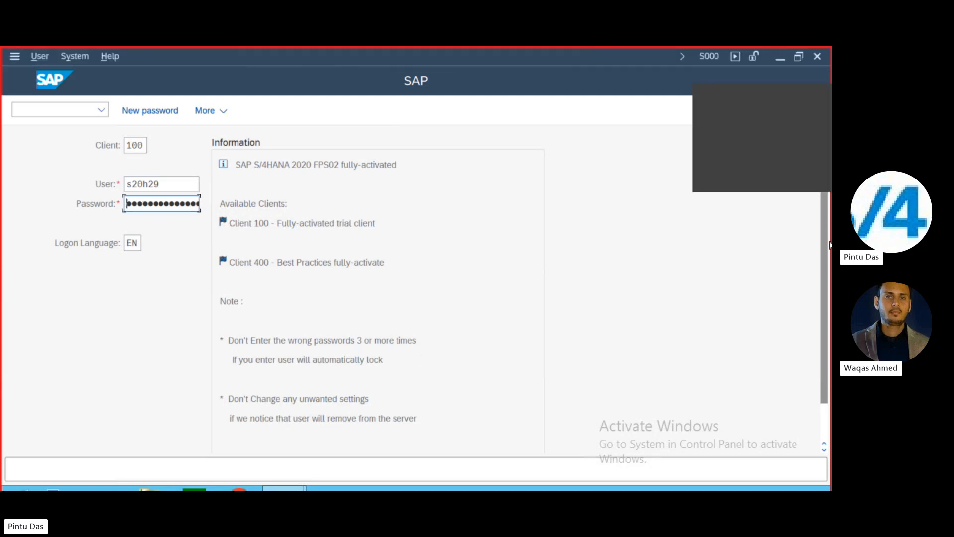
type("********")
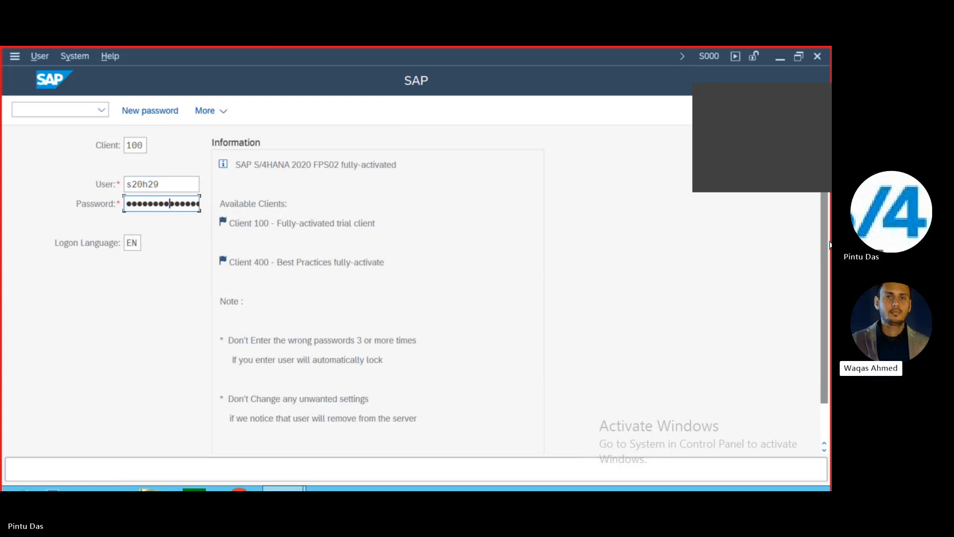
key("Return")
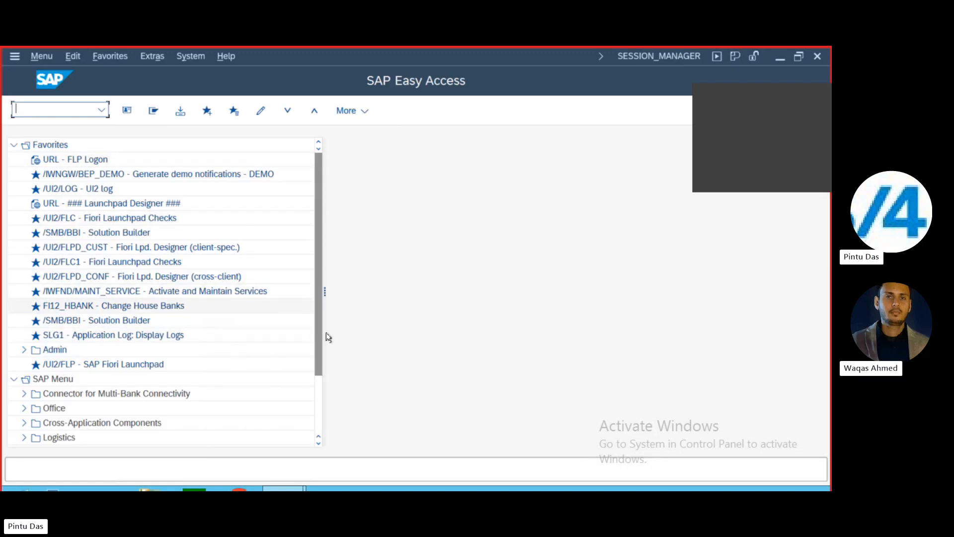
Try to start FD01 - Create from the Master Records folder of Accounts Receivable, within Accounting and Financial Accounting in the SAP Menu.
left_click_drag(315, 325, 312, 375)
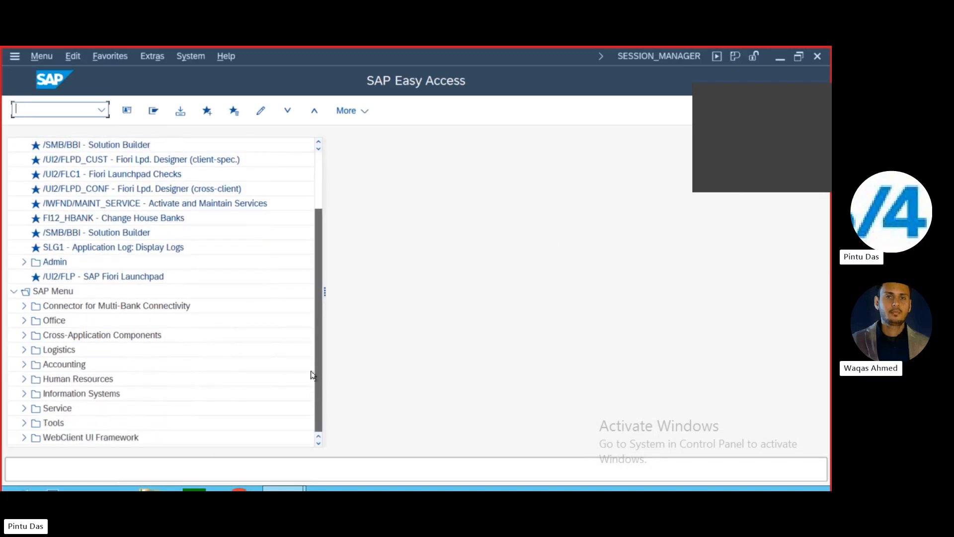
left_click(24, 365)
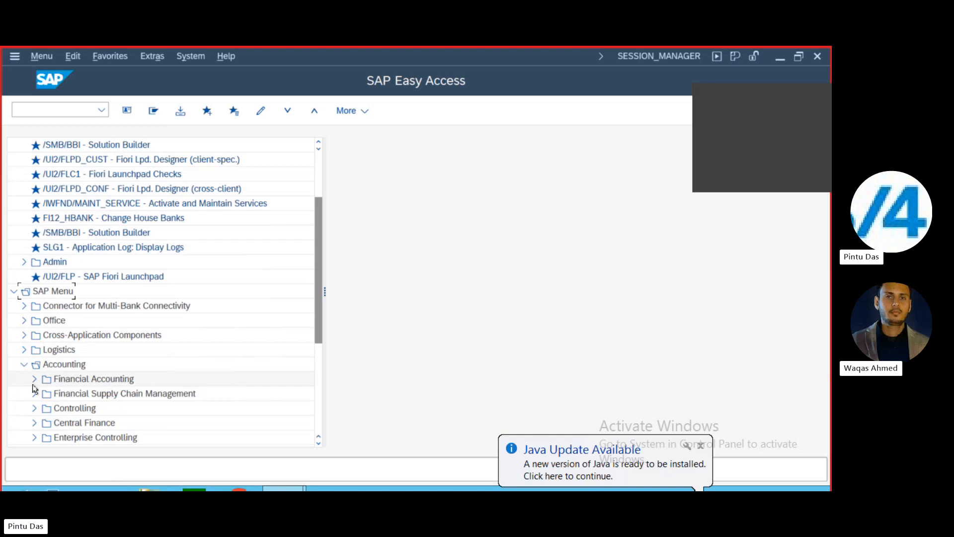
left_click(34, 380)
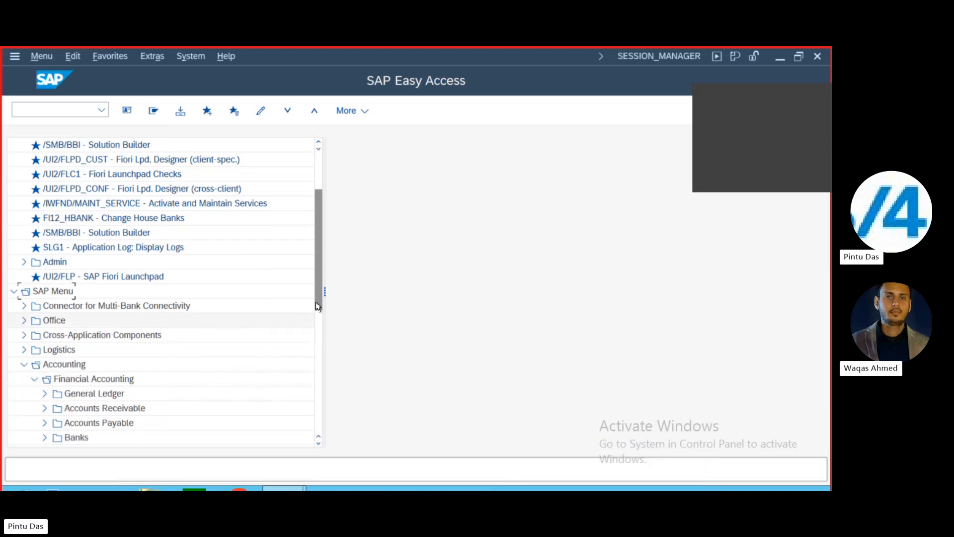
left_click_drag(319, 304, 323, 353)
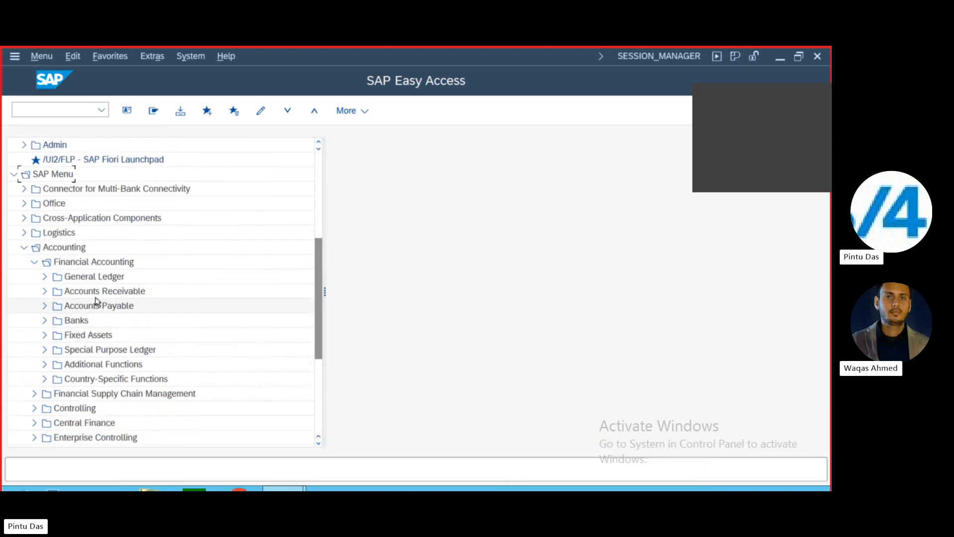
left_click(45, 290)
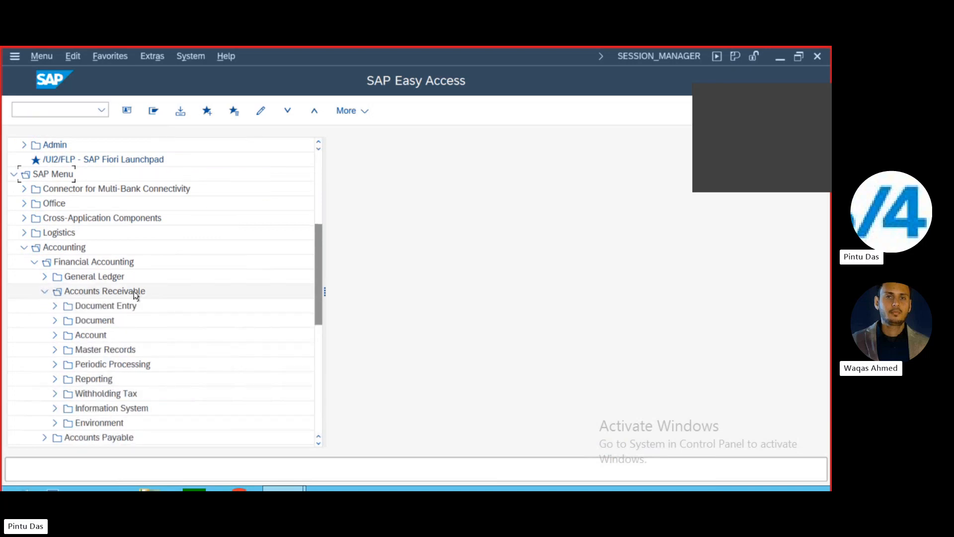
left_click(54, 349)
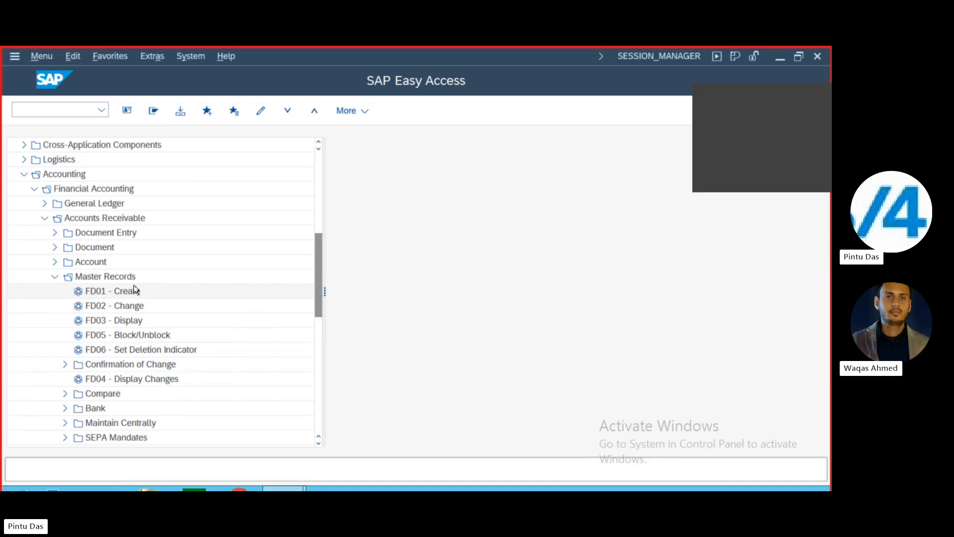
double_click(96, 294)
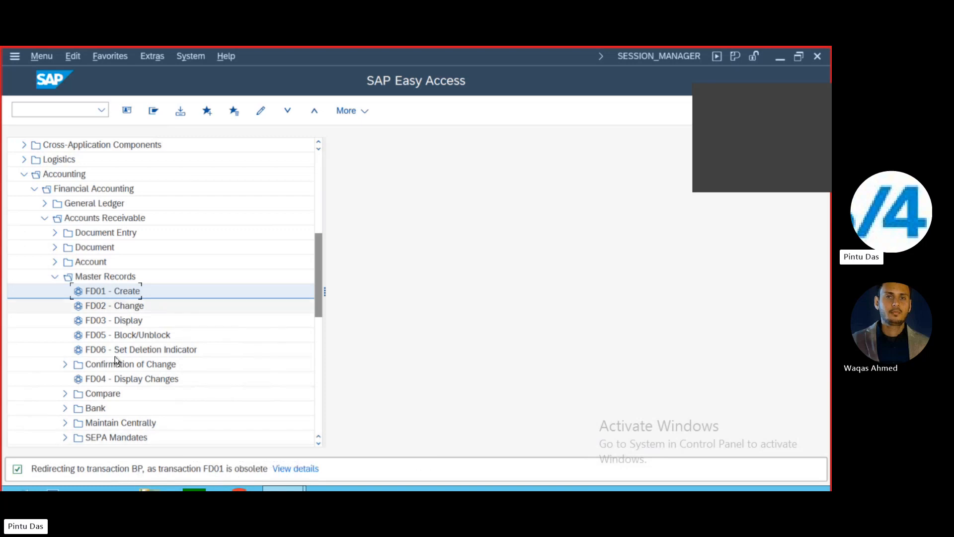
Open the Maintain Business Partner transaction with the command /nbp.
left_click(33, 110)
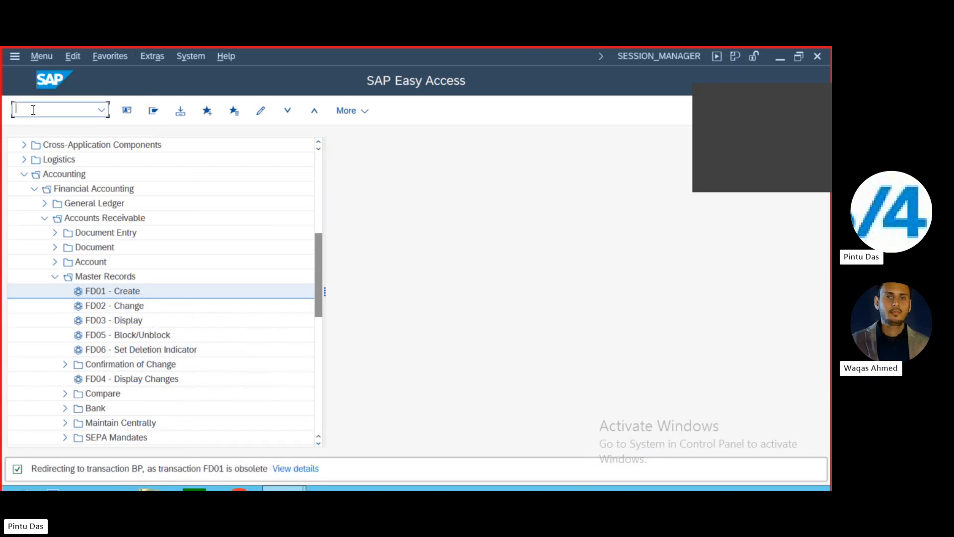
type("/n")
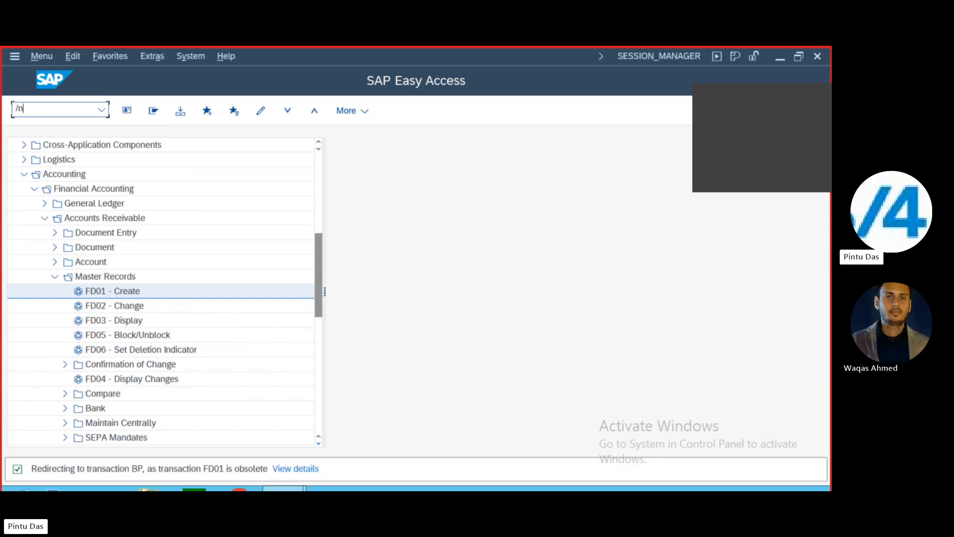
type("bp")
key("Return")
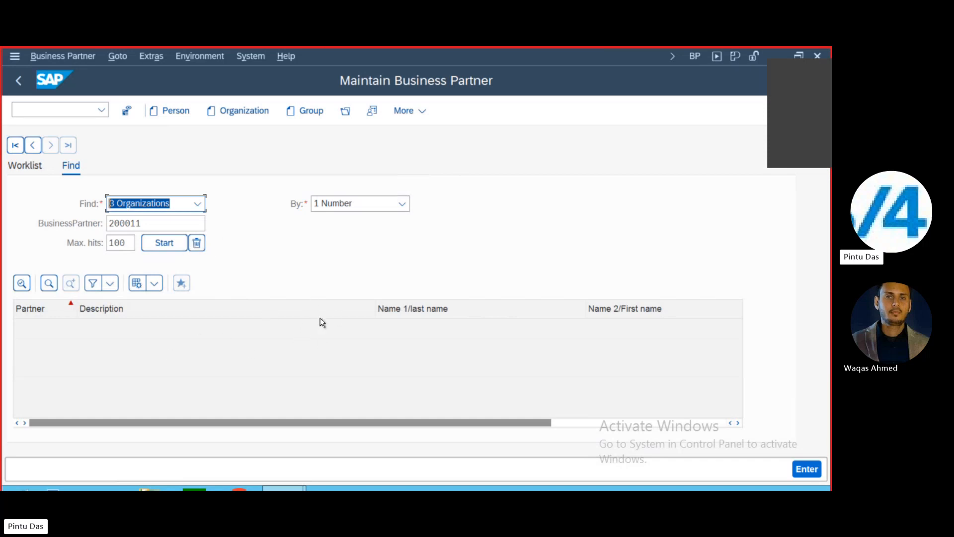
Start creating a business partner of type Organization and enter ABC Franchise Ltd as its name.
mouse_move(551, 45)
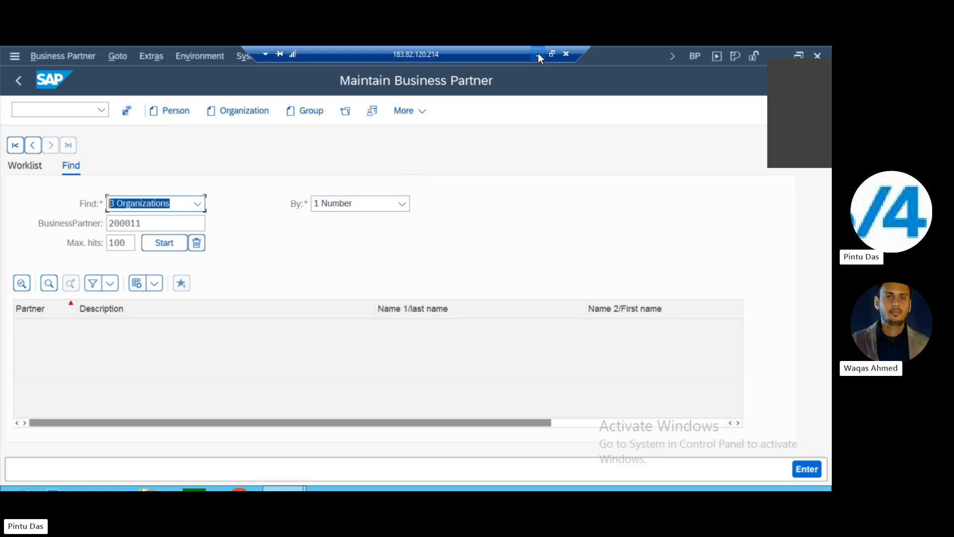
left_click(538, 52)
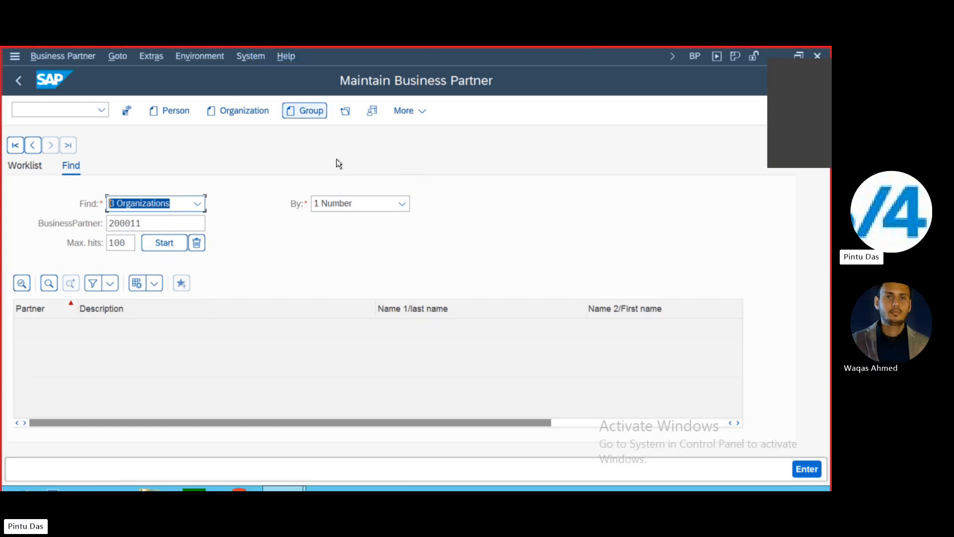
left_click(249, 113)
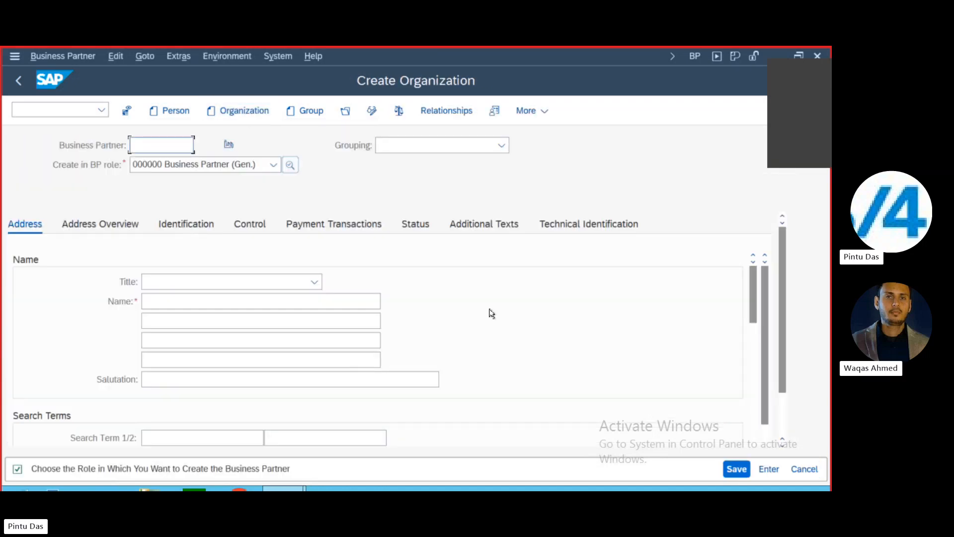
left_click(162, 300)
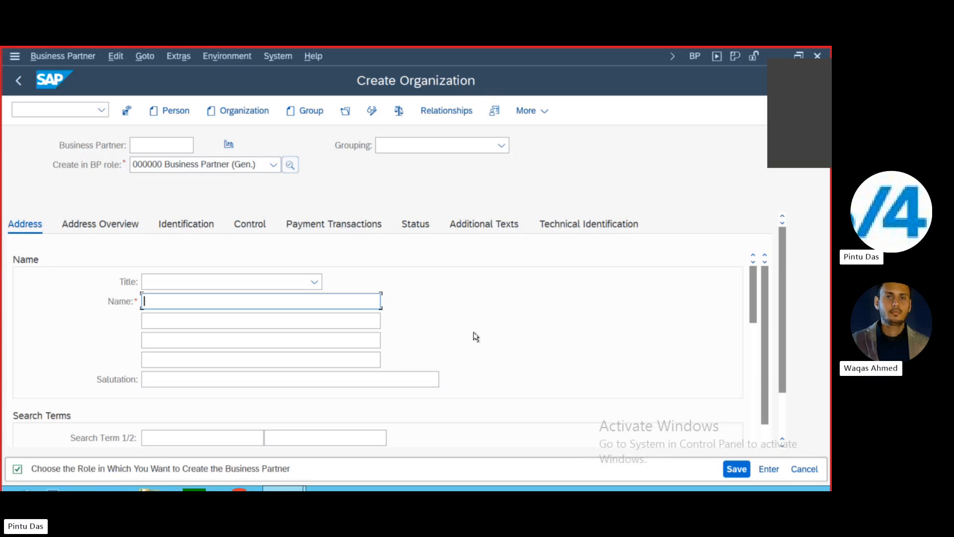
type("ABC")
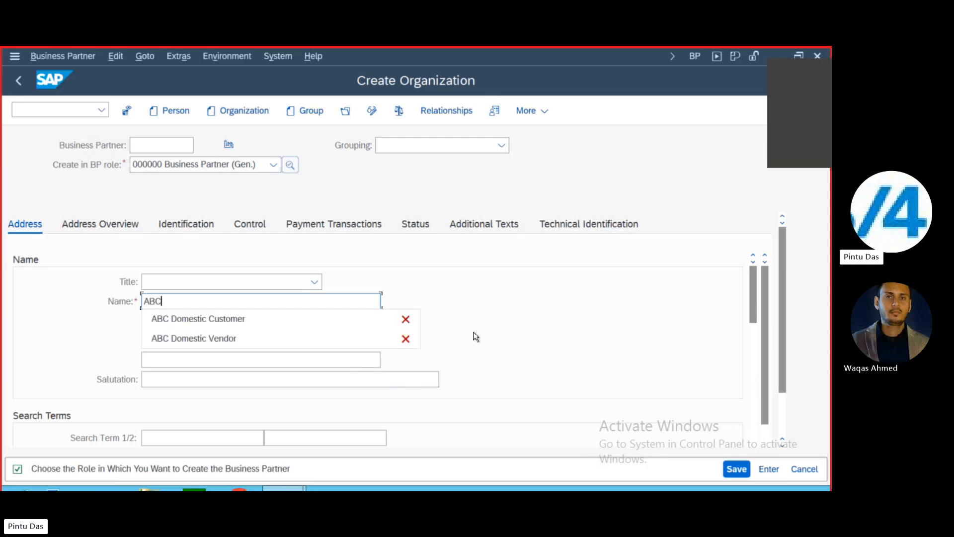
type(" F")
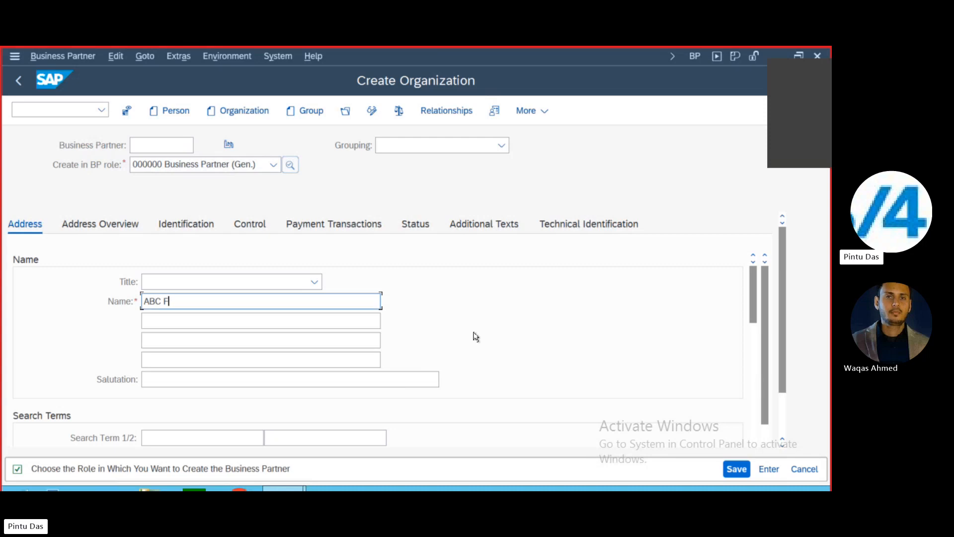
type("ranchise Ltd")
Set the new organization's grouping to 6503 Domestic Customer - BA01.
left_click(502, 147)
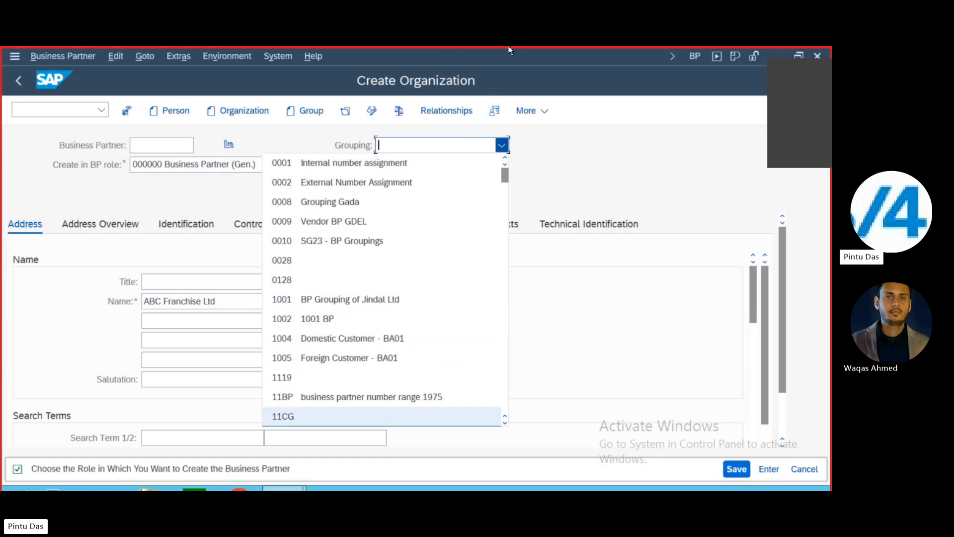
mouse_move(513, 50)
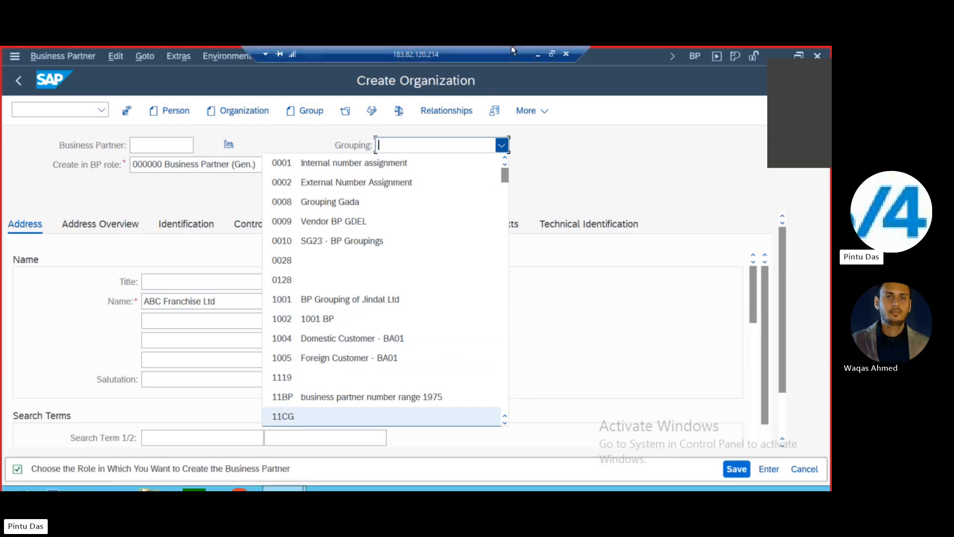
left_click(540, 56)
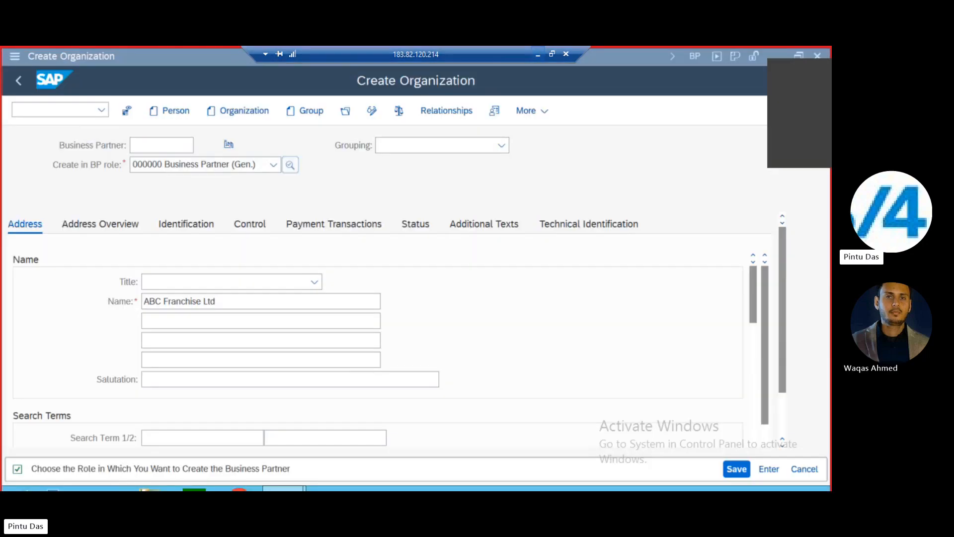
left_click(502, 145)
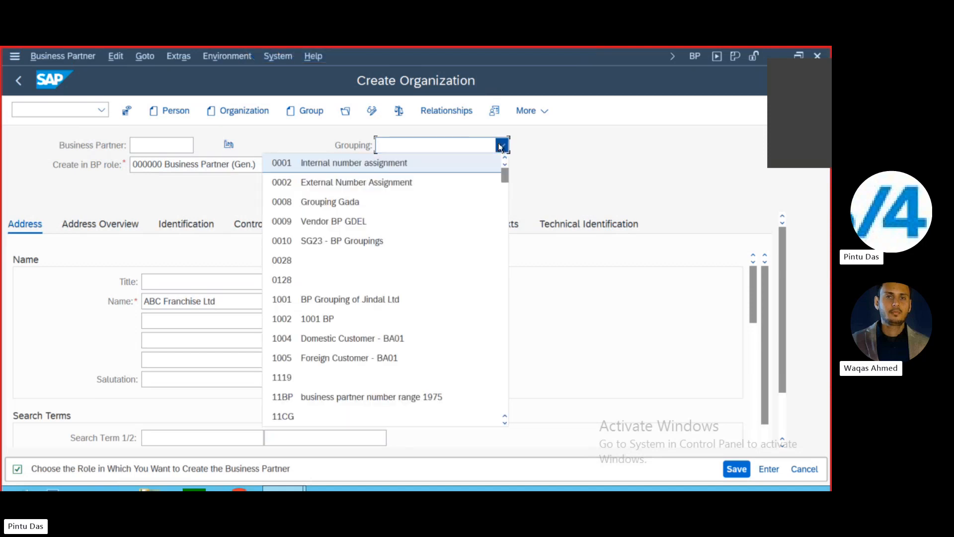
scroll(298, 279, "down", 3)
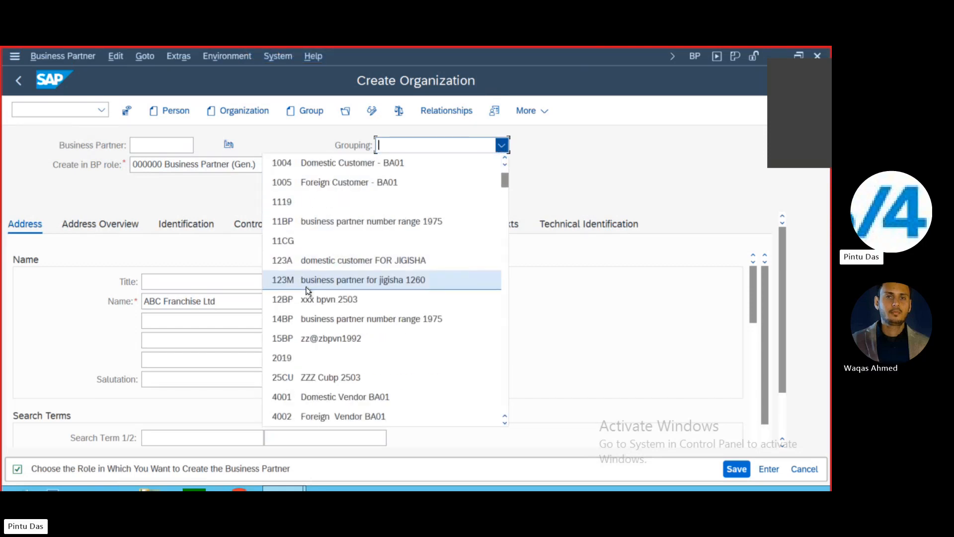
scroll(306, 291, "down", 6)
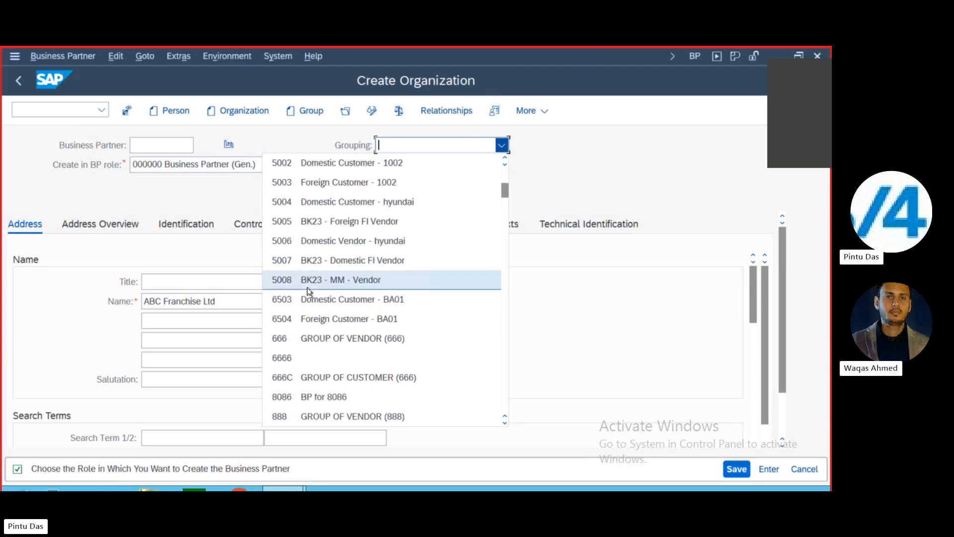
left_click(335, 302)
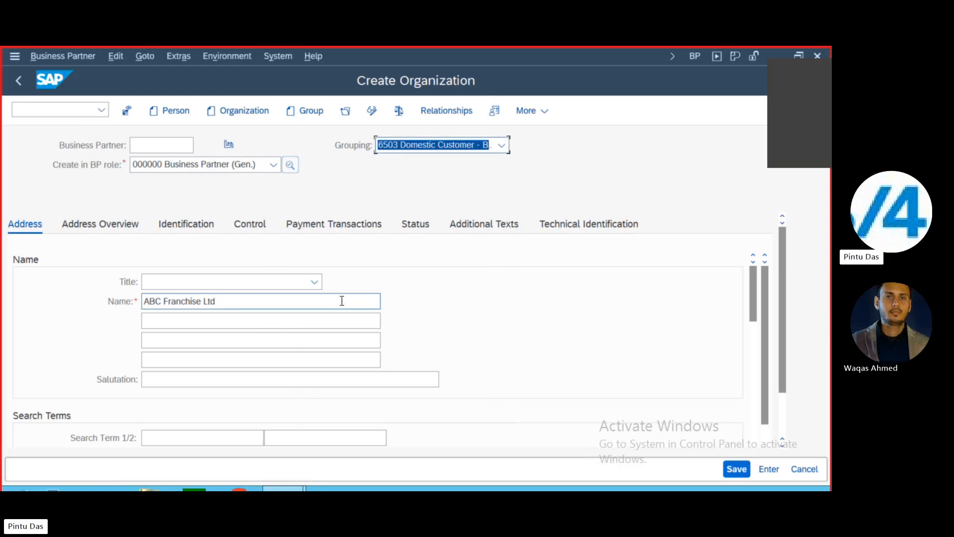
Change the business partner role to FLCU00 FI Customer and choose to create the organization directly in that role.
left_click(271, 164)
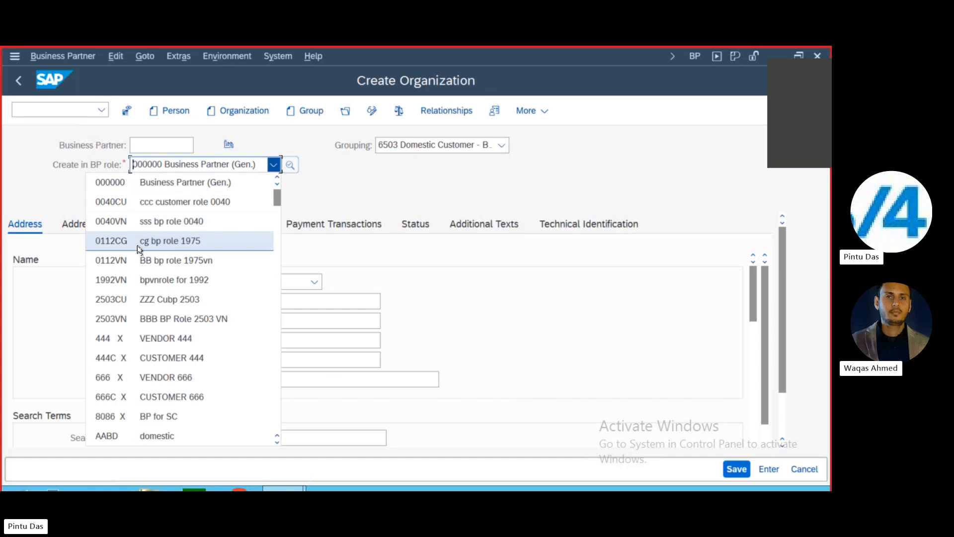
scroll(139, 250, "down", 4)
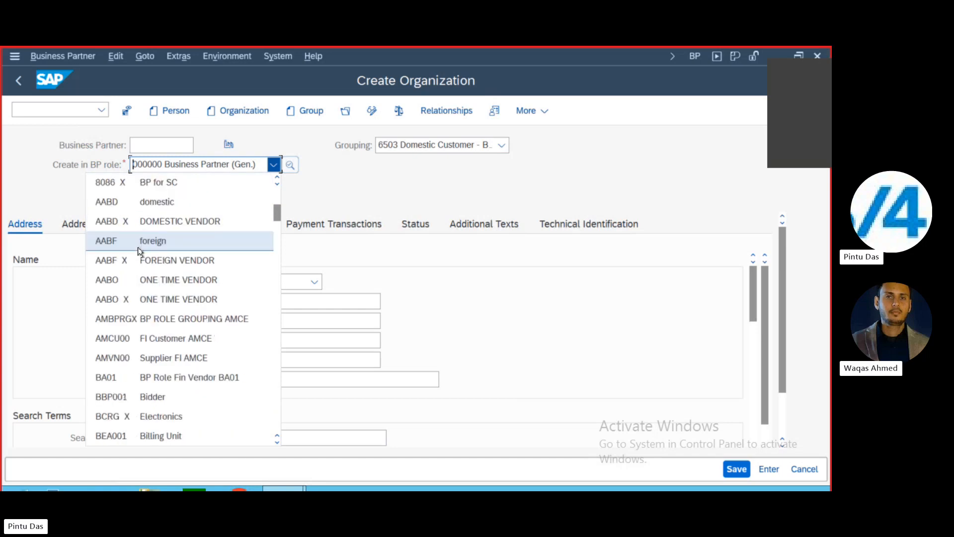
scroll(139, 251, "down", 8)
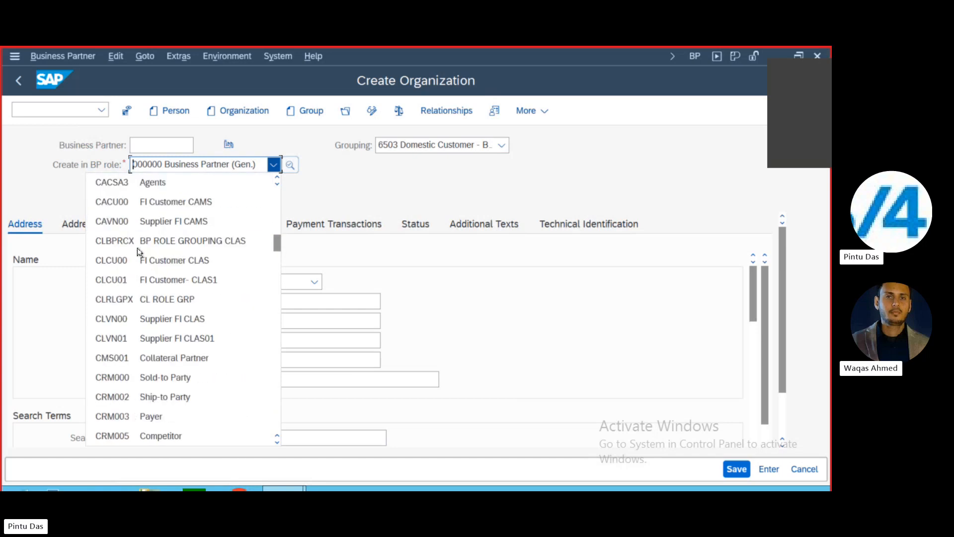
scroll(140, 252, "down", 4)
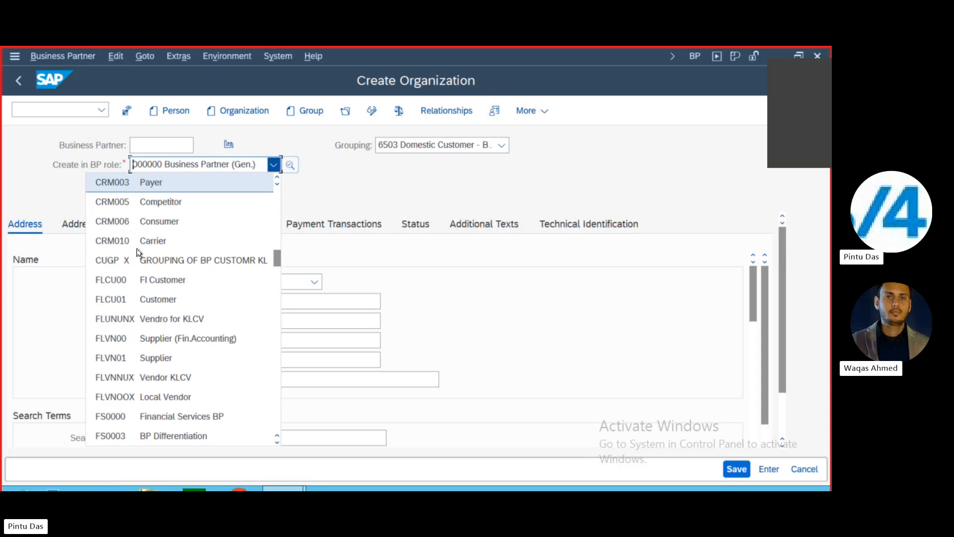
scroll(138, 253, "down", 1)
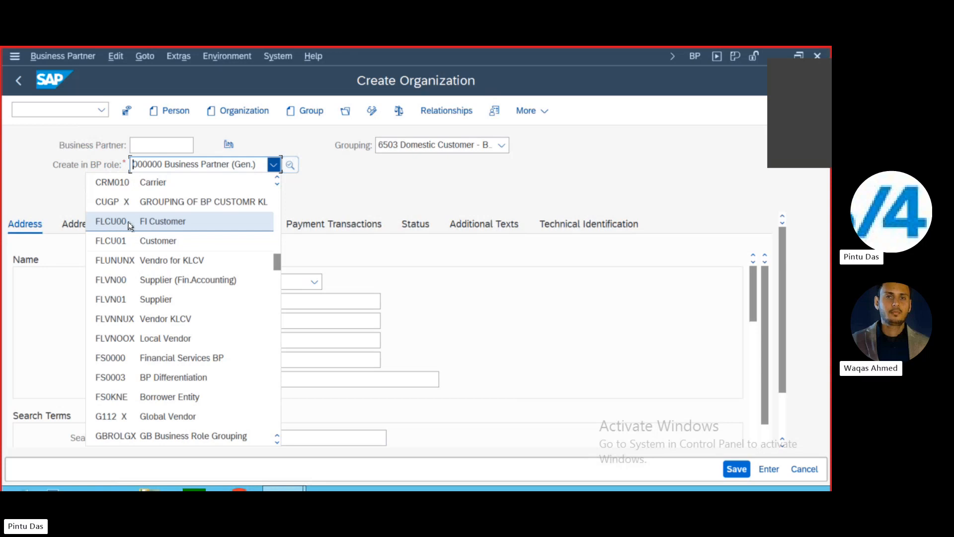
left_click(177, 223)
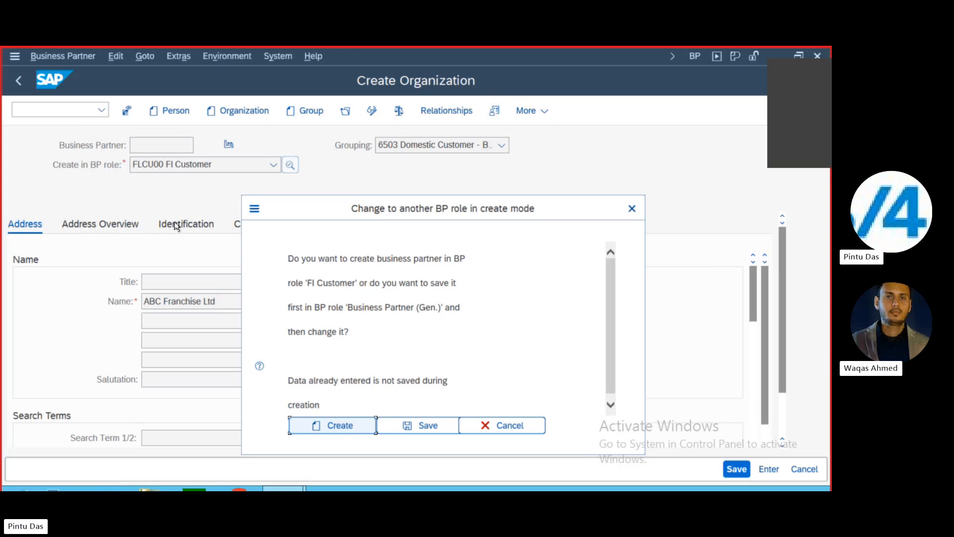
left_click(340, 423)
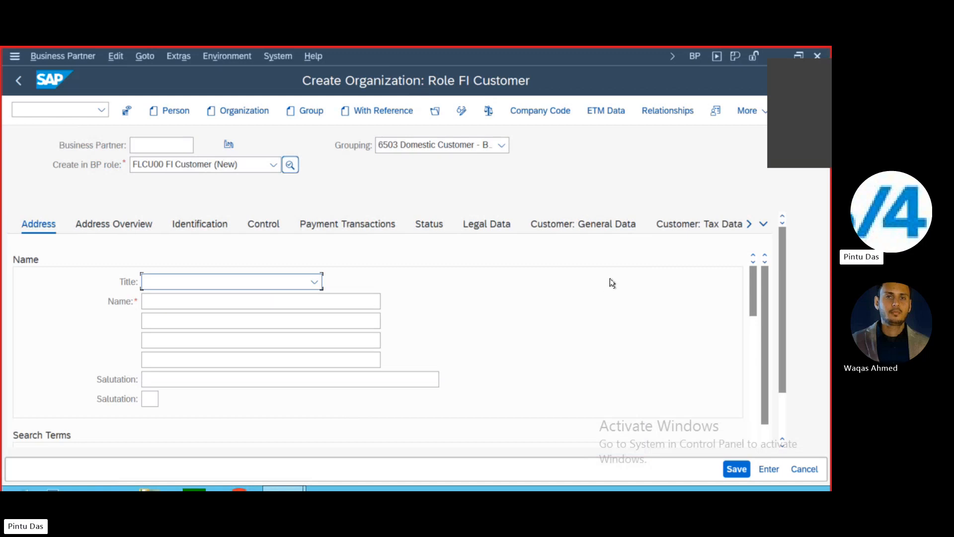
Enter ABC Franchise Ltd as the organization's name in the FI Customer role.
left_click(175, 305)
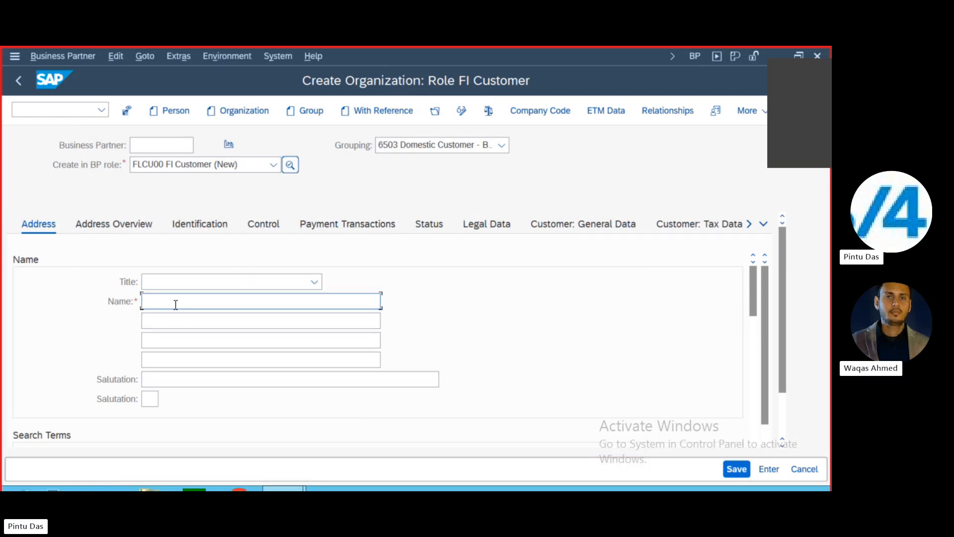
type("ABC")
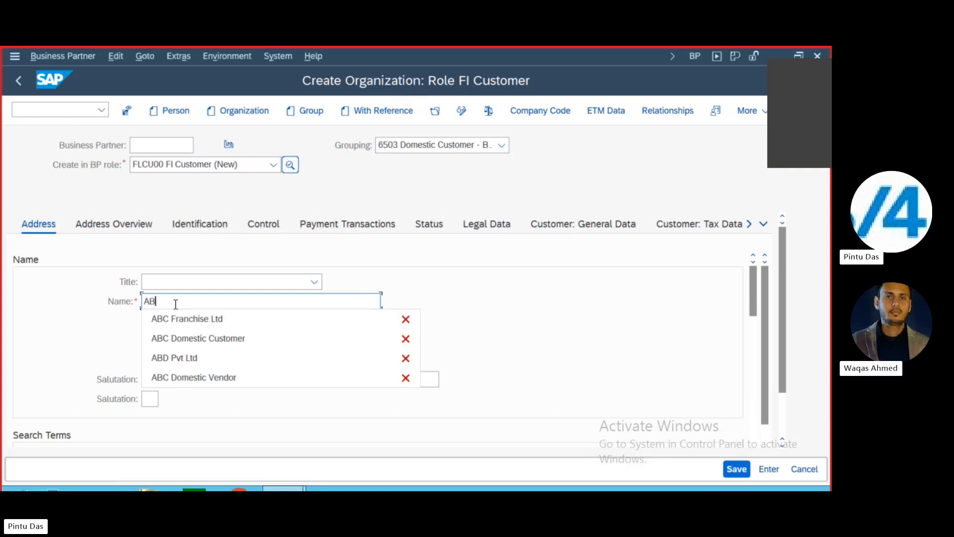
left_click(184, 320)
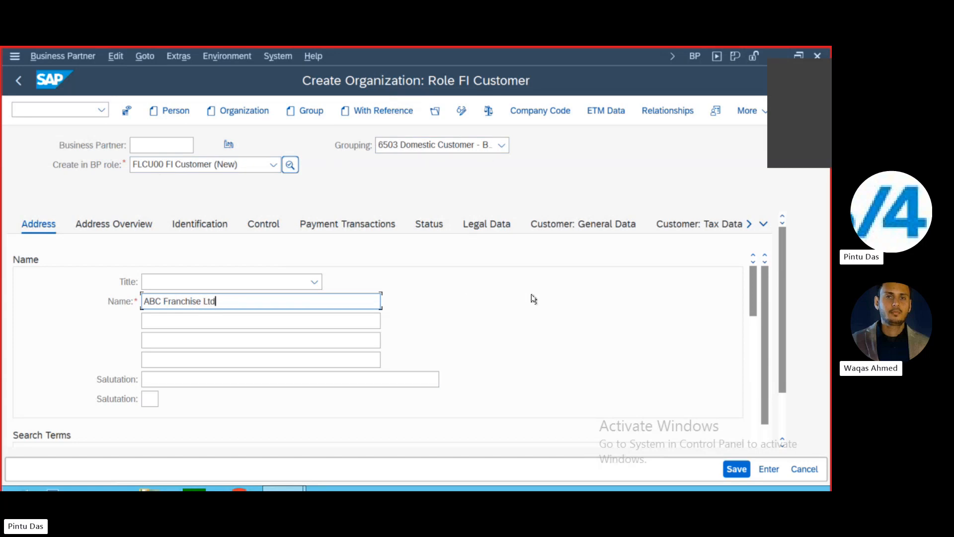
Fill in the street, house number and postal code of the customer's standard address.
scroll(552, 292, "down", 6)
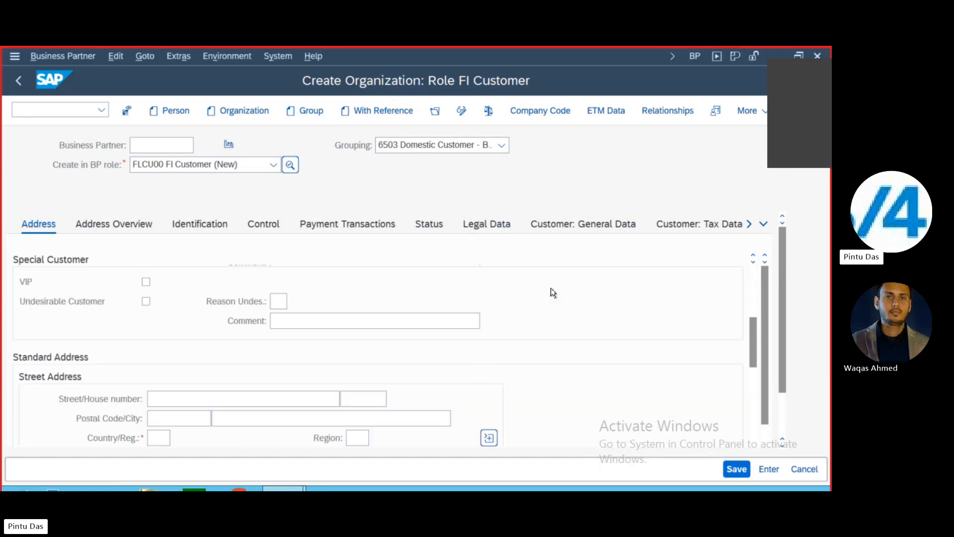
left_click(210, 340)
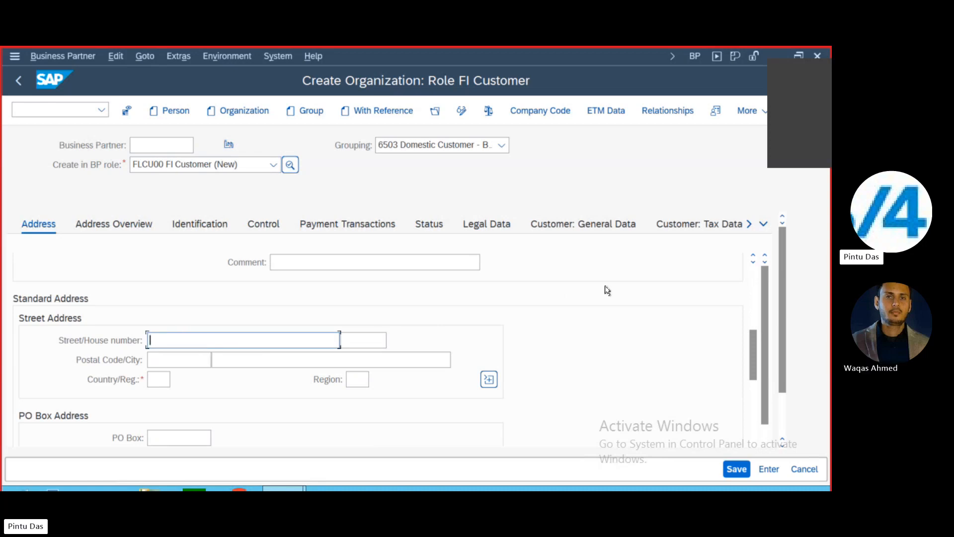
type("Park")
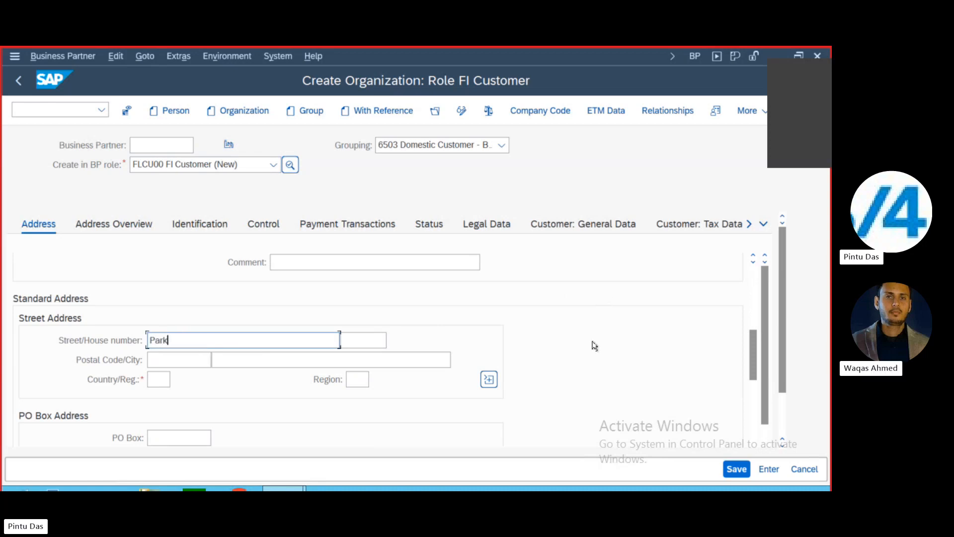
type(" Street")
left_click(372, 340)
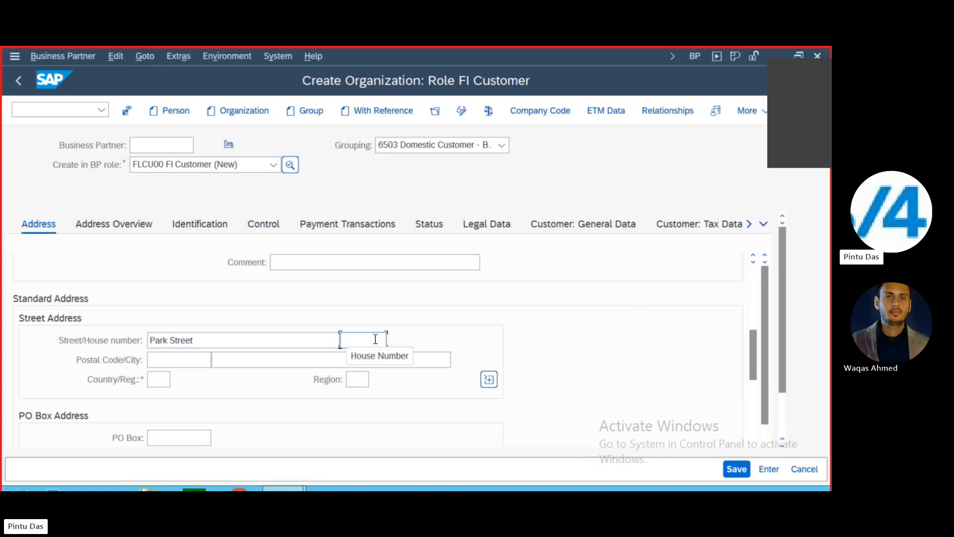
type("11")
left_click(182, 360)
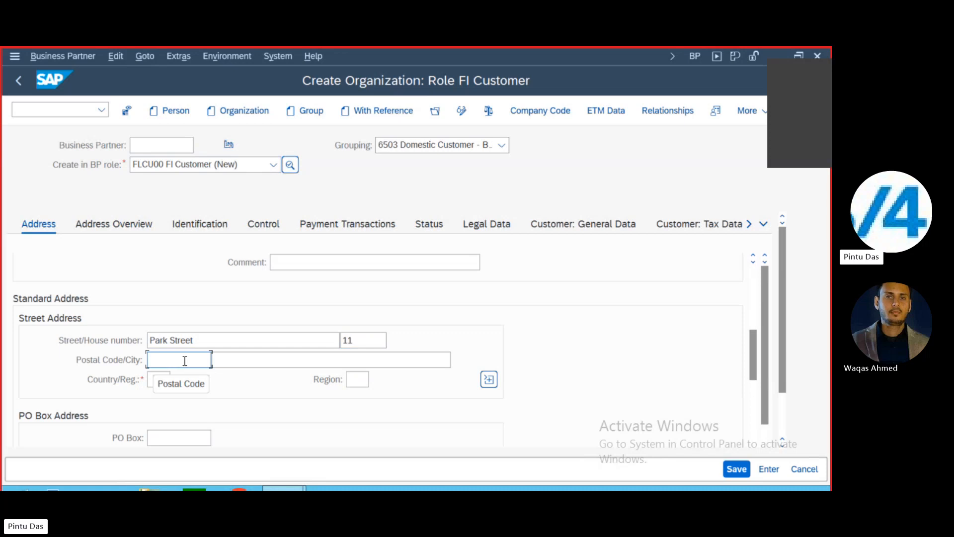
type("7000")
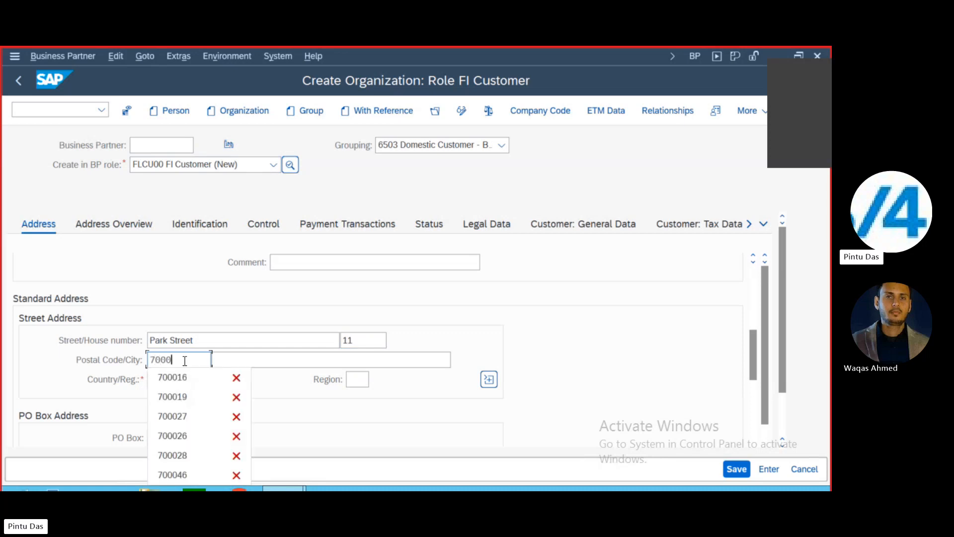
type("16")
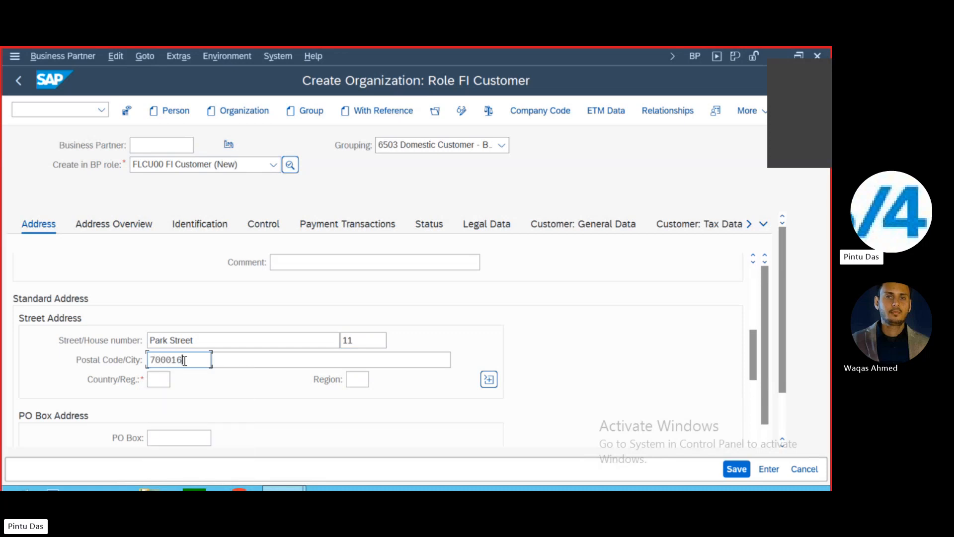
Set the standard address's country to IN and its region to 19.
left_click(155, 380)
type("IN")
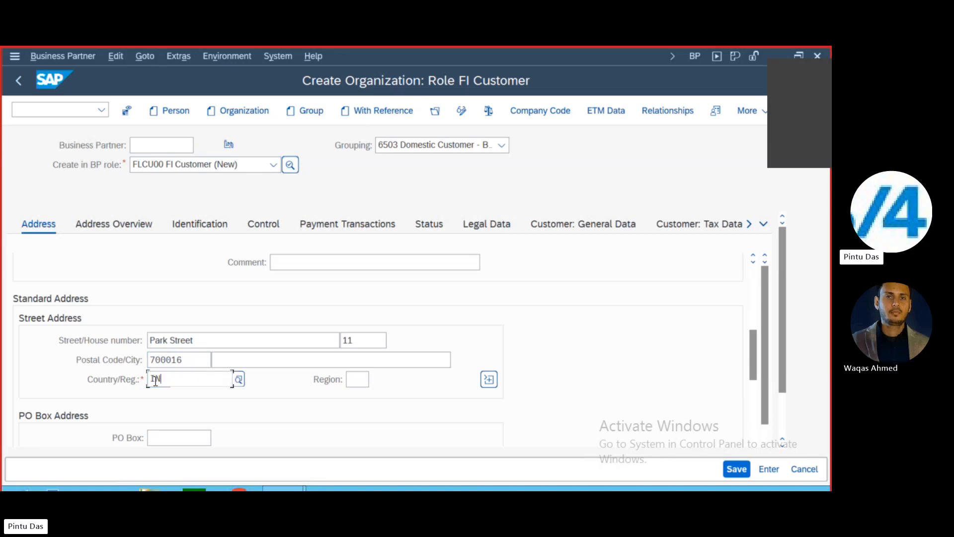
left_click(354, 380)
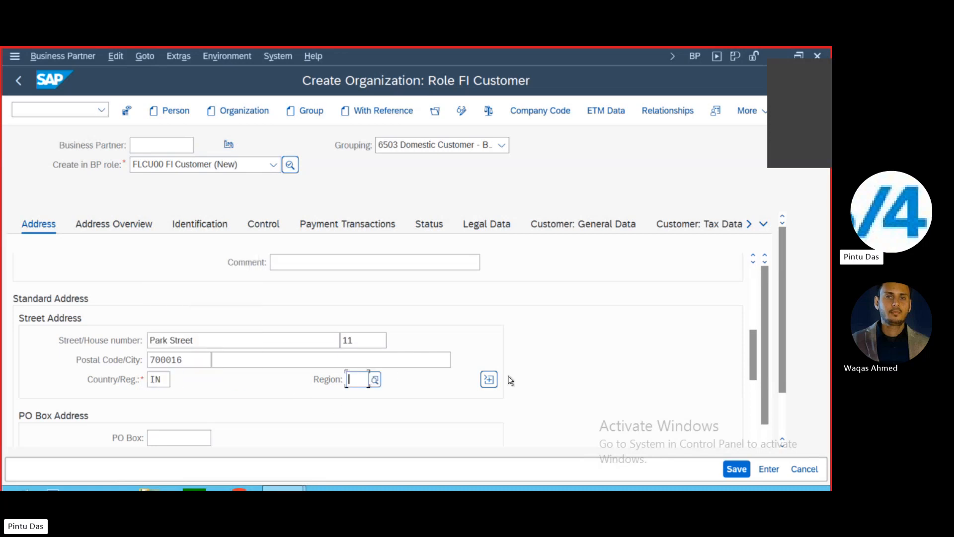
type("19")
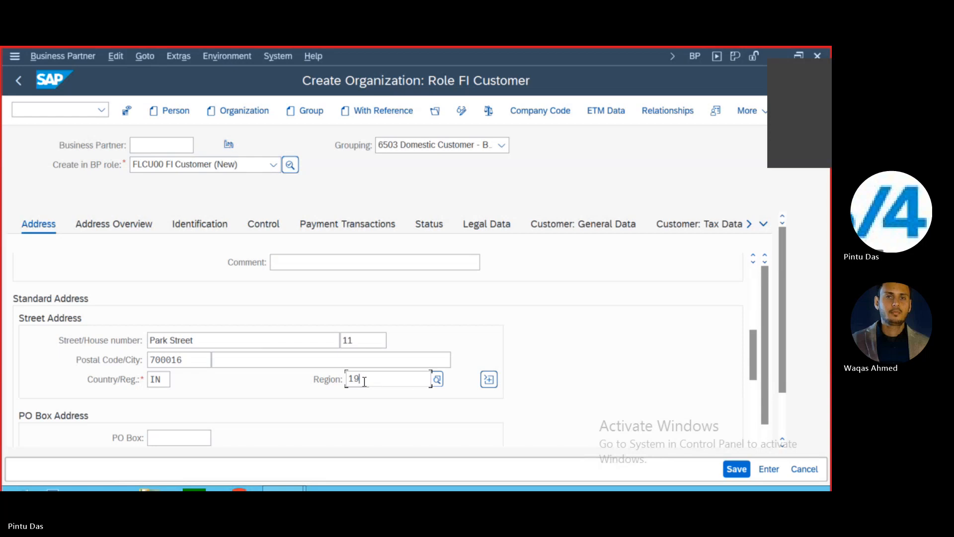
left_click(579, 364)
Set the communication language of the customer to EN English.
scroll(467, 391, "down", 4)
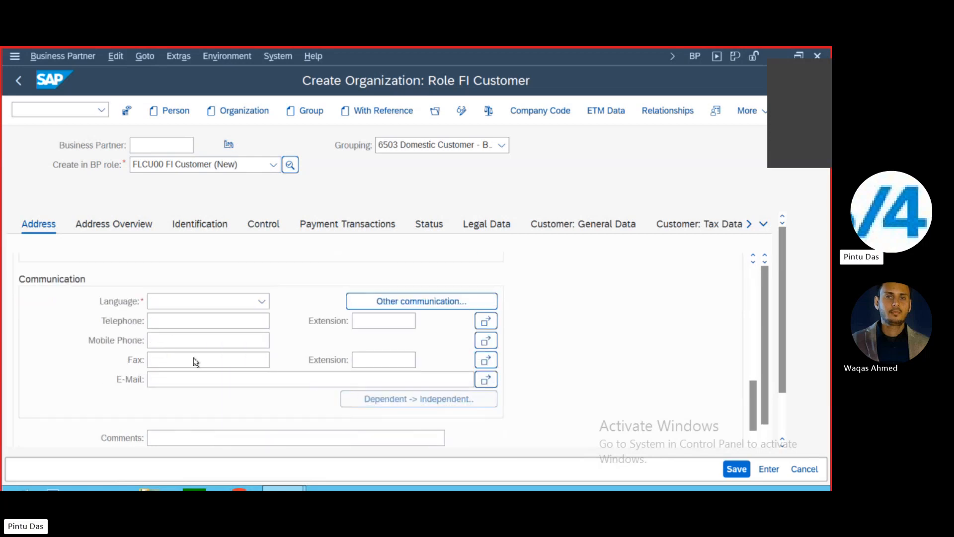
left_click(261, 302)
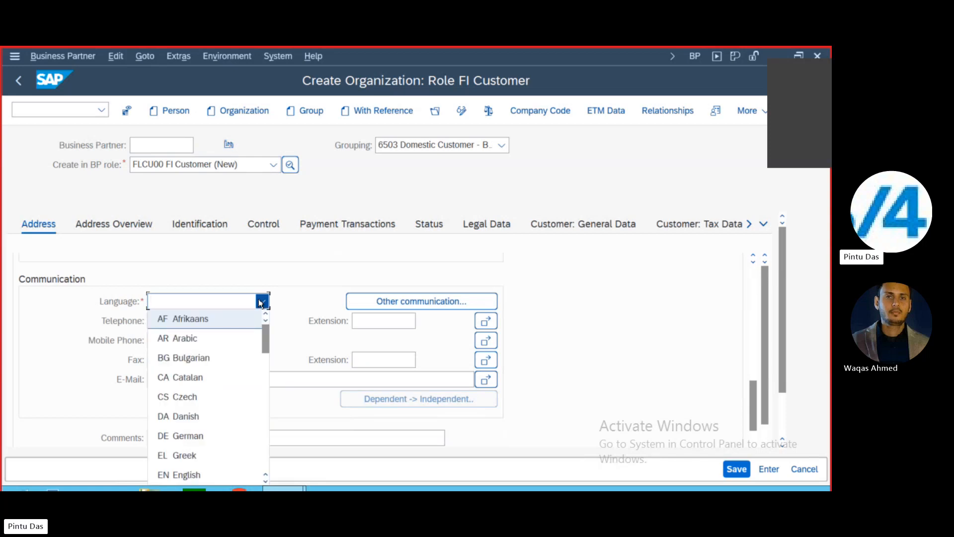
left_click(176, 474)
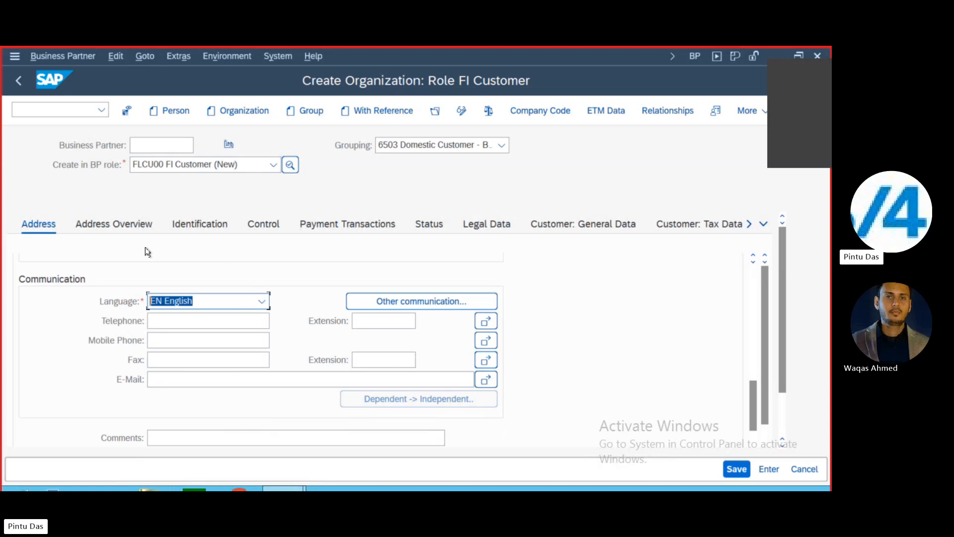
Start a bank details entry in the customer's payment transactions with ID SBI and country IN.
left_click(105, 227)
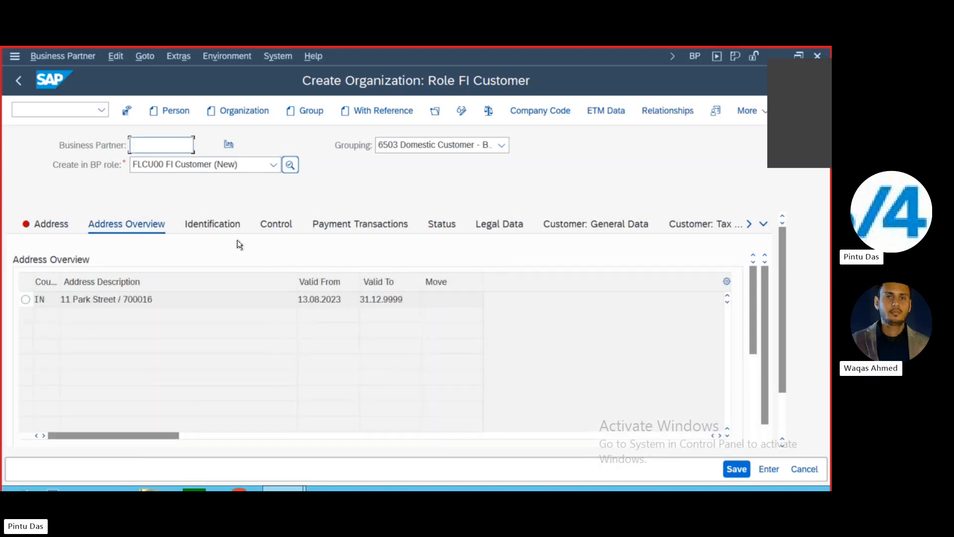
left_click(218, 221)
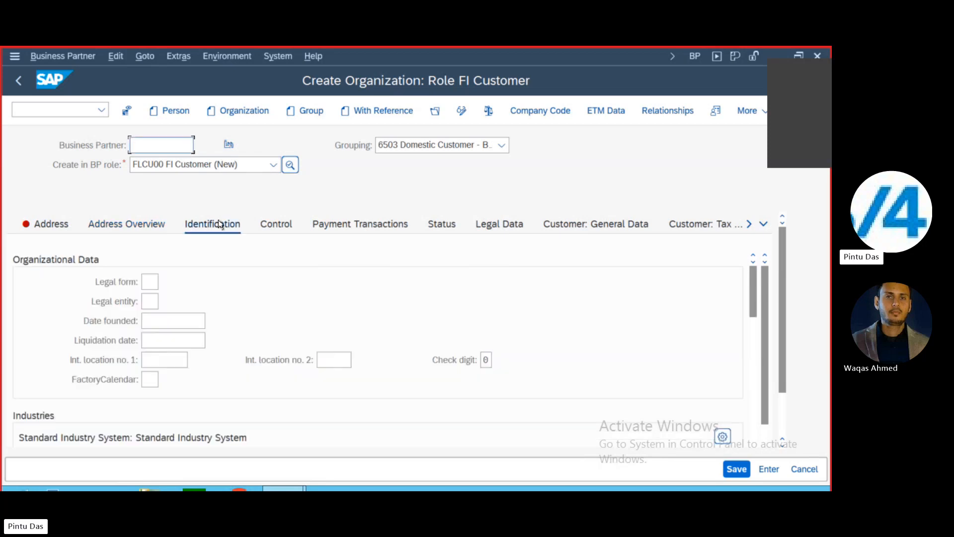
left_click(281, 224)
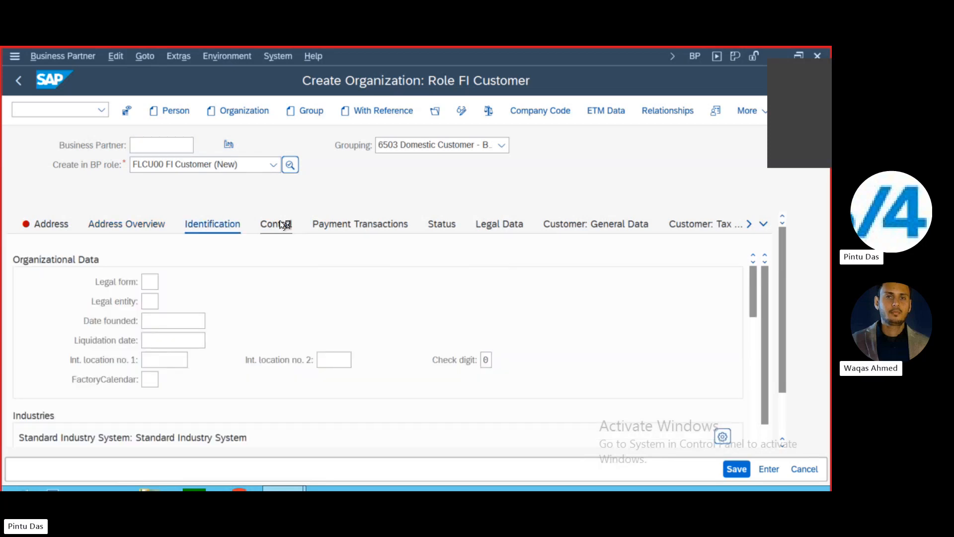
left_click(343, 228)
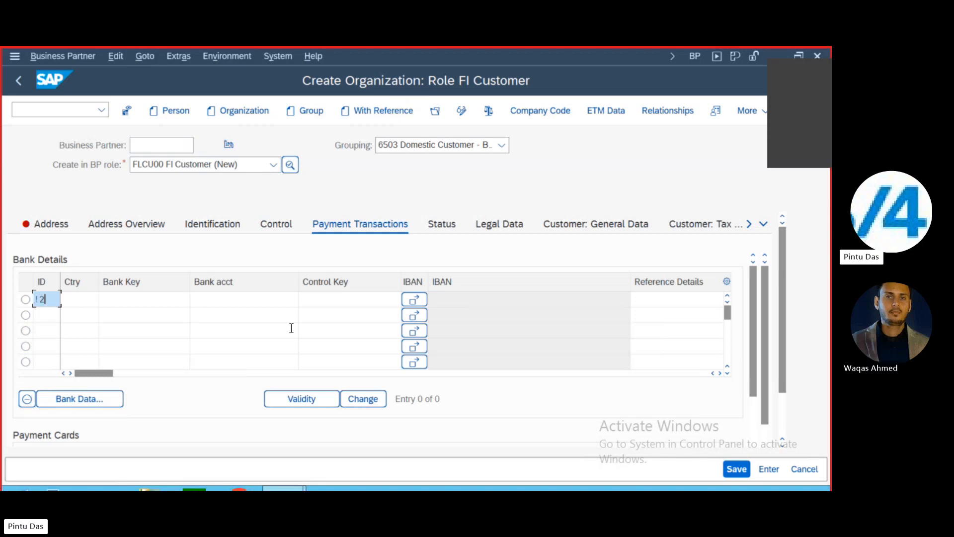
key("BackSpace")
key("BackSpace")
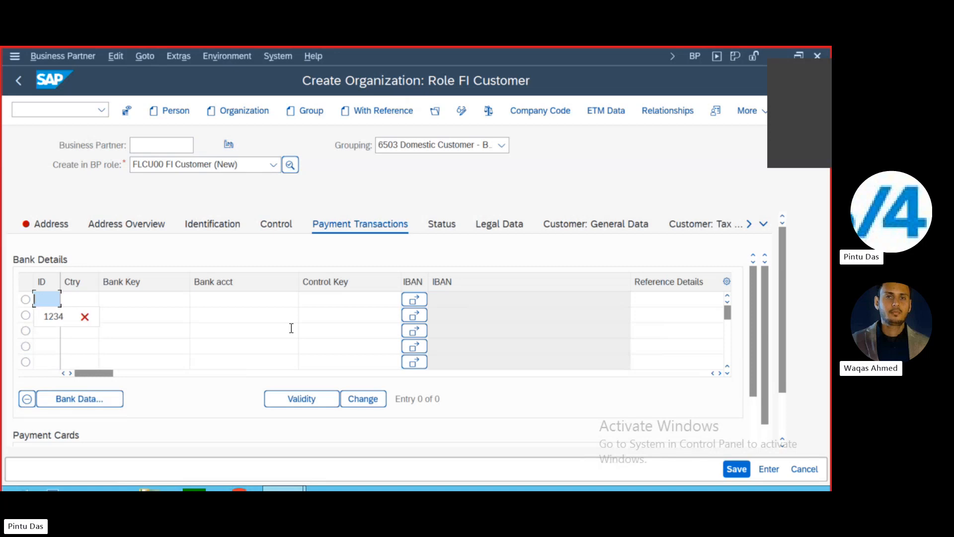
type("SBI")
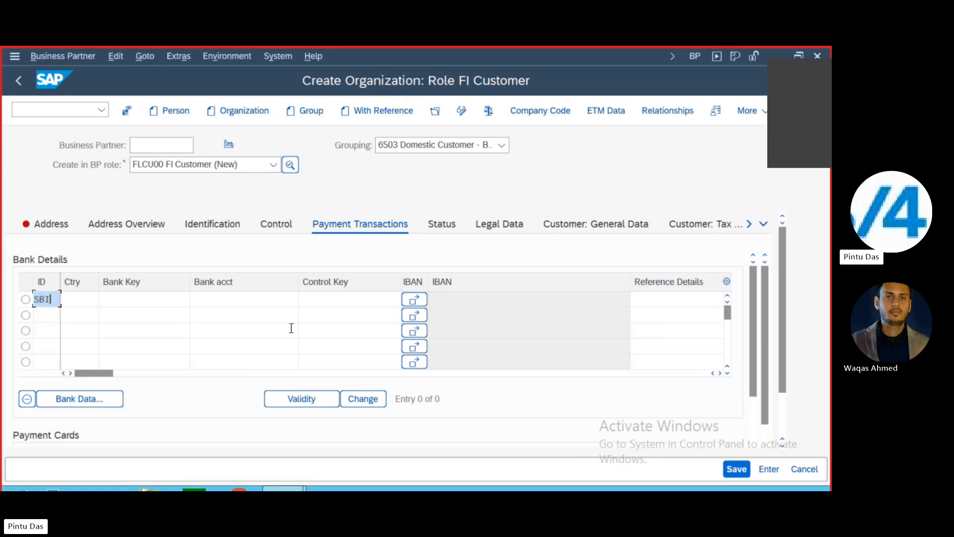
left_click(79, 298)
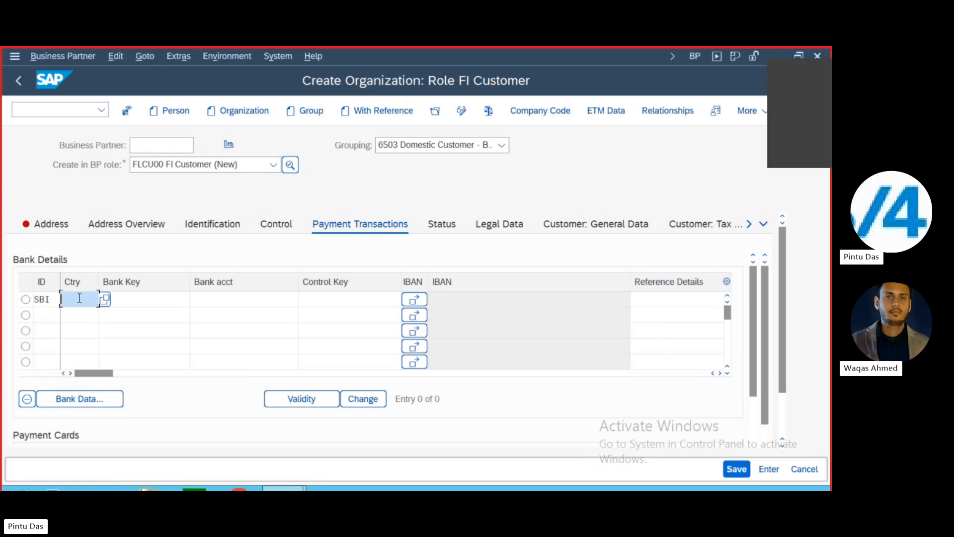
type("IN")
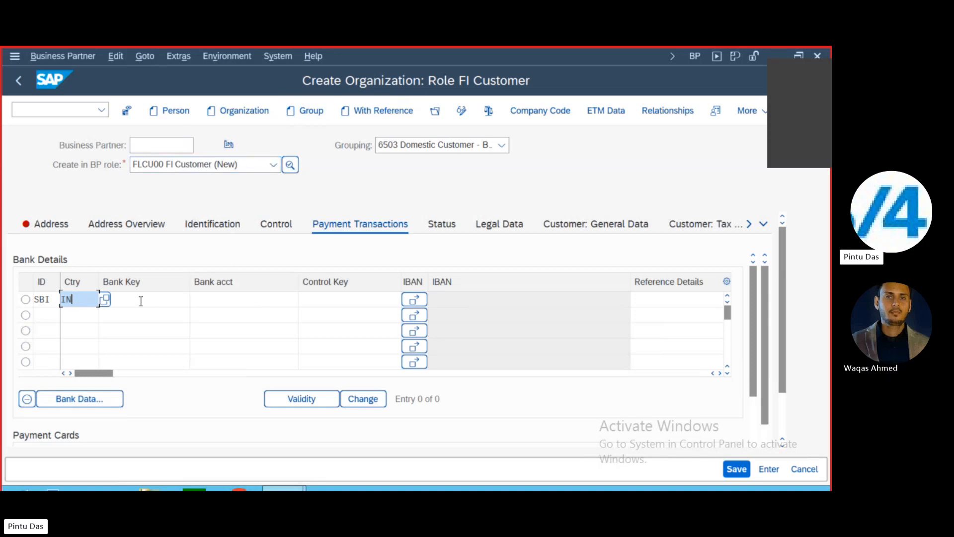
Set the bank key of the SBI bank details entry to SBI9876 and fill in the bank account number.
left_click(141, 300)
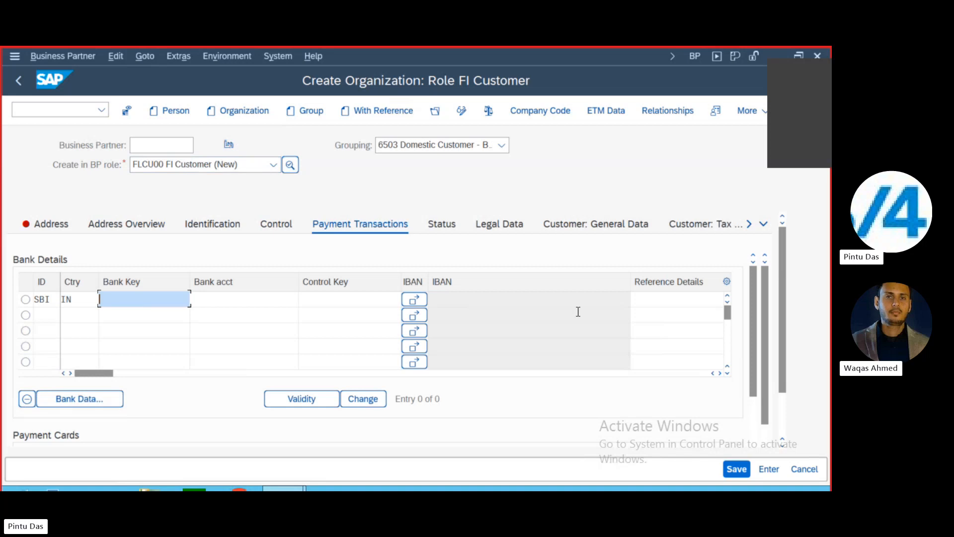
type("SBI")
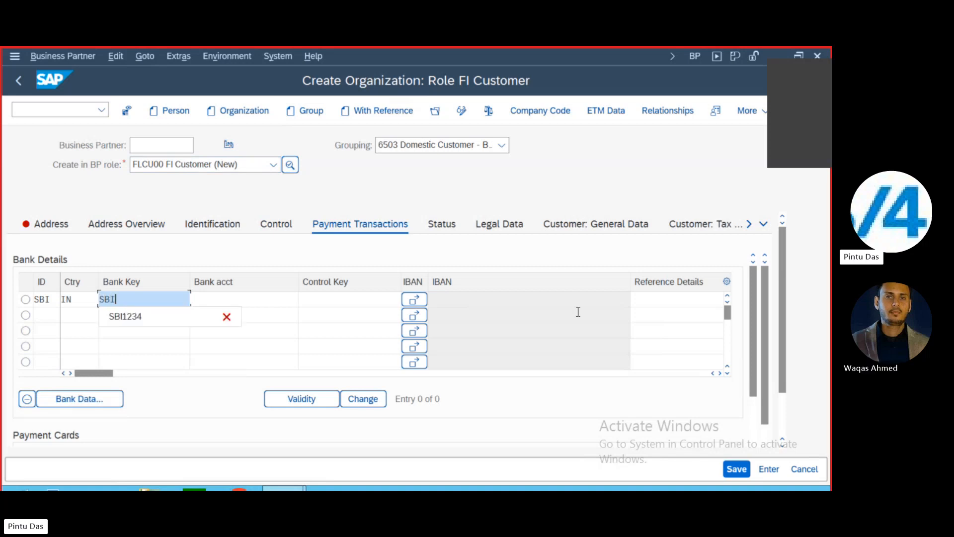
type("9876")
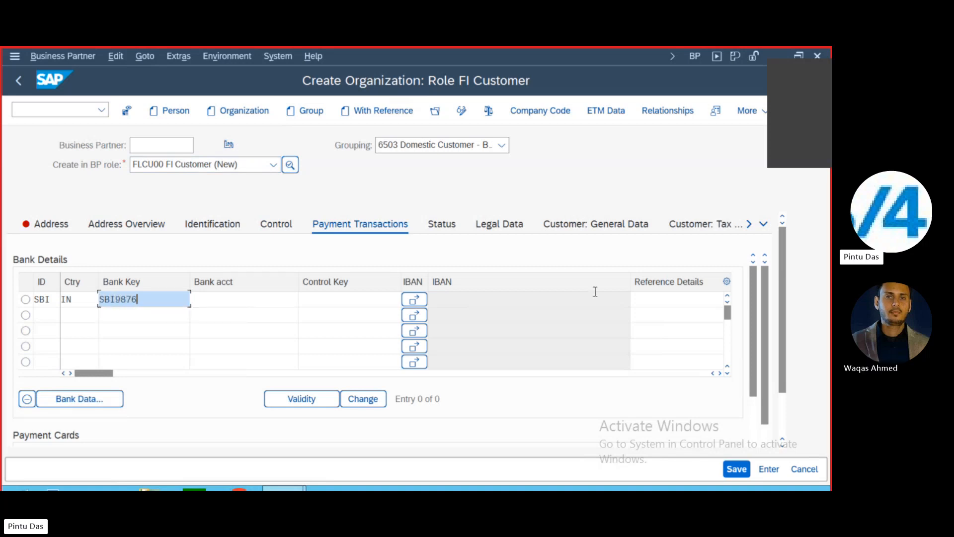
left_click(222, 299)
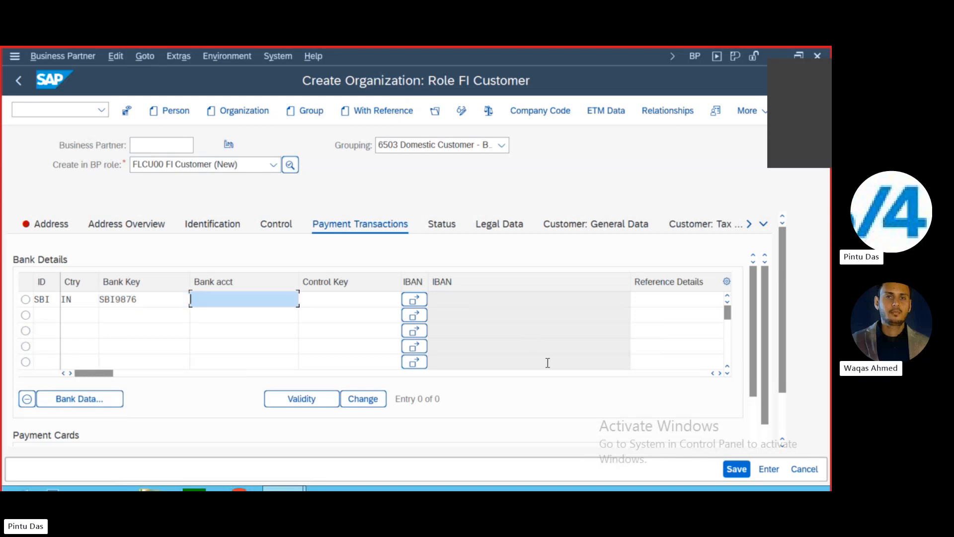
type("909087")
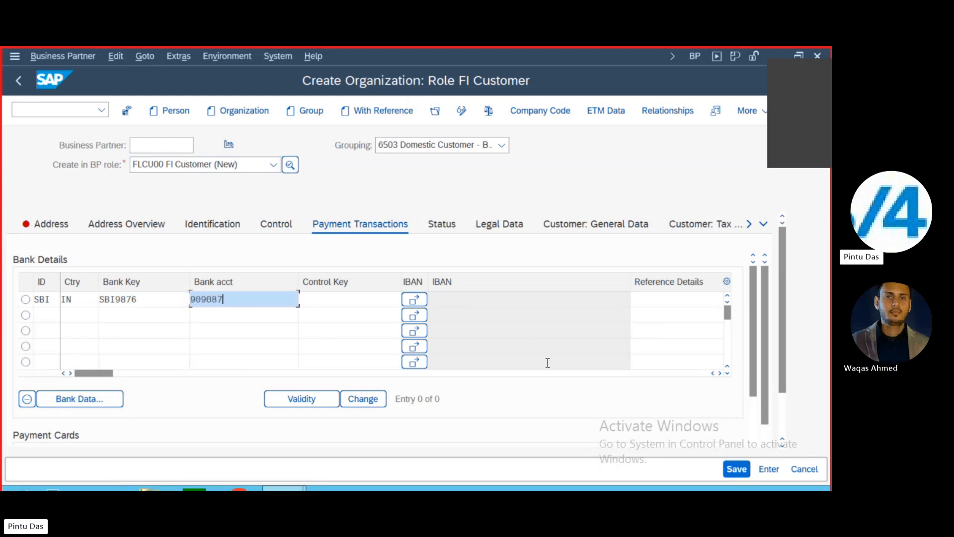
type("654")
left_click(351, 294)
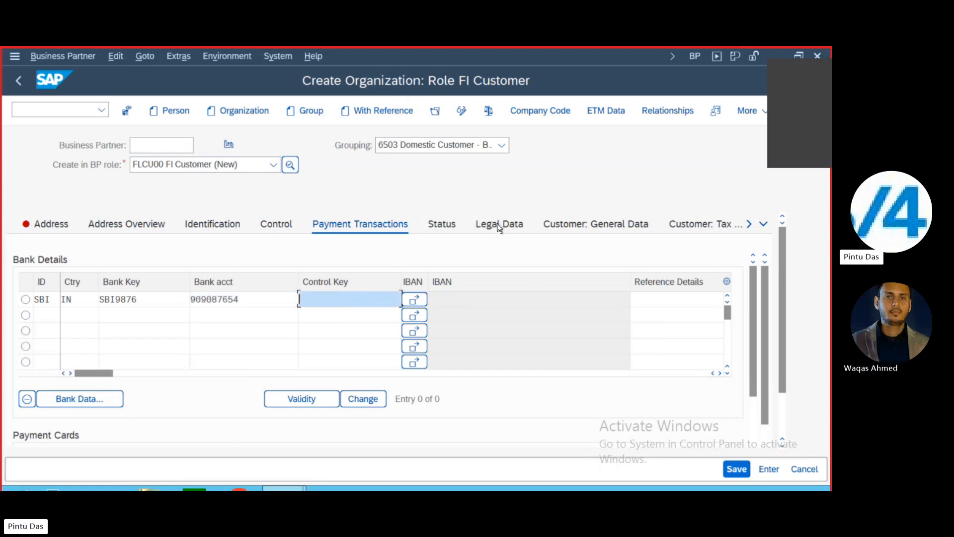
Open the bank data for the new bank key and set the bank name to State Bank of India and region to 19.
left_click(440, 226)
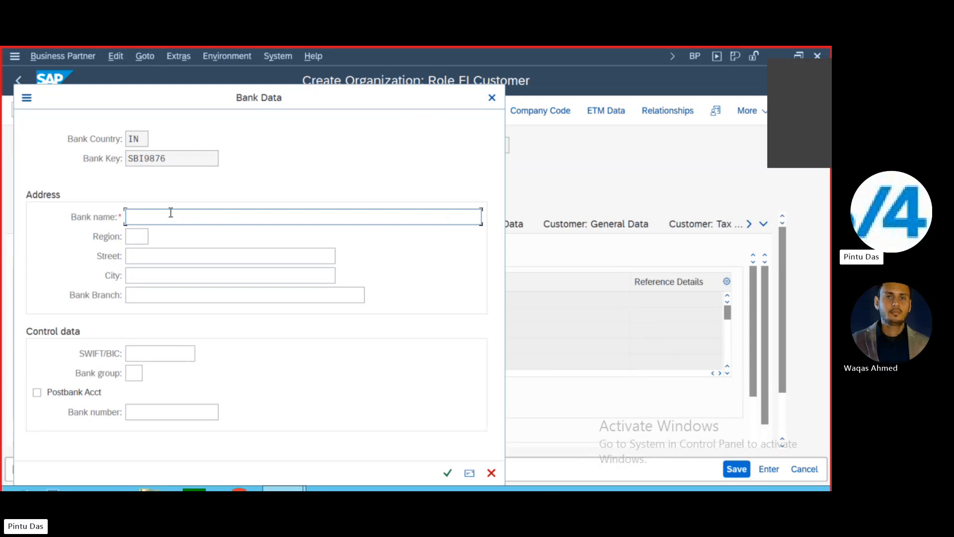
type("State Ba")
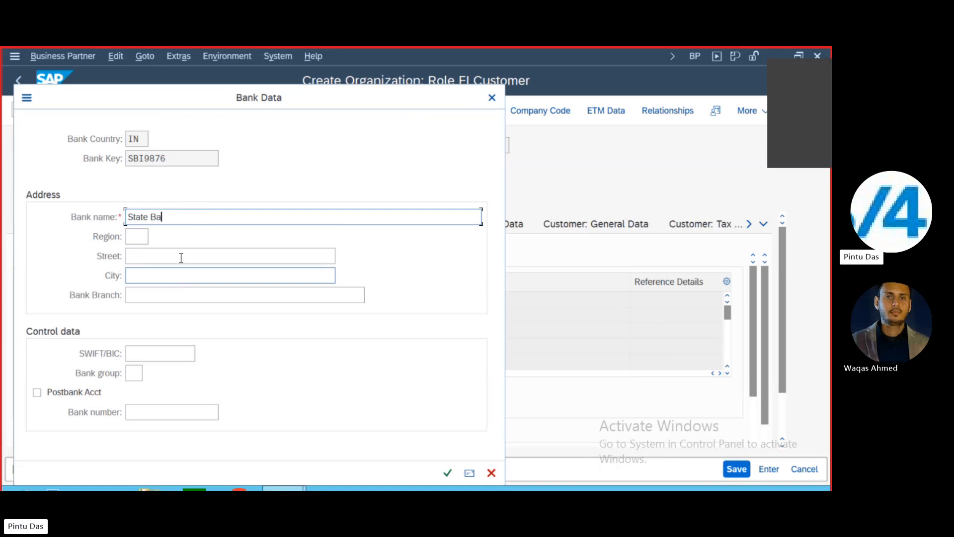
type("nk of India")
left_click(150, 236)
type("1")
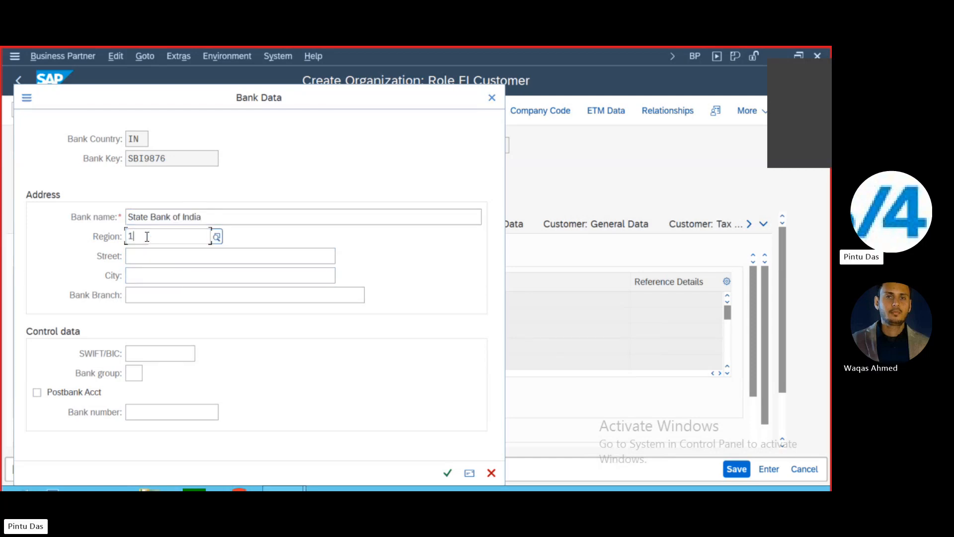
type("9")
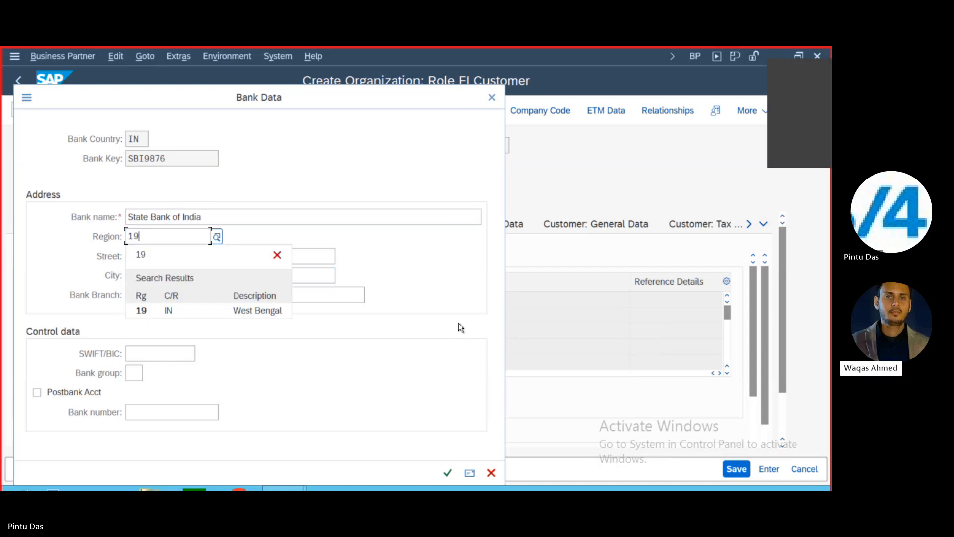
Fill in the bank's street, city Kolkata and branch Park Street Branch, and accept the bank data.
left_click(211, 257)
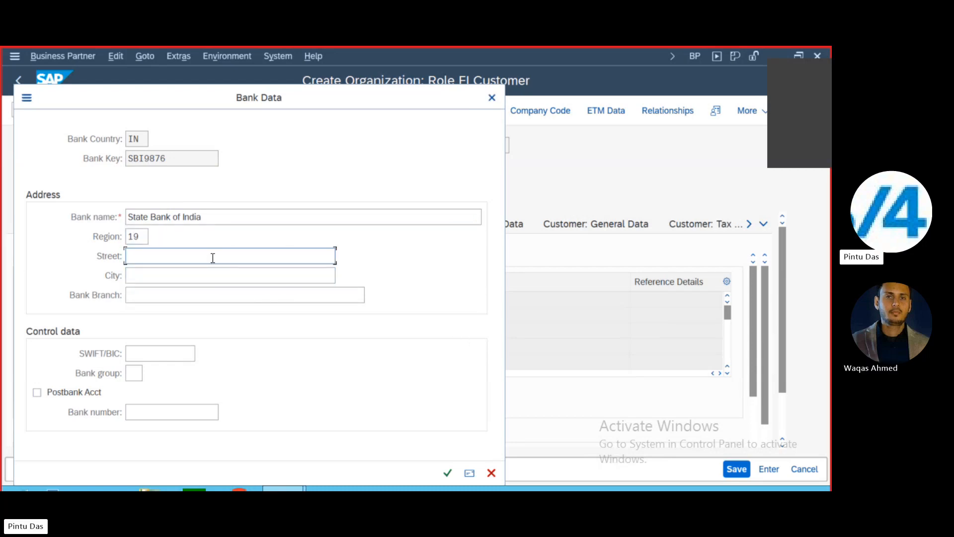
type("Pa")
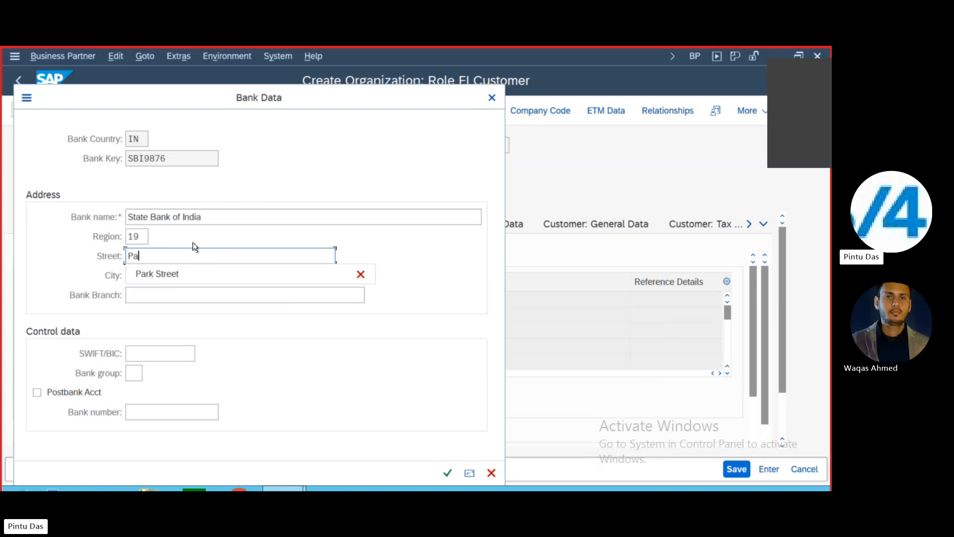
left_click(149, 273)
left_click(149, 273)
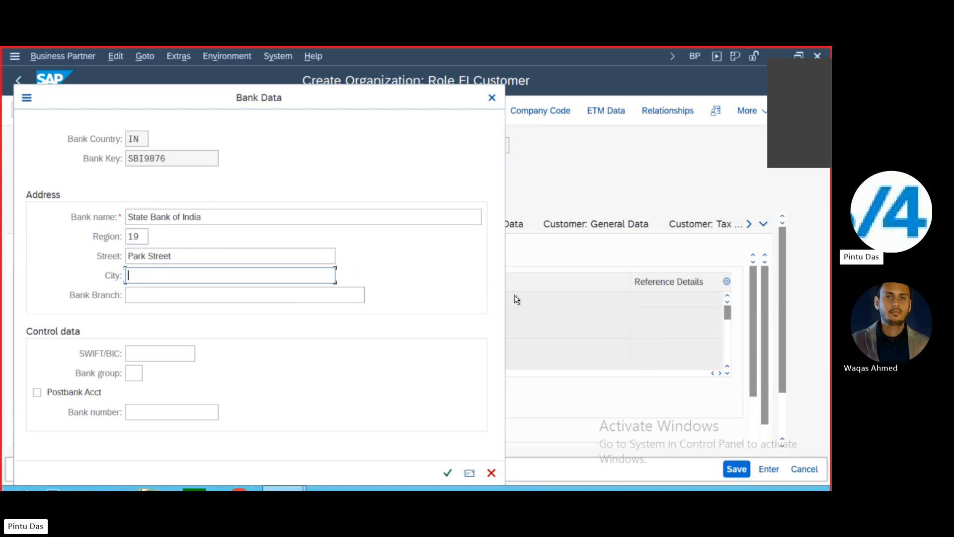
type("Kolkata")
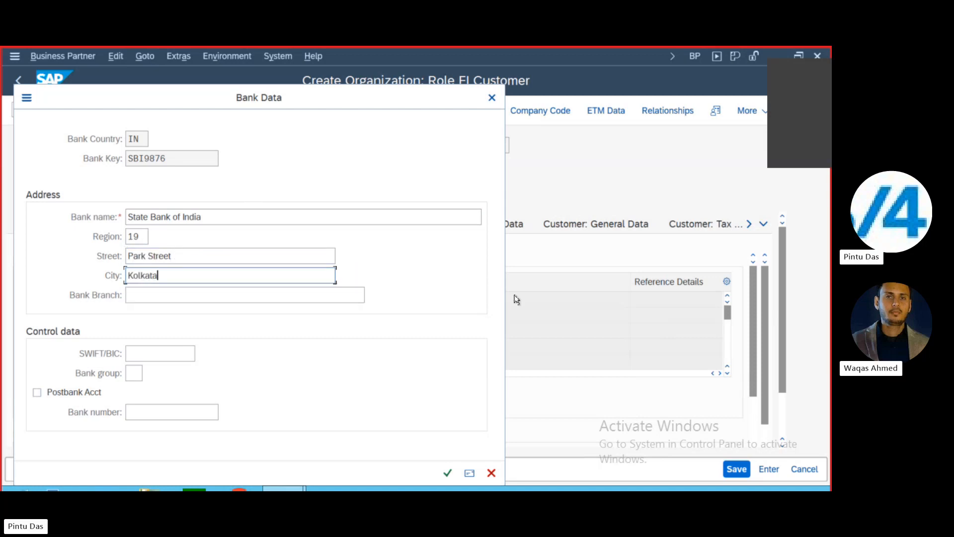
left_click(154, 289)
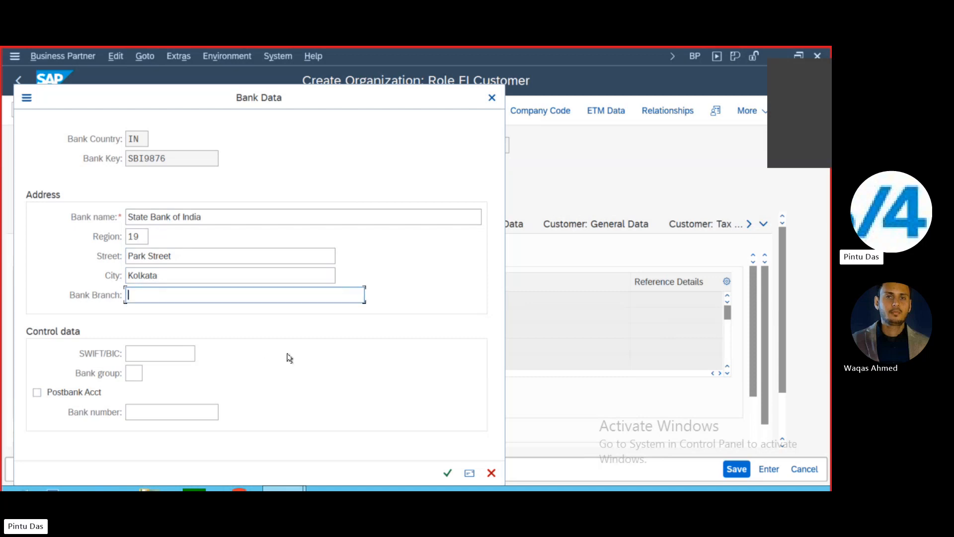
type("Park")
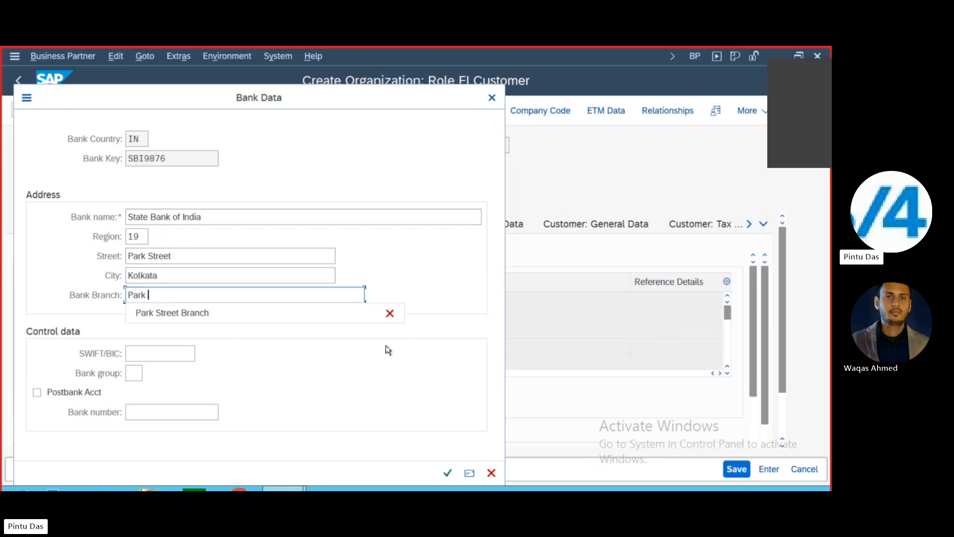
left_click(184, 312)
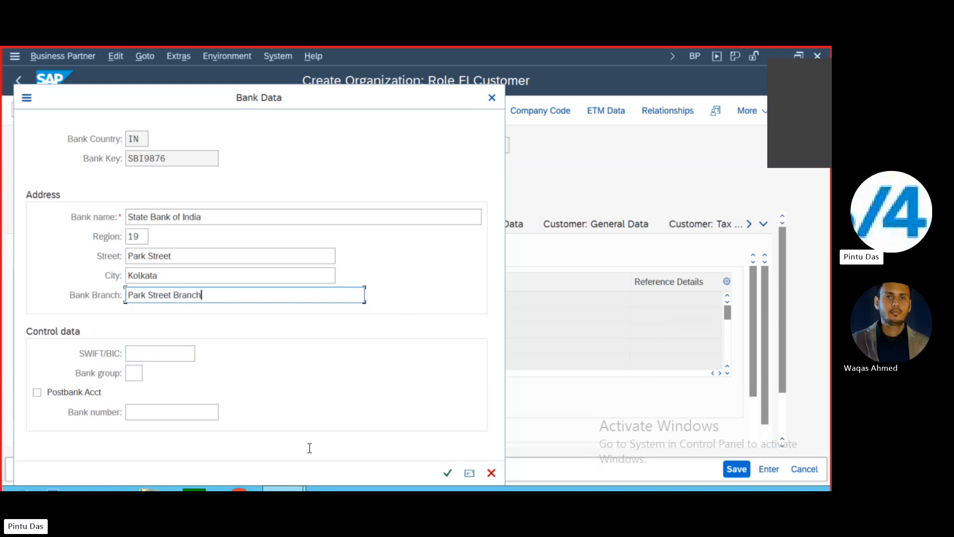
left_click(447, 473)
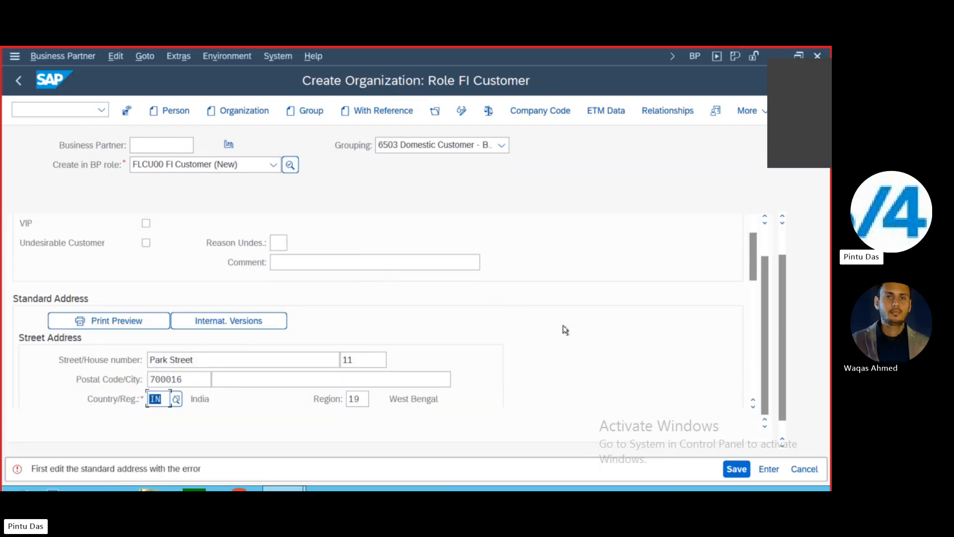
Set the city of the customer's standard address to Kolkata and save the business partner.
scroll(565, 329, "down", 3)
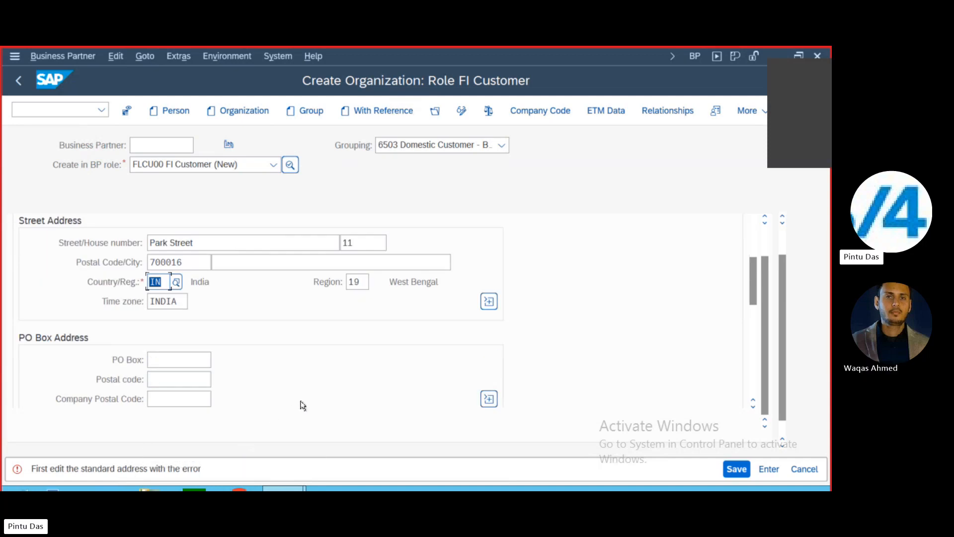
left_click(260, 260)
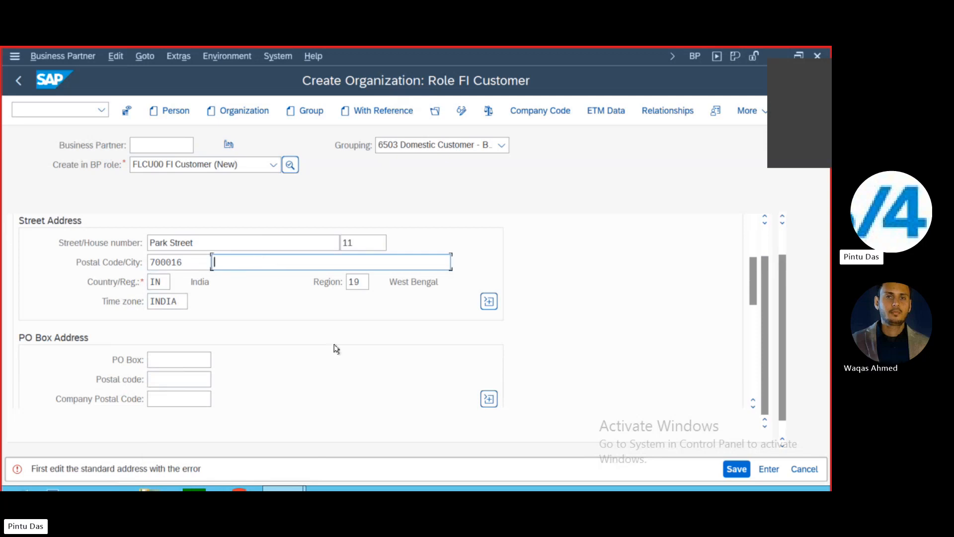
type("Kolkata")
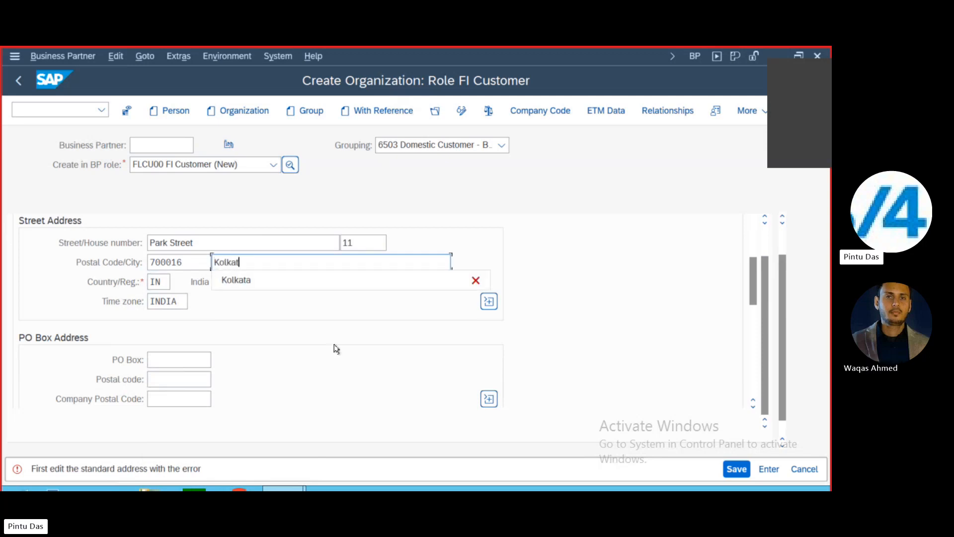
key("Return")
left_click(738, 471)
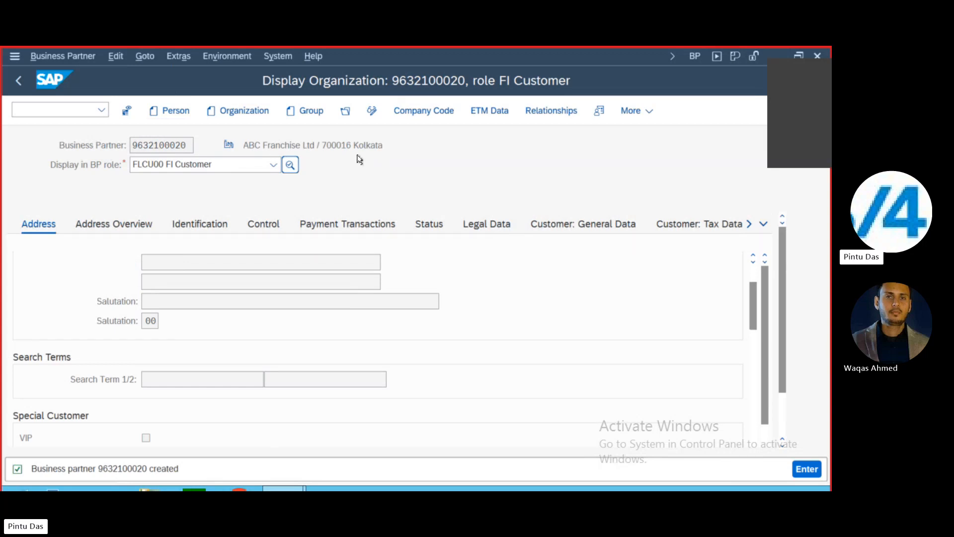
Try to display the customer's data for company code BA01, and check the list of its assigned company codes.
left_click(427, 109)
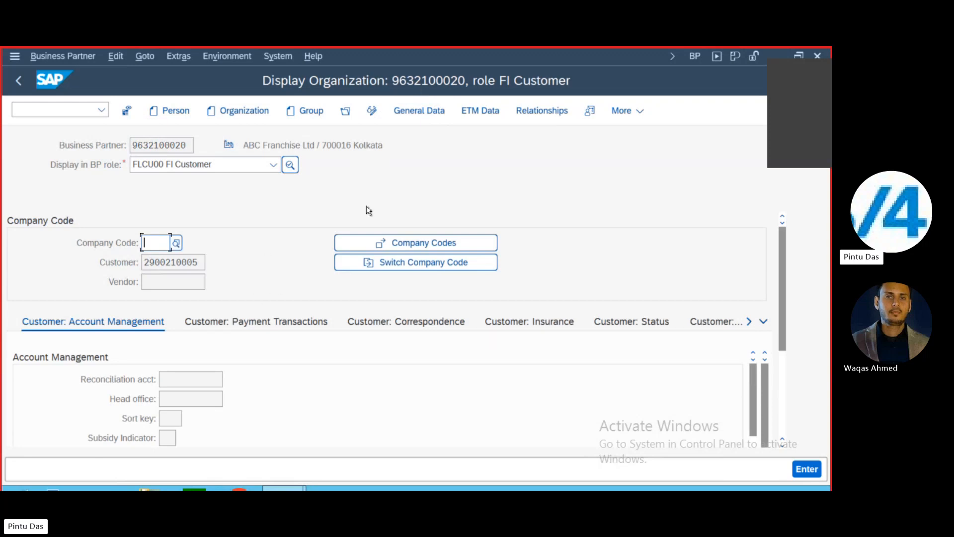
type("BA")
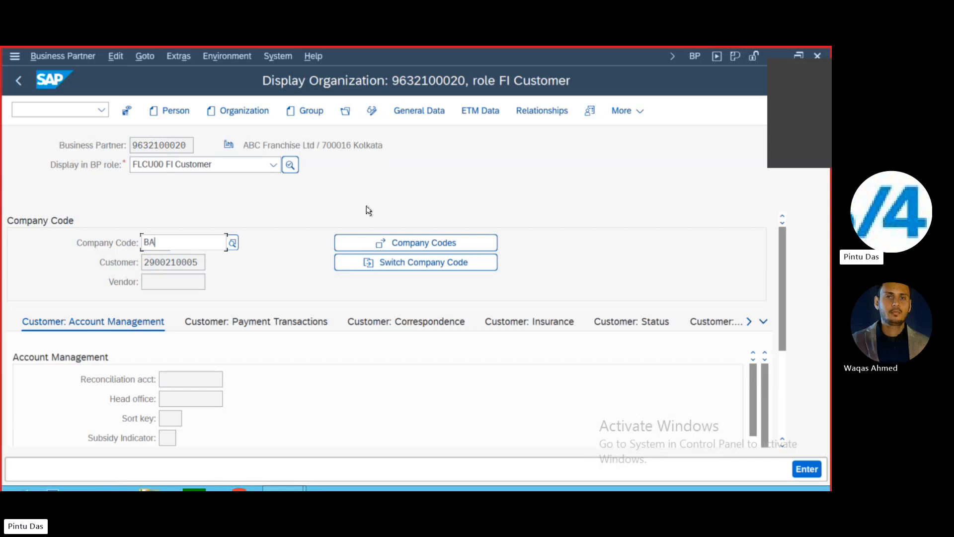
type("01")
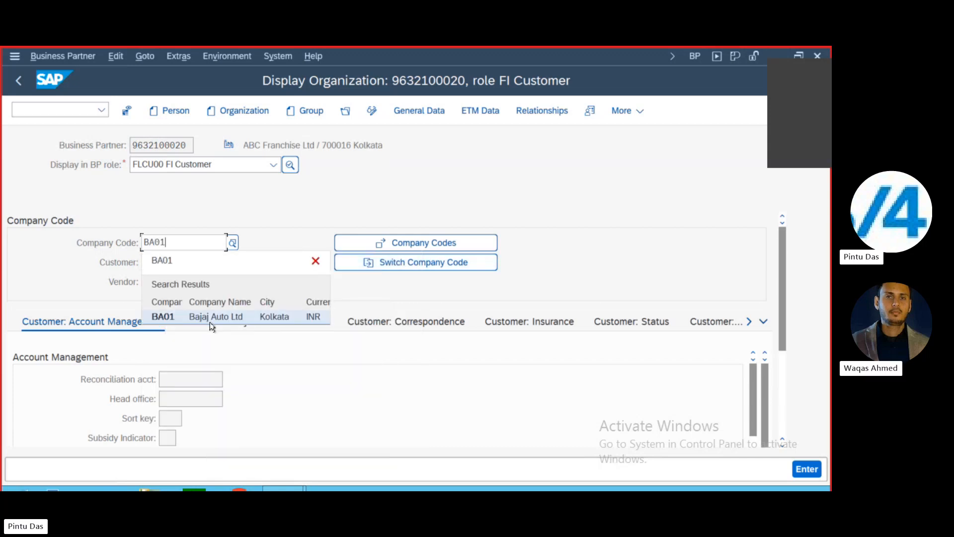
left_click(211, 318)
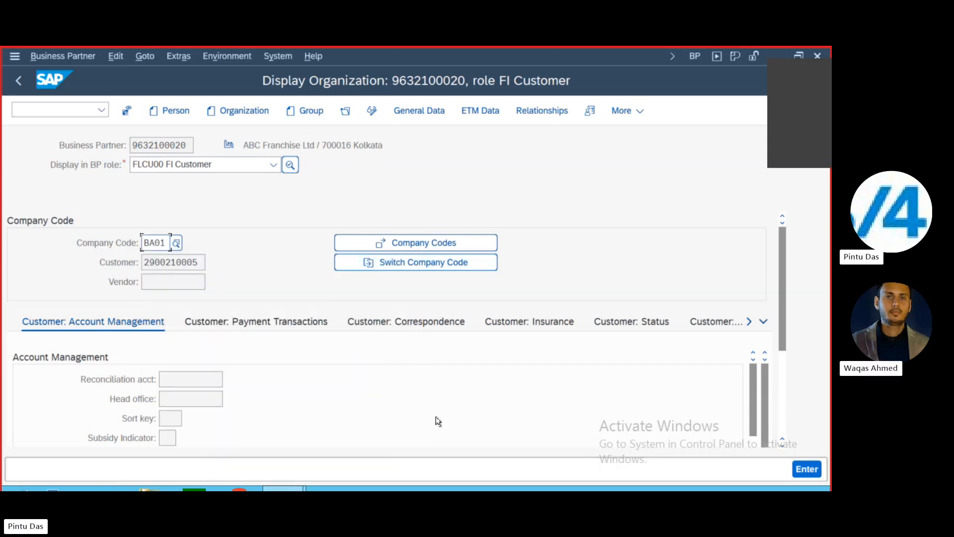
key("Return")
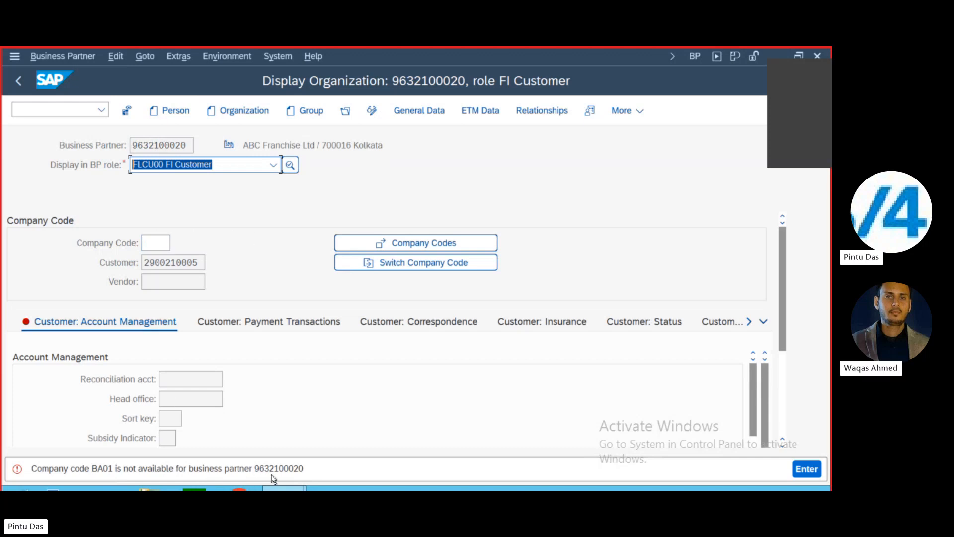
left_click(410, 244)
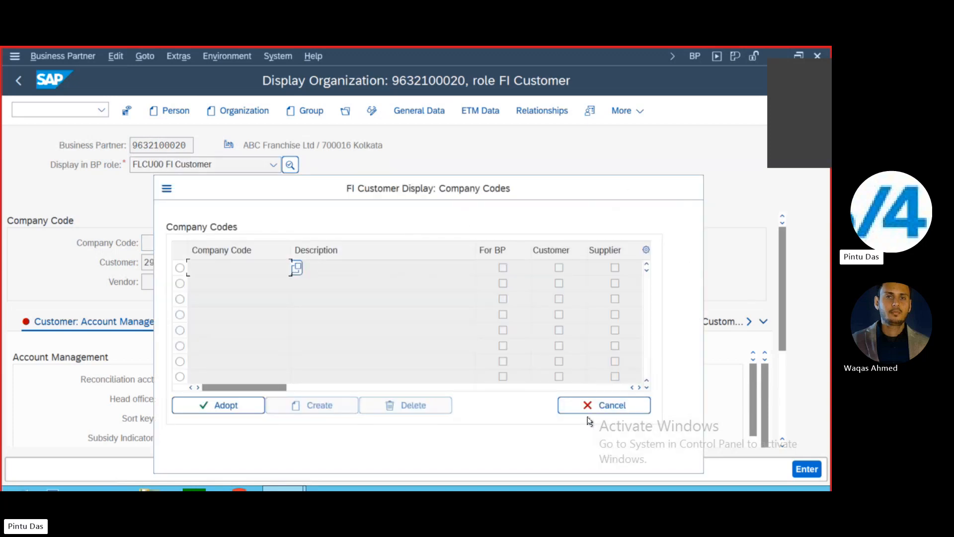
left_click(634, 407)
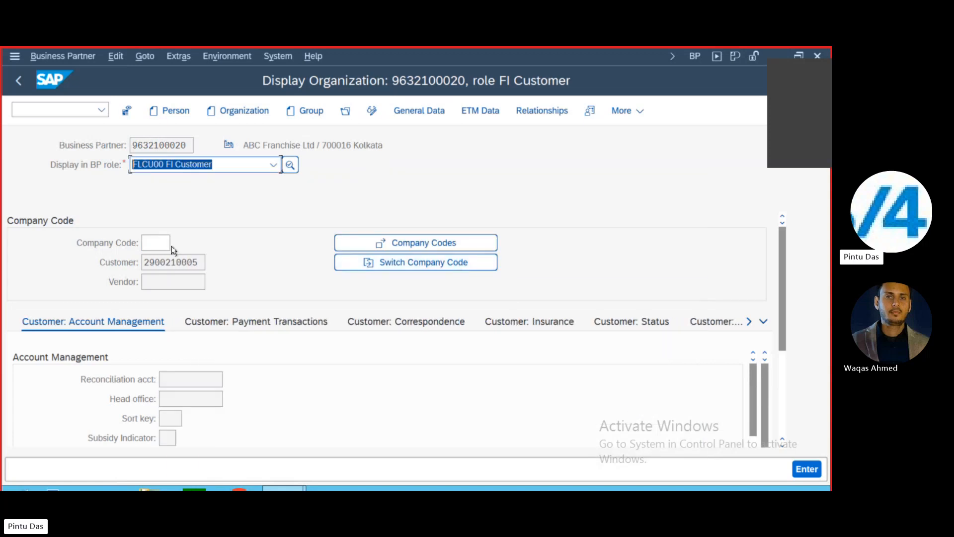
Retry company code BA01 for the customer, then return to the business partner's general data.
left_click(155, 244)
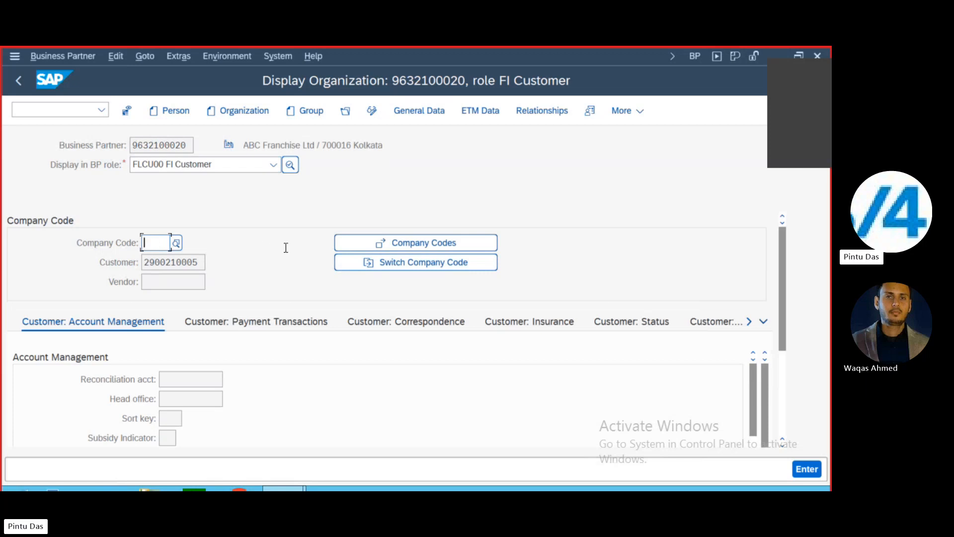
type("BA0")
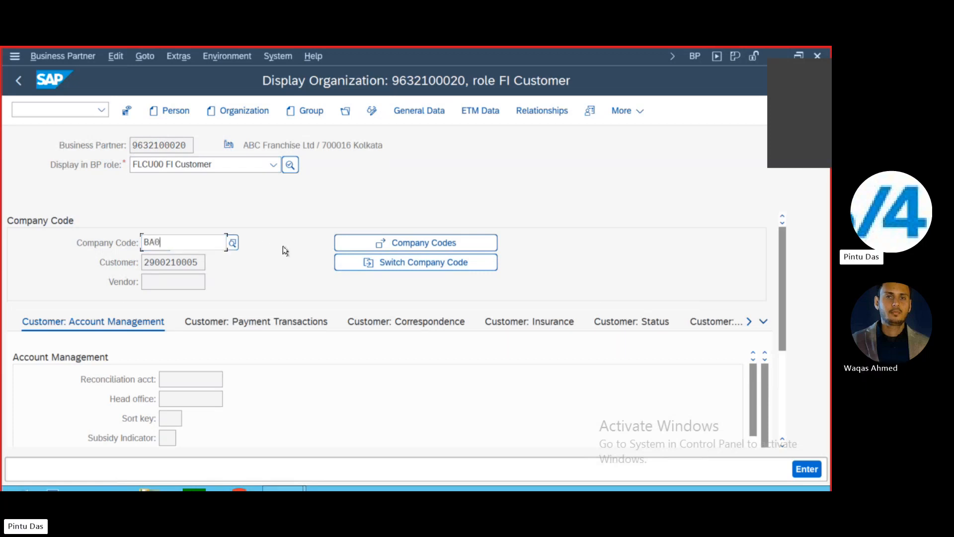
type("1")
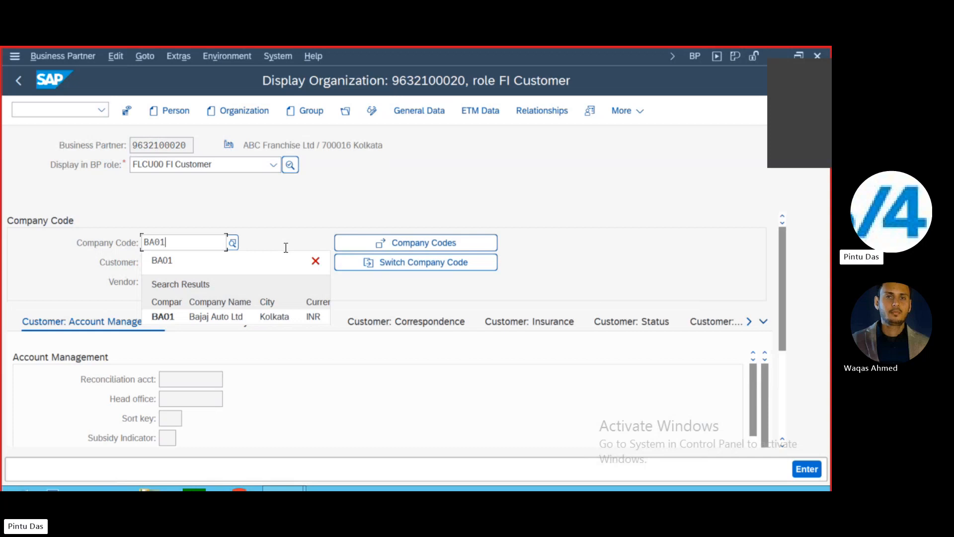
left_click(213, 316)
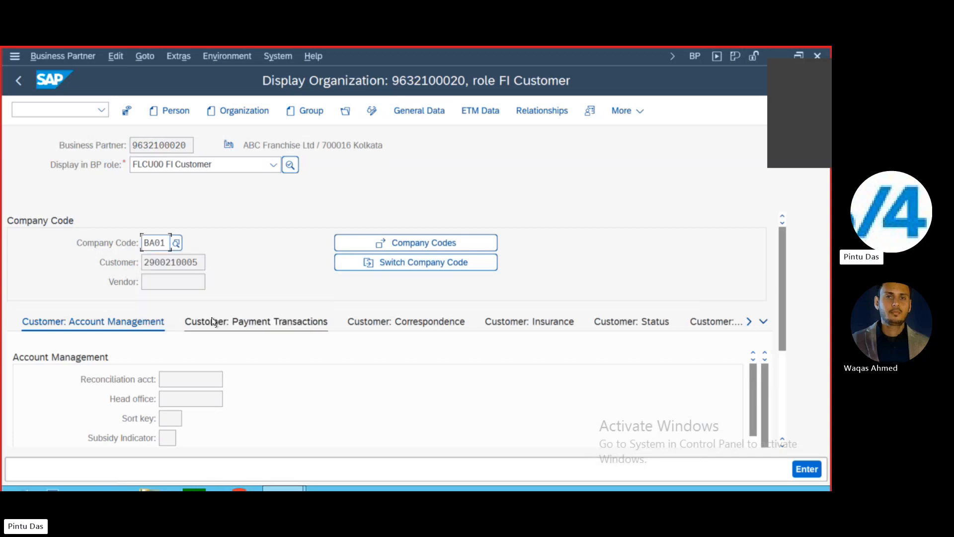
key("Return")
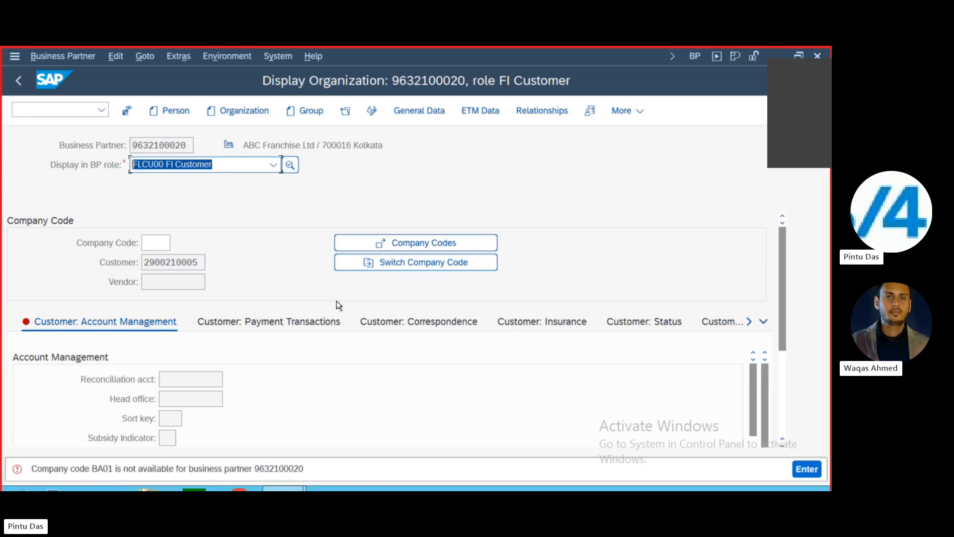
left_click(428, 115)
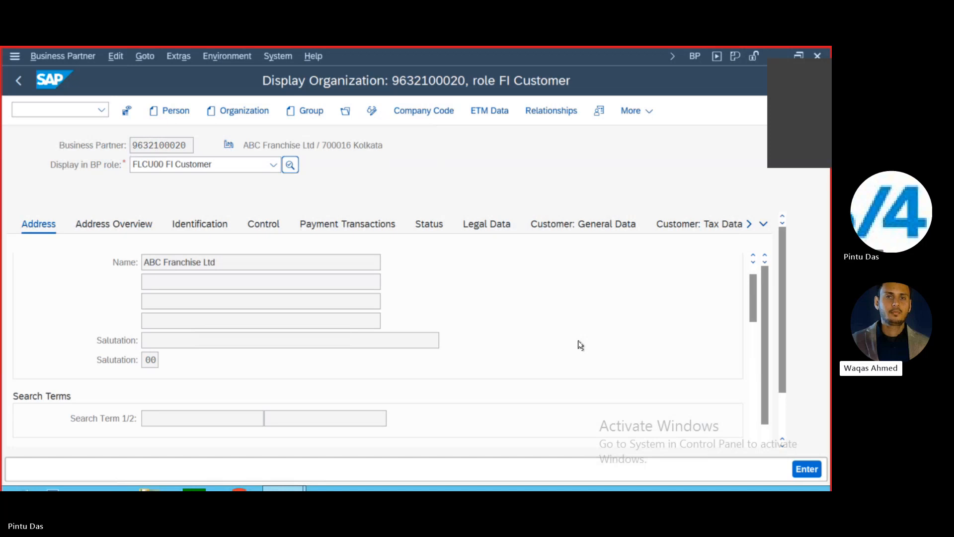
Open the customer's company code data in change mode and enter company code BA01.
left_click(427, 110)
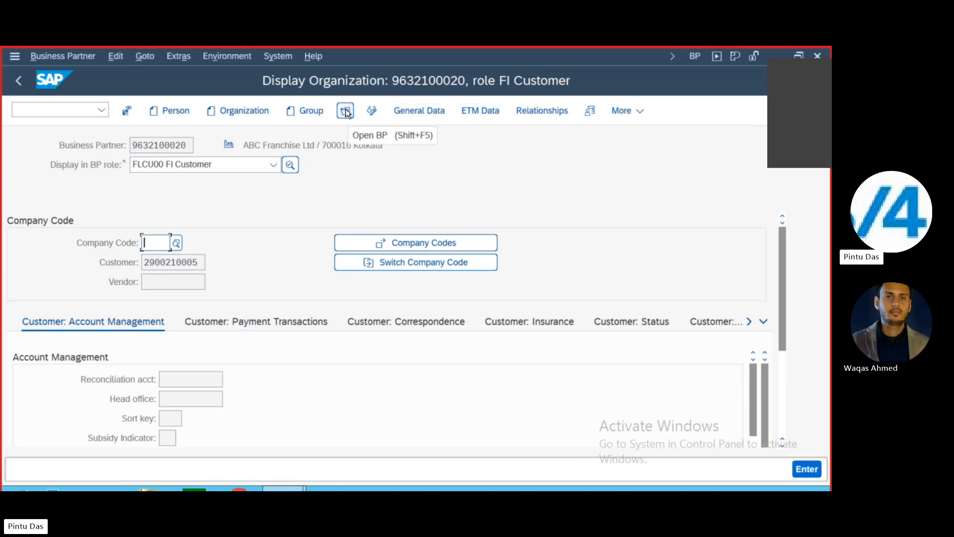
left_click(371, 112)
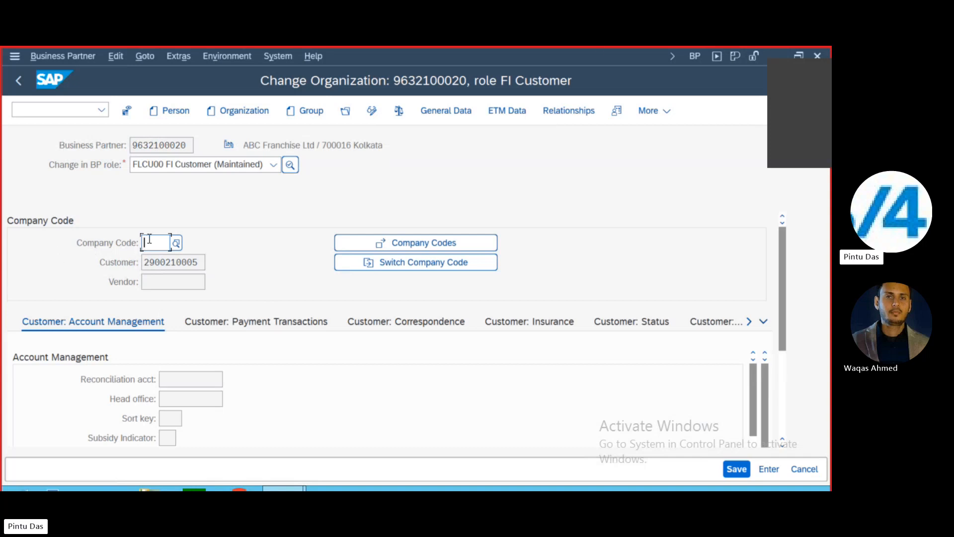
type("BA")
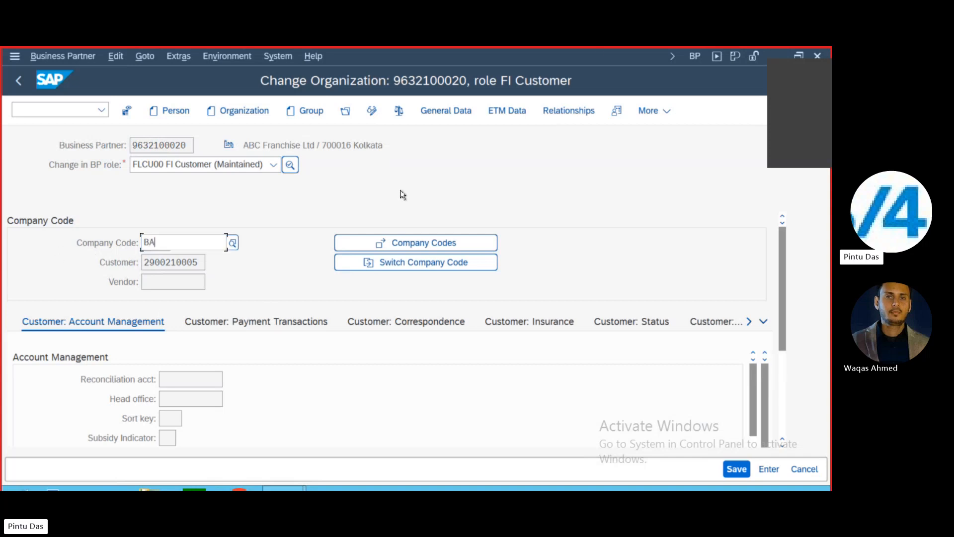
type("01")
key("Return")
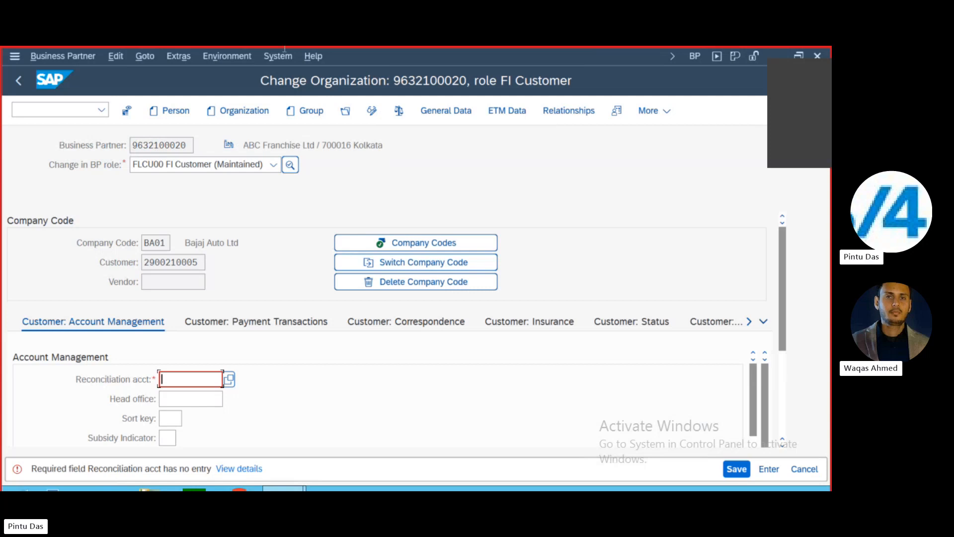
Switch to the Word notes, replace the two lines under 13th August 2023 with "When c" and set that text to size 28.
mouse_move(488, 46)
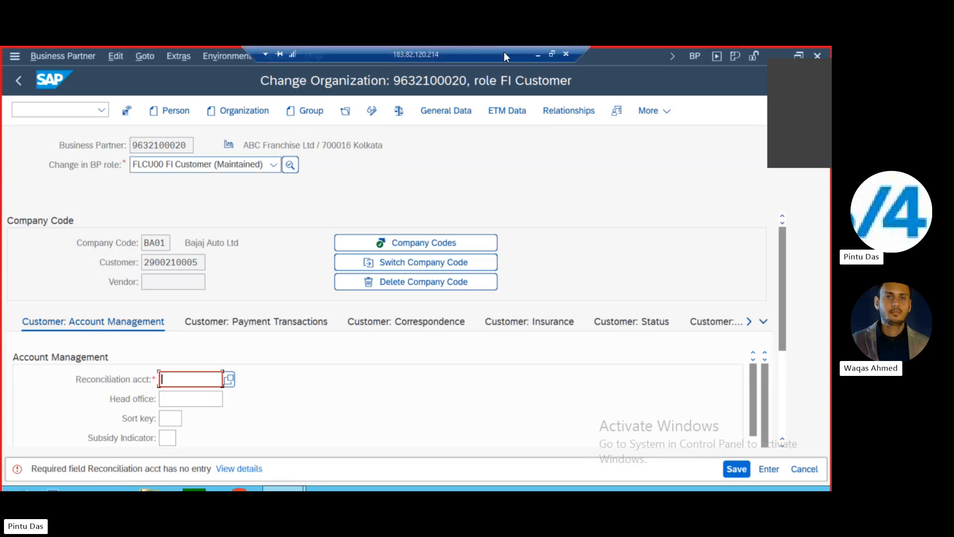
left_click(539, 53)
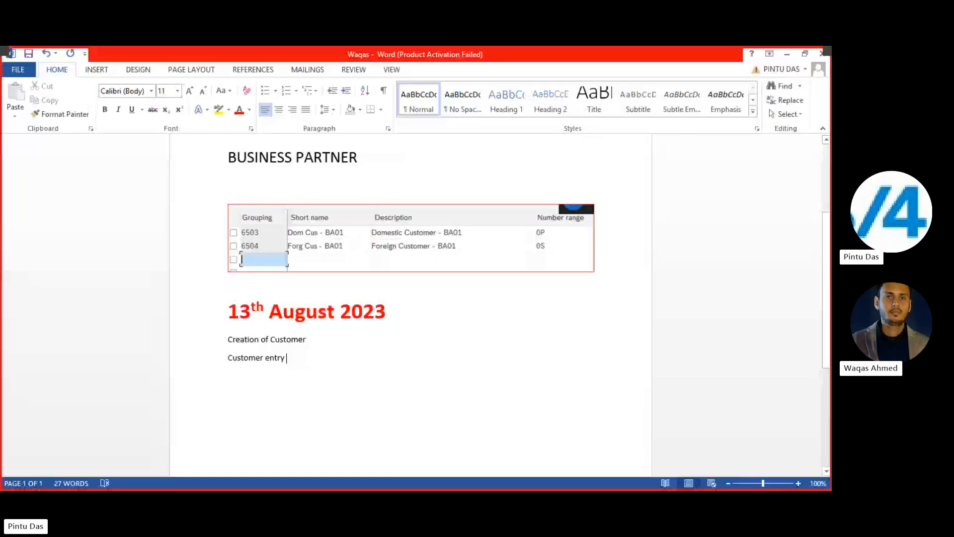
left_click_drag(228, 339, 320, 356)
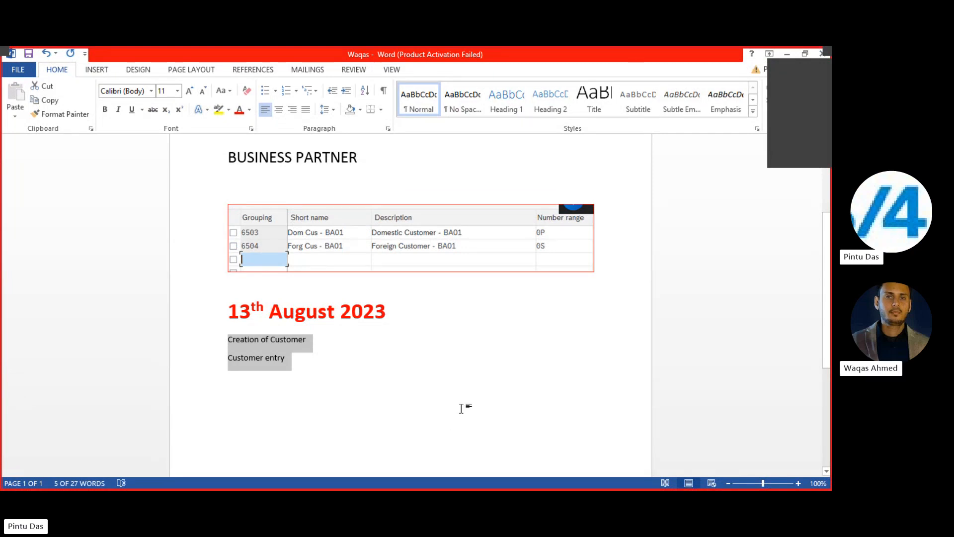
type("When c")
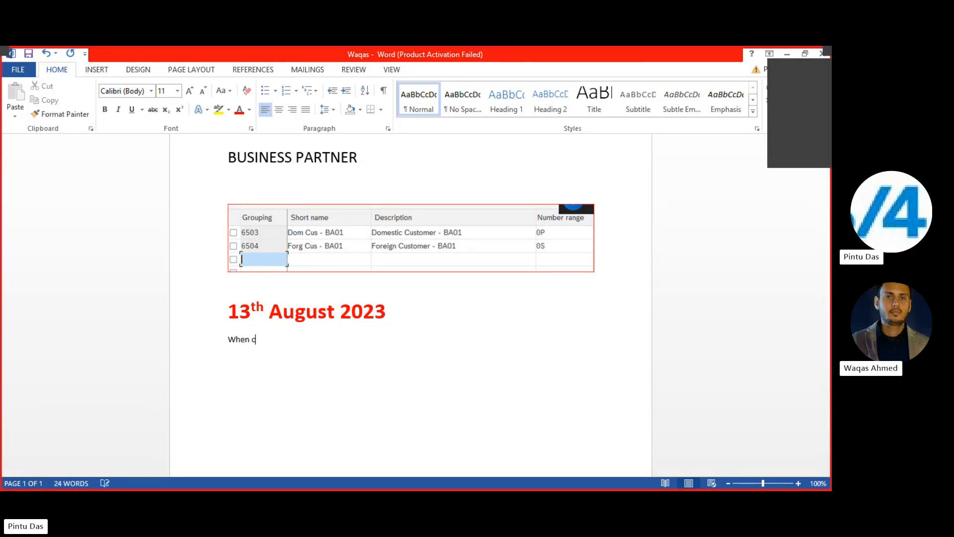
left_click_drag(227, 339, 299, 341)
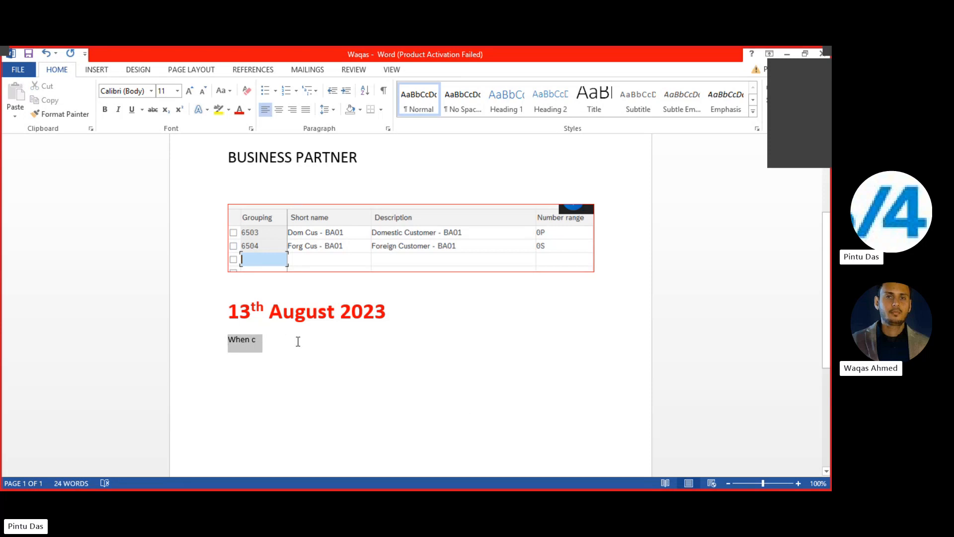
left_click(177, 90)
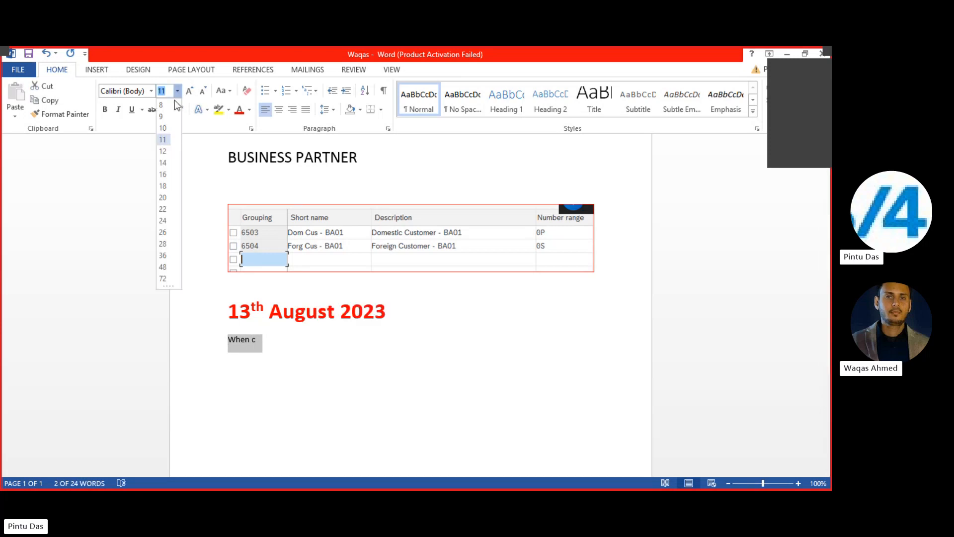
left_click(163, 244)
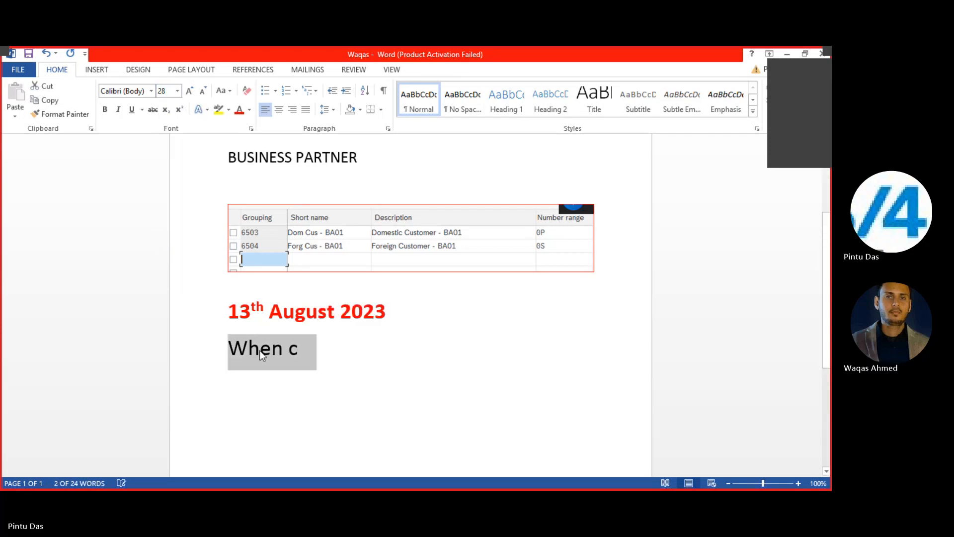
left_click(311, 351)
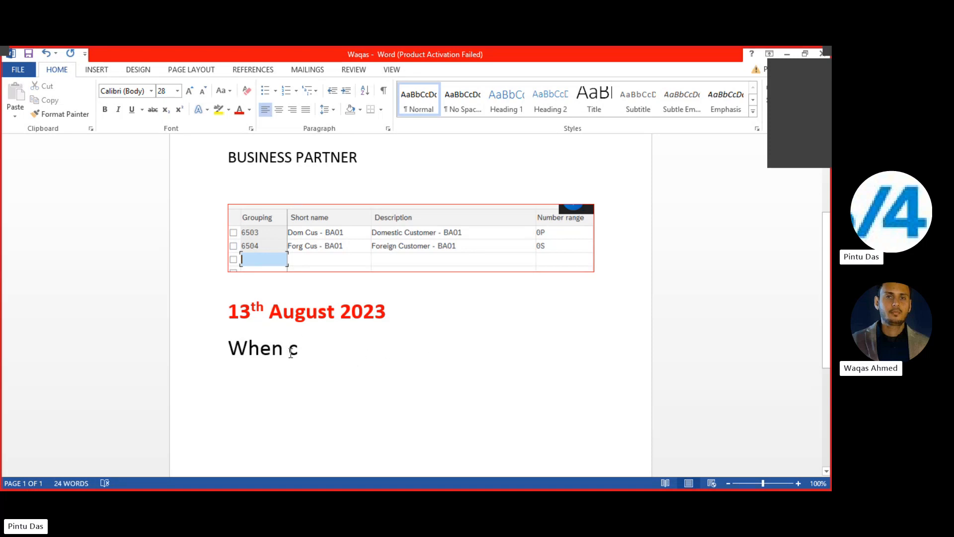
Continue the note under the date heading so it reads "When creating customer you need to have".
type("re")
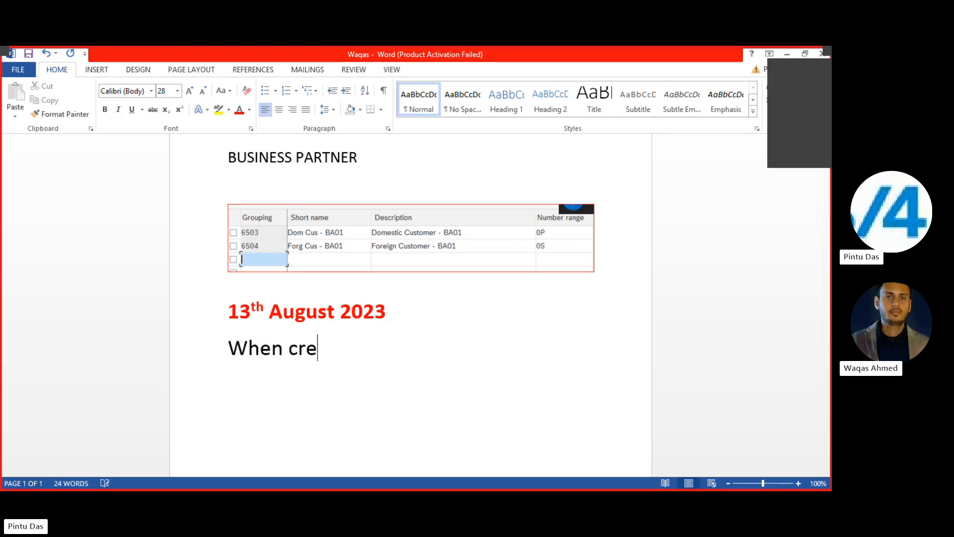
type("ating cust")
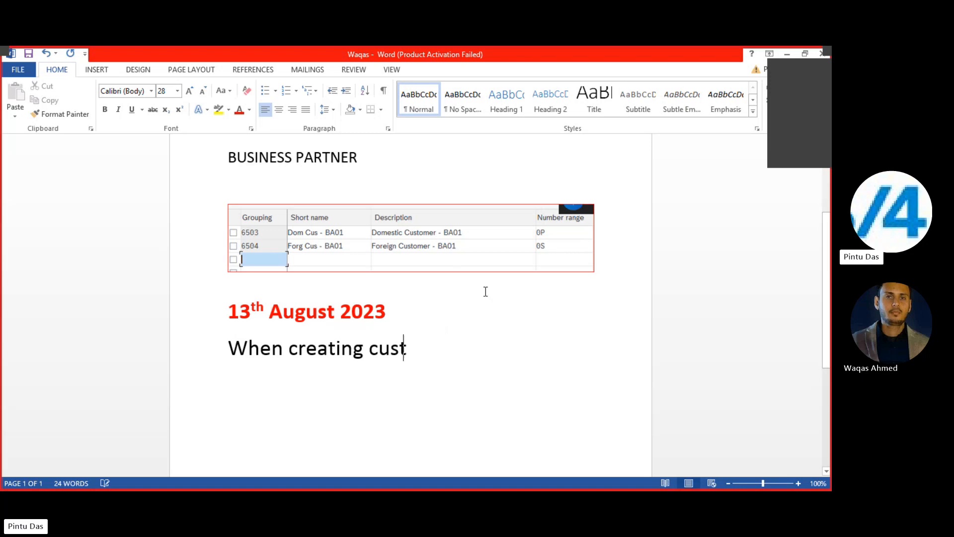
type("omer you ne")
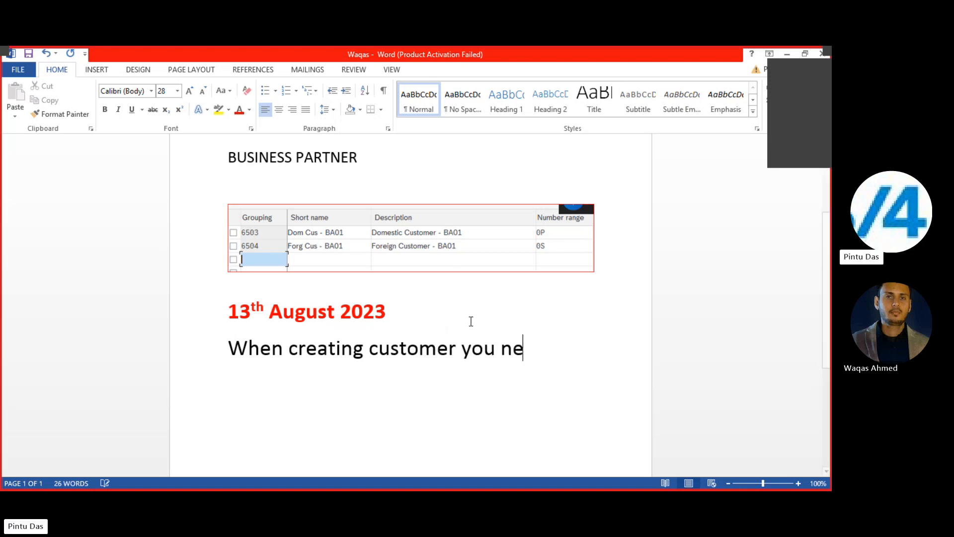
type("e have")
key("BackSpace")
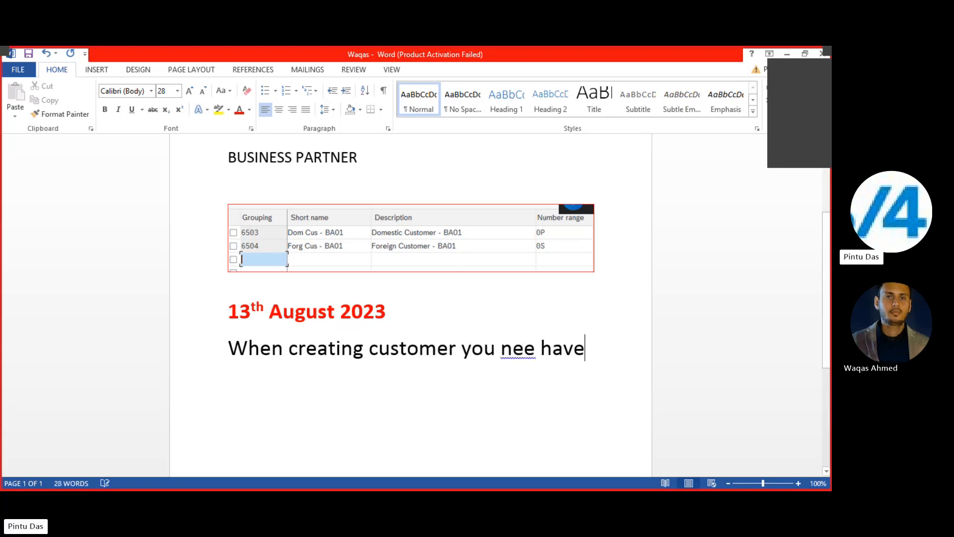
key("BackSpace")
key("BackSpace")
key("BackSpace")
key("BackSpace")
key("BackSpace")
type("d t")
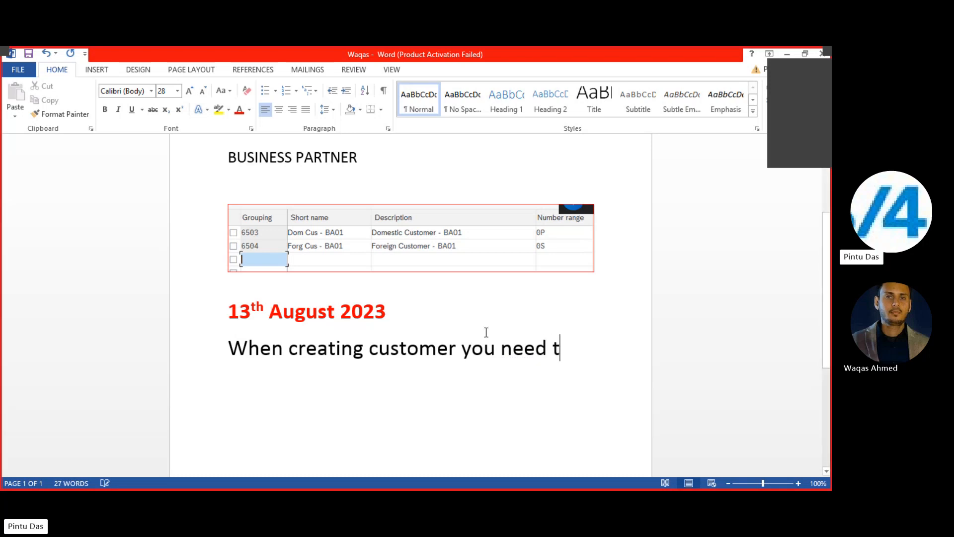
type("o have ")
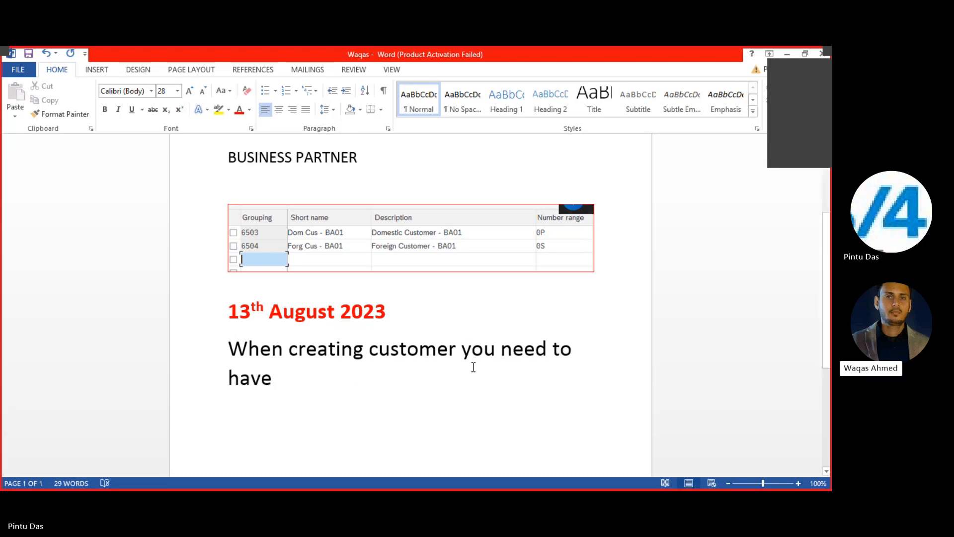
Add "Sundry Debtors A/c / Accounts Receivable" to the end of the note.
type(" Sun")
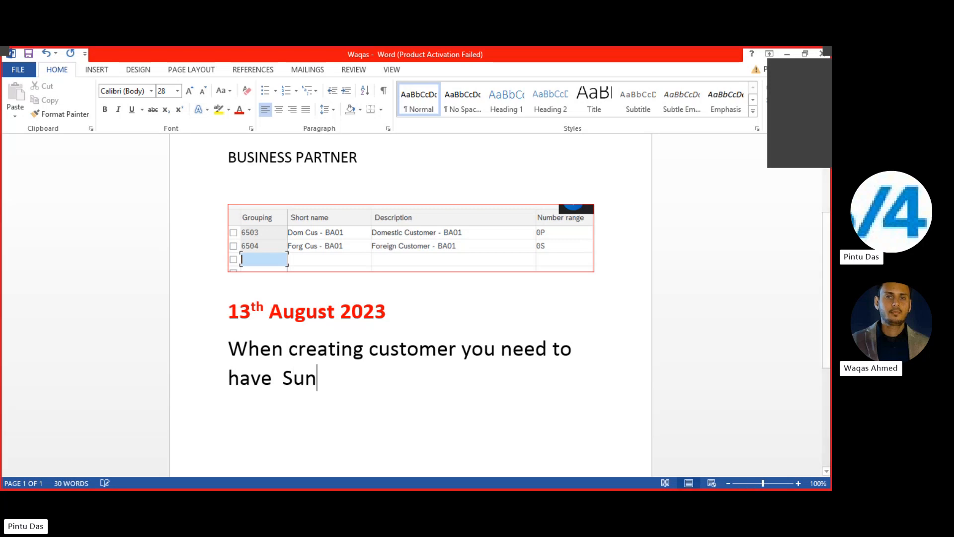
type("dry De")
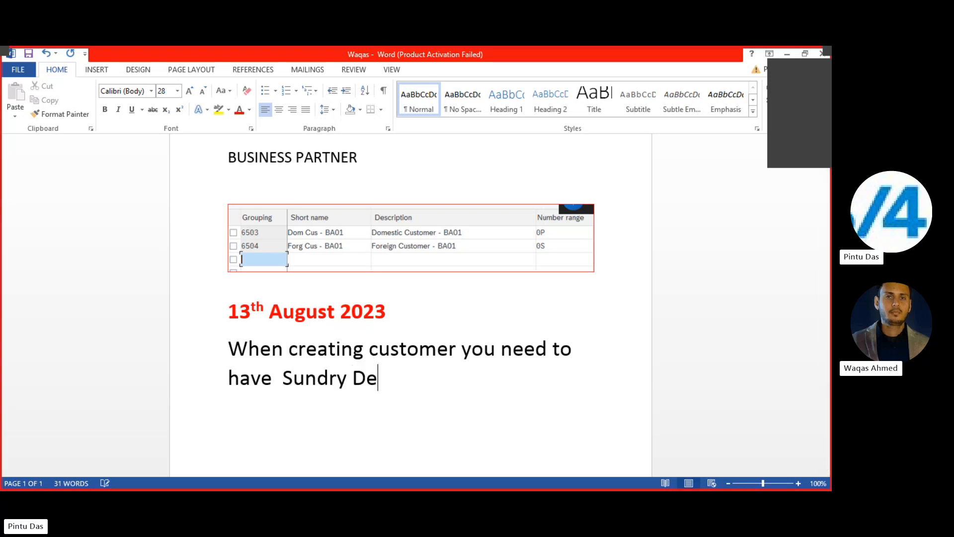
type("btors A")
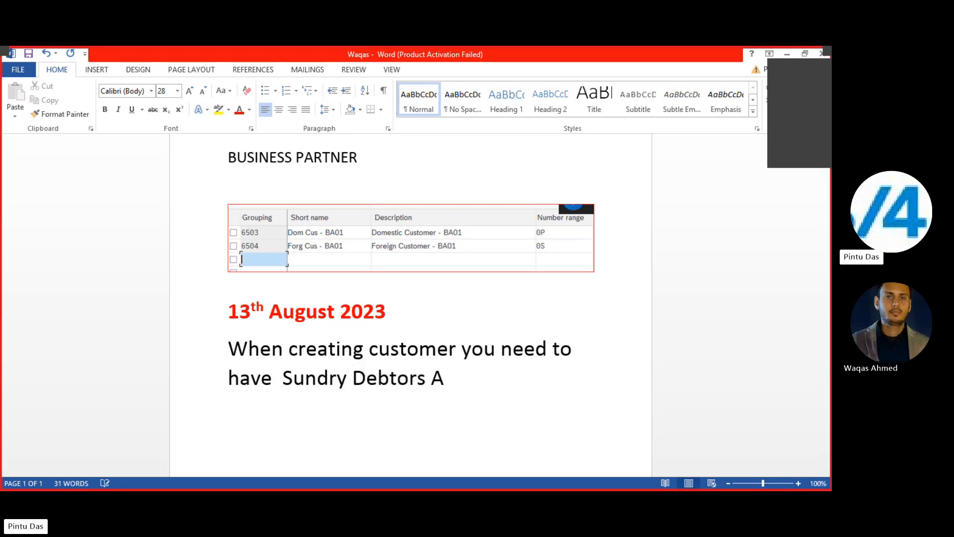
type("/c /Acc")
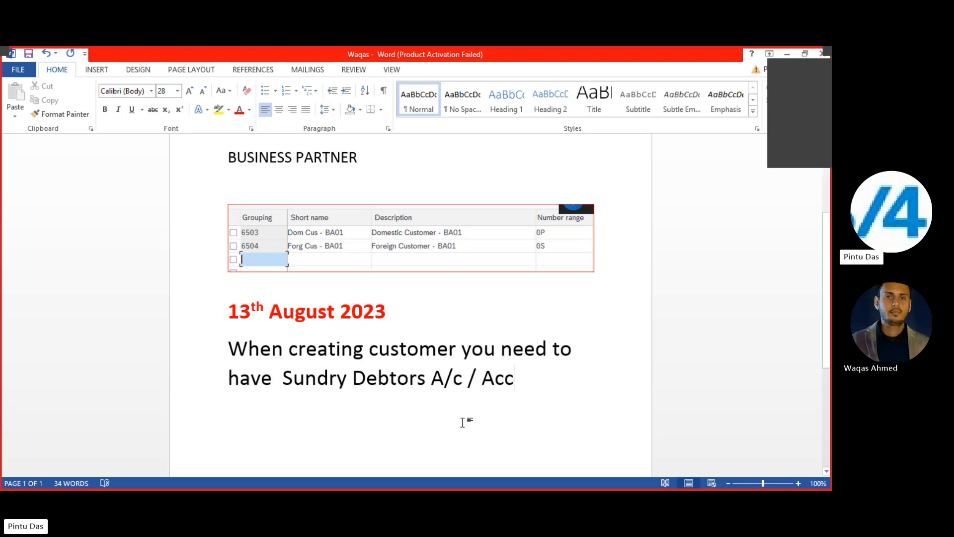
type("ounts ")
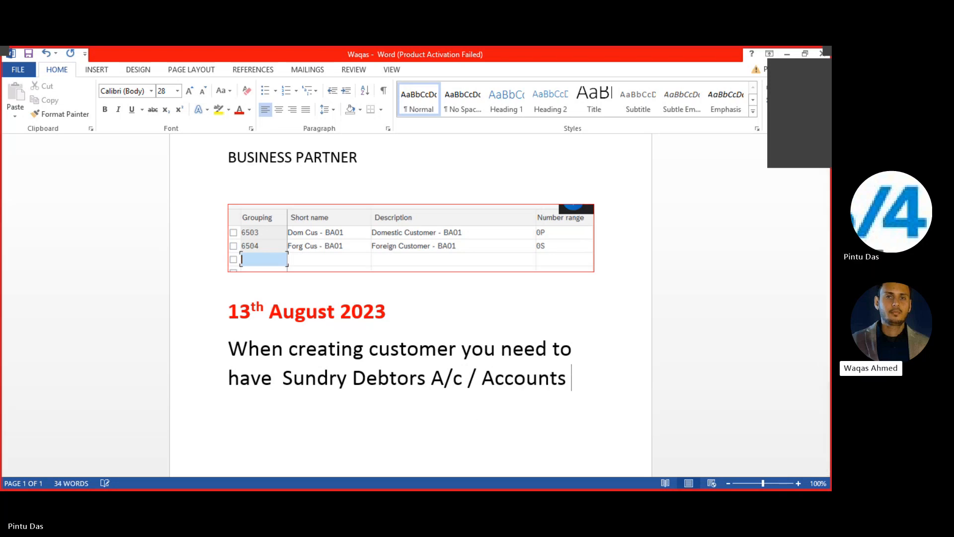
type("Receivabl")
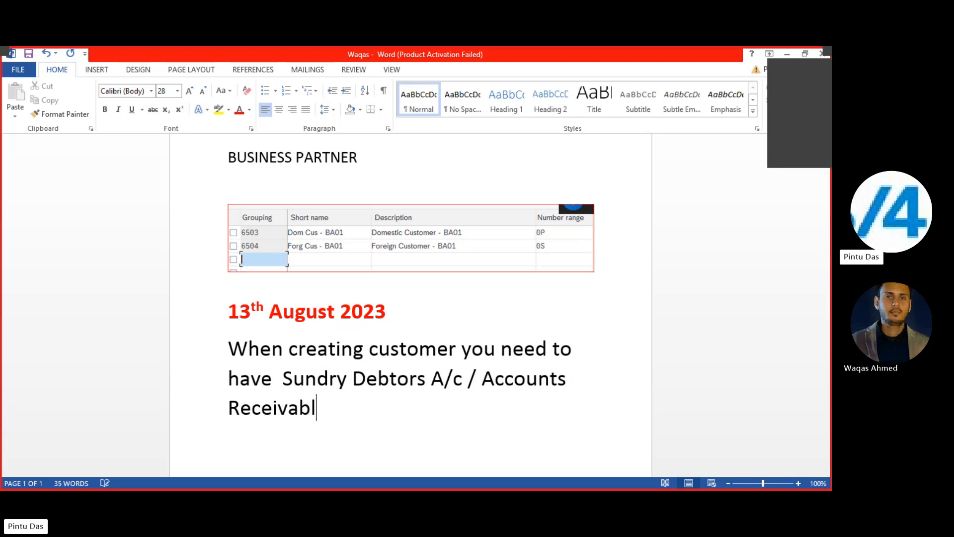
type("e")
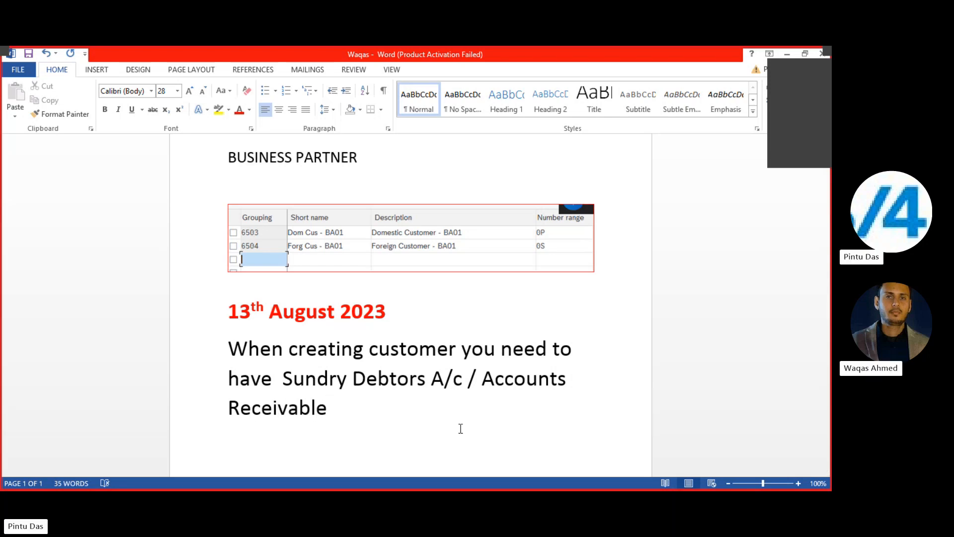
Append "( Reconciliation Accounts )" to the note, correcting the spelling of Reconciliation, and start a new line.
type(" (")
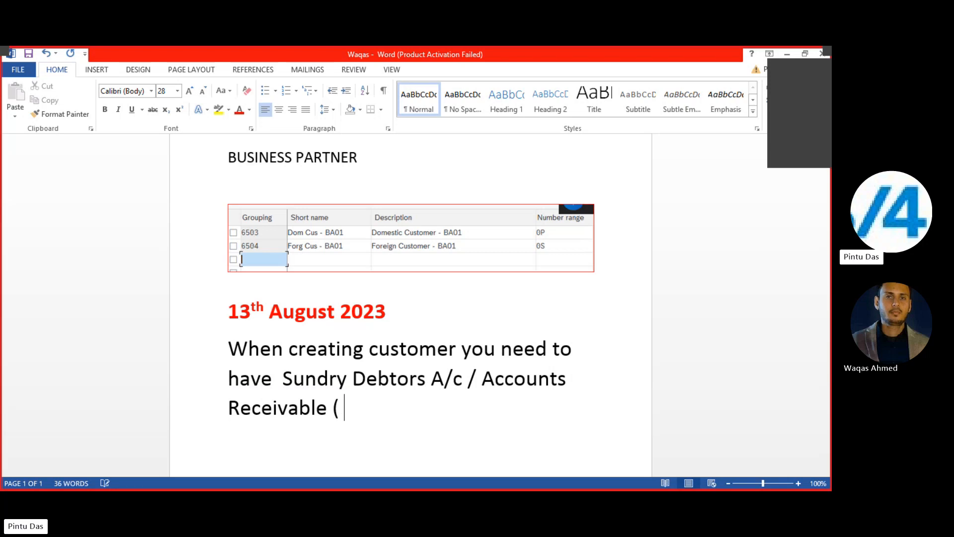
type(" Recon")
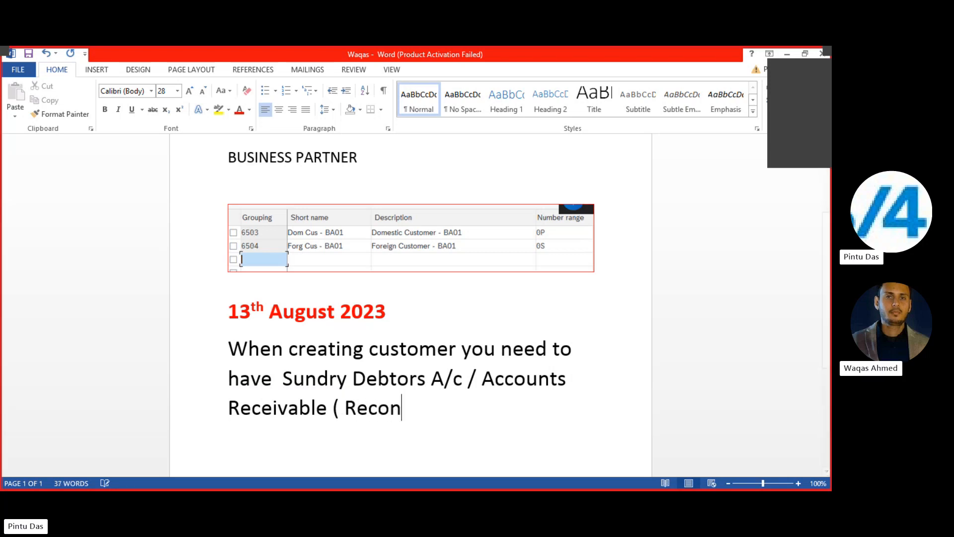
type("cilation ")
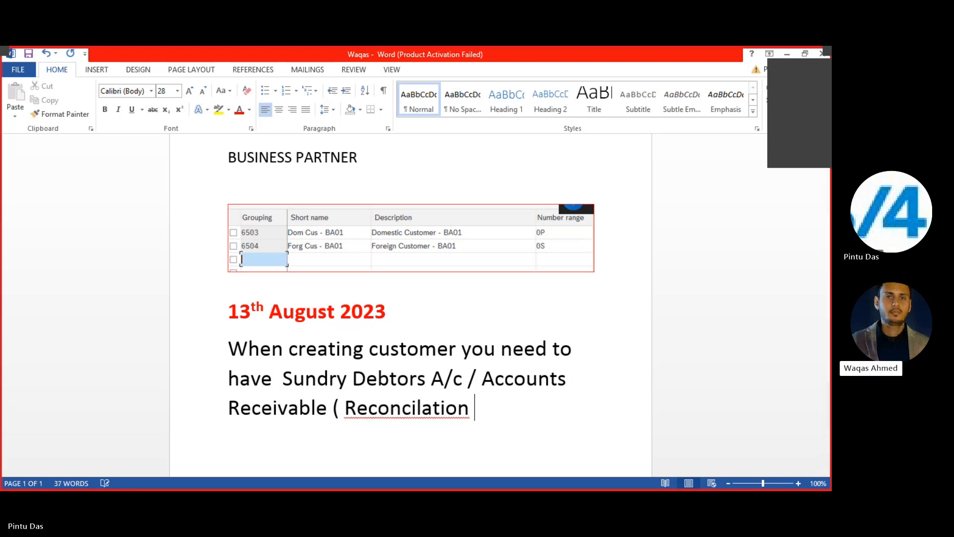
type("Acc")
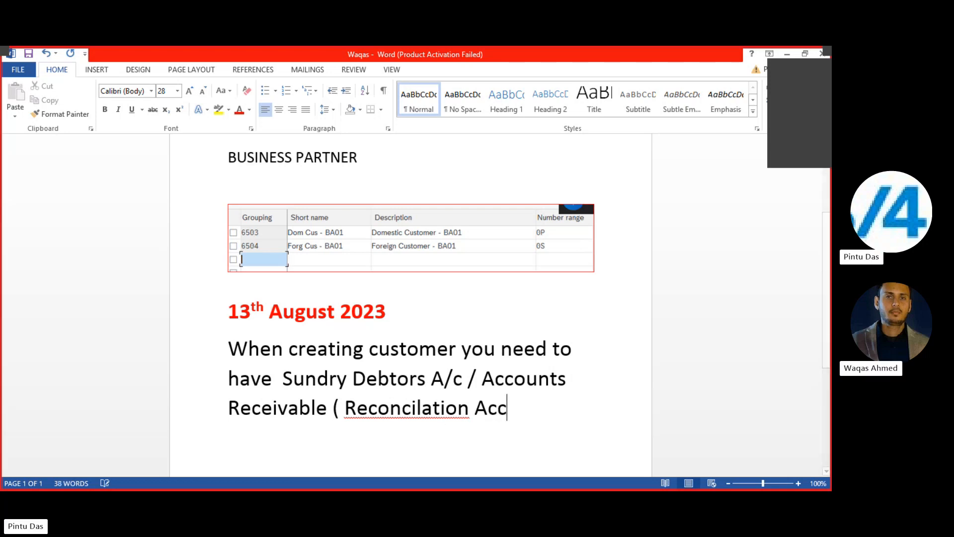
type("ounts )")
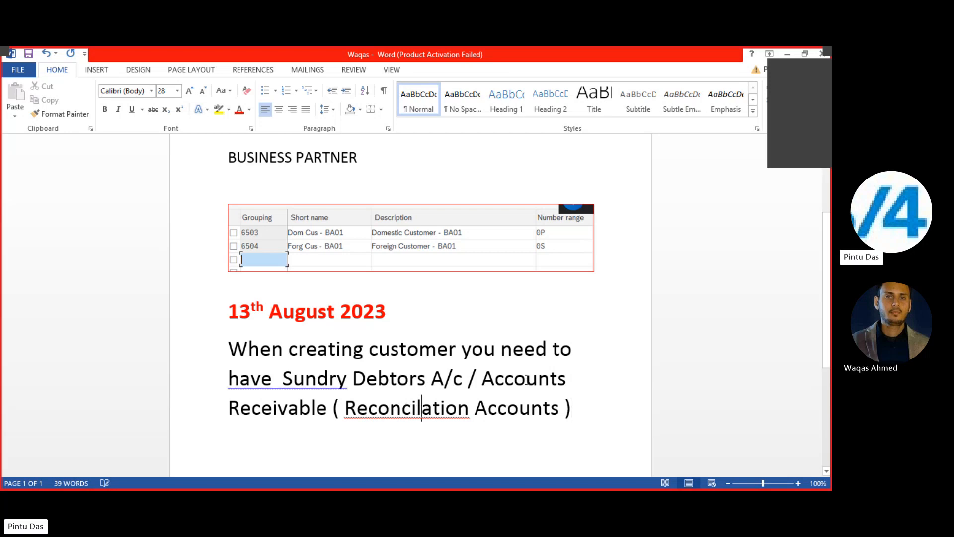
left_click(427, 408)
type("i")
left_click(594, 407)
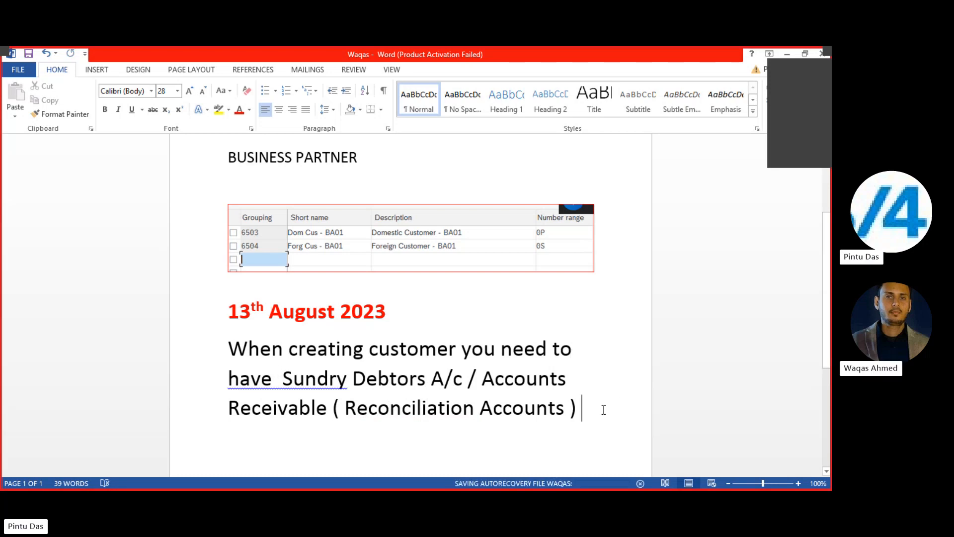
key("Return")
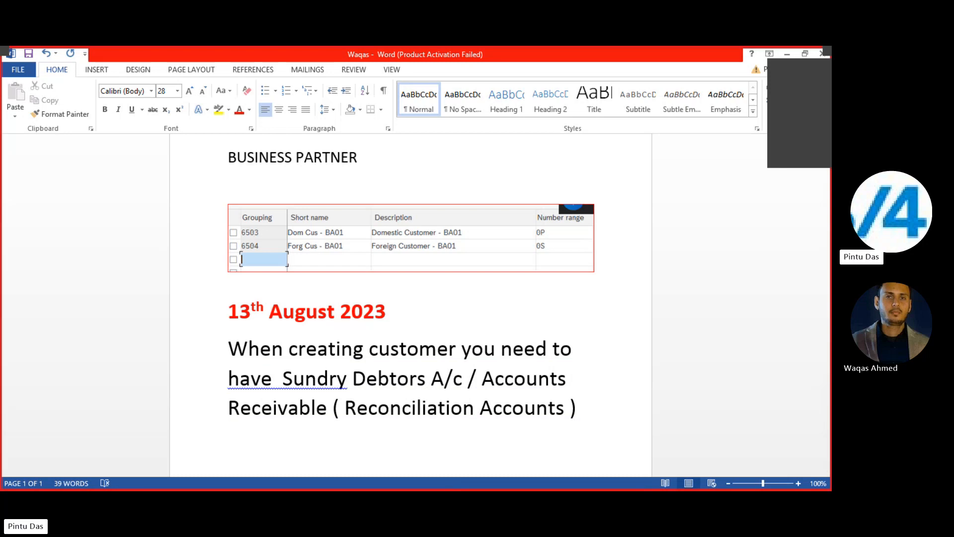
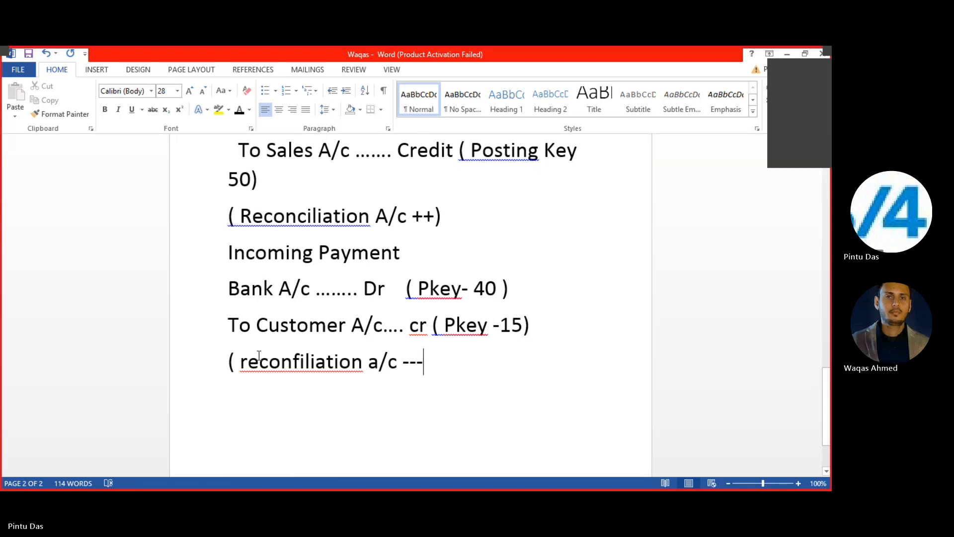
Correct the last line of the notes so it reads "( Reconciliation a/c ---)".
left_click(249, 362)
key("BackSpace")
type("R")
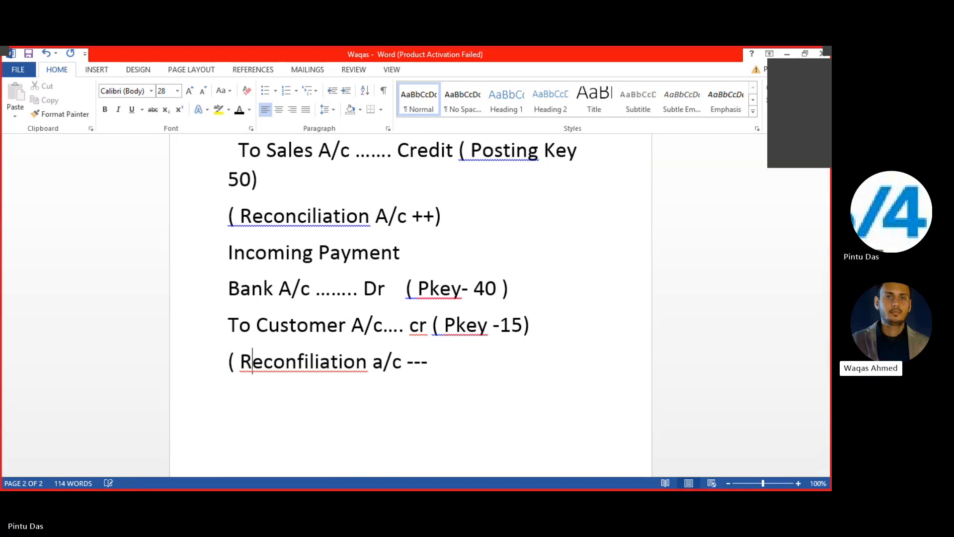
left_click(298, 370)
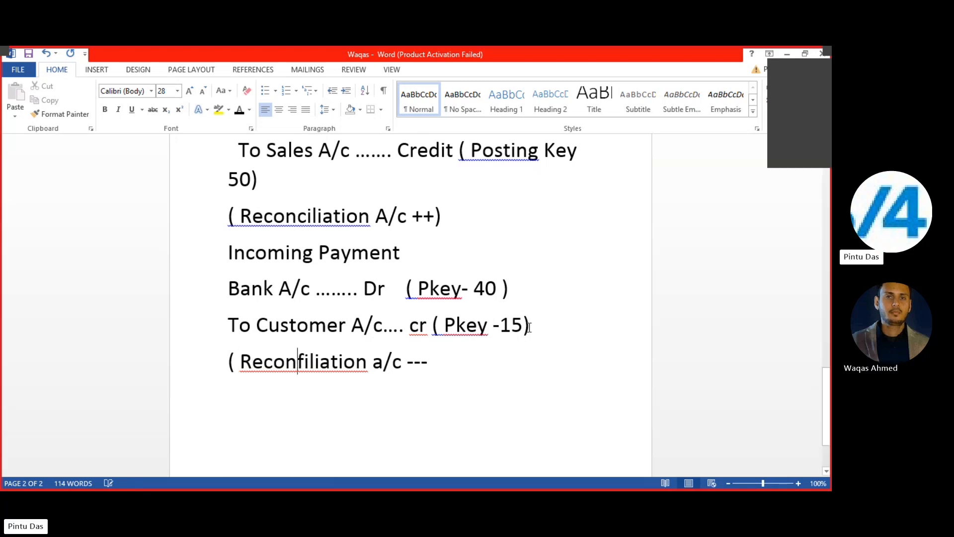
key("Delete")
type("c")
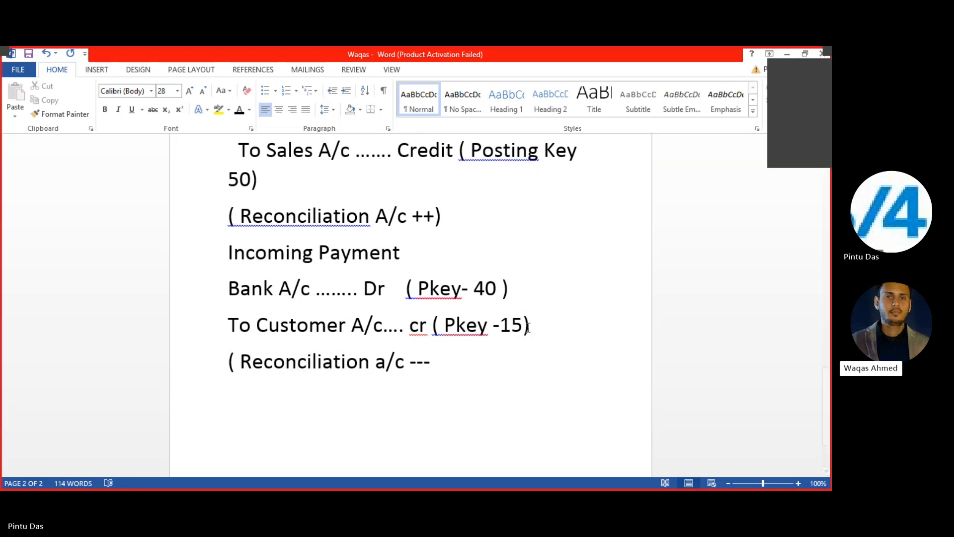
left_click(451, 360)
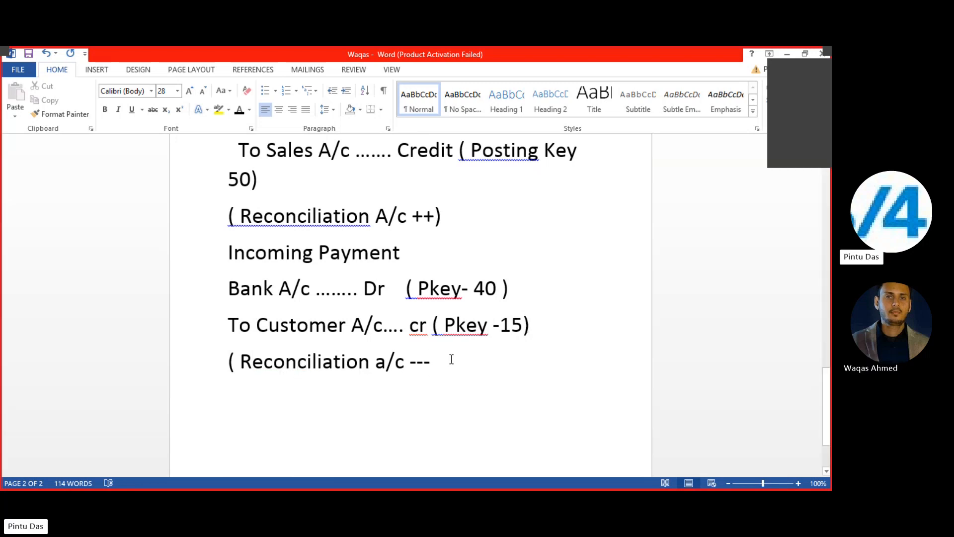
type(")")
Highlight "Customer A/c ..... Debit" in the sales invoice entry and "To Customer A/c.... cr" in the incoming payment entry in yellow.
scroll(447, 324, "up", 2)
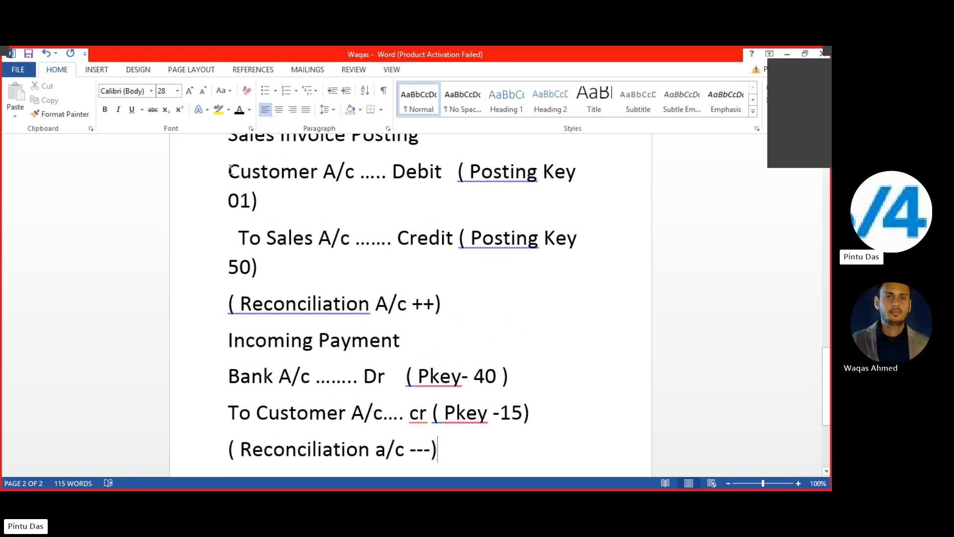
left_click_drag(229, 171, 430, 168)
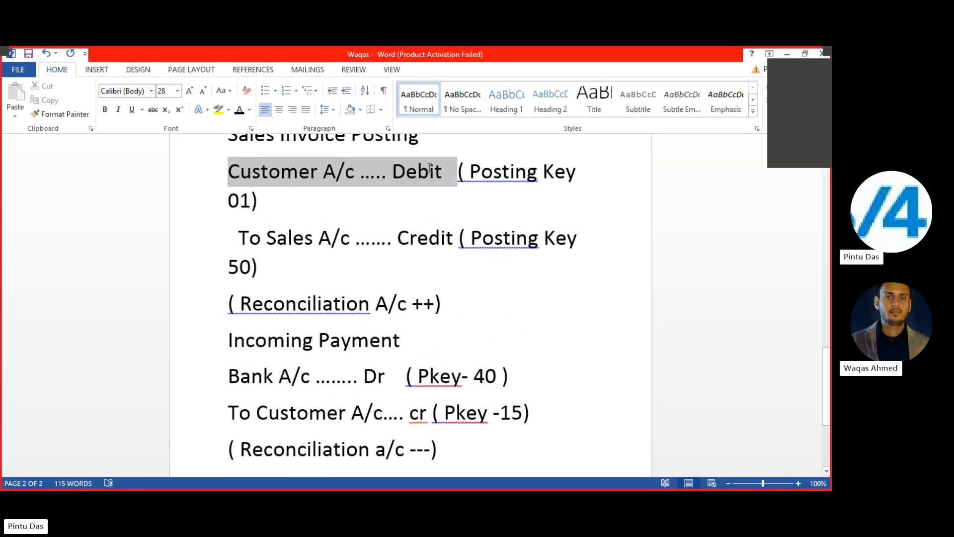
left_click(218, 110)
scroll(490, 298, "down", 1)
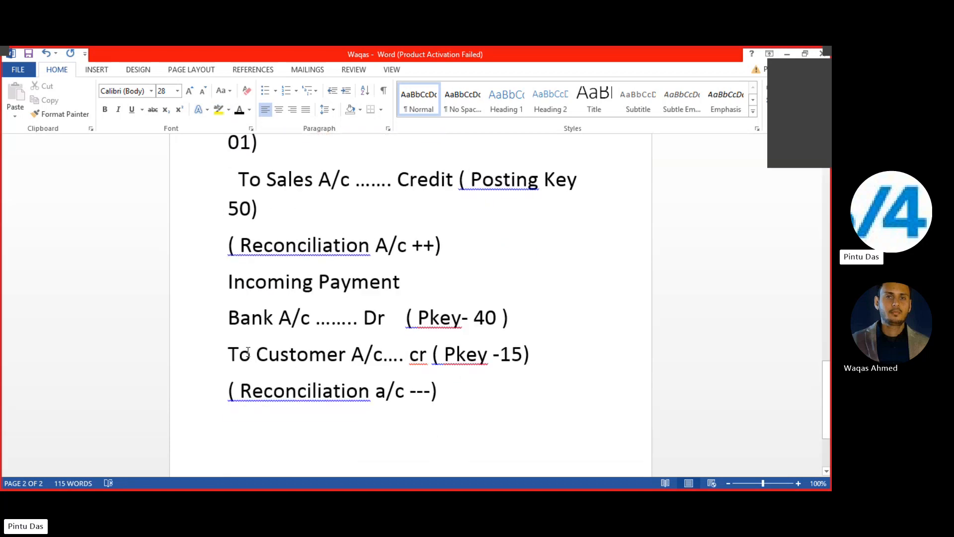
left_click_drag(226, 352, 430, 352)
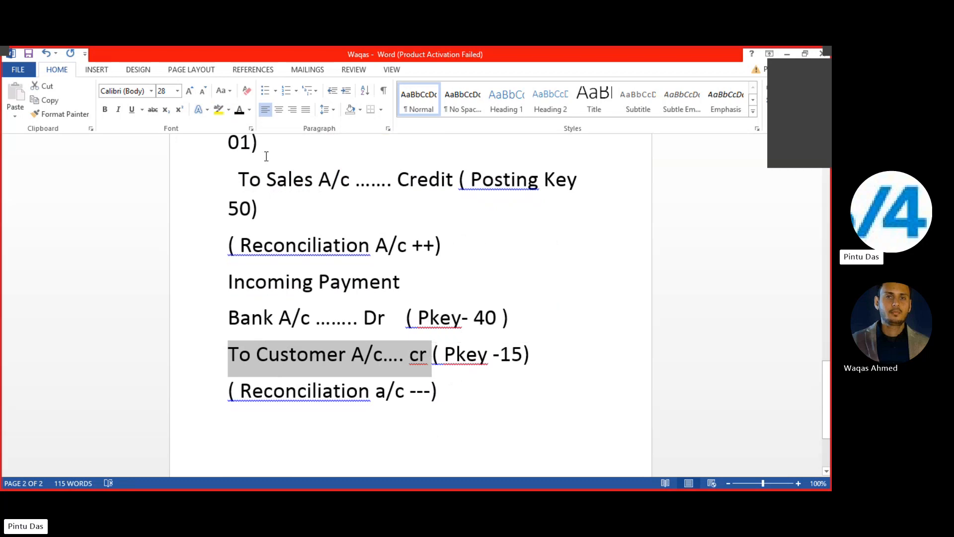
left_click(218, 109)
scroll(594, 352, "up", 1)
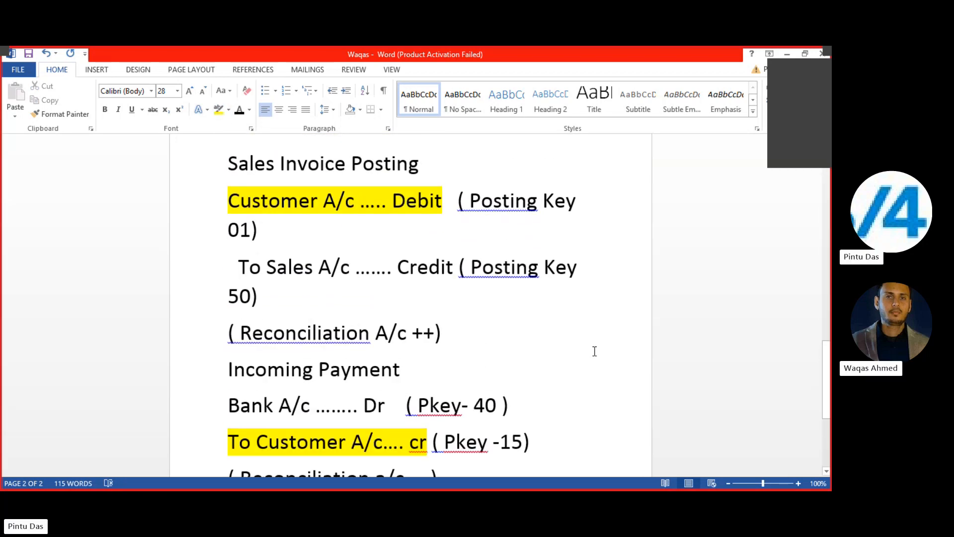
Review the sales invoice posting and incoming payment entries, including their posting keys and reconciliation account lines.
scroll(594, 351, "down", 2)
scroll(546, 348, "up", 1)
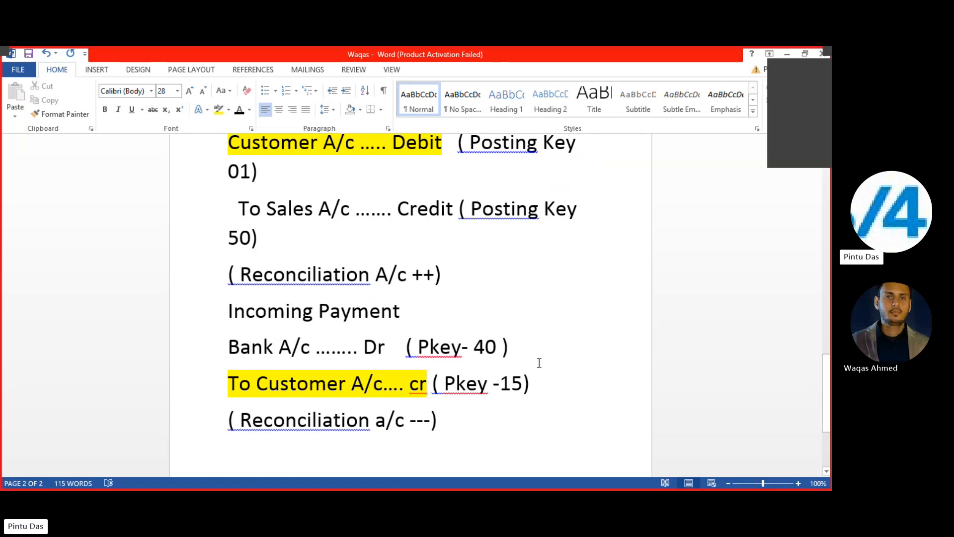
scroll(576, 359, "down", 2)
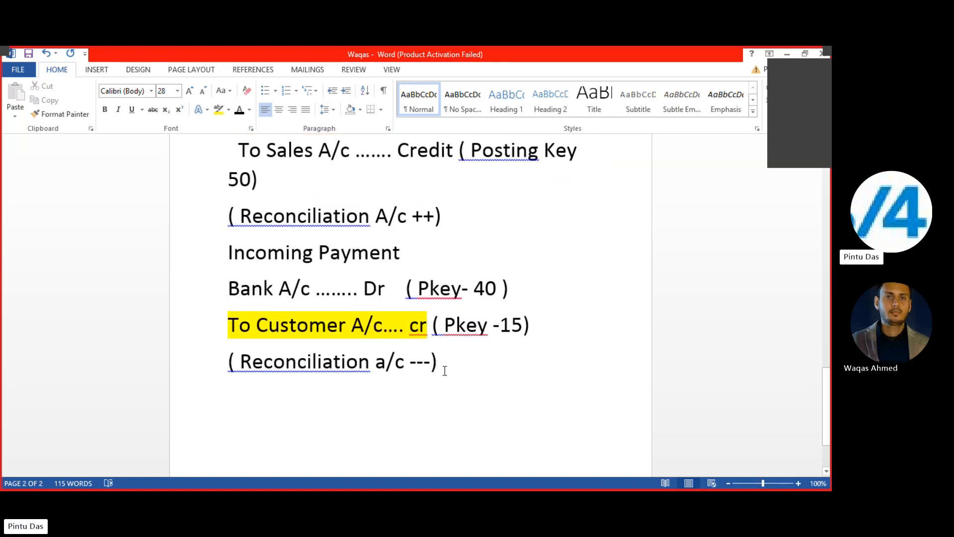
scroll(531, 310, "up", 2)
scroll(530, 309, "up", 2)
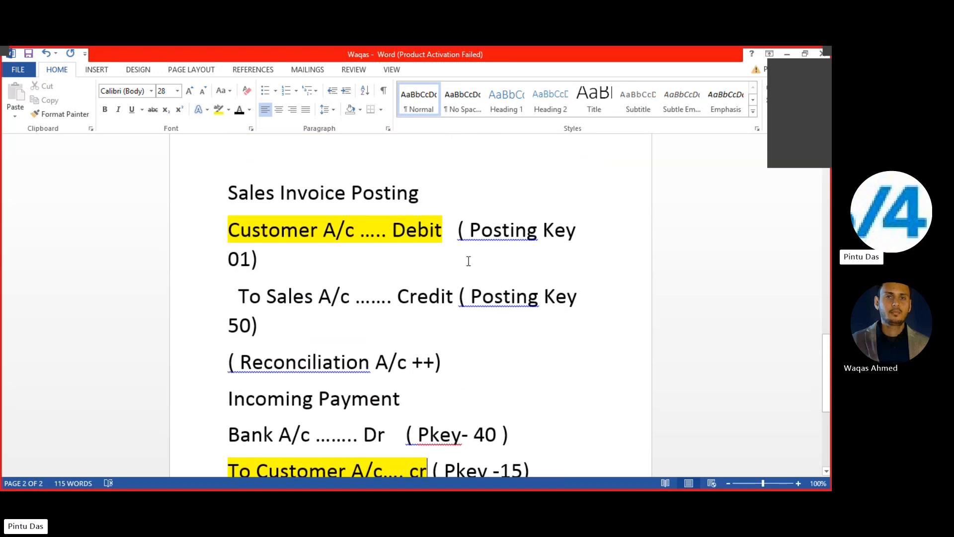
scroll(468, 261, "down", 3)
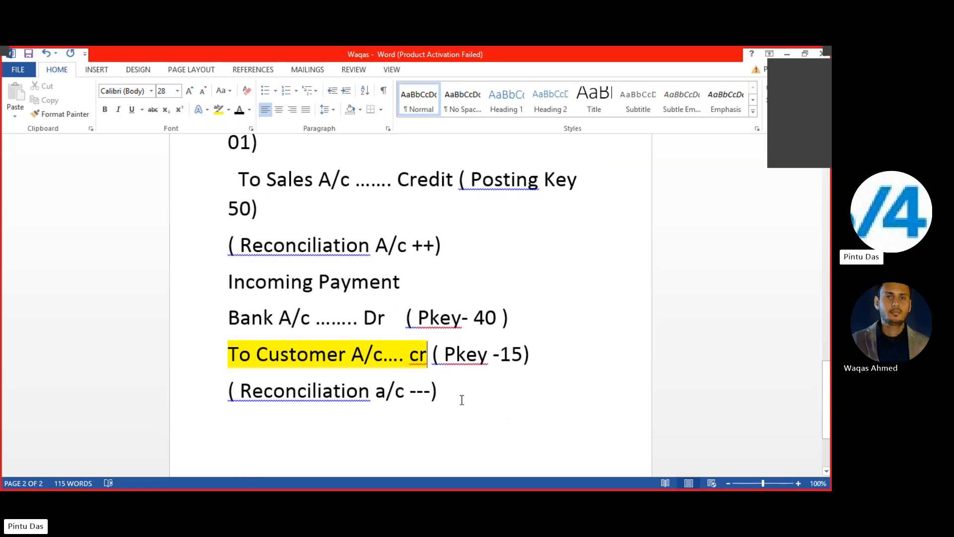
scroll(565, 324, "up", 3)
scroll(562, 318, "down", 3)
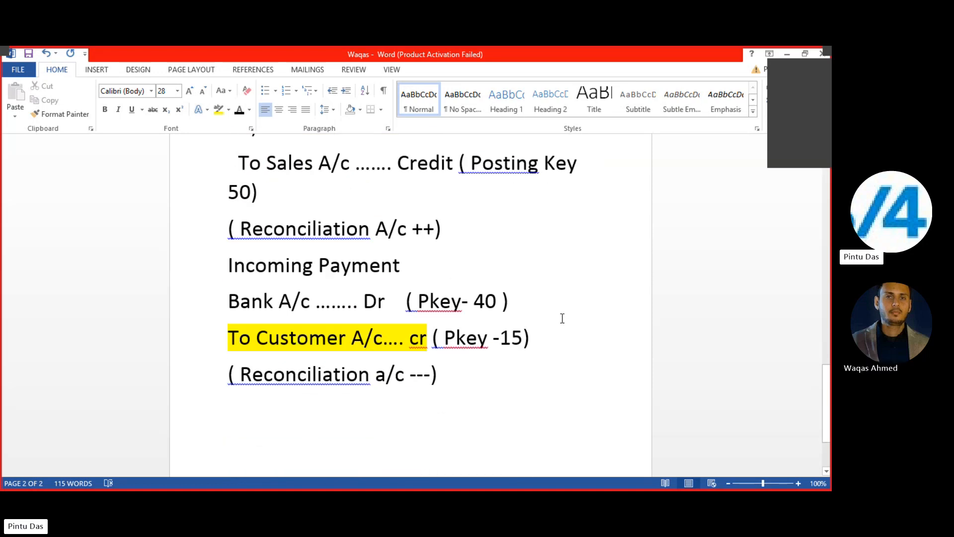
scroll(562, 318, "up", 2)
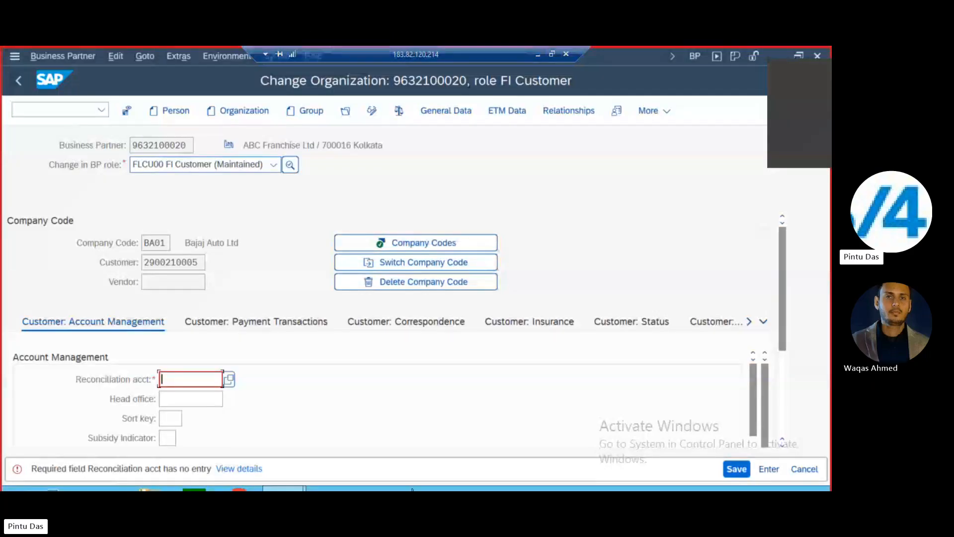
In the SAP customer's account management data, set the reconciliation account to 3 (Sundry Debtors) and the sort key to 001 (Posting date).
left_click(229, 380)
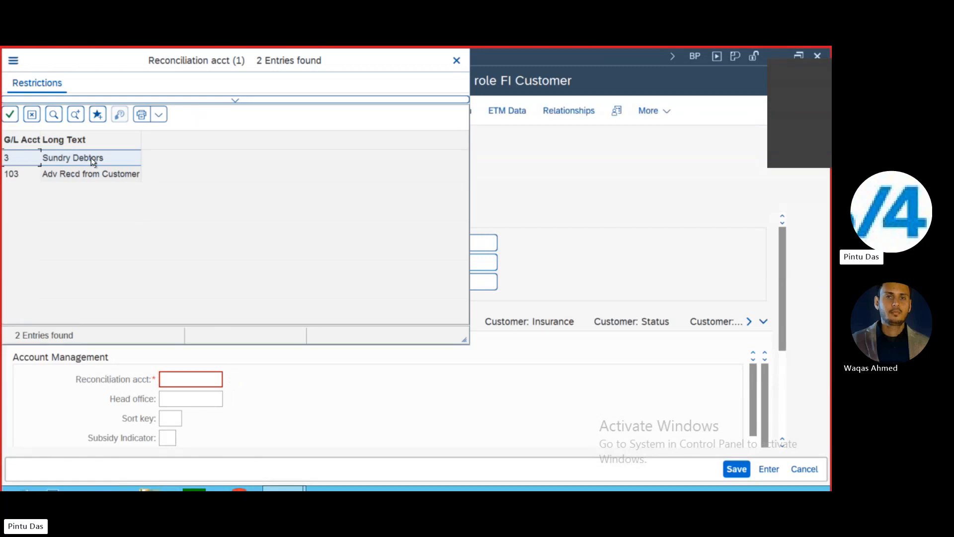
double_click(77, 157)
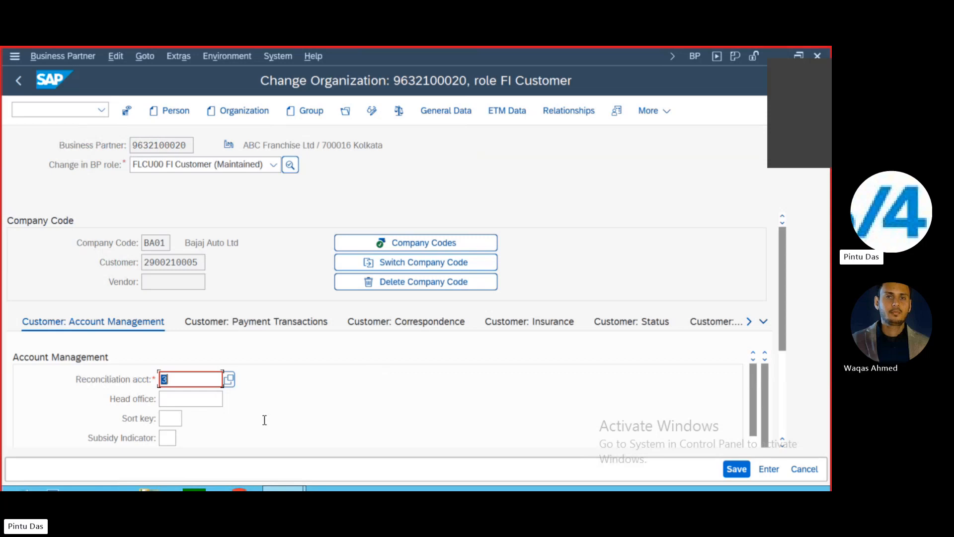
left_click(167, 419)
left_click(189, 419)
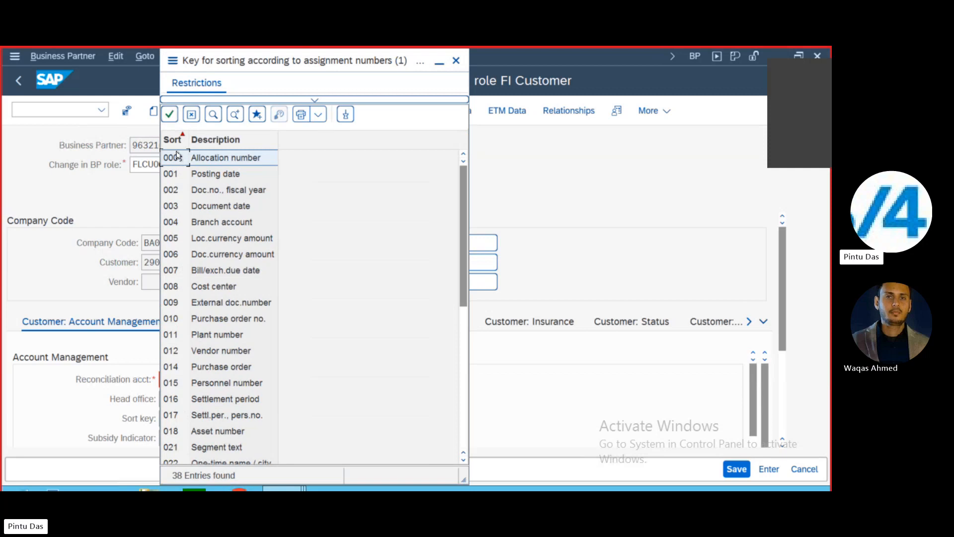
left_click(198, 175)
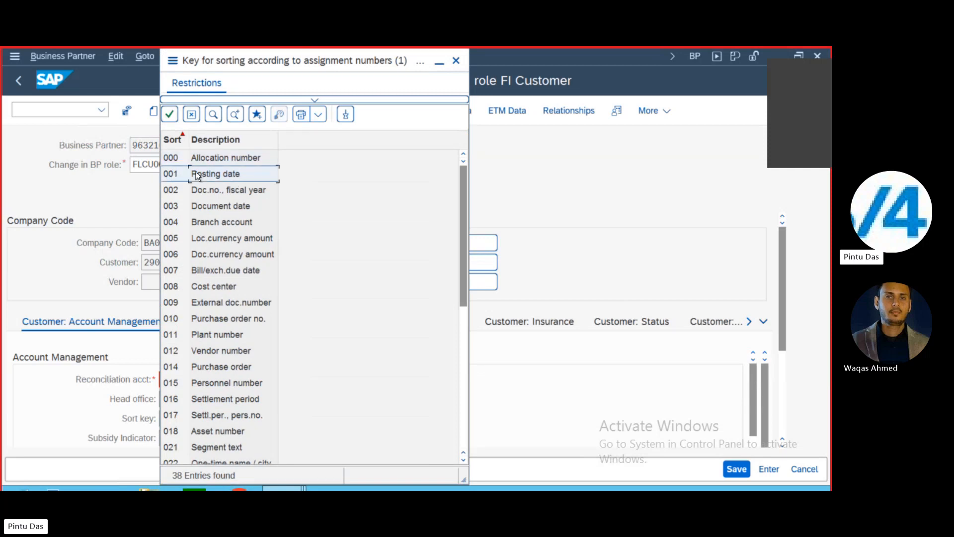
double_click(197, 176)
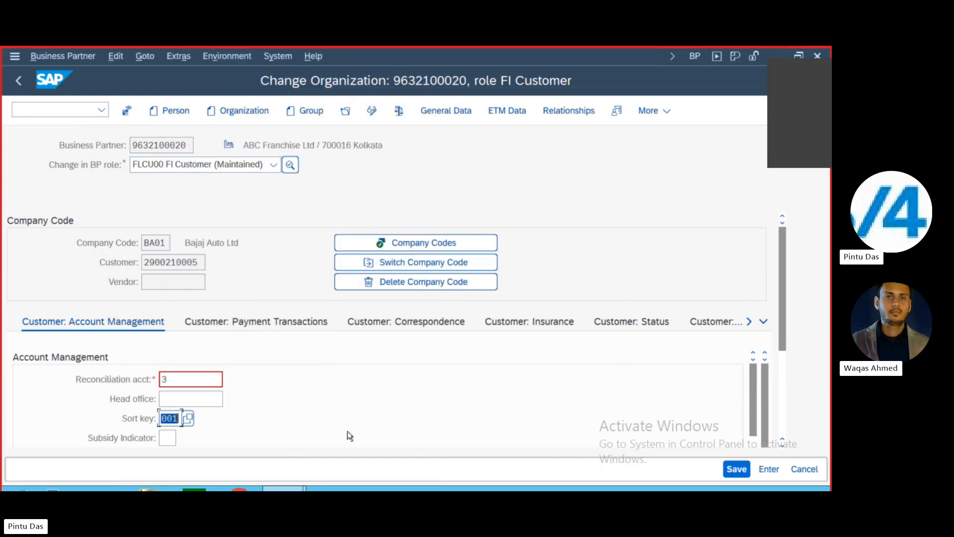
Set the customer's payment terms to 0001 (Payable immediately Due net) and save the business partner.
scroll(383, 401, "down", 3)
scroll(383, 399, "up", 3)
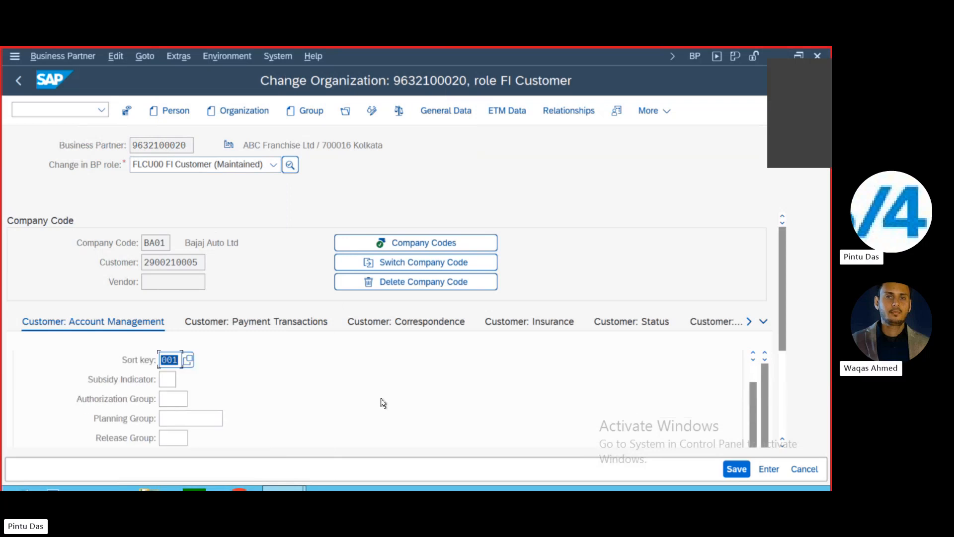
left_click(231, 323)
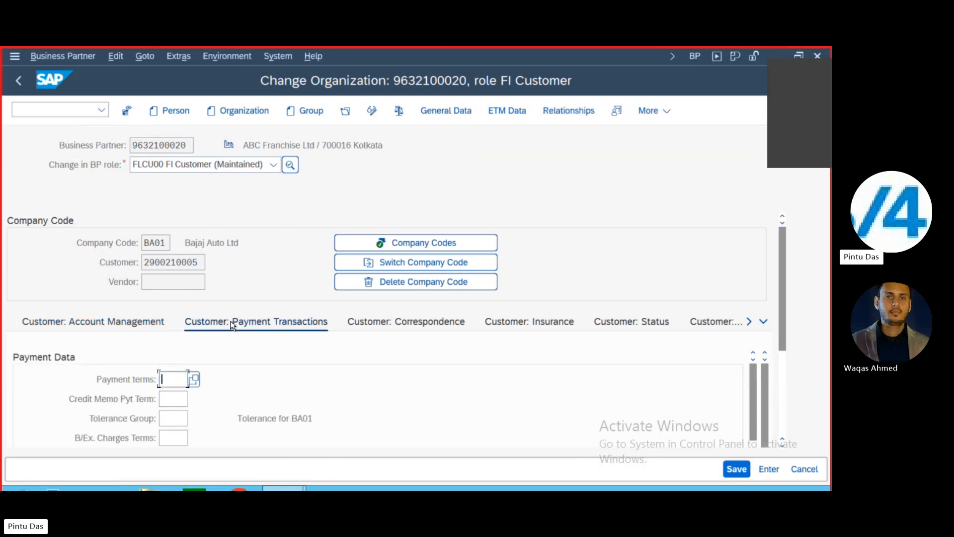
left_click(192, 379)
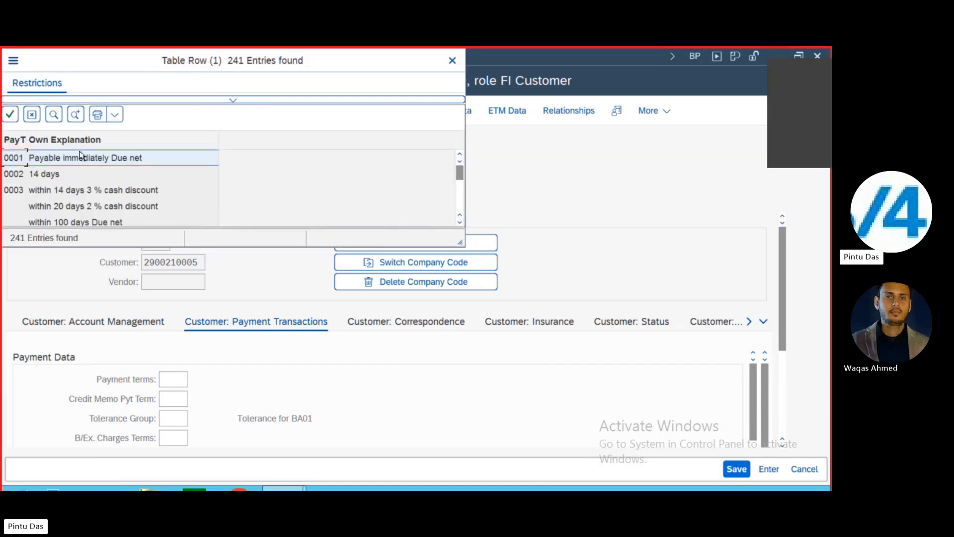
double_click(104, 156)
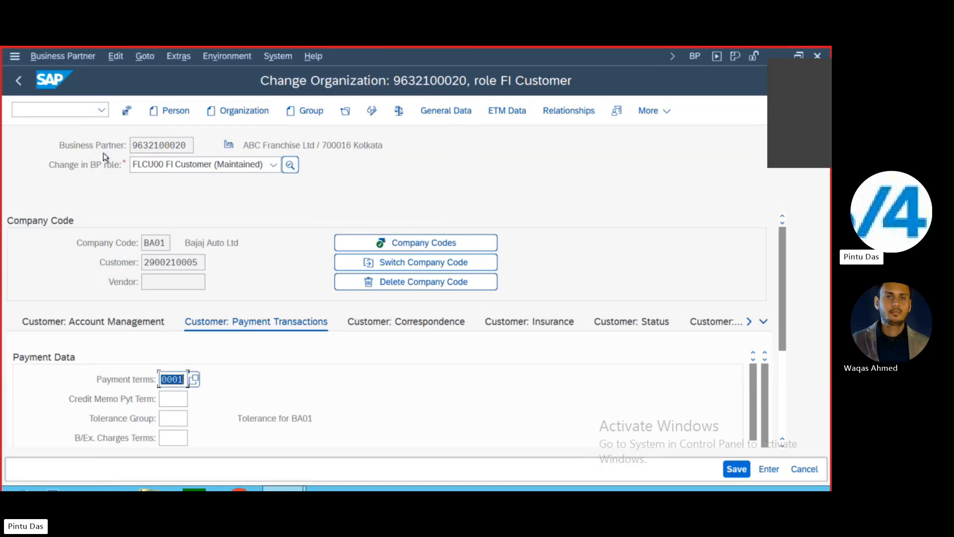
left_click(738, 470)
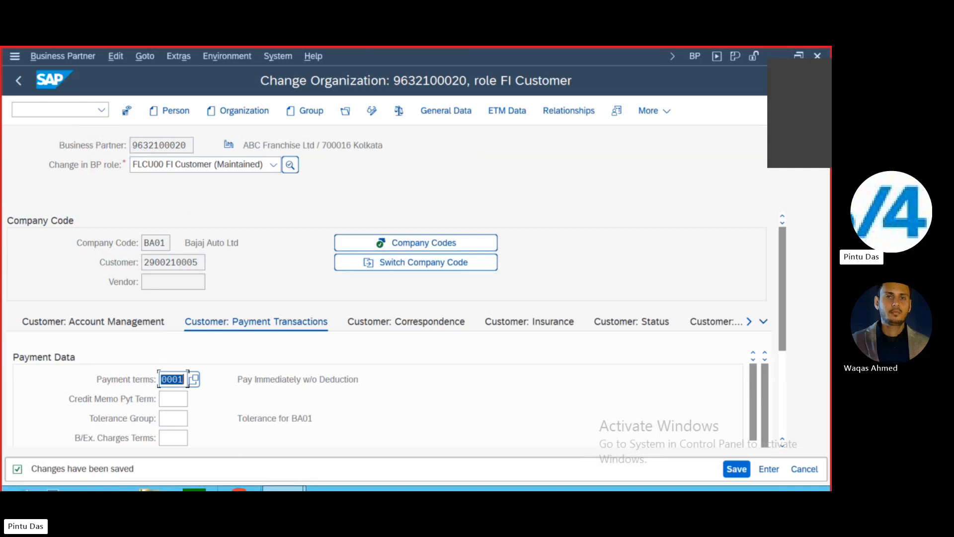
Leave the business partner and go to G/L account maintenance with /nfs00.
mouse_move(405, 45)
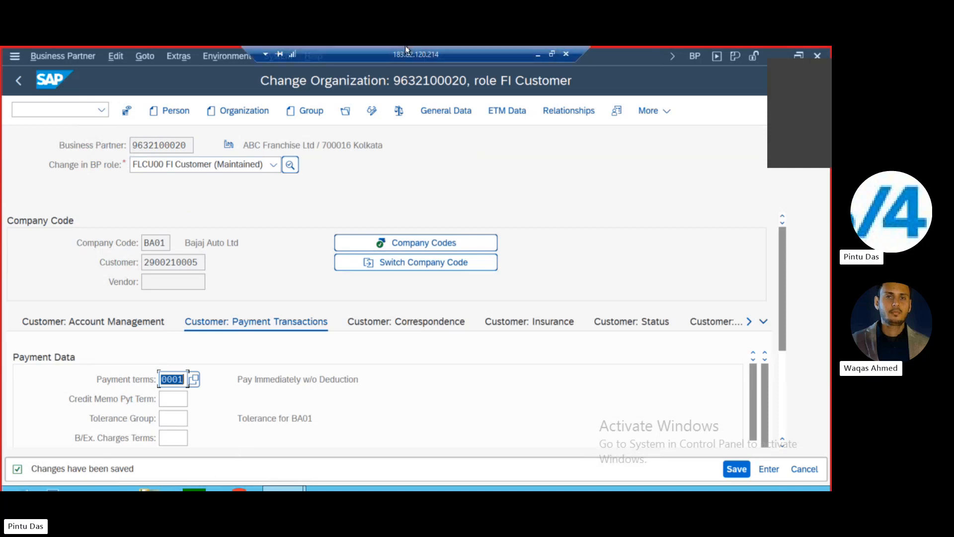
left_click(56, 111)
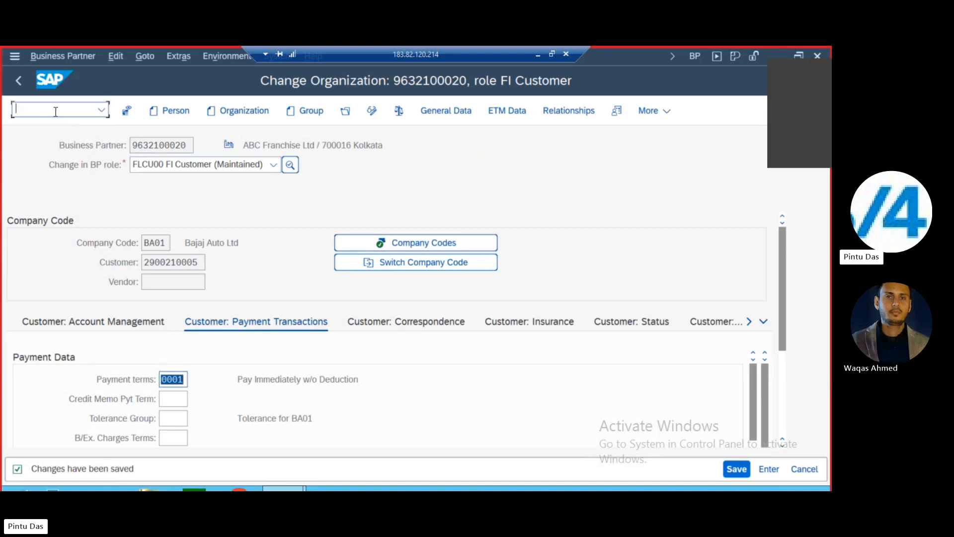
type("/nfs00")
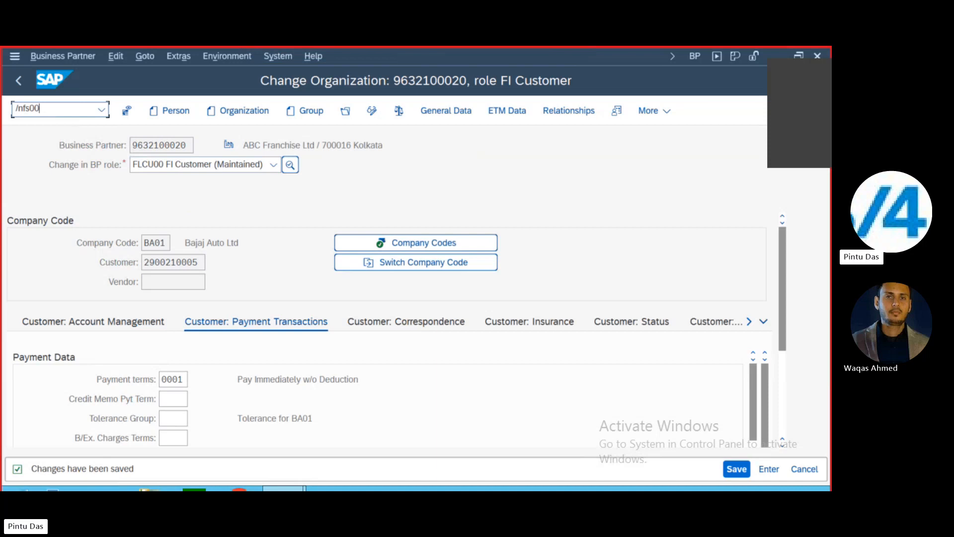
key("Return")
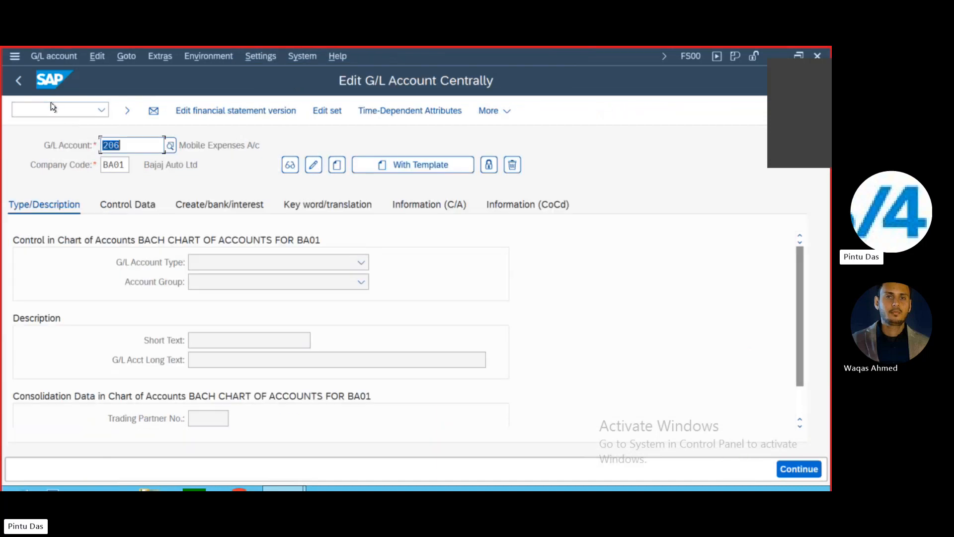
Search for all G/L accounts in chart of accounts BACH, look through the list and close it without choosing one.
left_click(172, 150)
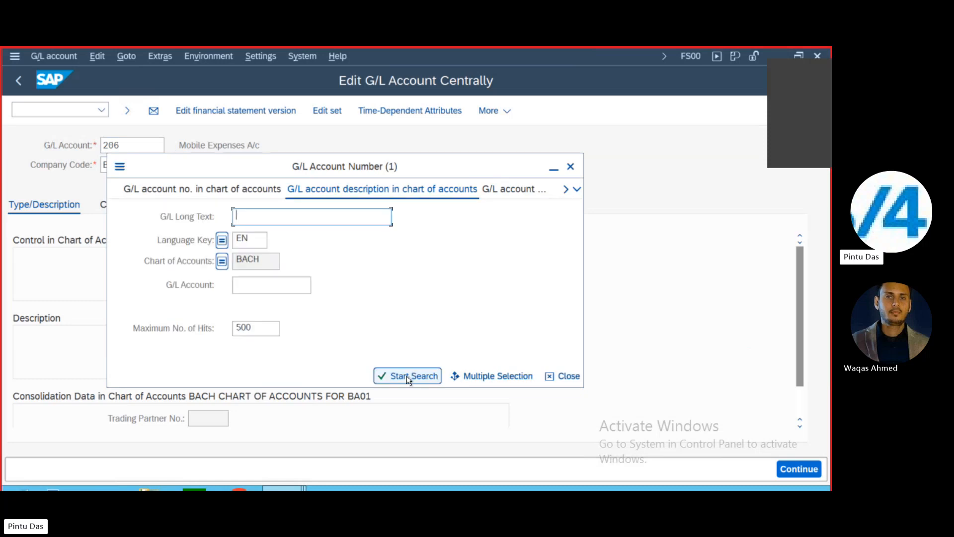
left_click(408, 377)
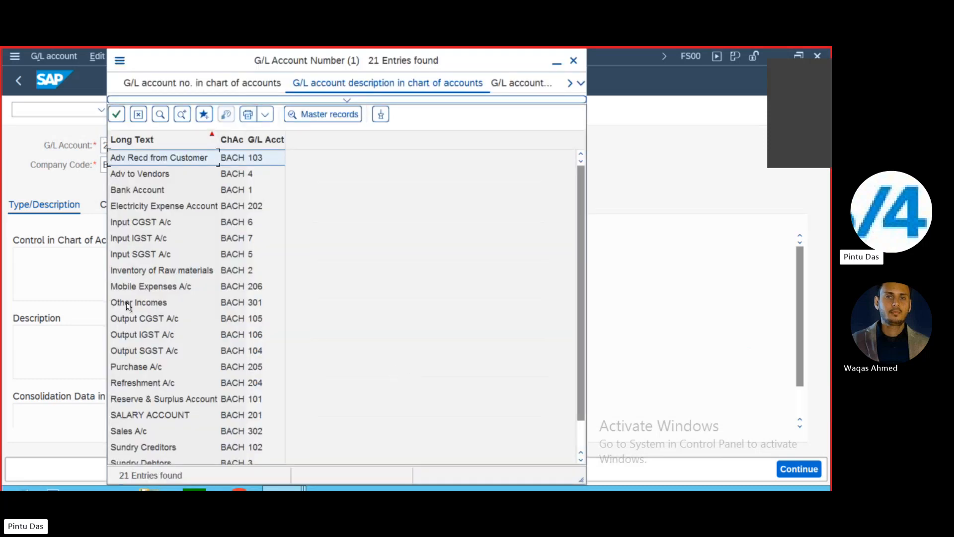
scroll(166, 409, "down", 1)
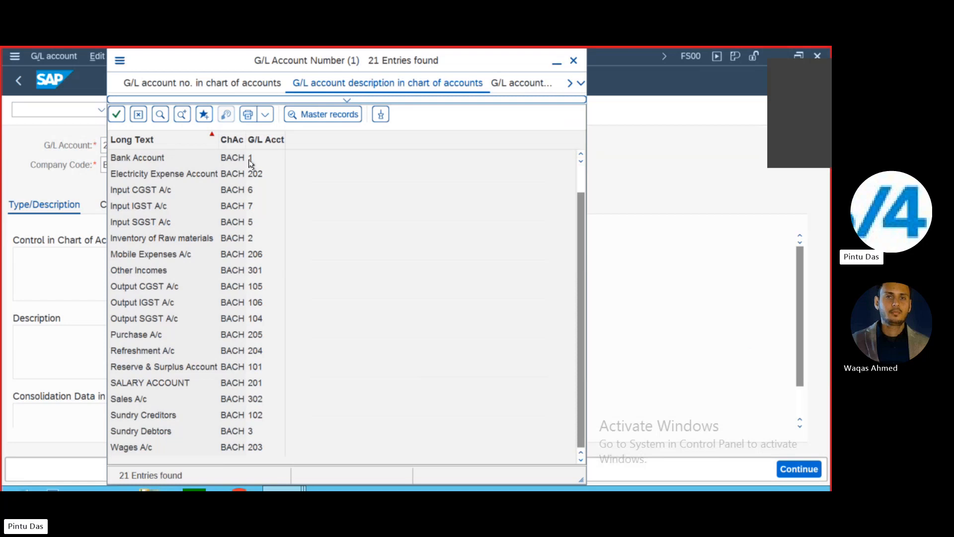
left_click(572, 61)
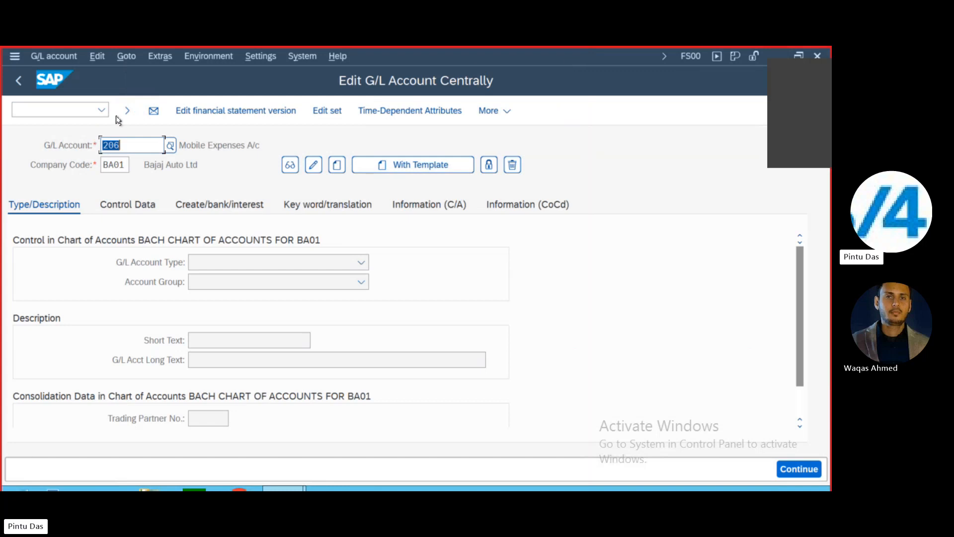
Leave G/L account maintenance and collapse the Accounting branch of the SAP Easy Access tree, including its Financial Accounting subfolders.
left_click(60, 109)
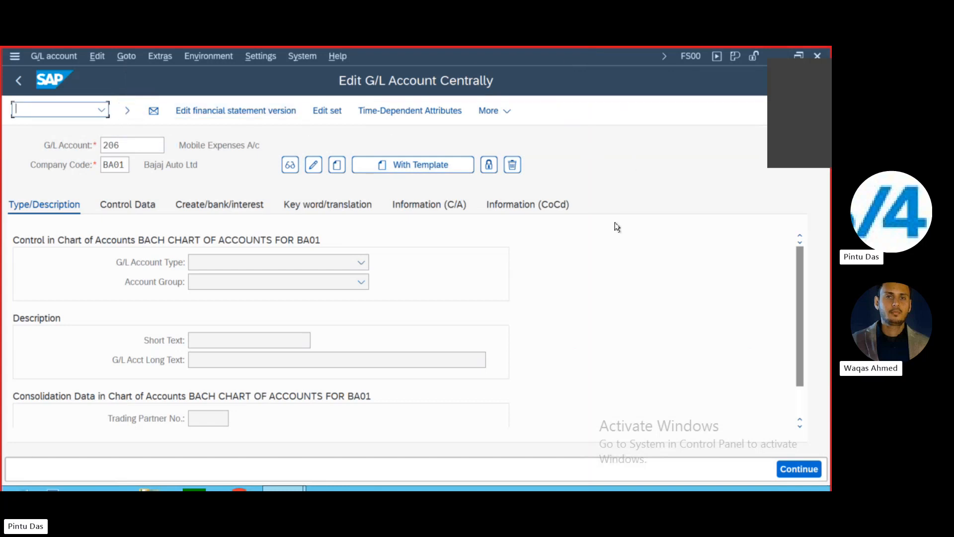
left_click(506, 112)
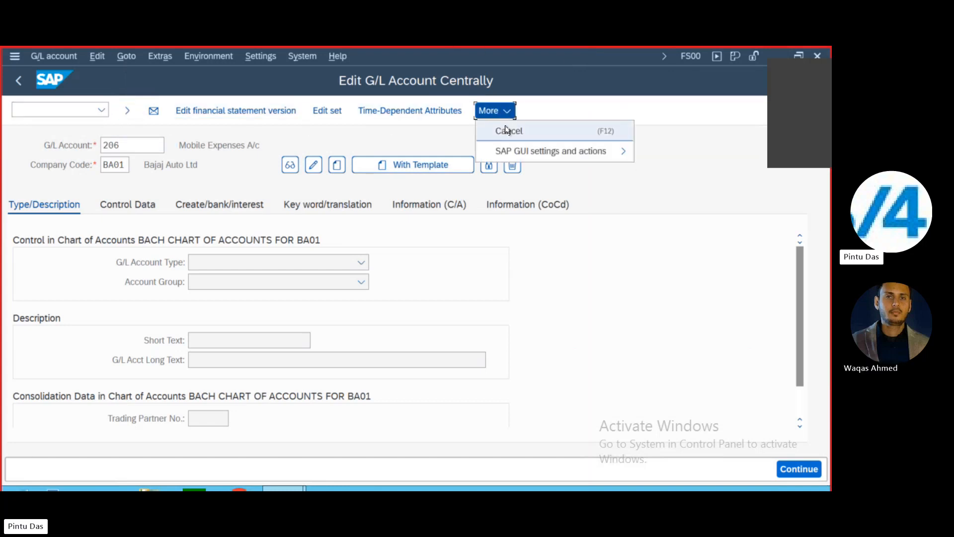
left_click(506, 128)
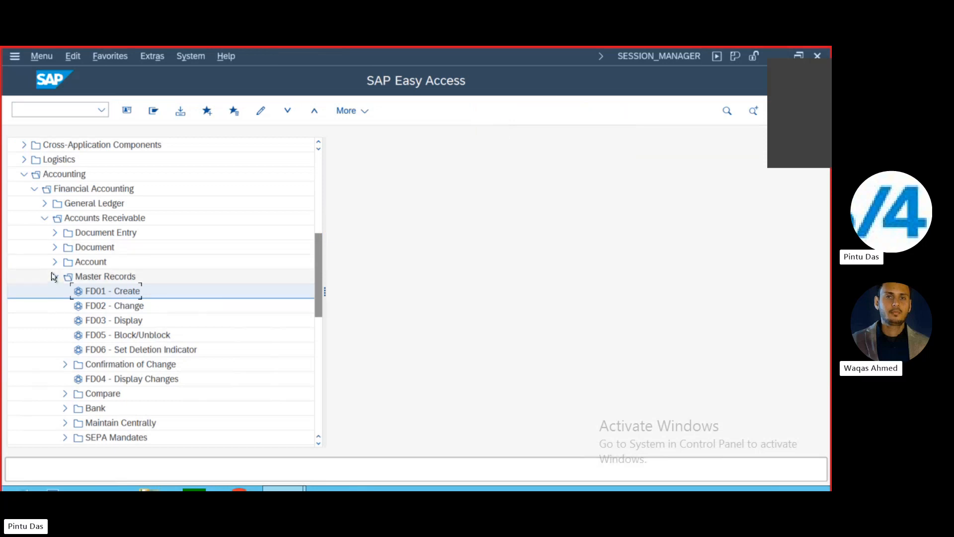
left_click(41, 220)
left_click(34, 189)
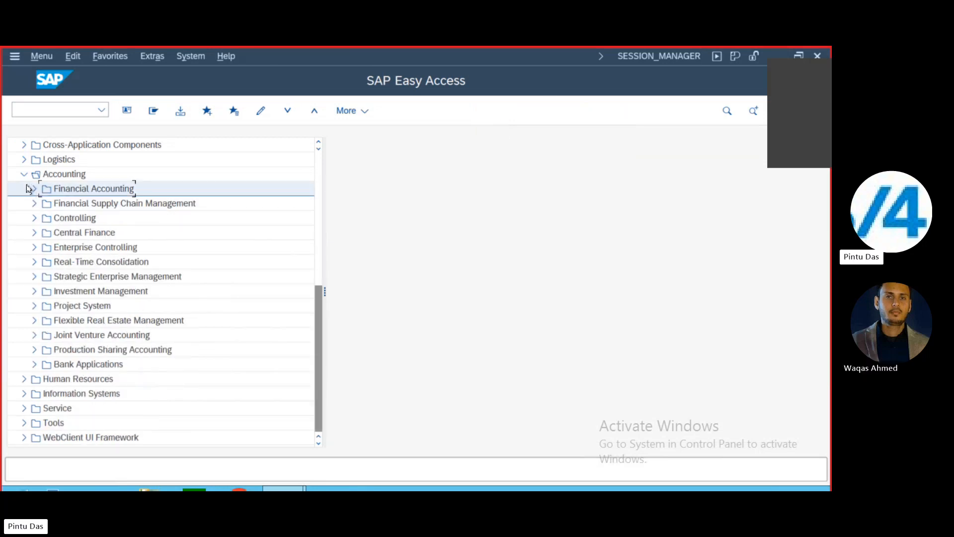
left_click(23, 174)
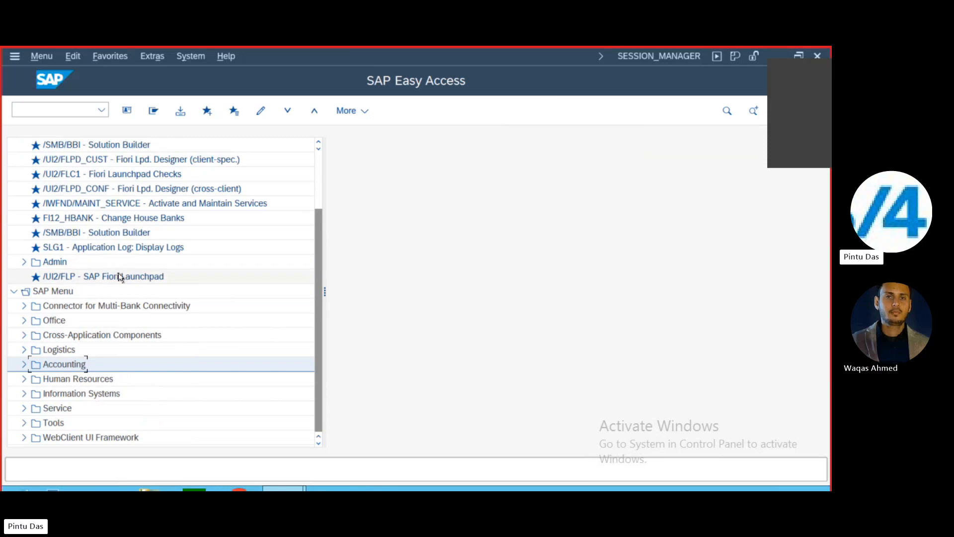
In the SAP tree, expand Accounting, Financial Accounting, Accounts Receivable and Document Entry, and collapse the Master Records folder.
left_click(23, 365)
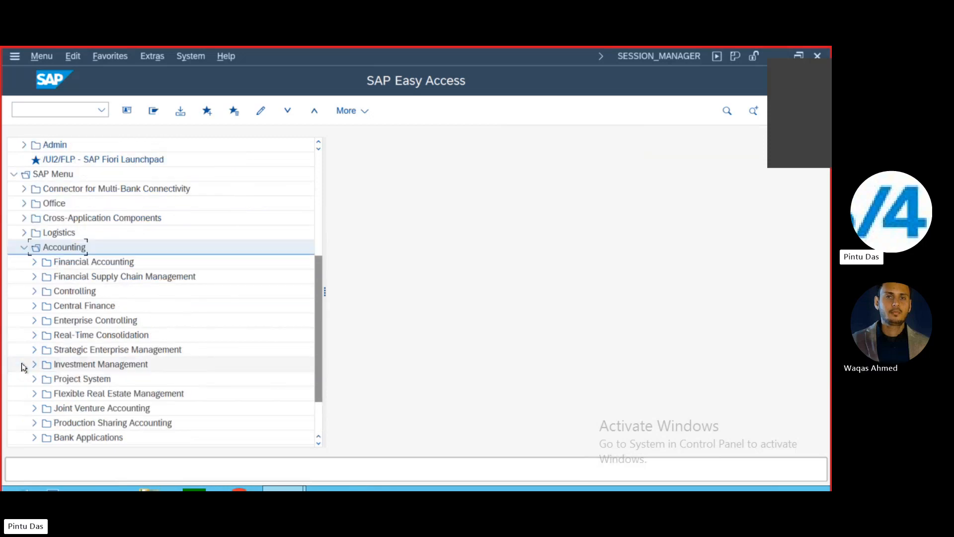
left_click(35, 262)
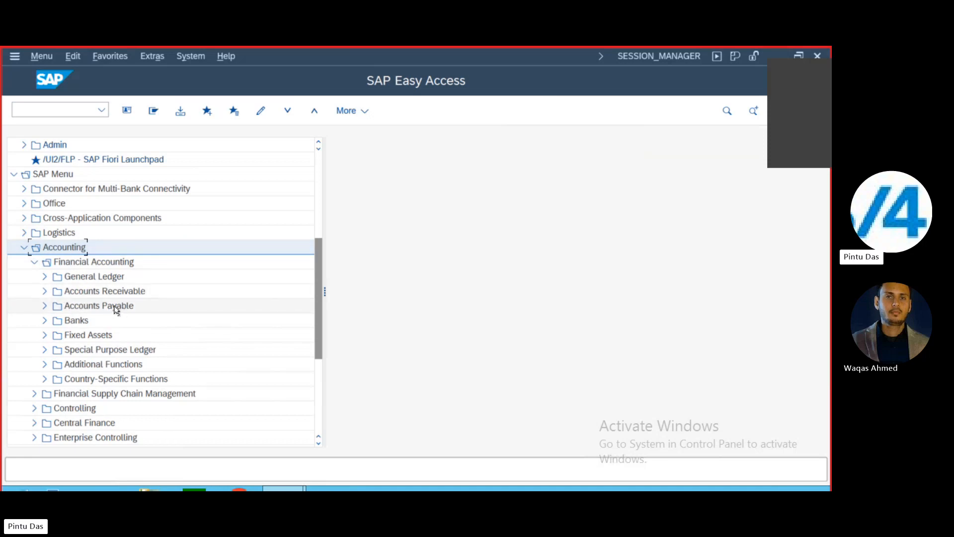
left_click(44, 291)
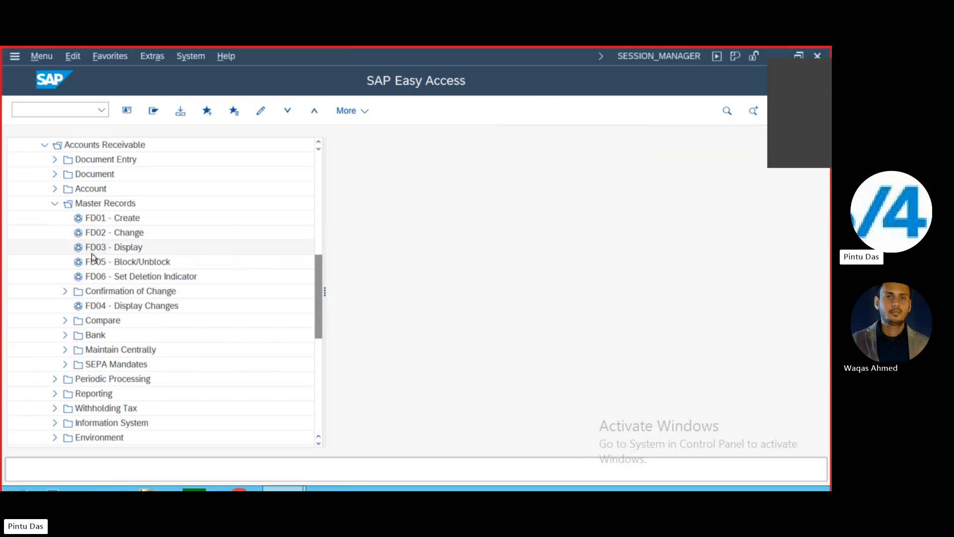
left_click(55, 204)
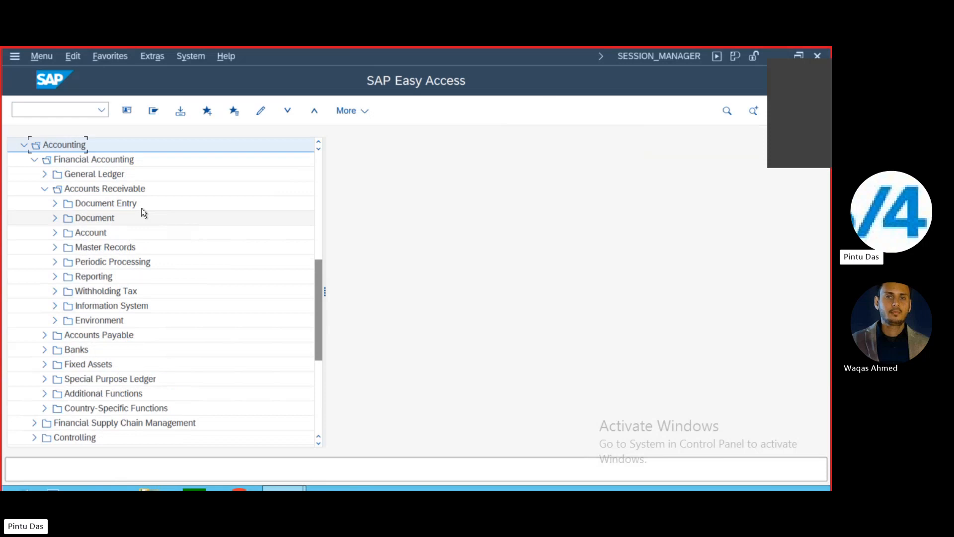
left_click(54, 204)
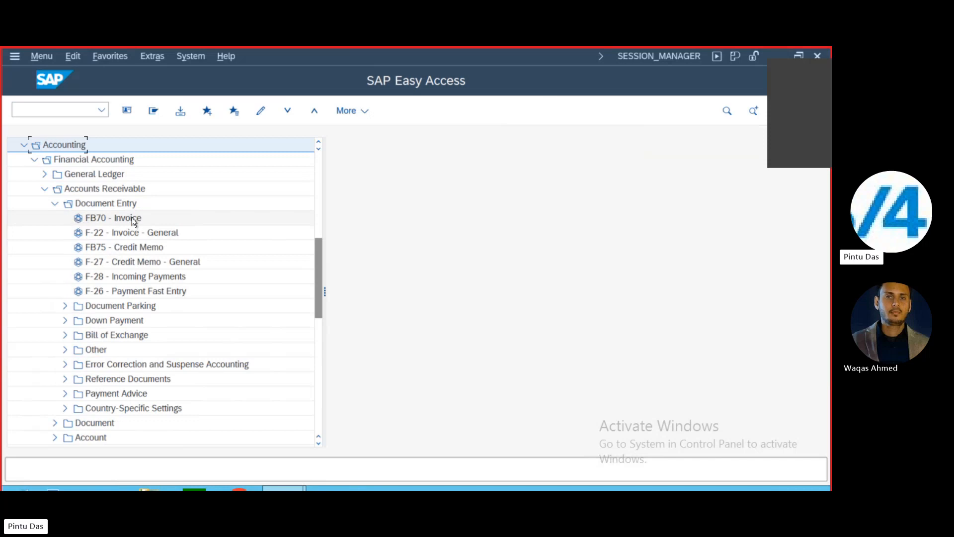
scroll(213, 219, "up", 1)
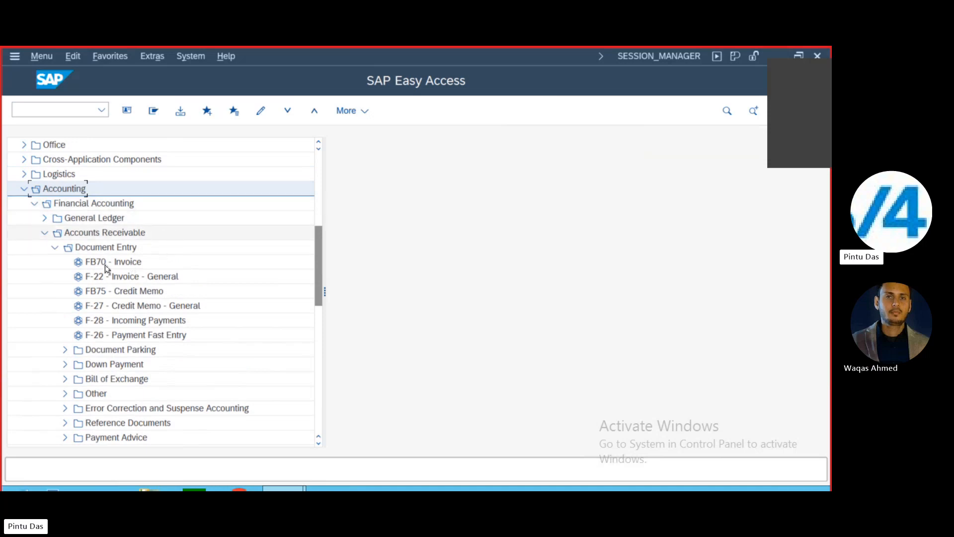
mouse_move(535, 52)
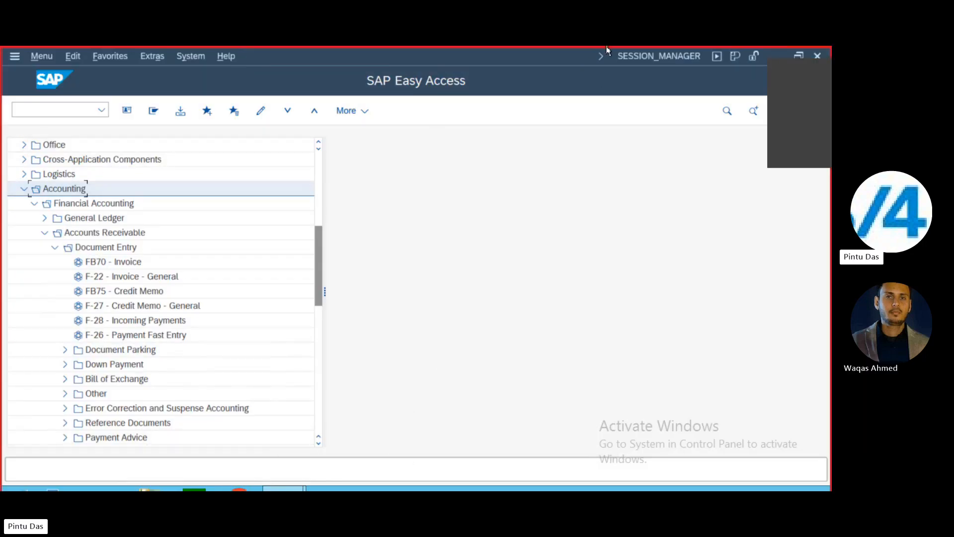
mouse_move(733, 47)
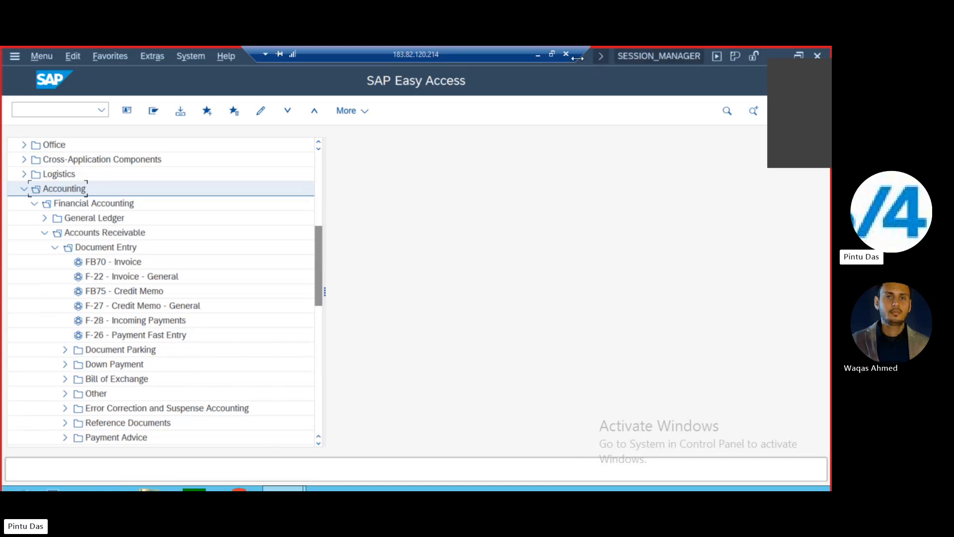
left_click(552, 54)
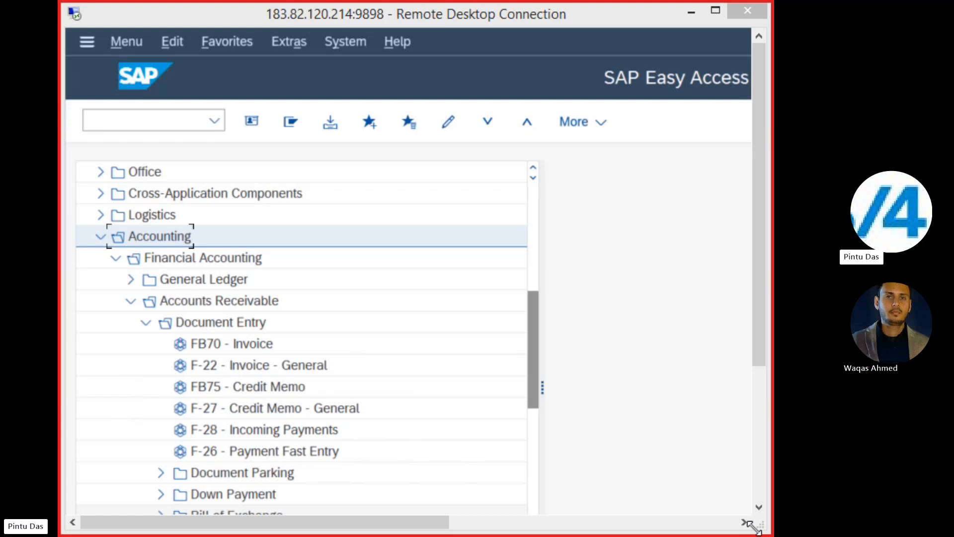
key("alt+Tab")
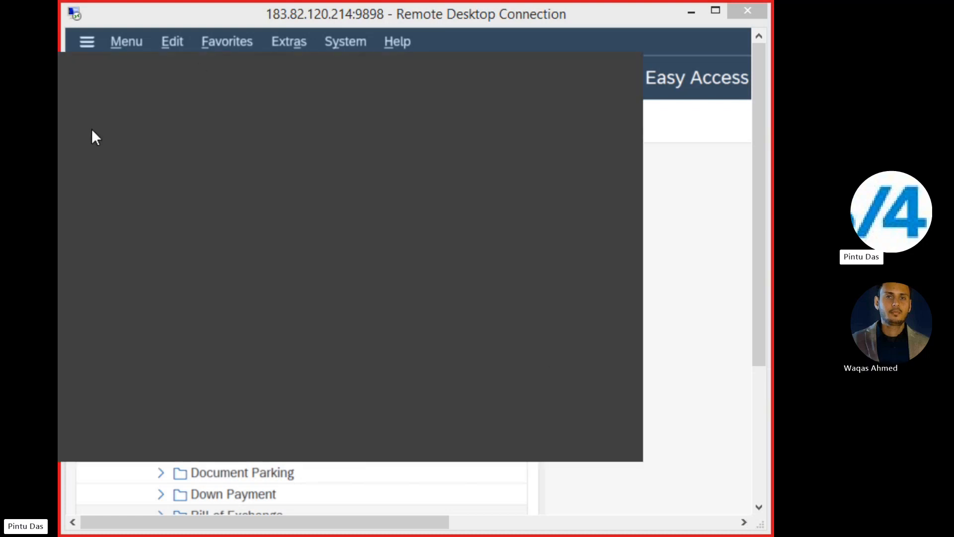
key("alt+Tab")
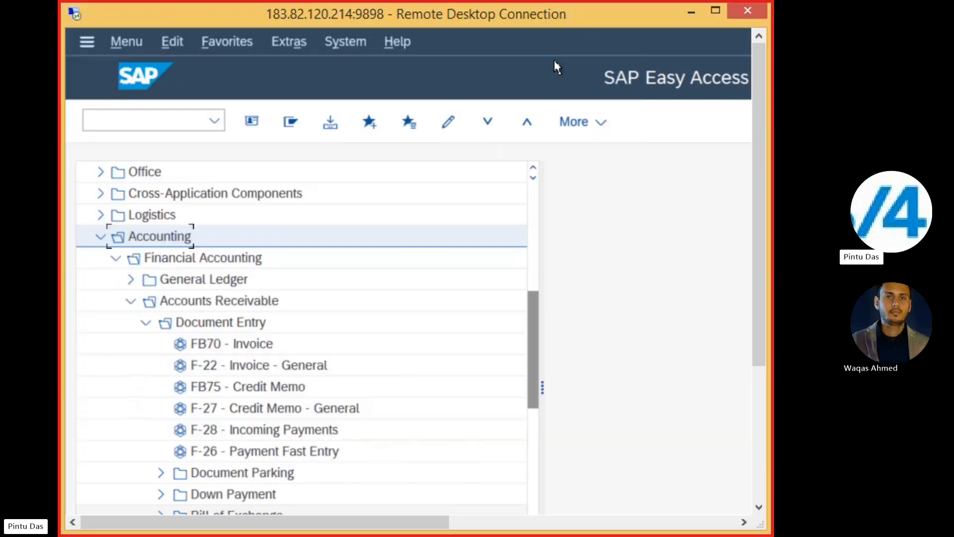
left_click(715, 9)
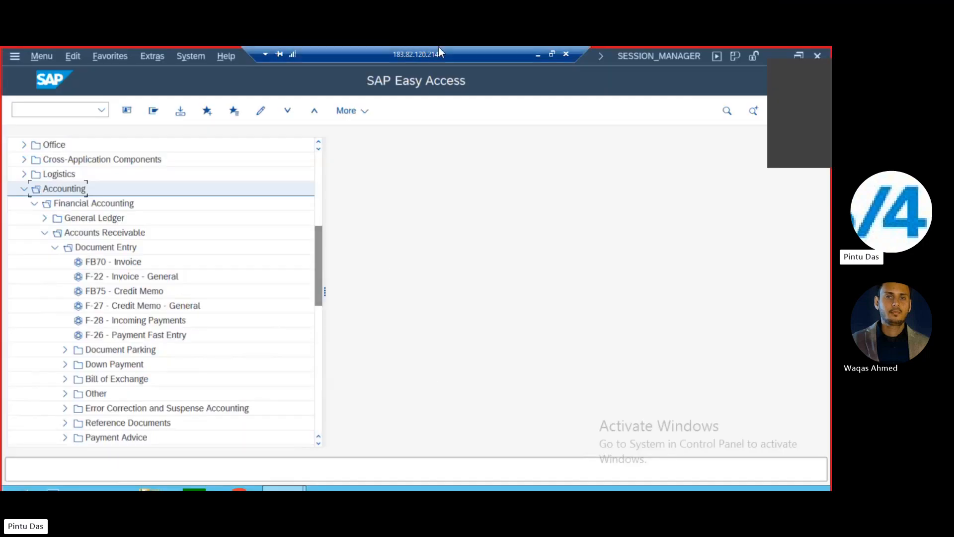
left_click(551, 53)
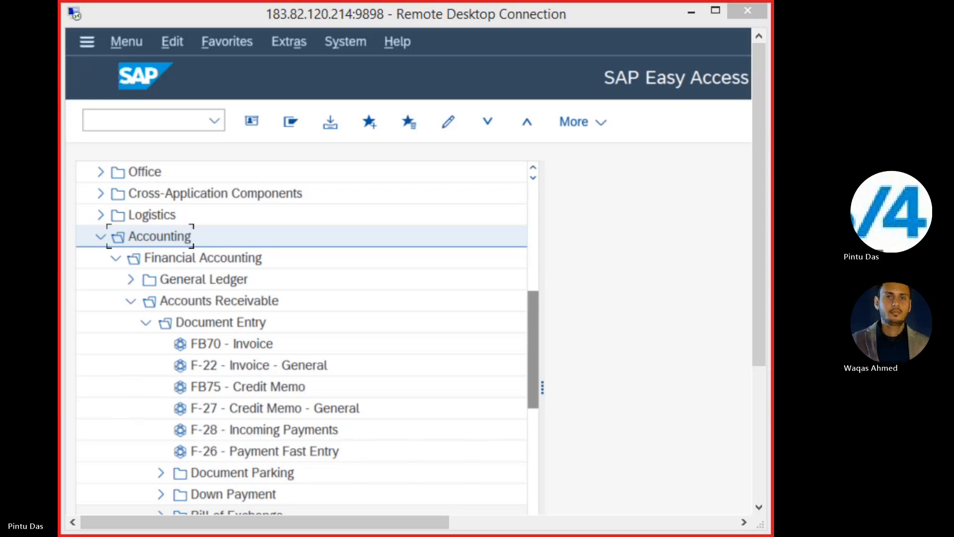
left_click(716, 11)
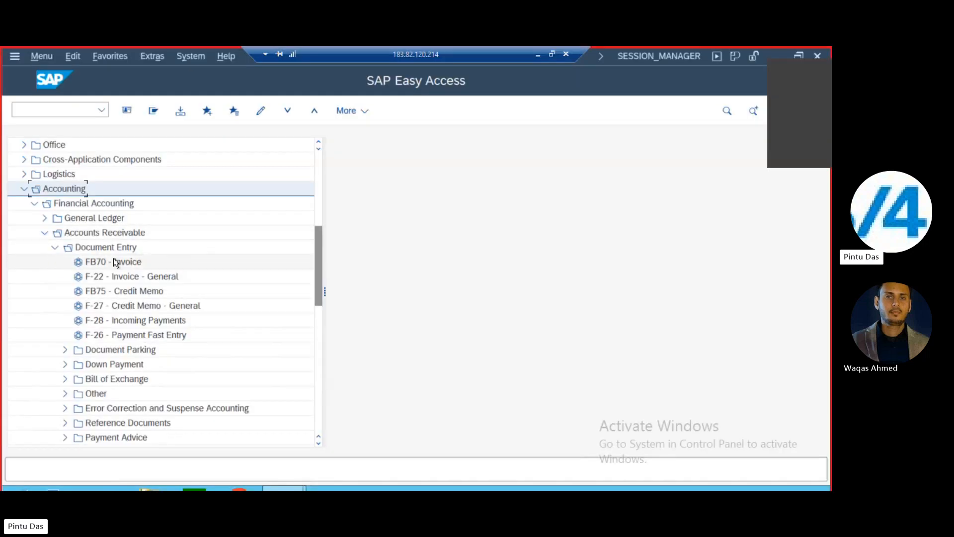
left_click(537, 55)
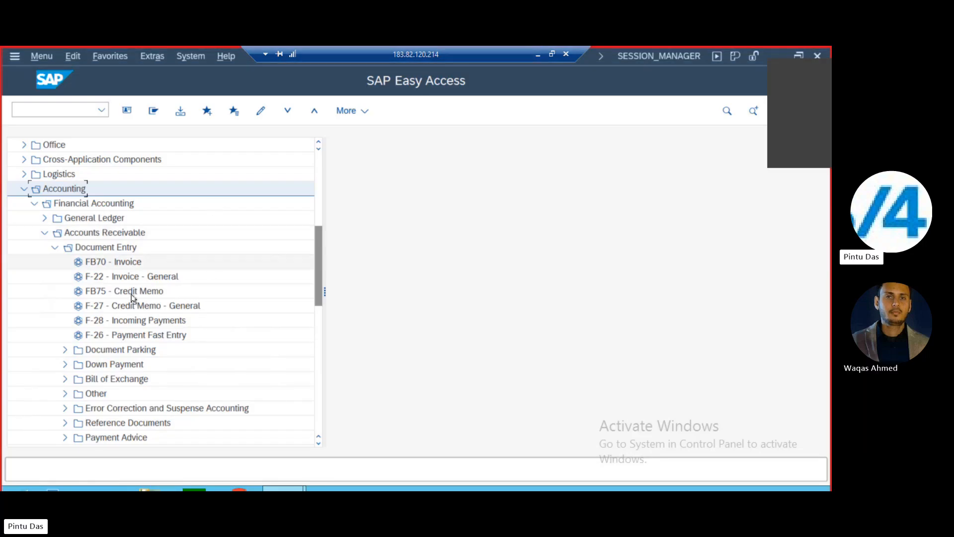
Open customer invoice entry (FB70) and change its company code to BA01.
double_click(100, 262)
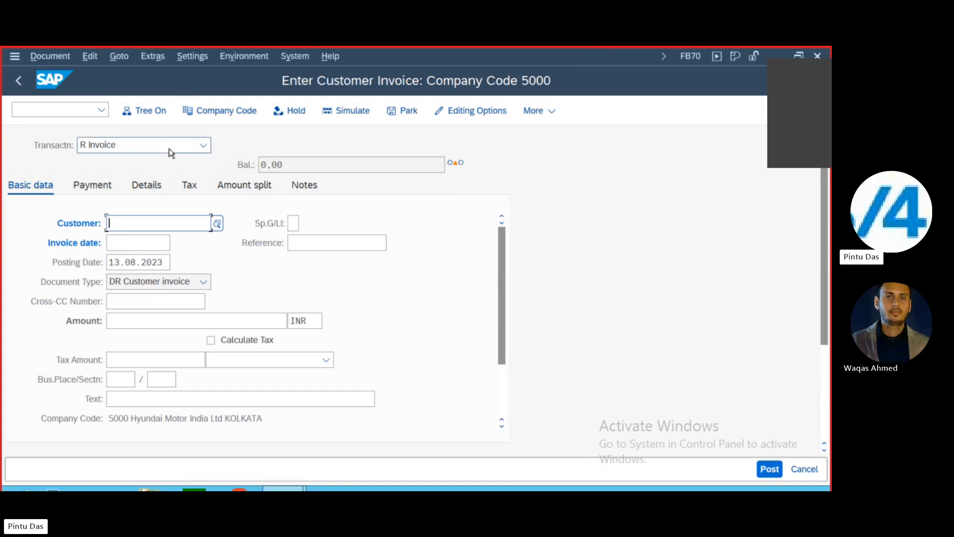
left_click(201, 147)
left_click(85, 182)
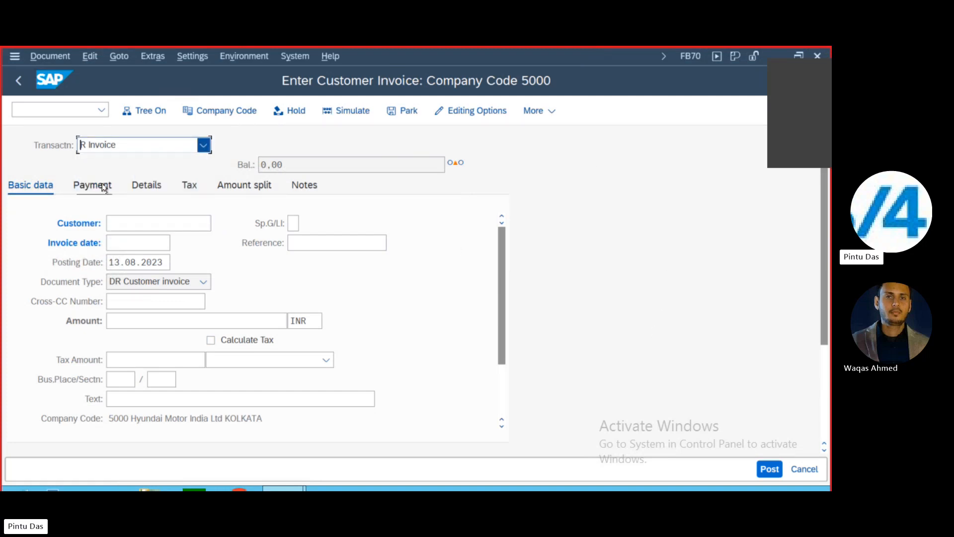
left_click(135, 221)
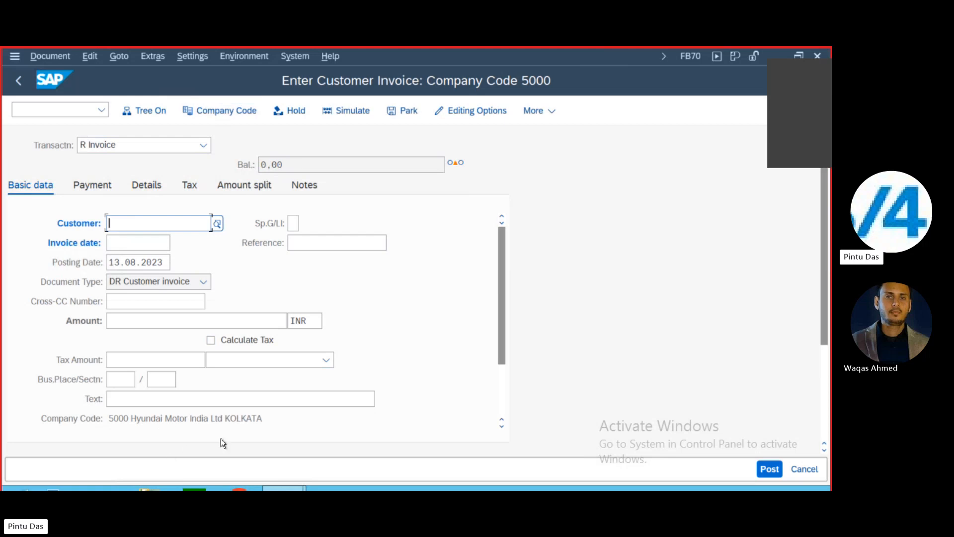
scroll(485, 347, "down", 2)
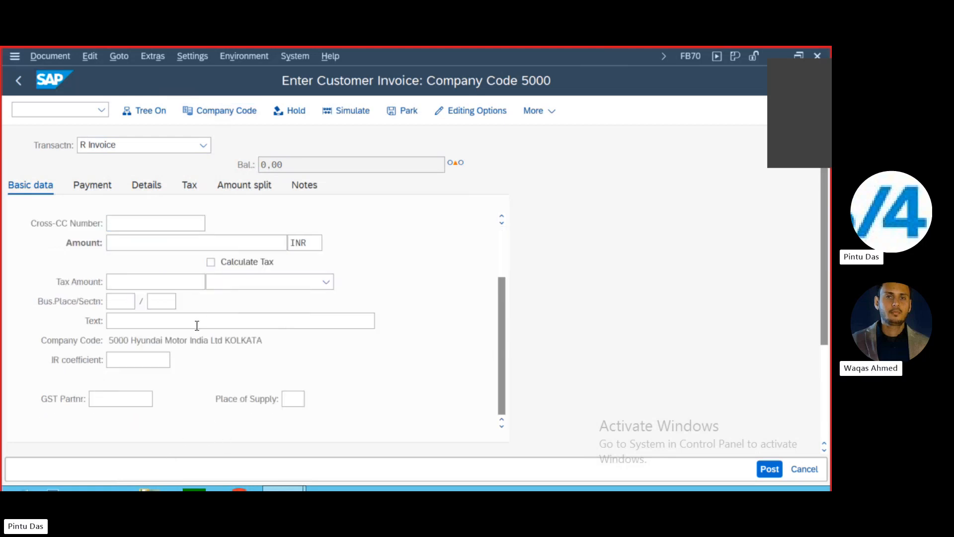
left_click(224, 115)
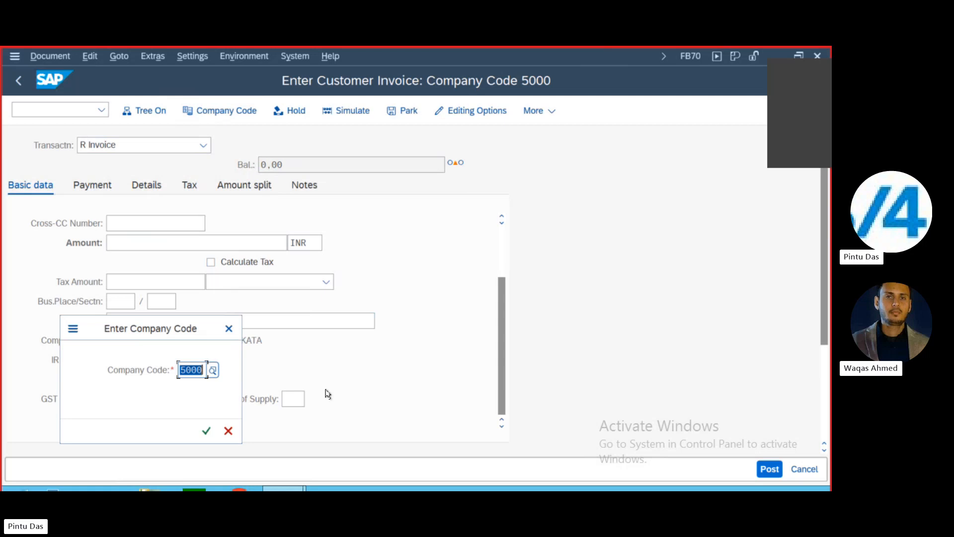
key("BackSpace")
type("BA01")
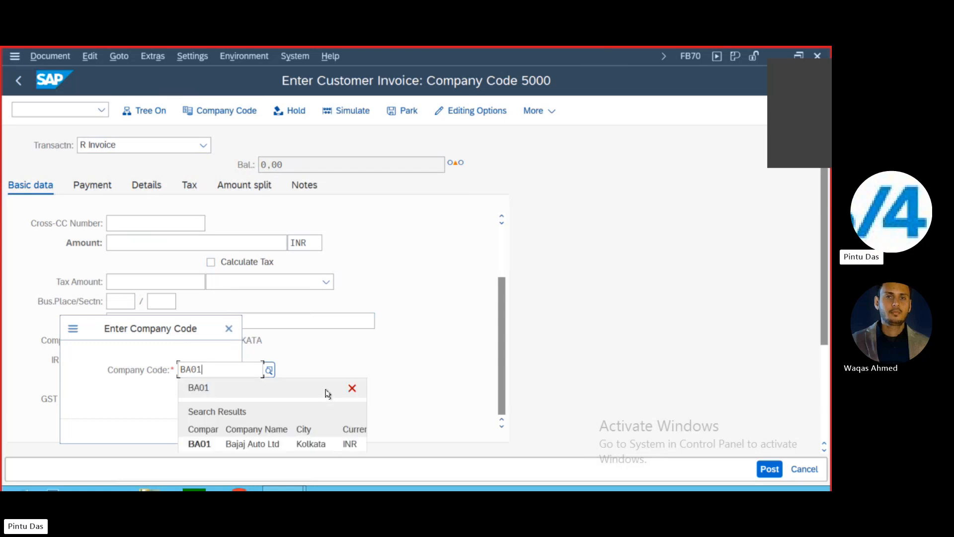
key("Return")
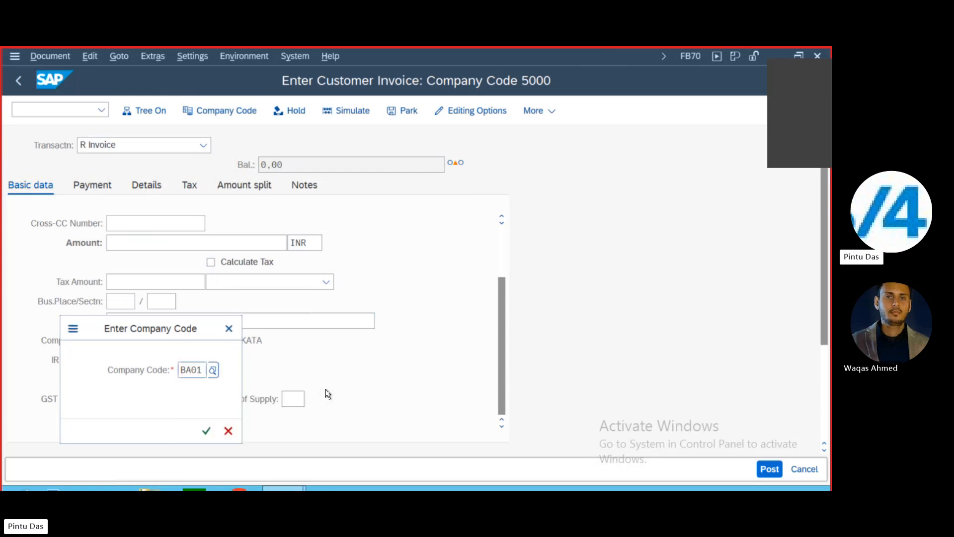
key("Return")
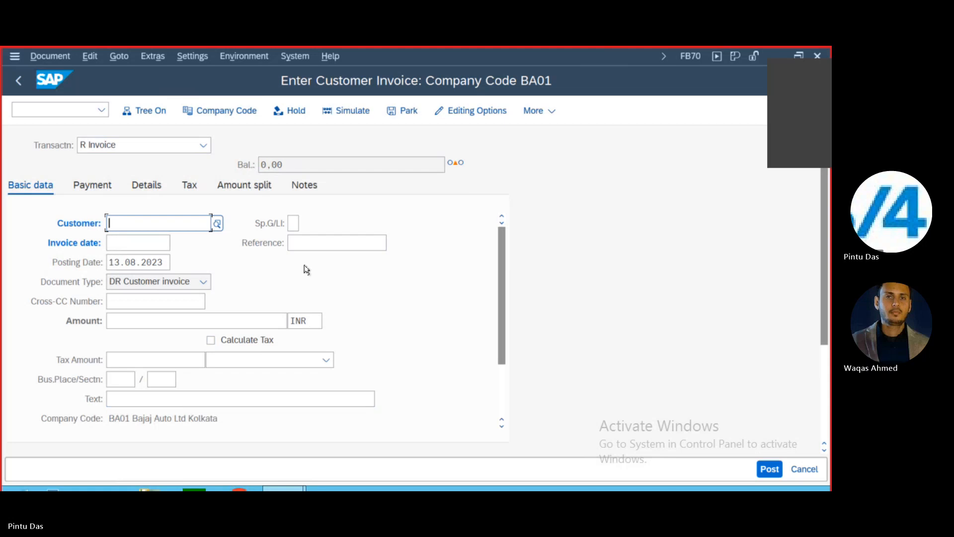
Search the customers of company code BA01 and select ABC Franchise Ltd as the invoice customer.
left_click(217, 223)
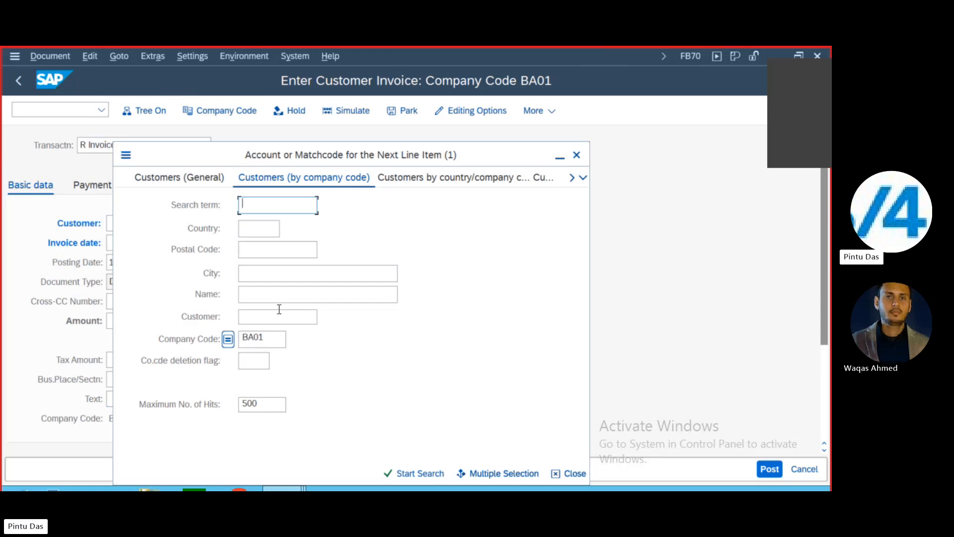
left_click(419, 473)
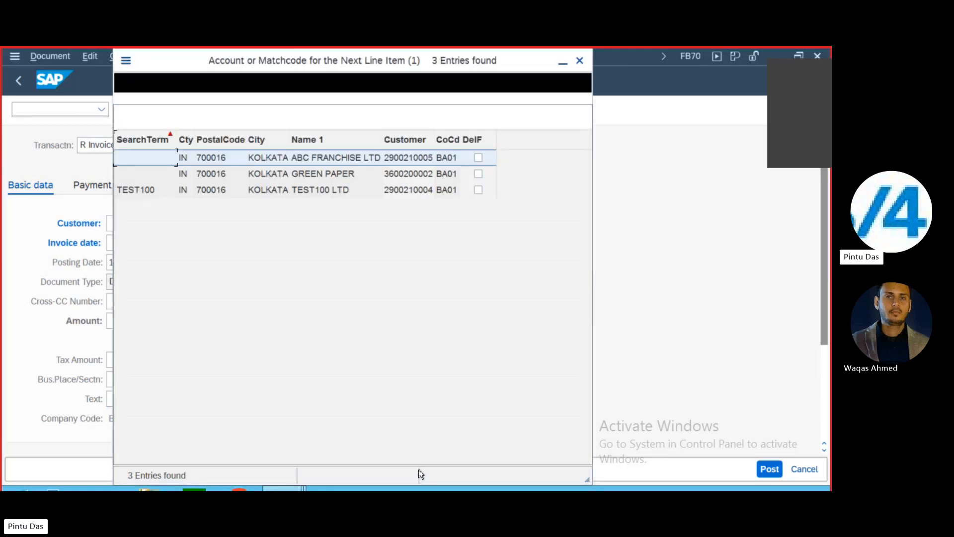
double_click(337, 158)
Set the invoice date to 13.08.2023 and the invoice amount to 100000 INR.
left_click(130, 243)
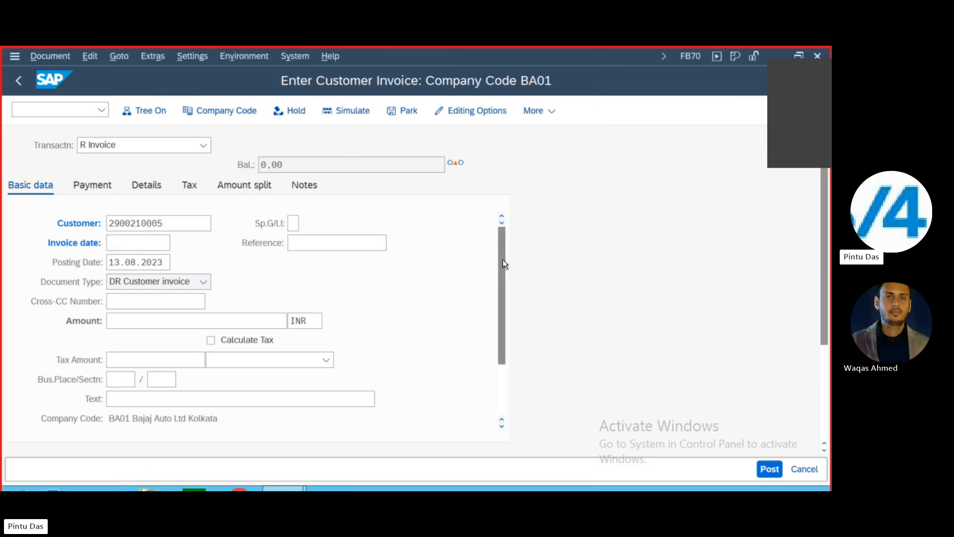
key("F4")
key("Return")
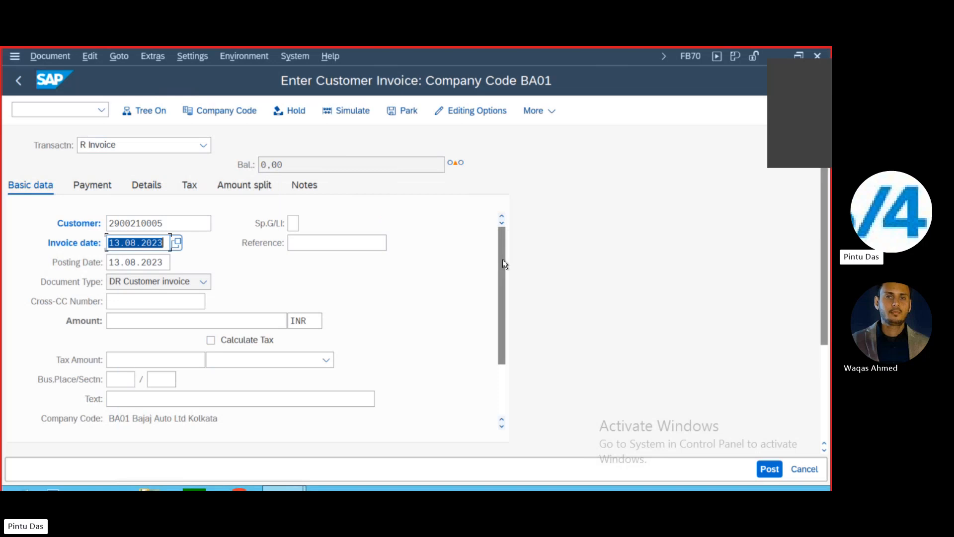
left_click(142, 317)
type("100000")
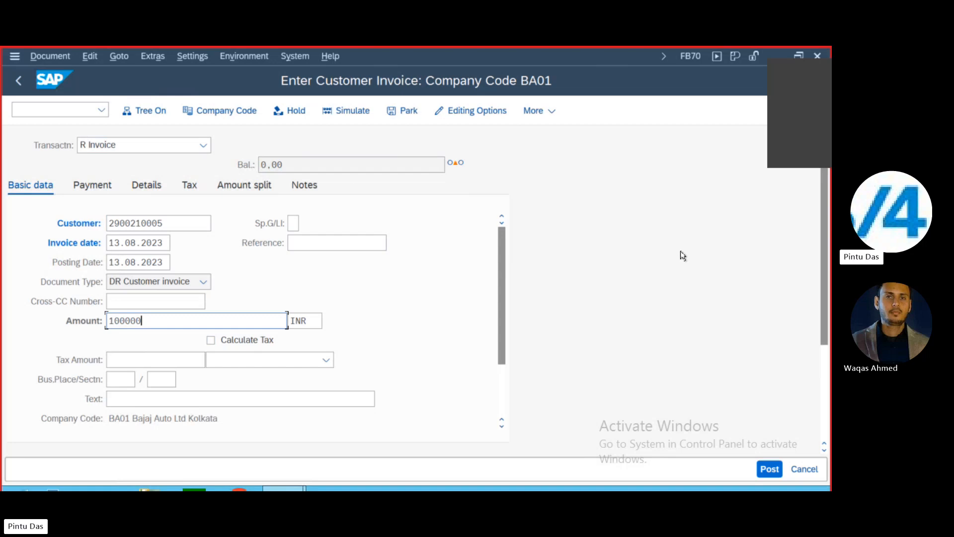
Set the customer invoice's header text to Sales Invoice Posting.
scroll(690, 263, "down", 3)
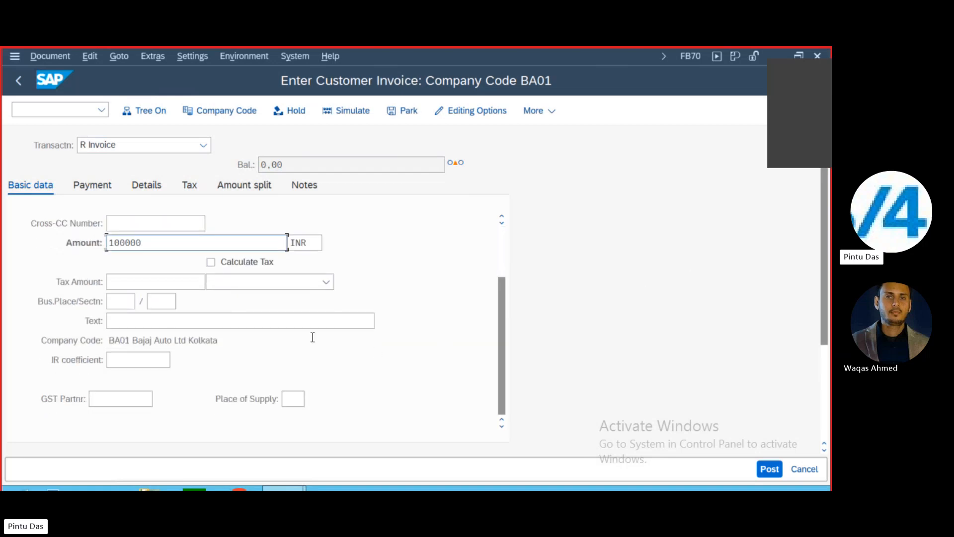
left_click(173, 325)
left_click(173, 325)
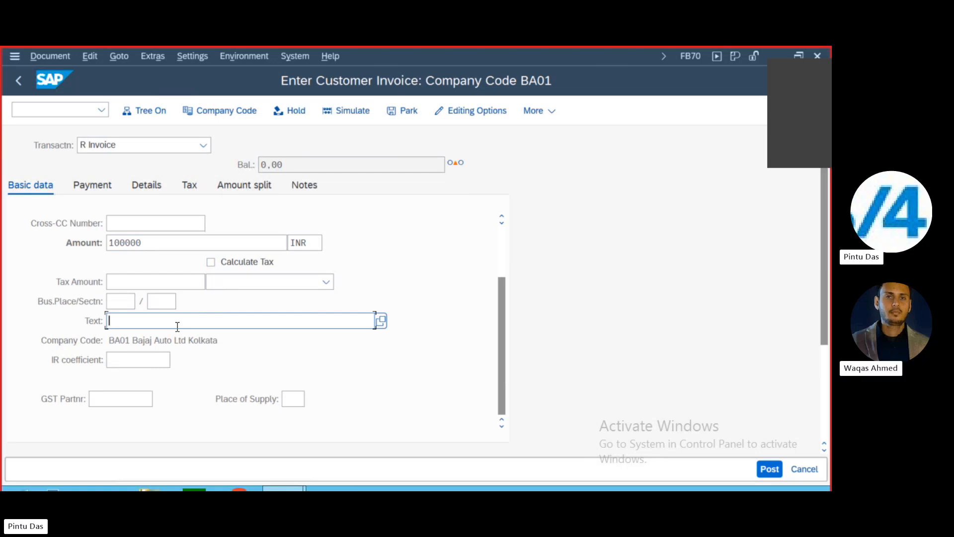
type("Sales")
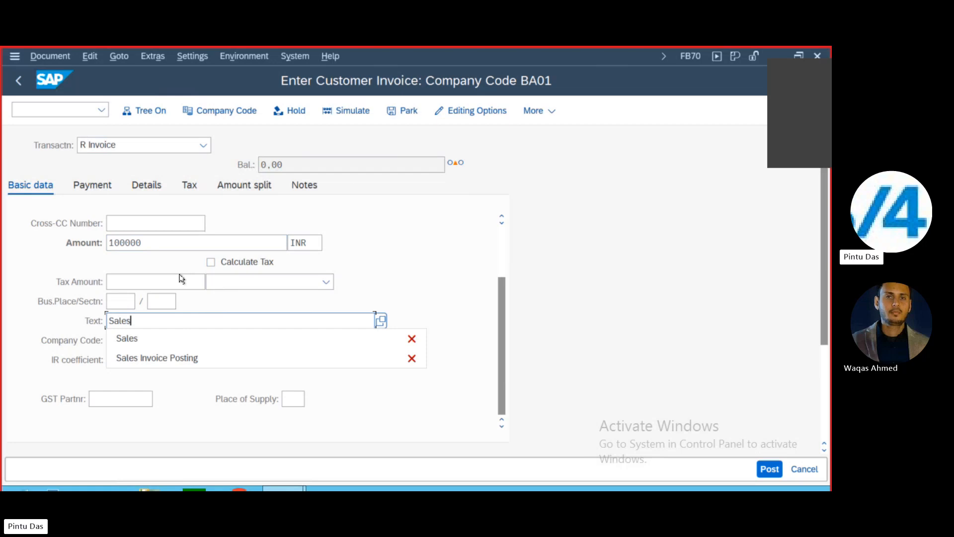
left_click(149, 358)
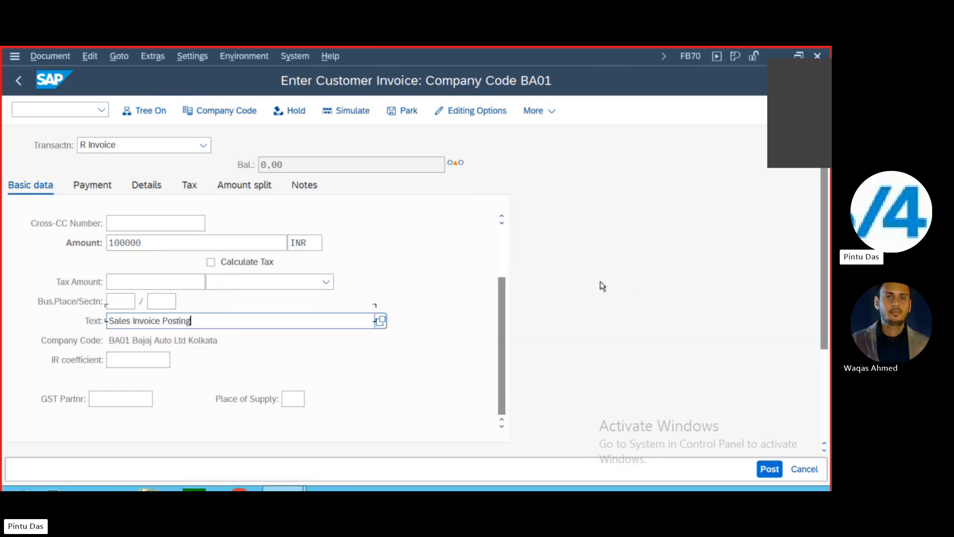
Search the G/L accounts of chart of accounts BACH and select Sales A/c (302) for the first line item.
scroll(727, 287, "down", 3)
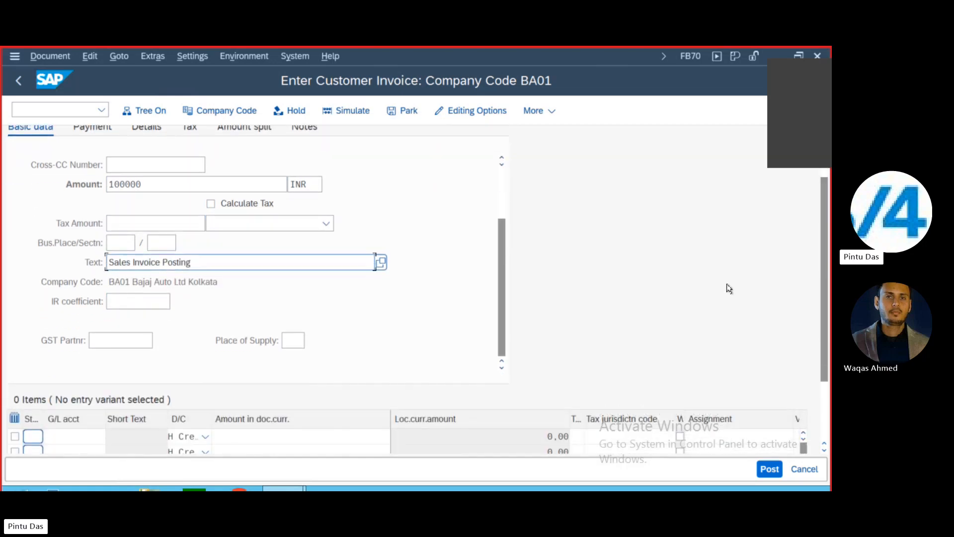
scroll(727, 287, "down", 2)
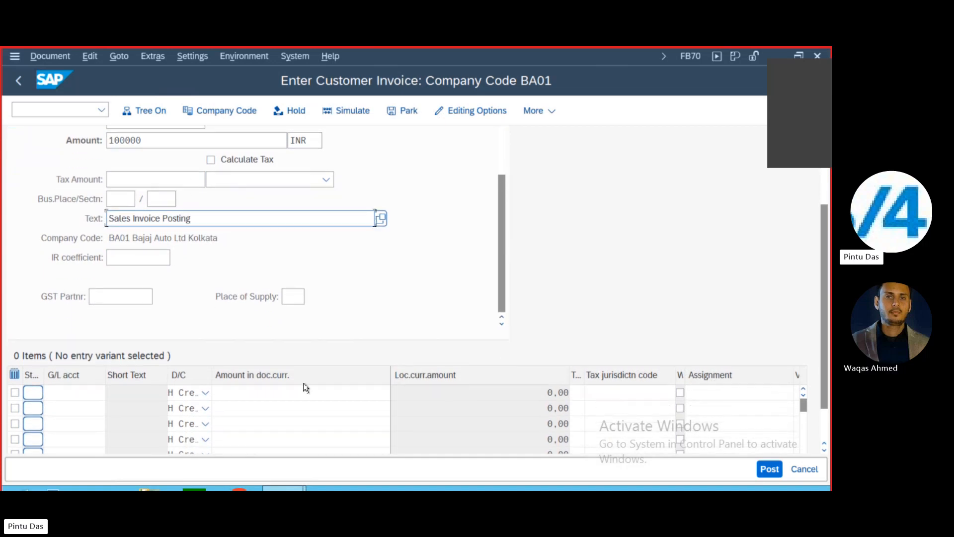
left_click(70, 392)
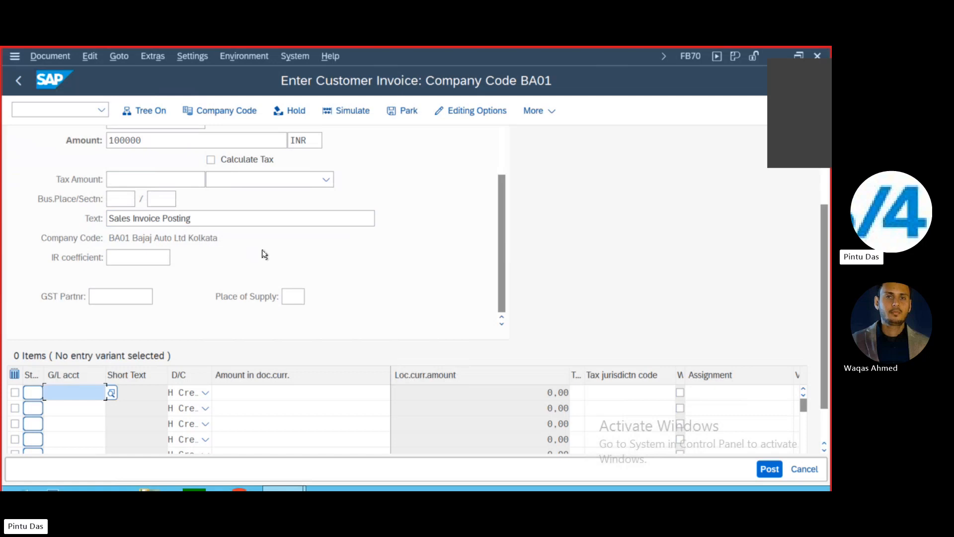
left_click(107, 390)
key("F4")
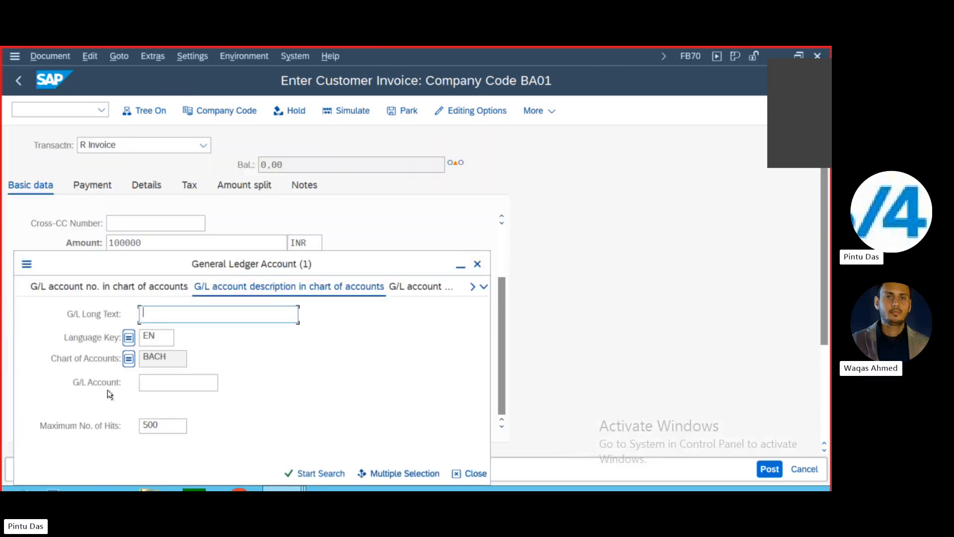
left_click(313, 473)
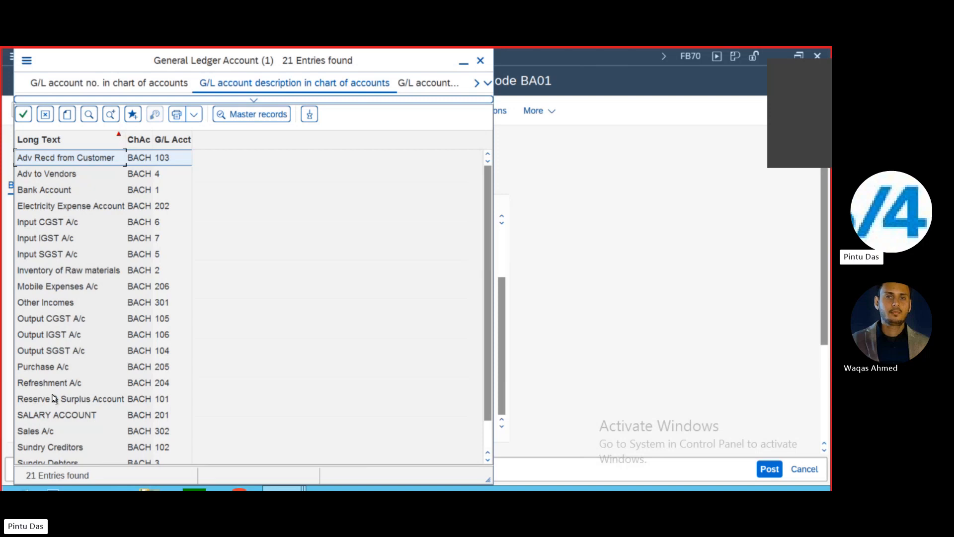
double_click(39, 430)
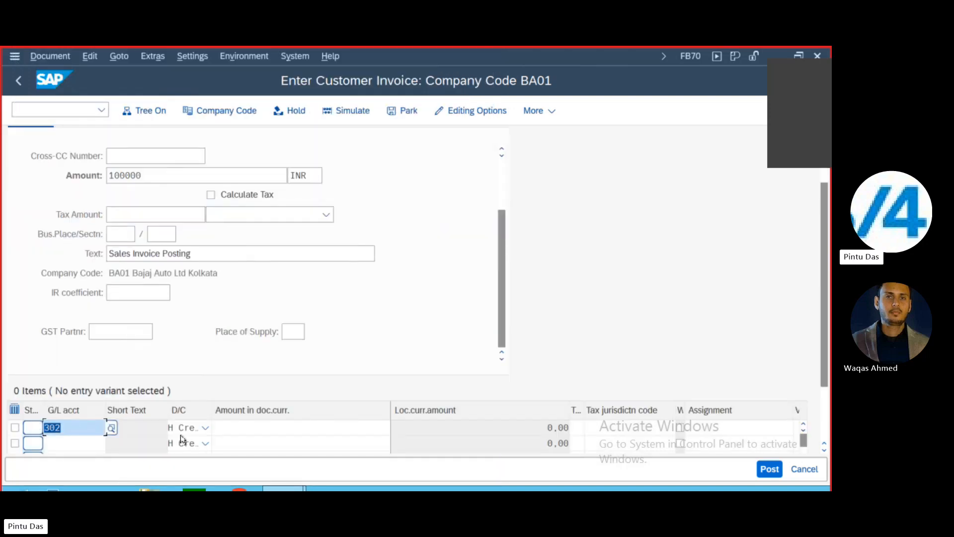
Enter * as the document currency amount of the Sales A/c line so it takes over the full invoice amount.
left_click(239, 429)
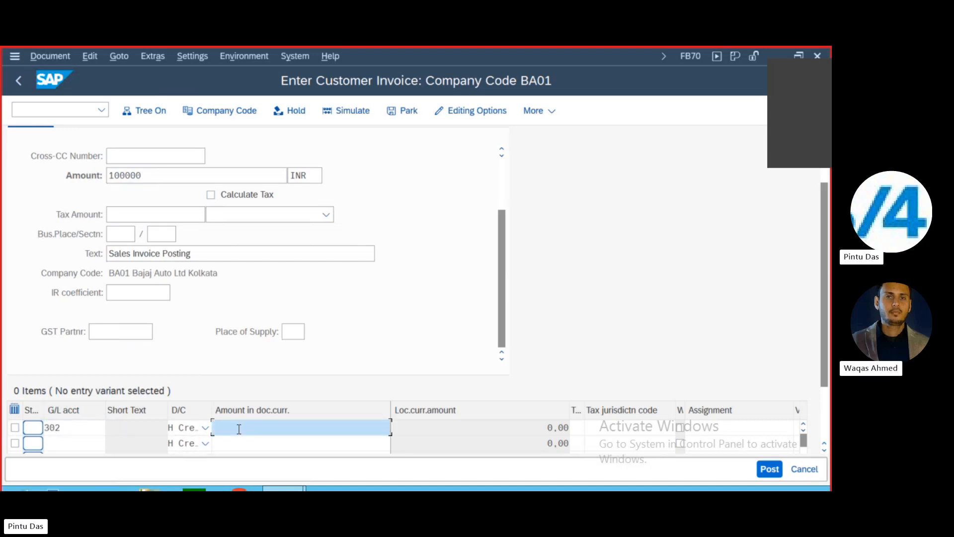
type("100")
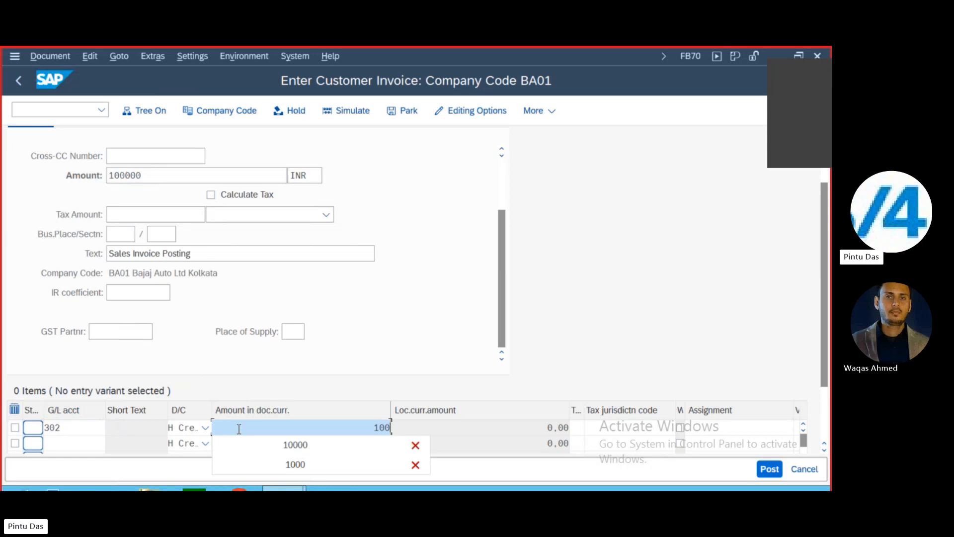
key("BackSpace")
key("BackSpace")
key("BackSpace")
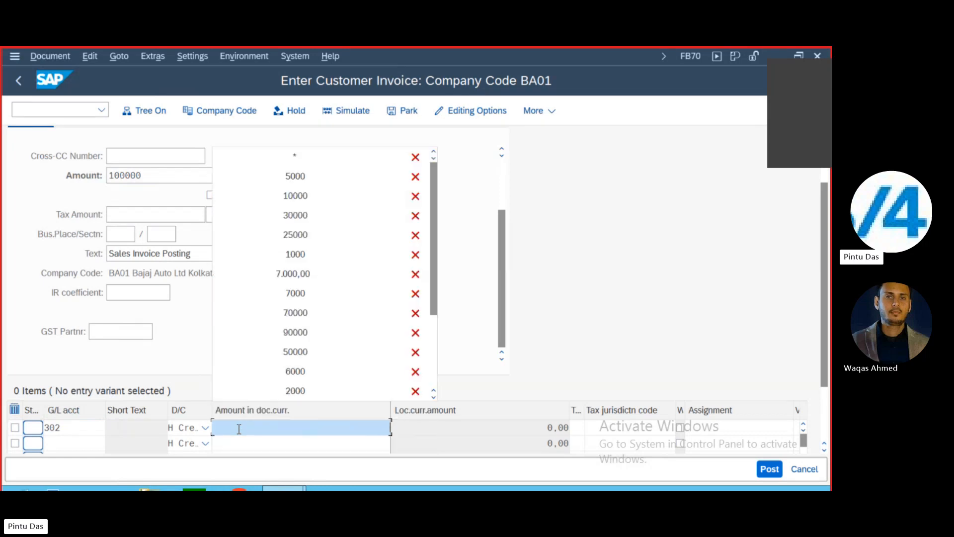
type("*")
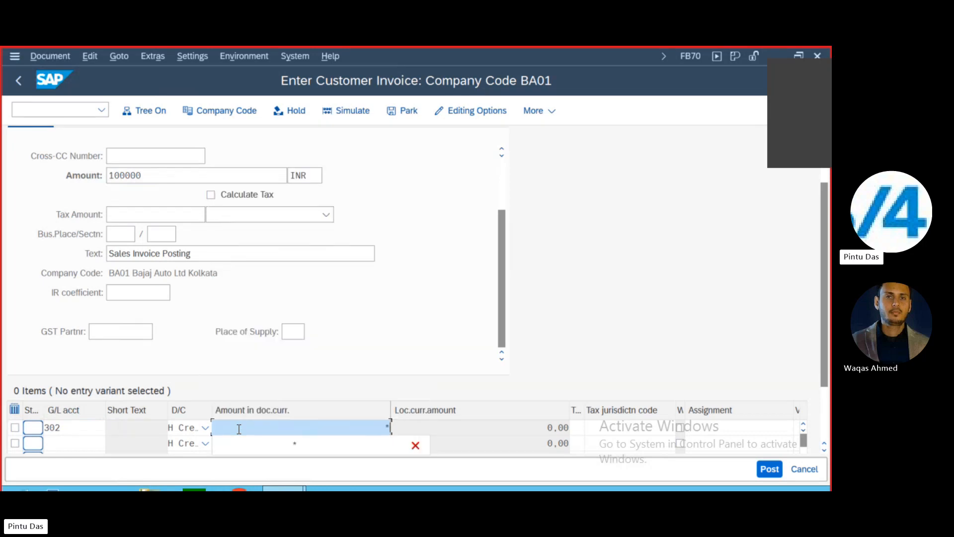
left_click(464, 429)
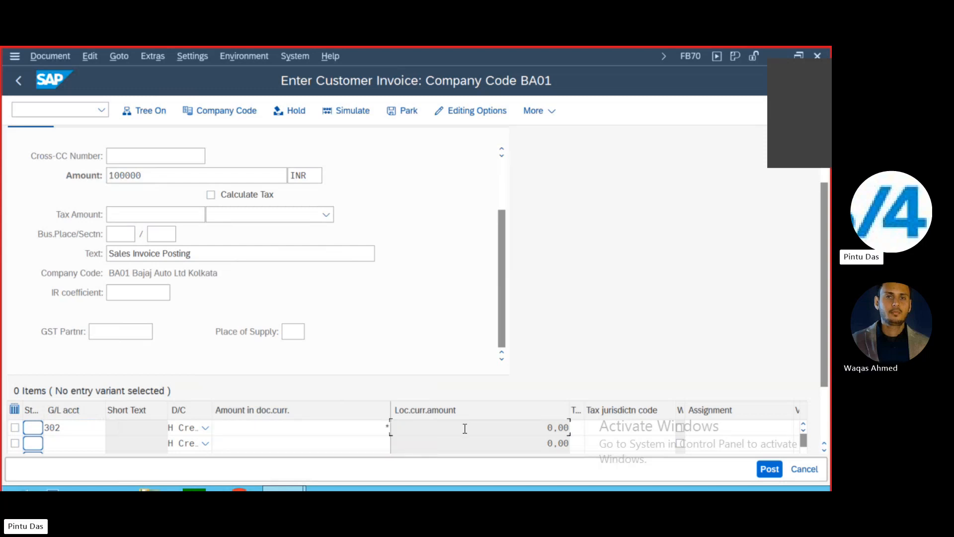
Set the Sales A/c line item's text to Sales Invoice Posting.
key("Tab")
key("Tab")
key("Tab")
key("Tab")
key("Tab")
key("Tab")
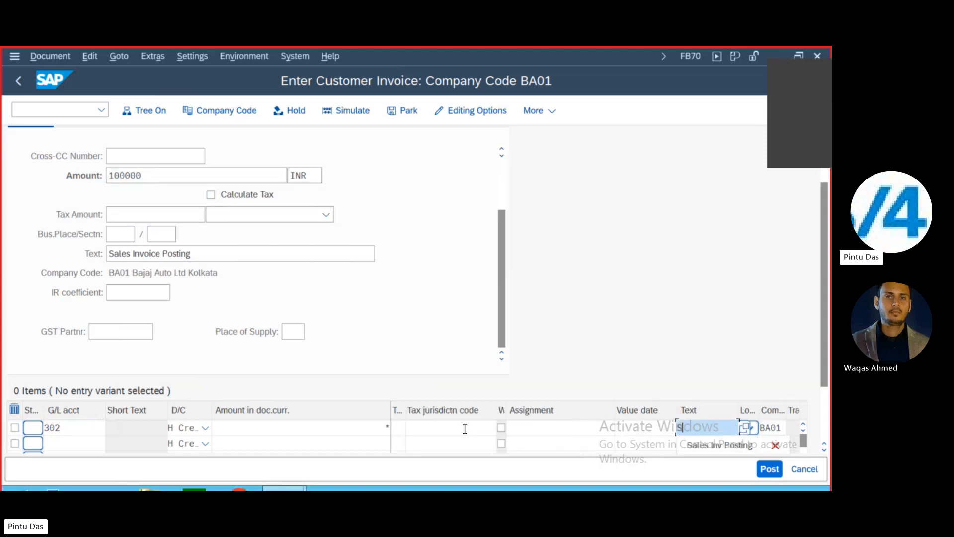
type("Sales Invoice ")
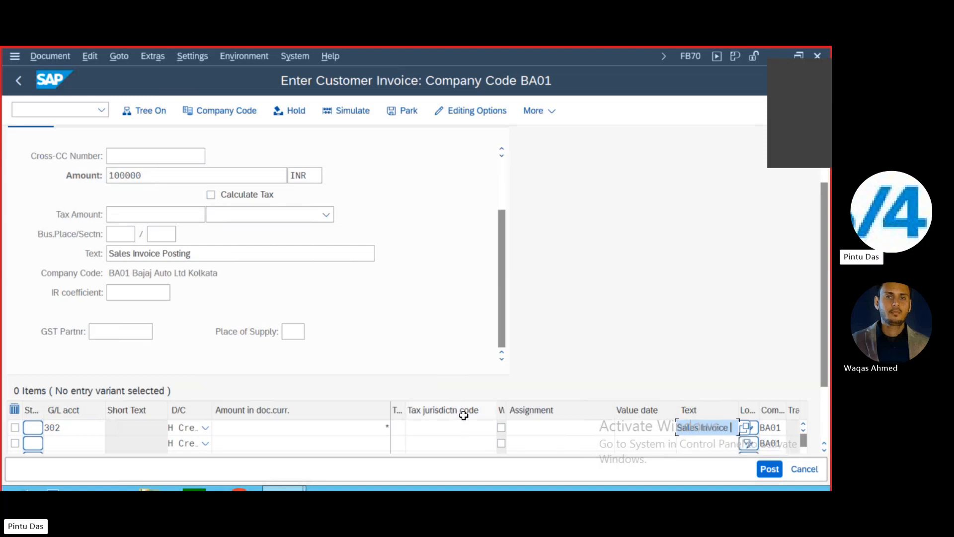
type("Posting")
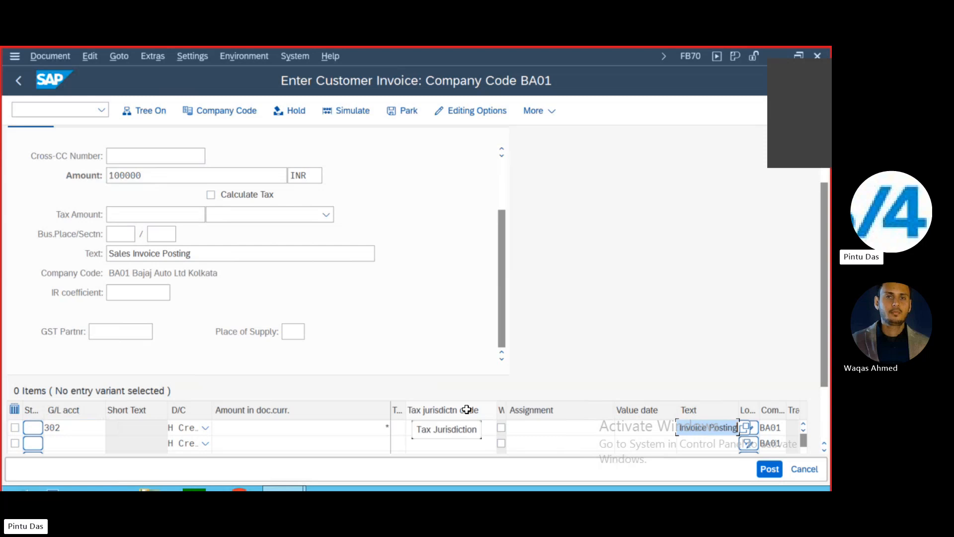
Search the cost centers of controlling area BA01 and assign cost center 101 (S&D) to the Sales A/c line.
key("Tab")
key("Tab")
key("Tab")
key("Tab")
key("Tab")
key("Tab")
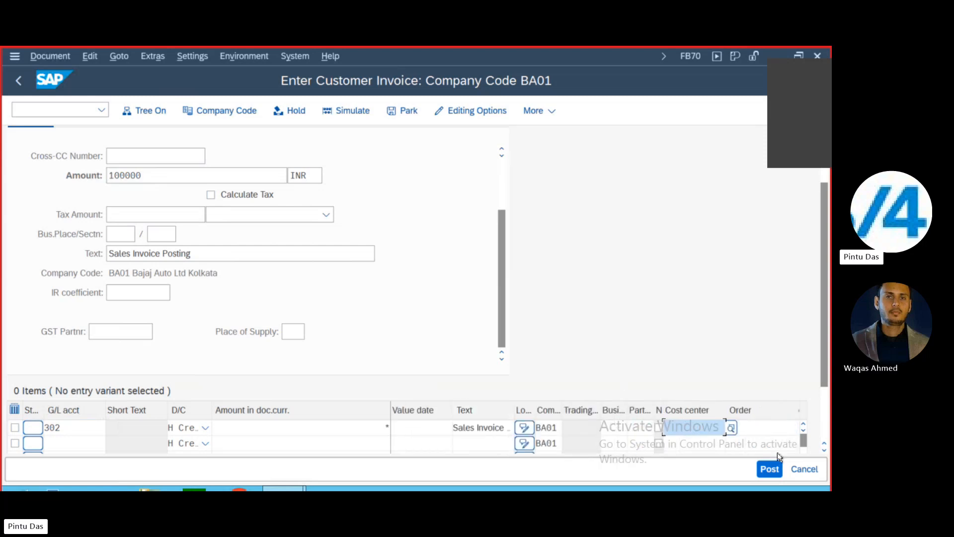
left_click(731, 429)
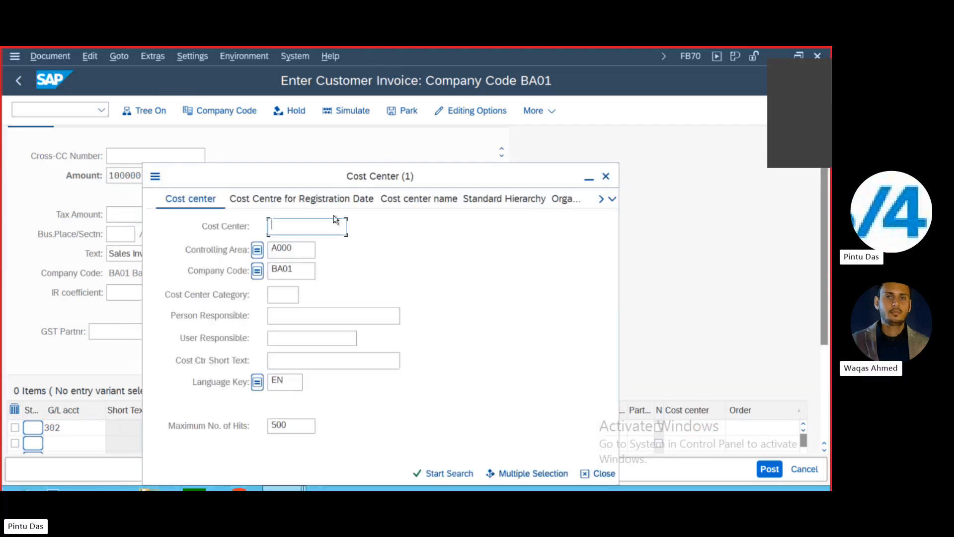
left_click(299, 247)
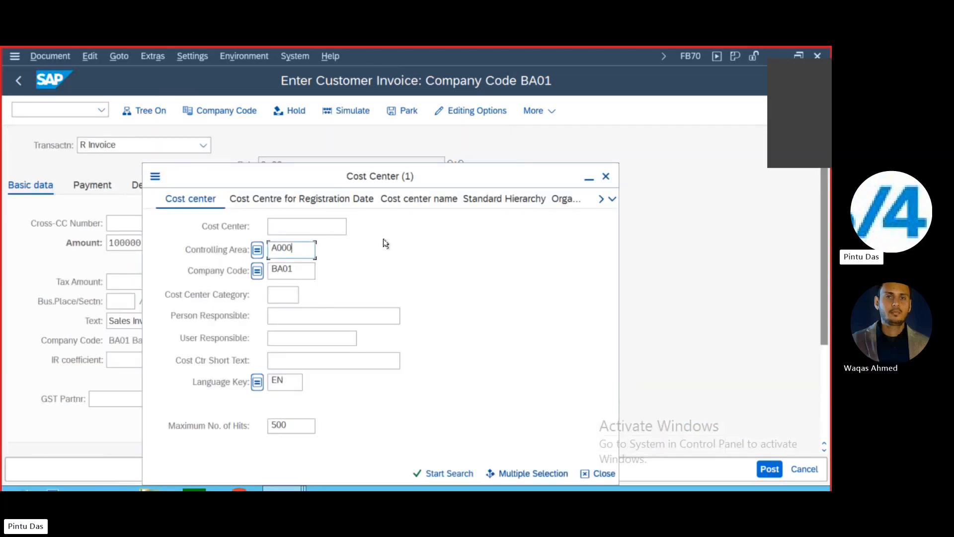
key("BackSpace")
key("BackSpace")
key("BackSpace")
key("BackSpace")
type("BA01")
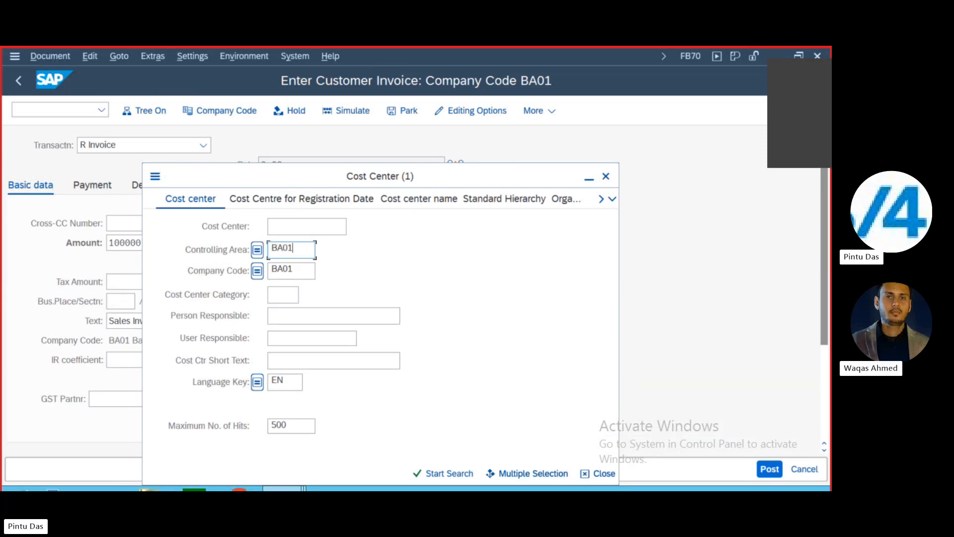
key("Return")
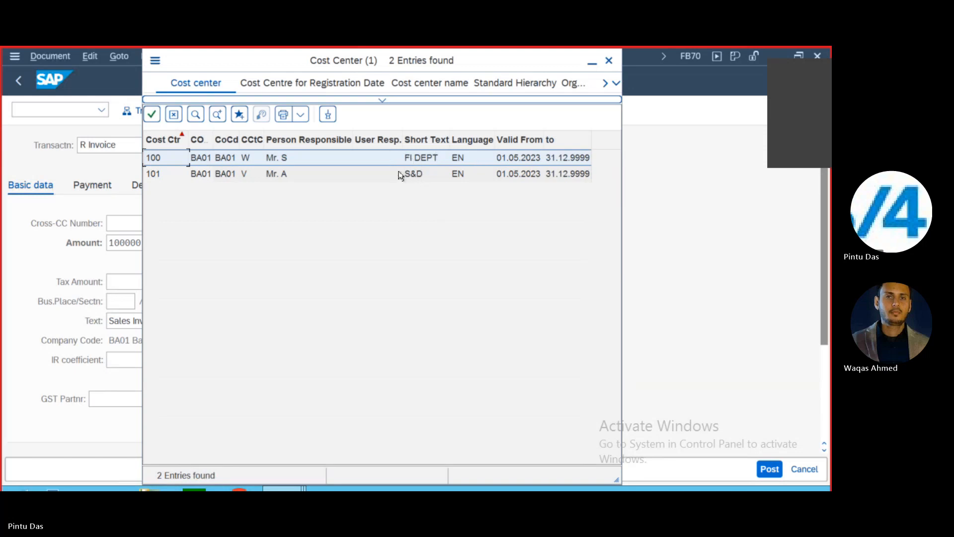
double_click(425, 174)
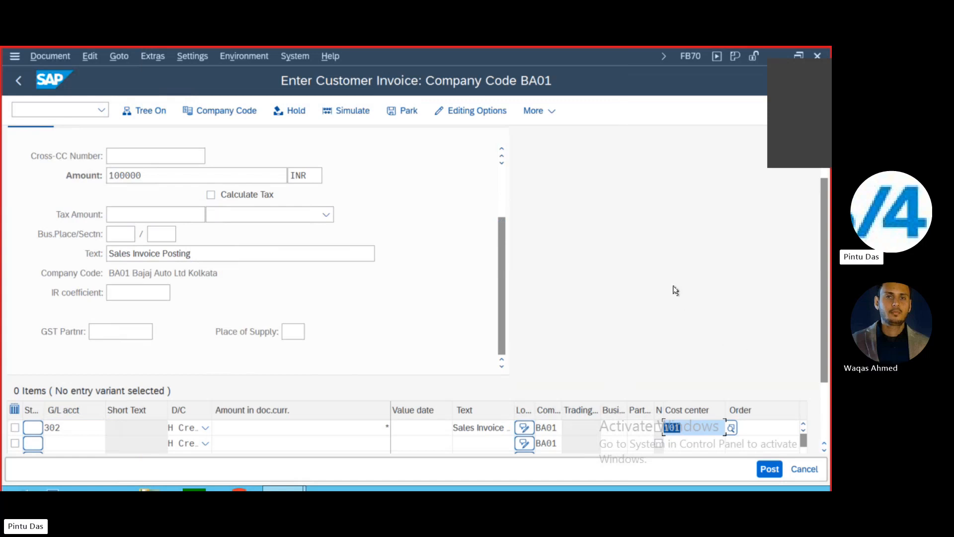
Validate the invoice entries and accept the account assignment warning for the Sales A/c line.
scroll(676, 291, "up", 1)
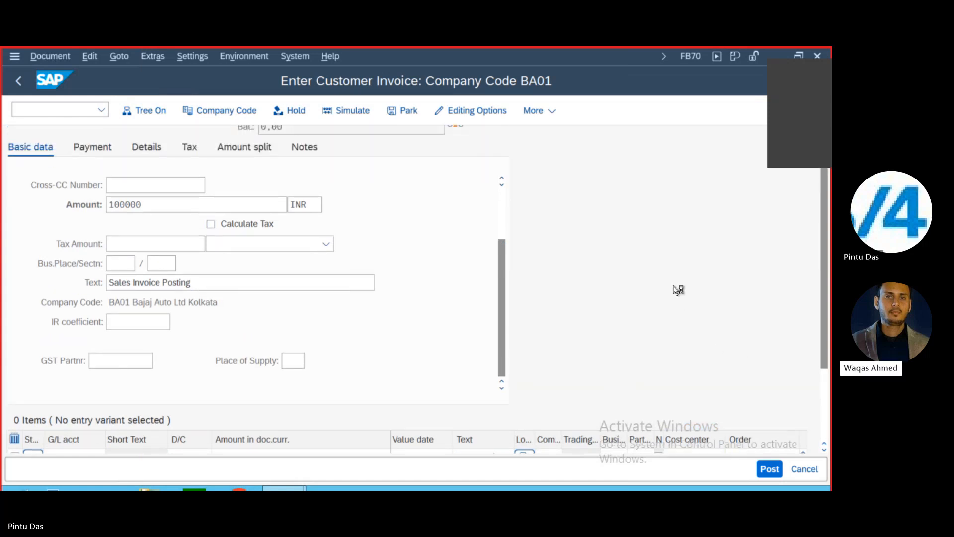
key("Return")
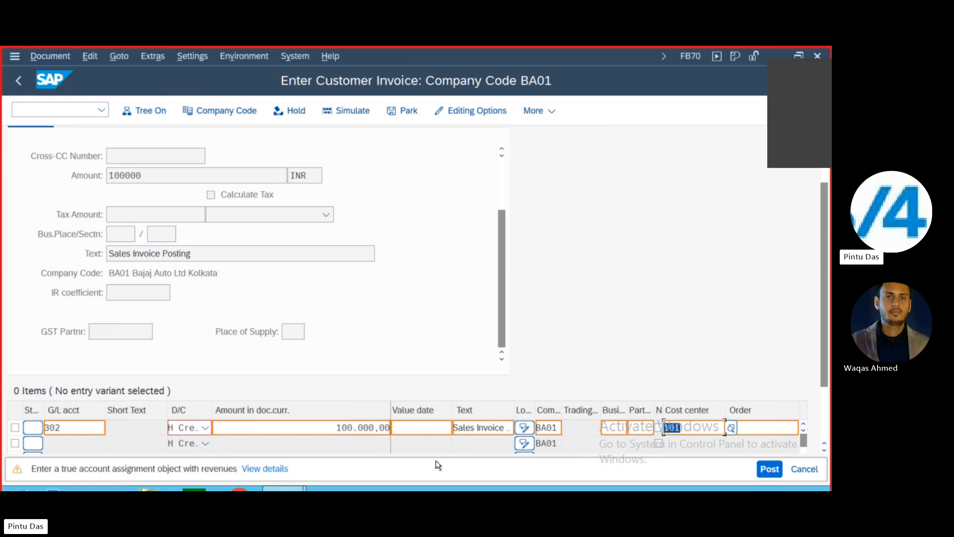
key("Tab")
key("Tab")
key("Tab")
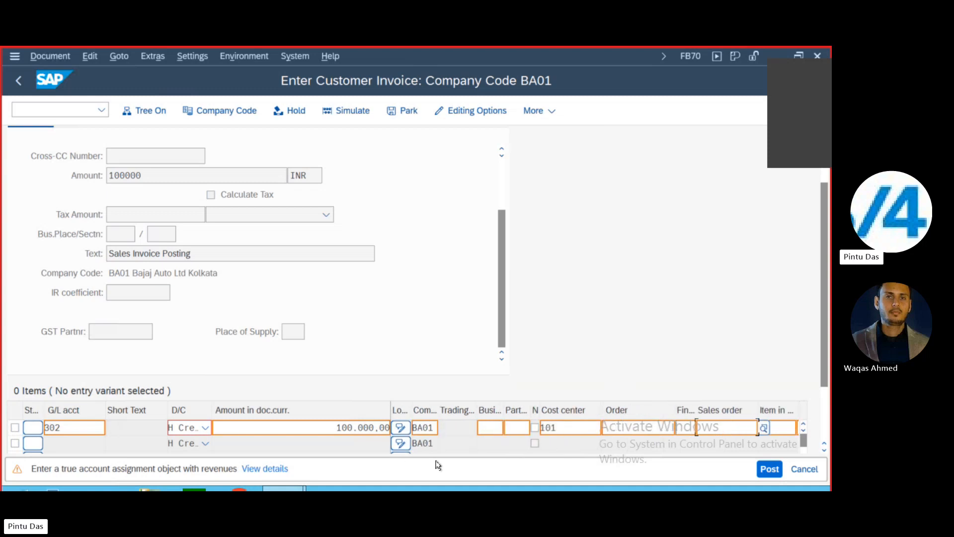
key("Tab")
key("Return")
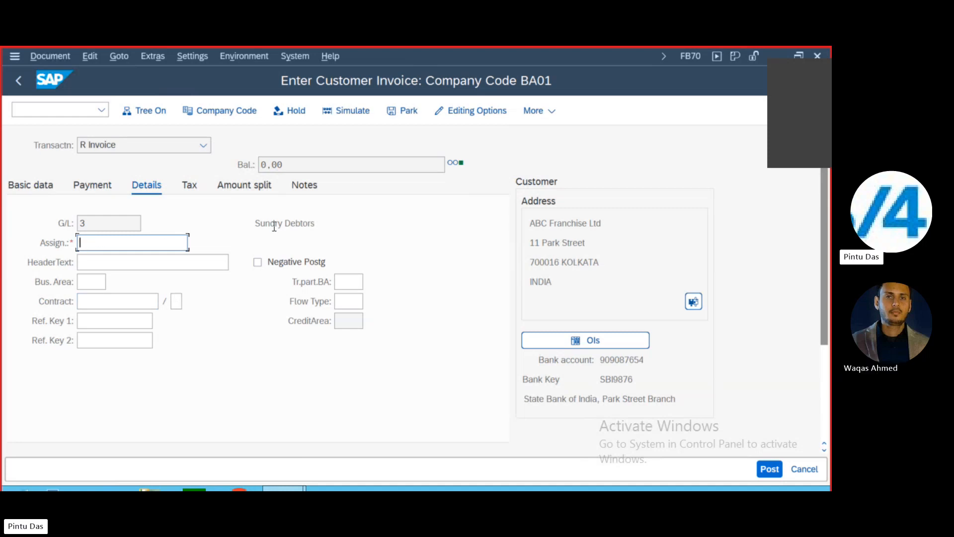
Enter 12 as the customer item's assignment and simulate the invoice to display its document overview.
type("12")
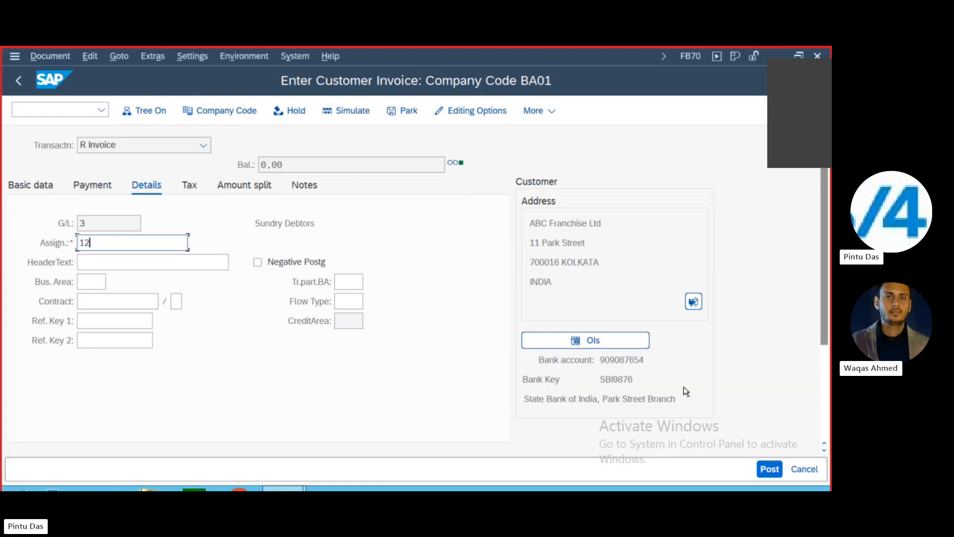
left_click(54, 55)
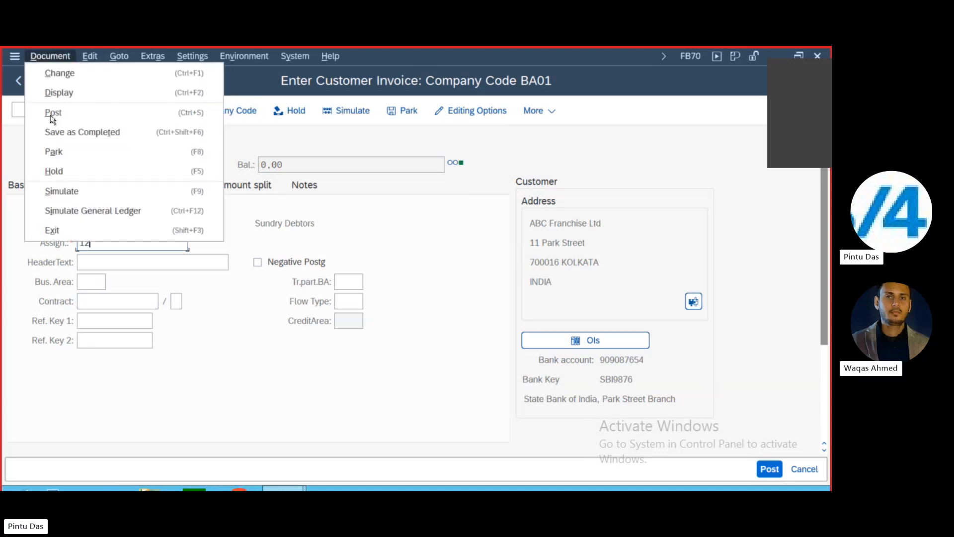
left_click(56, 193)
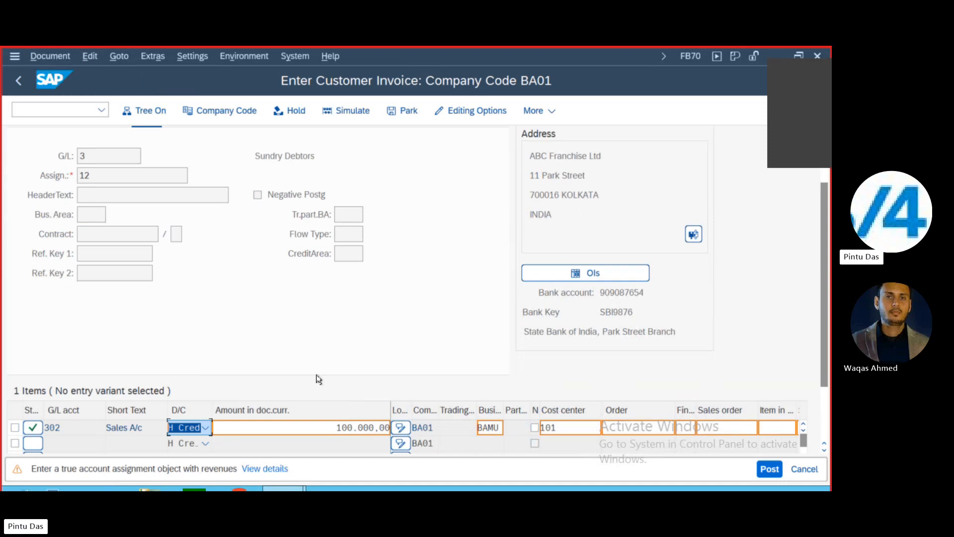
key("Return")
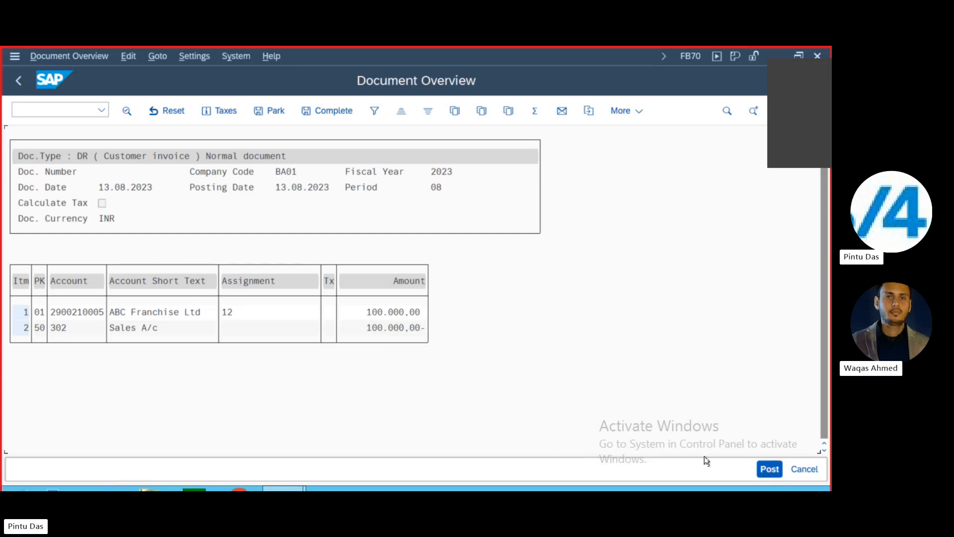
Post the simulated customer invoice.
left_click(770, 469)
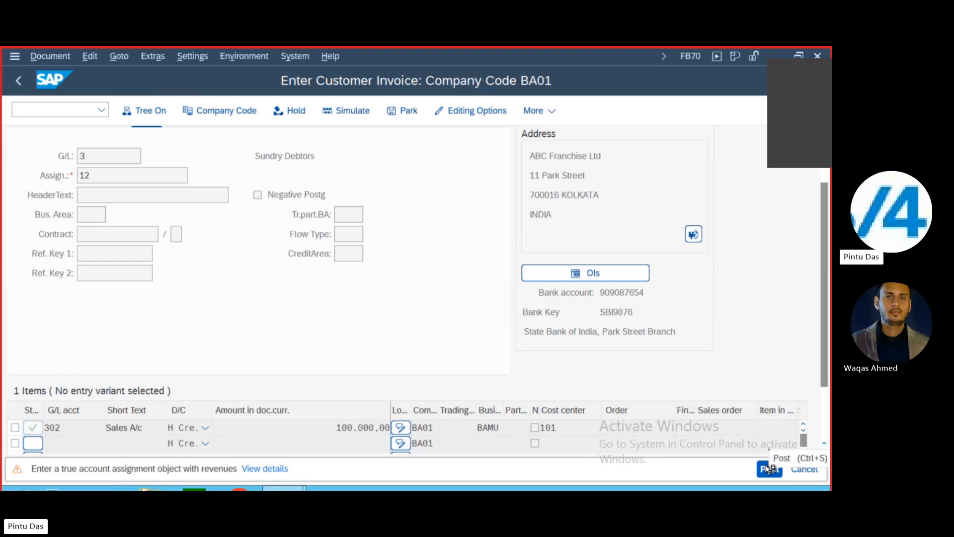
left_click(770, 470)
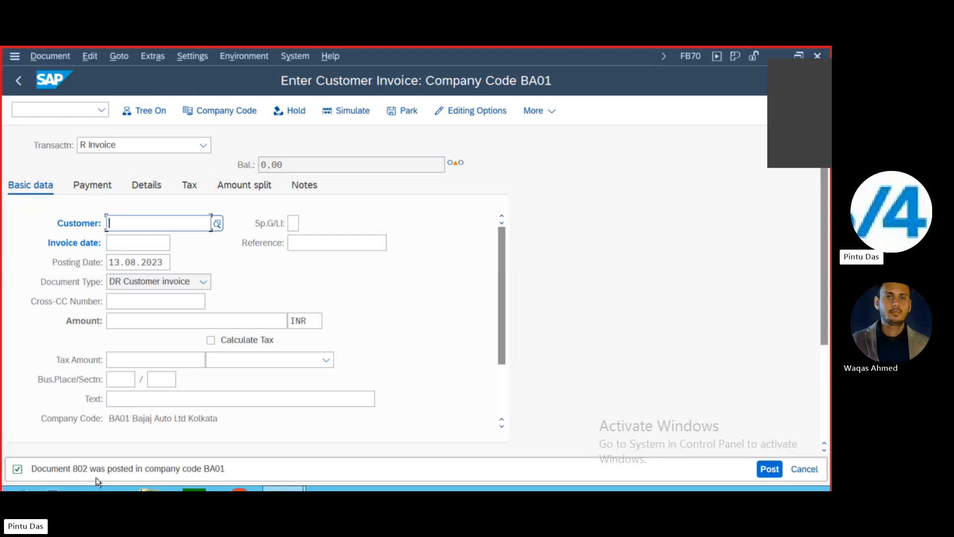
Display posted document 802 of company code BA01, fiscal year 2023, with transaction FB03.
left_click(40, 111)
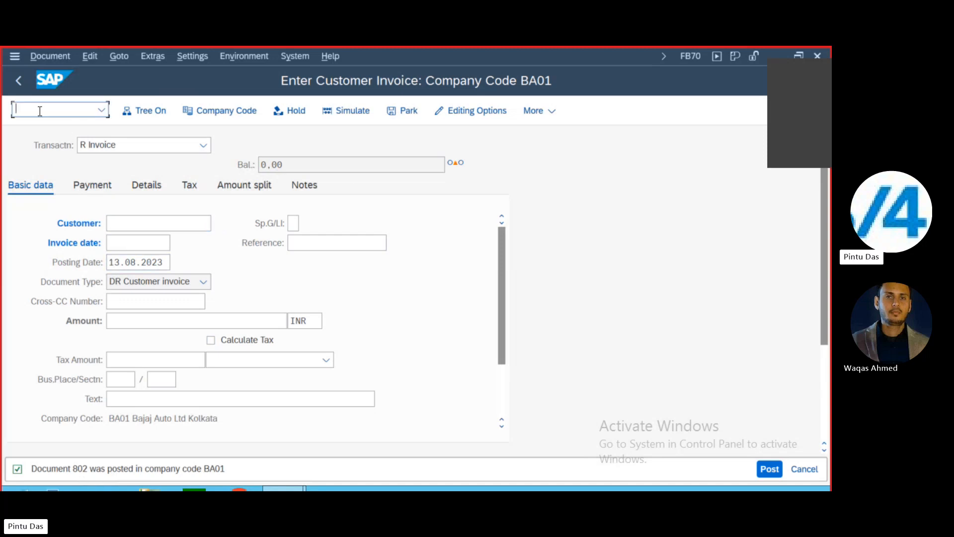
type("/nFB03")
key("Return")
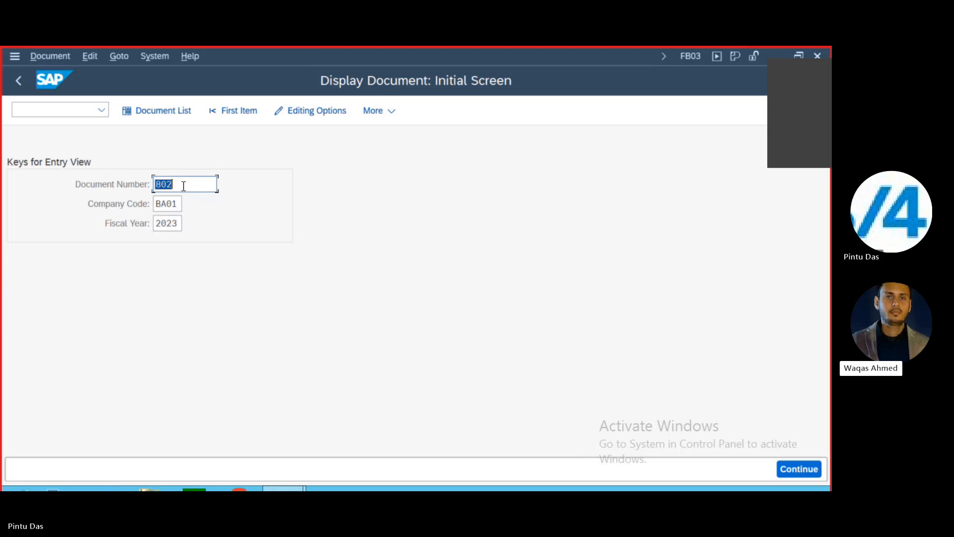
left_click(23, 107)
type("FB")
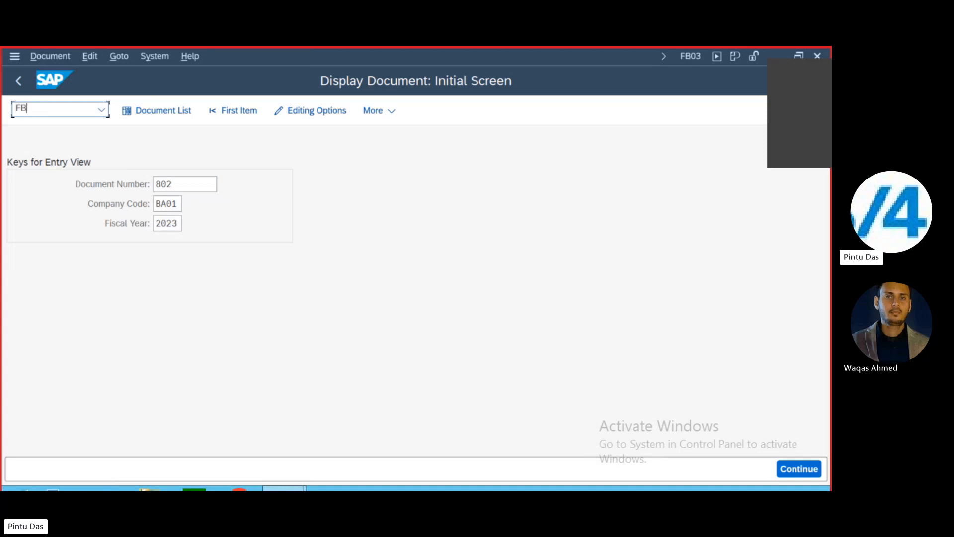
type(")#")
key("BackSpace")
key("BackSpace")
type("03")
left_click(798, 468)
left_click(798, 469)
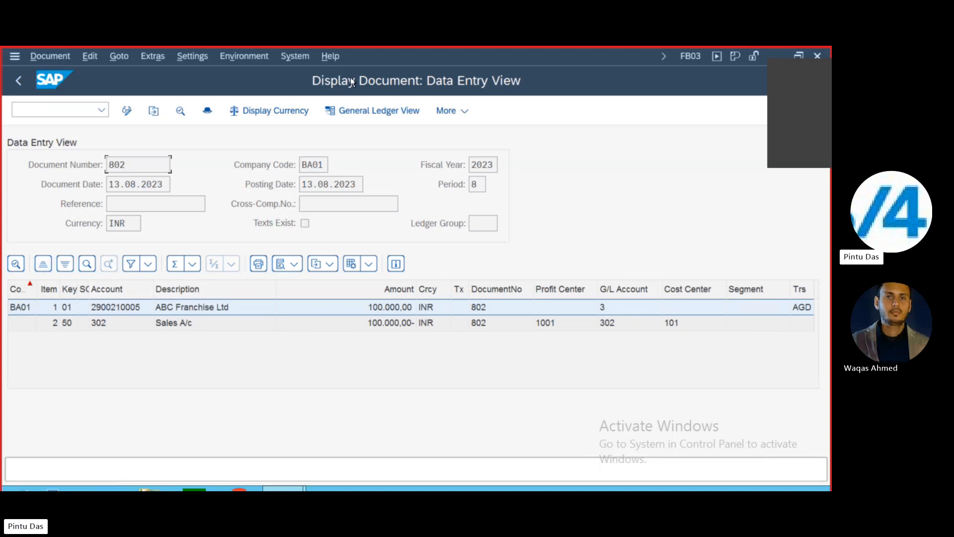
Check the document's general ledger view and inspect the details of the ABC Franchise Ltd line item.
left_click(360, 109)
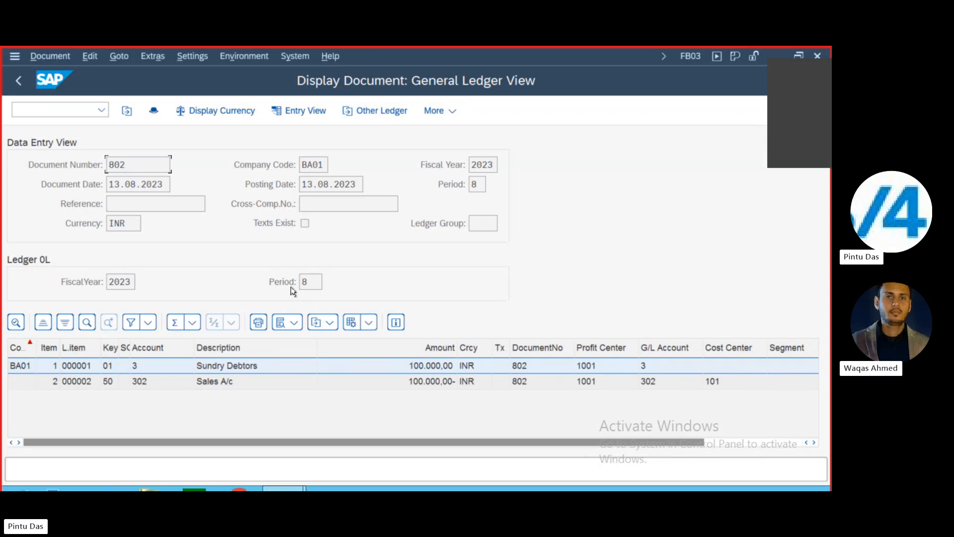
left_click(292, 111)
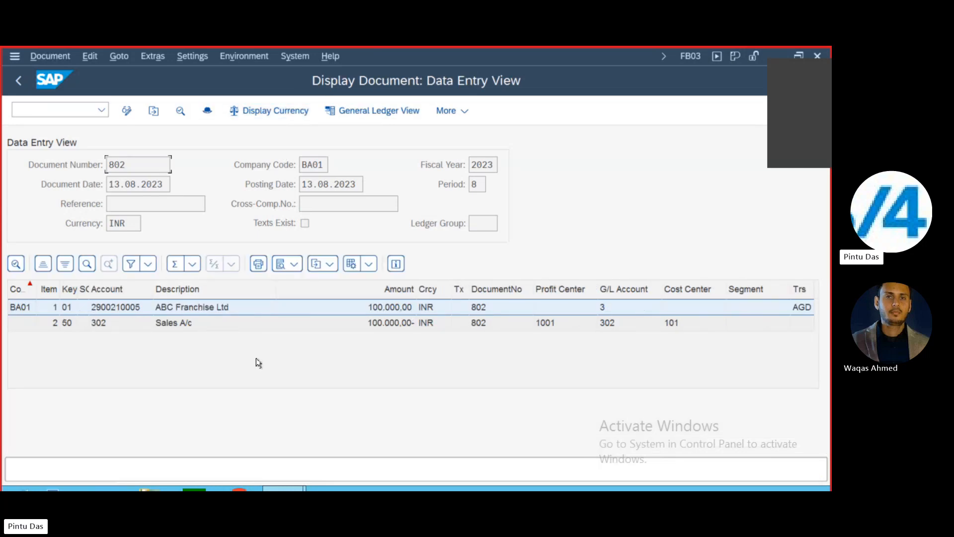
double_click(239, 309)
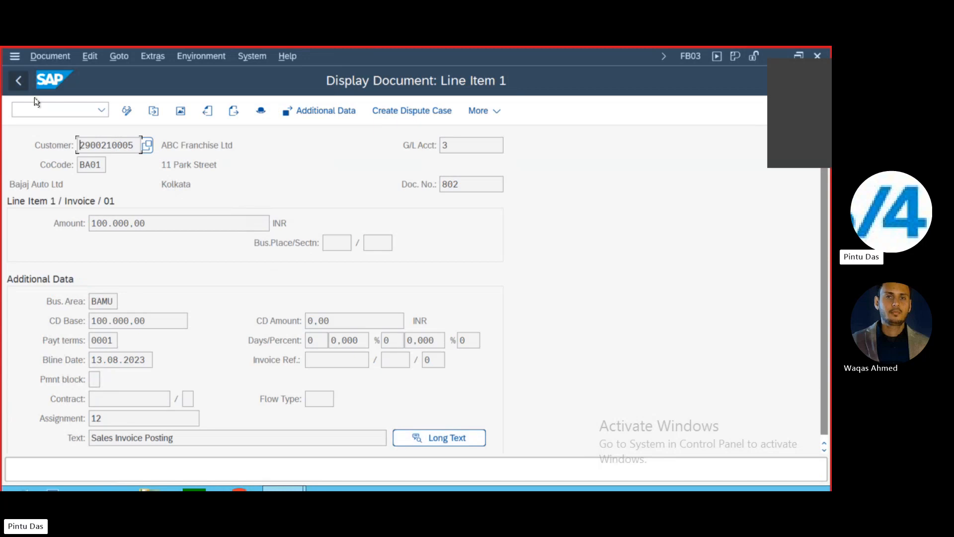
left_click(18, 81)
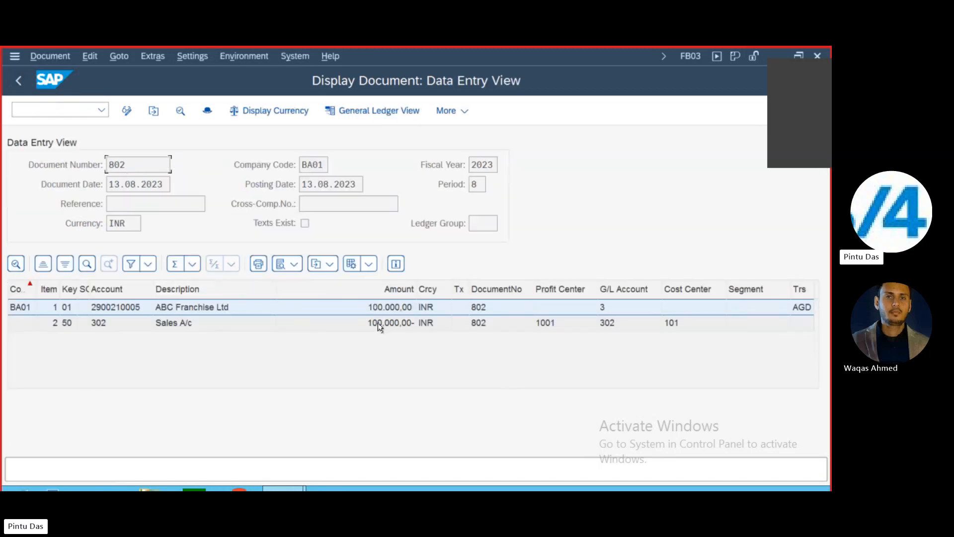
Inspect the details of the Sales A/c line item and the document header data.
double_click(378, 323)
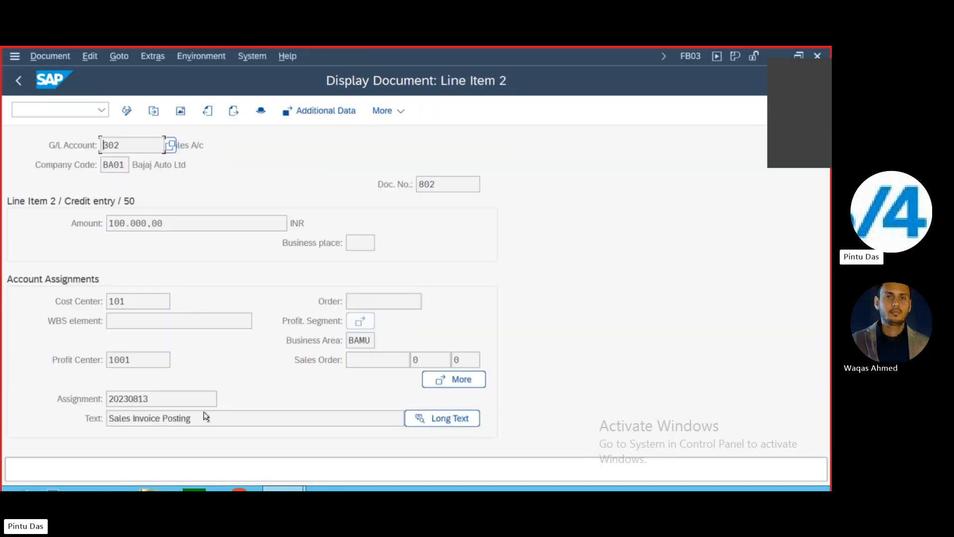
left_click(16, 80)
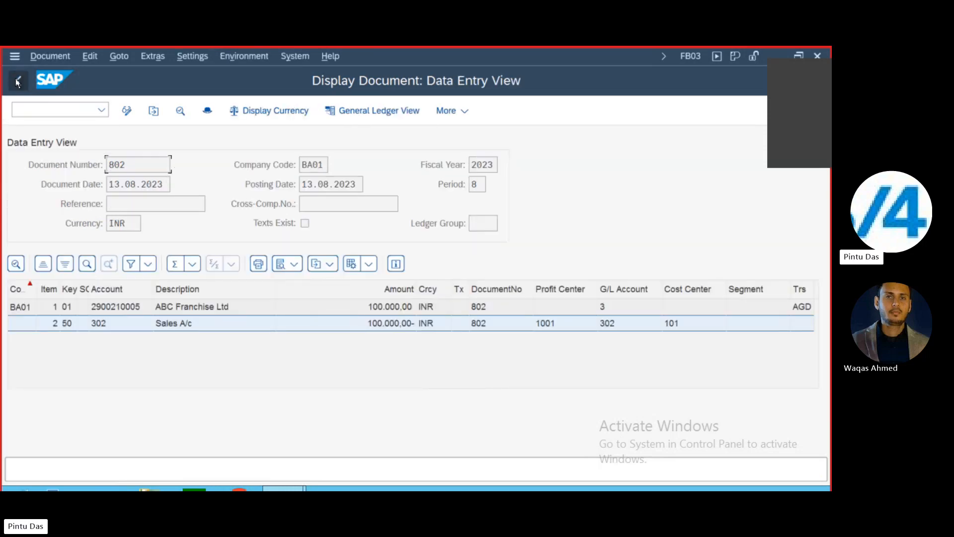
left_click(207, 112)
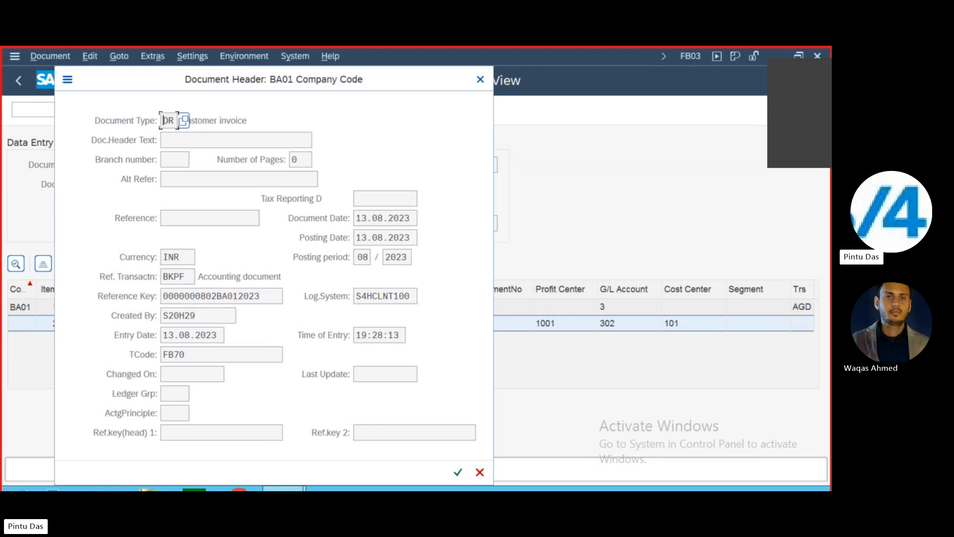
left_click(457, 472)
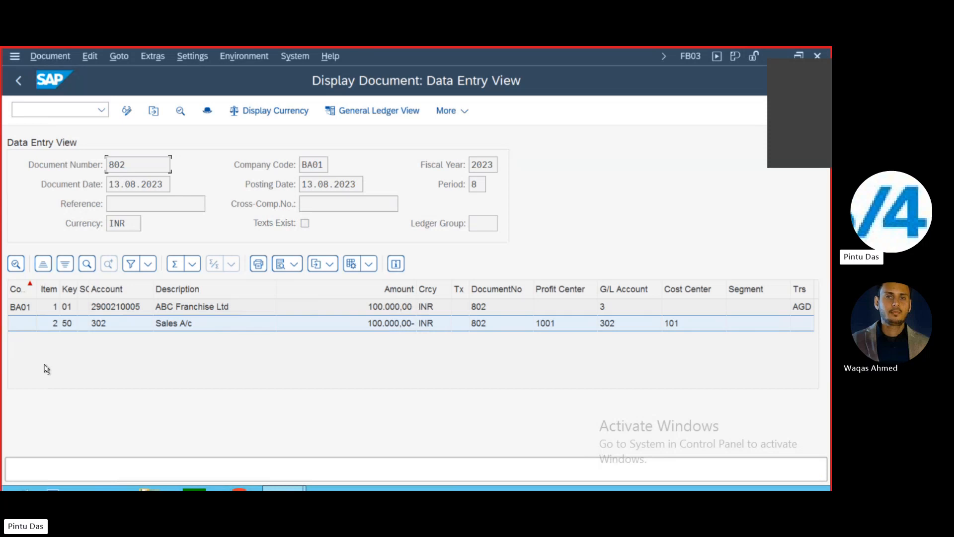
Display the open line items of customer ABC Franchise Ltd in company code BA01 with transaction FBL5N.
left_click(58, 109)
type("/nFBL")
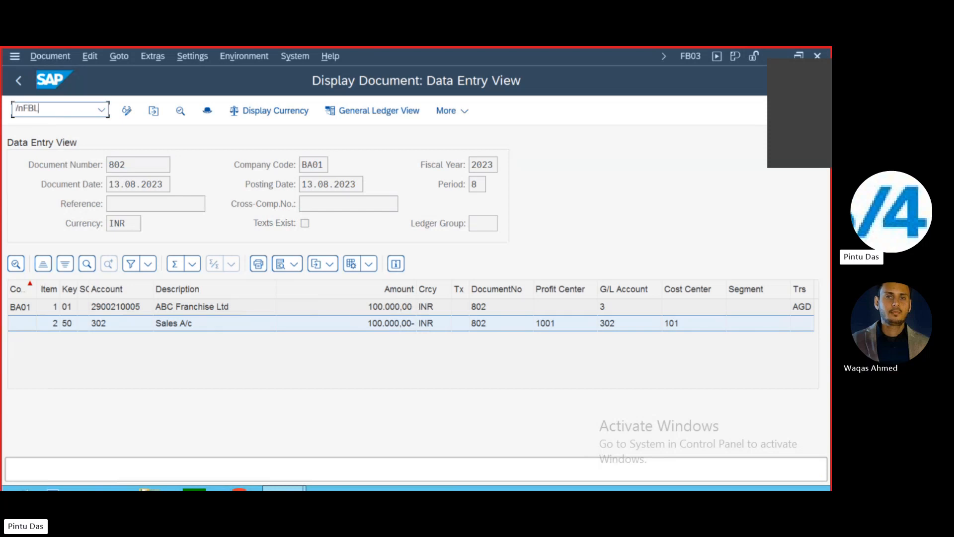
type("5n")
key("Return")
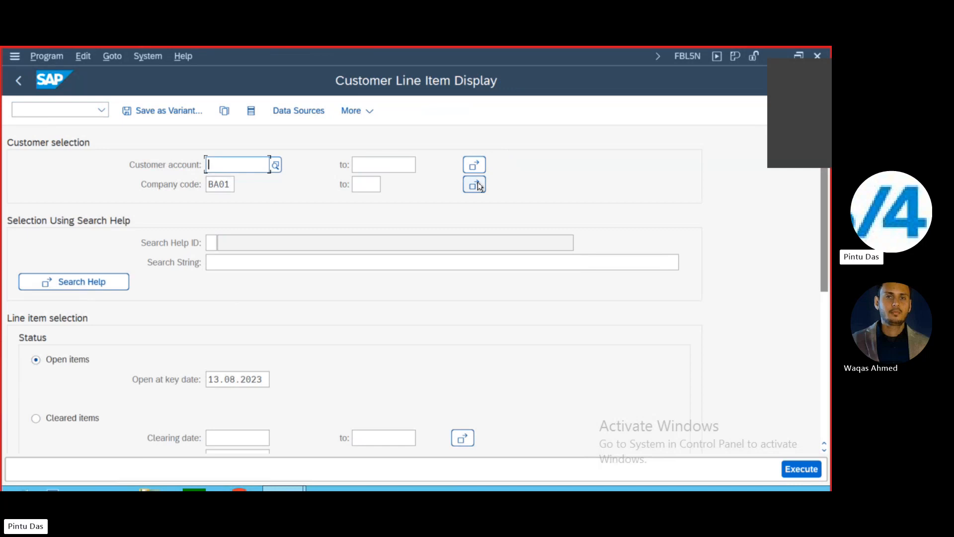
left_click(275, 165)
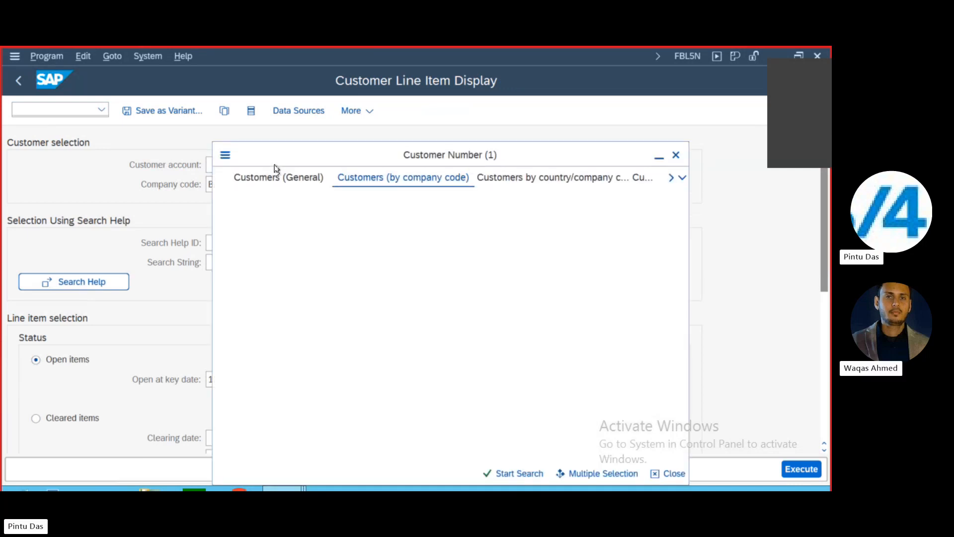
left_click(513, 471)
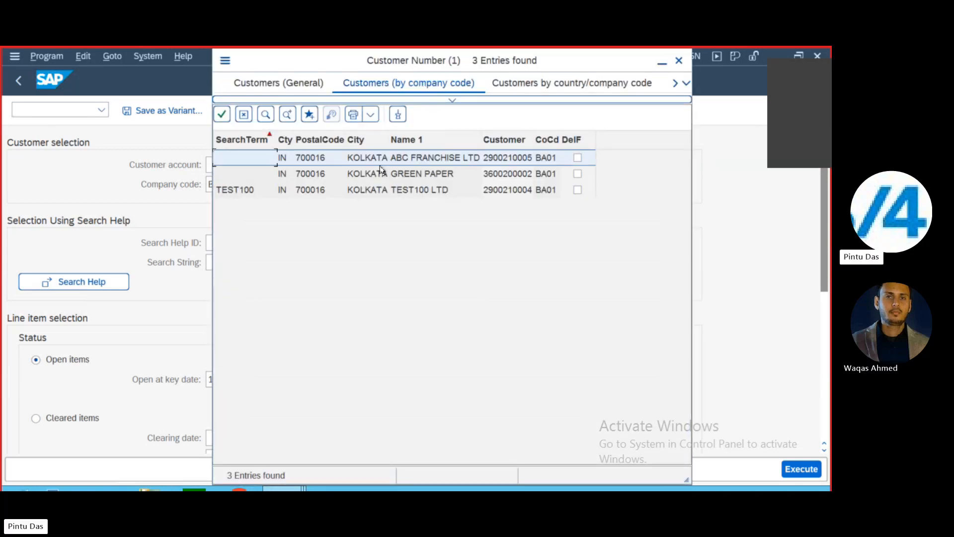
double_click(413, 157)
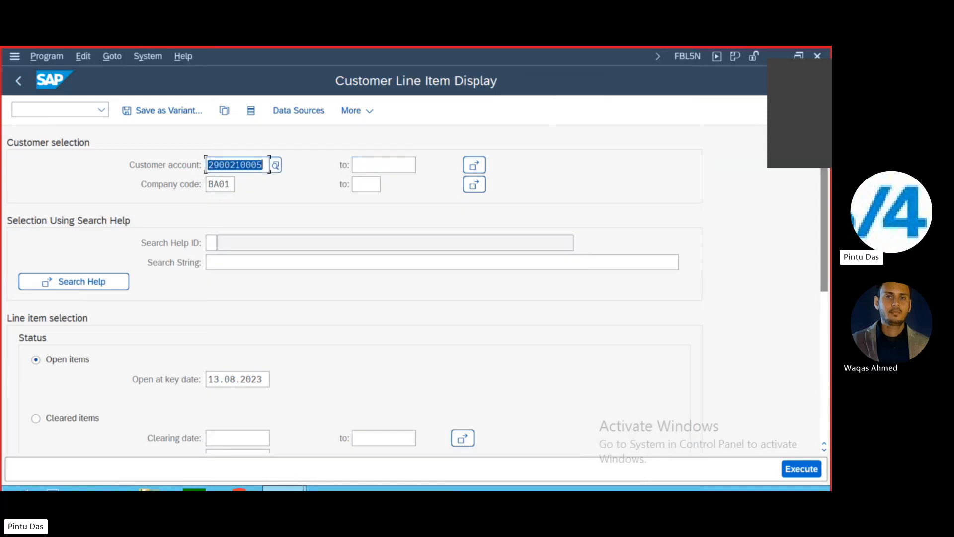
left_click(799, 472)
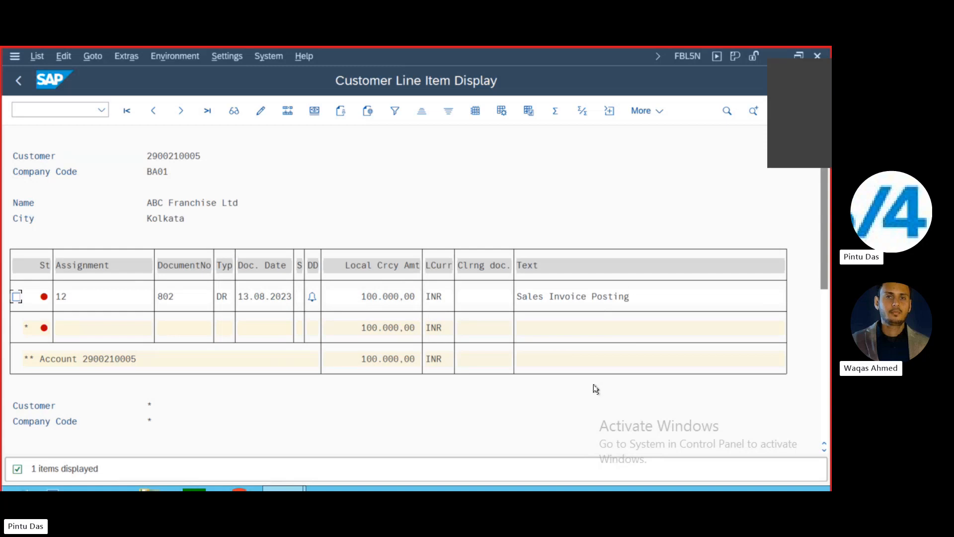
left_click(17, 79)
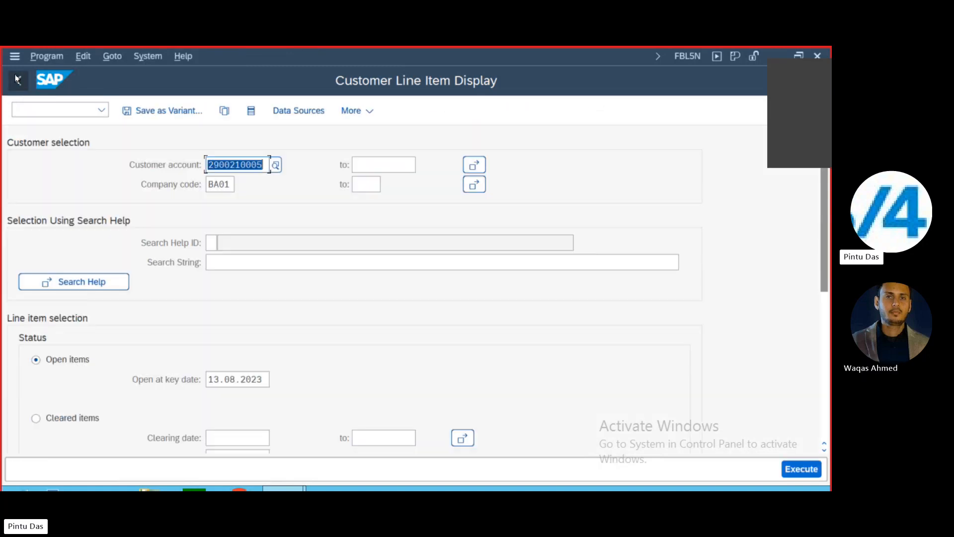
Open the G/L account line item display with transaction FBL3N.
left_click(53, 107)
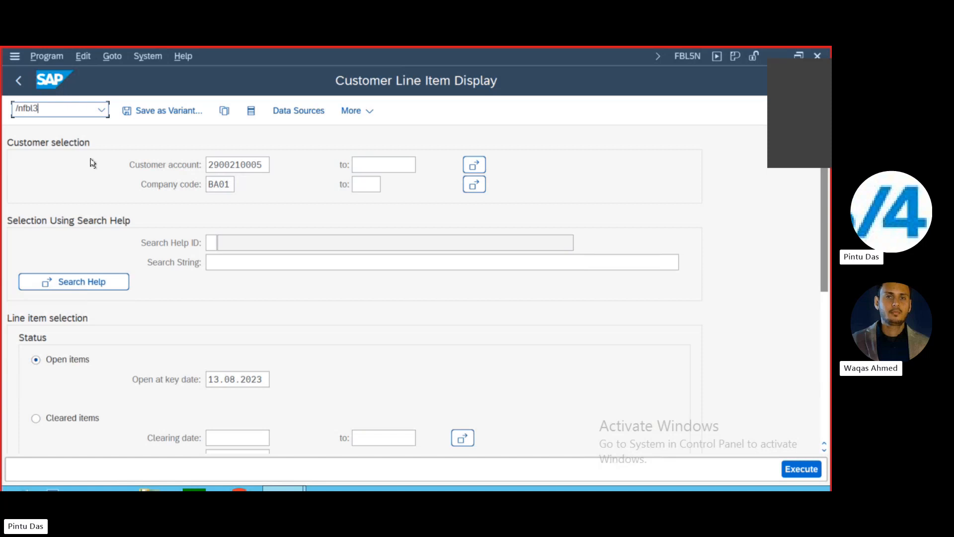
key("Return")
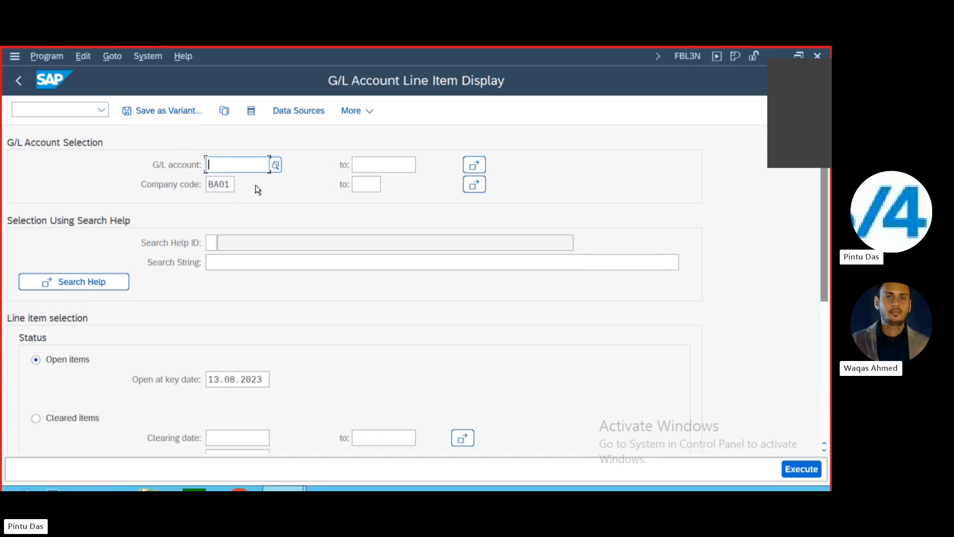
left_click(275, 164)
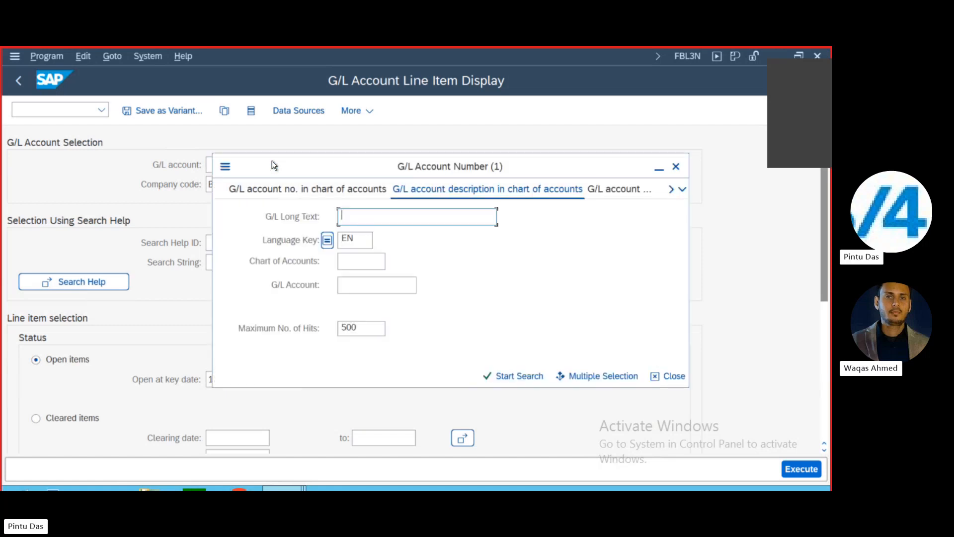
left_click(524, 376)
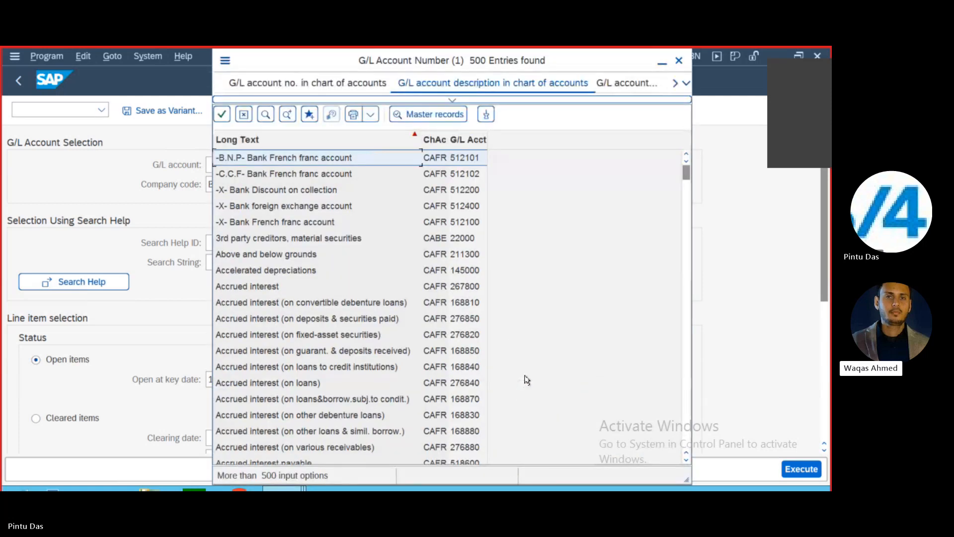
left_click(679, 61)
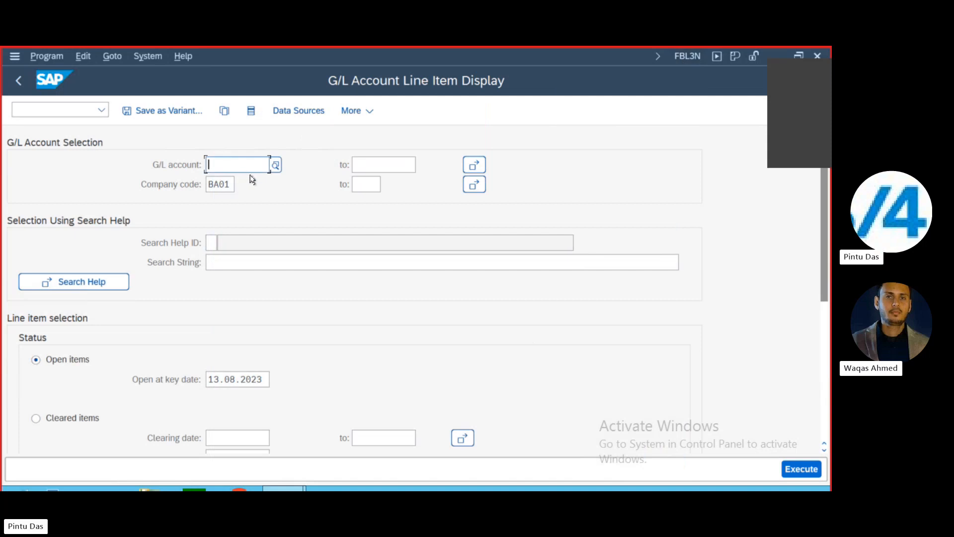
Search the G/L accounts of chart of accounts BACH, select Sales A/c (302) and display its open line items in company code BA01.
left_click(273, 164)
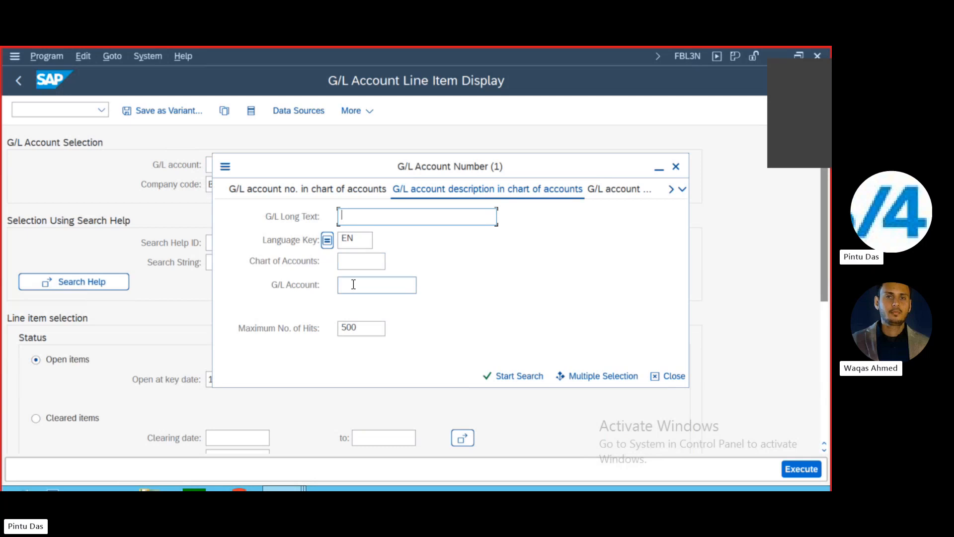
left_click(353, 261)
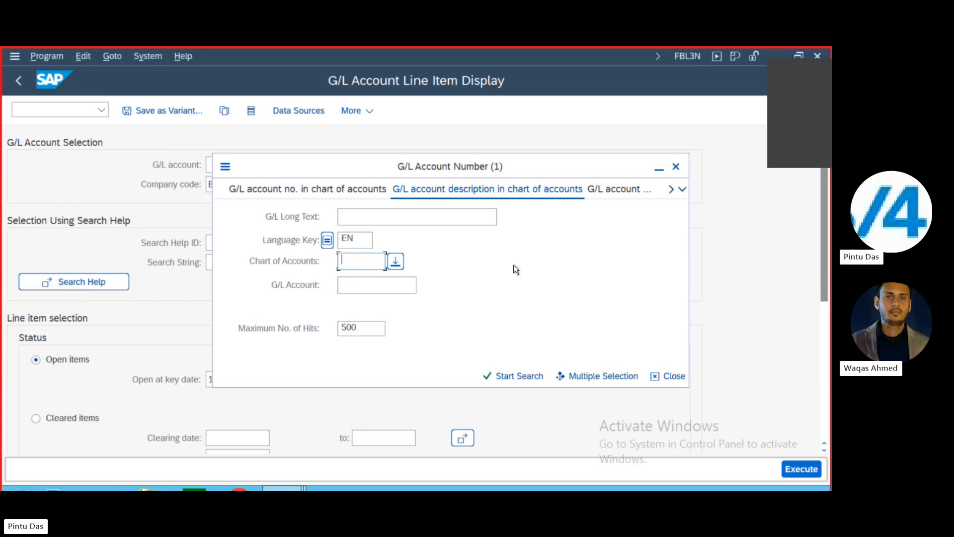
type("BACH")
key("Return")
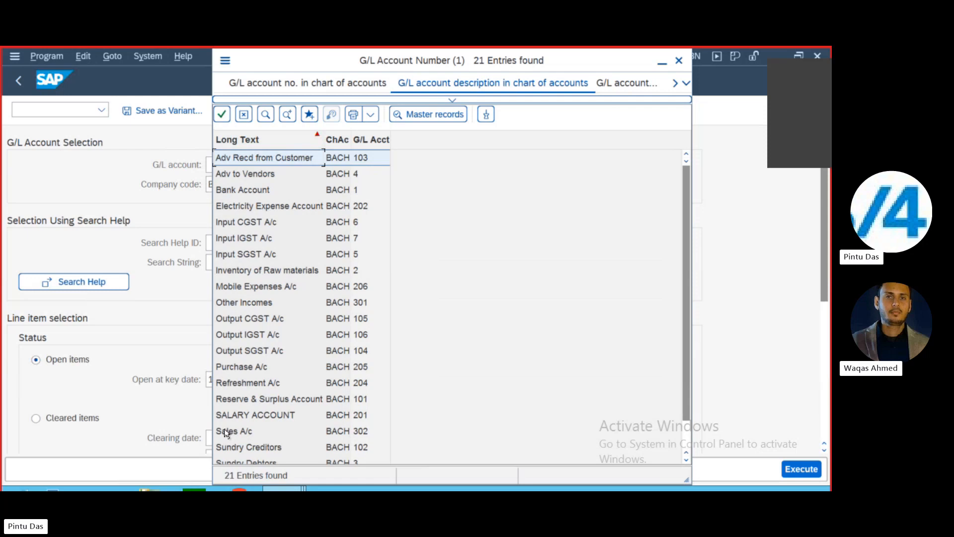
double_click(225, 431)
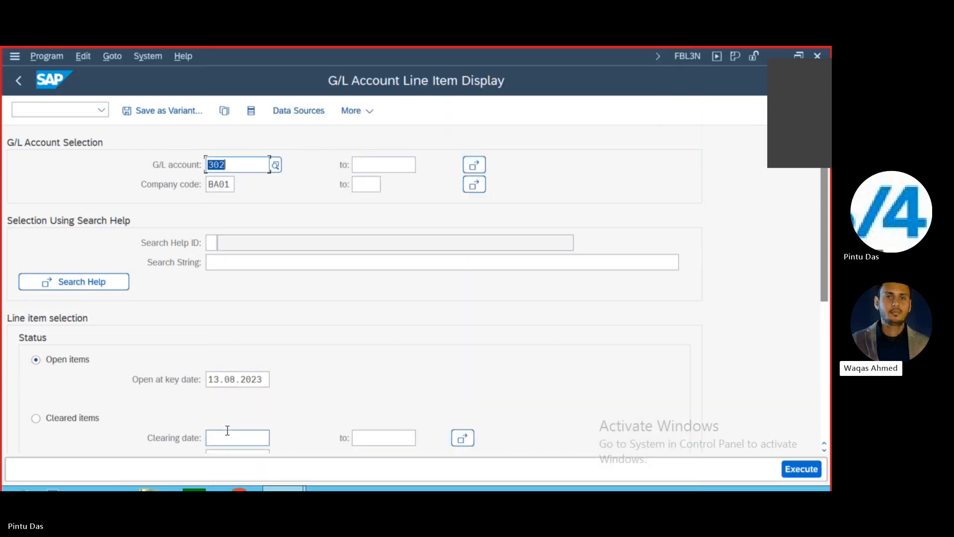
left_click(792, 469)
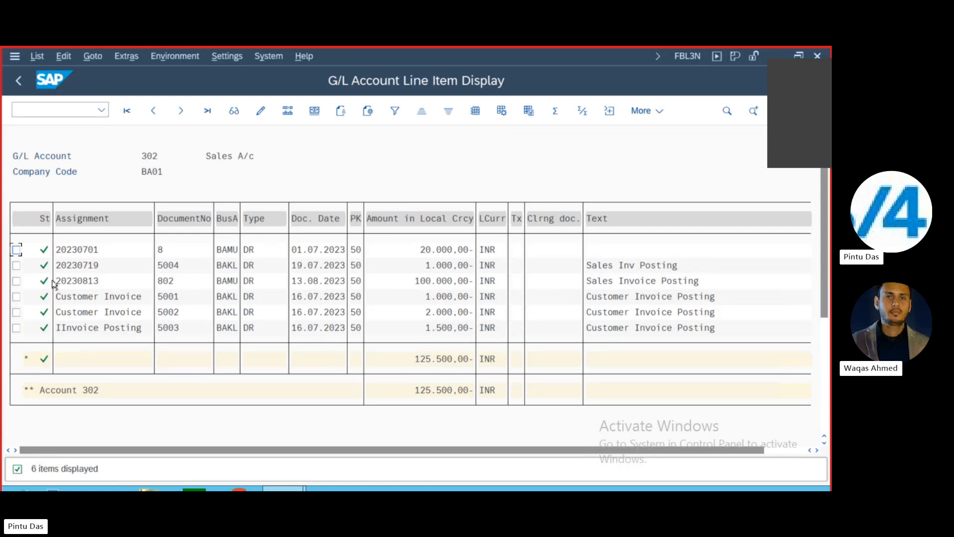
left_click(17, 81)
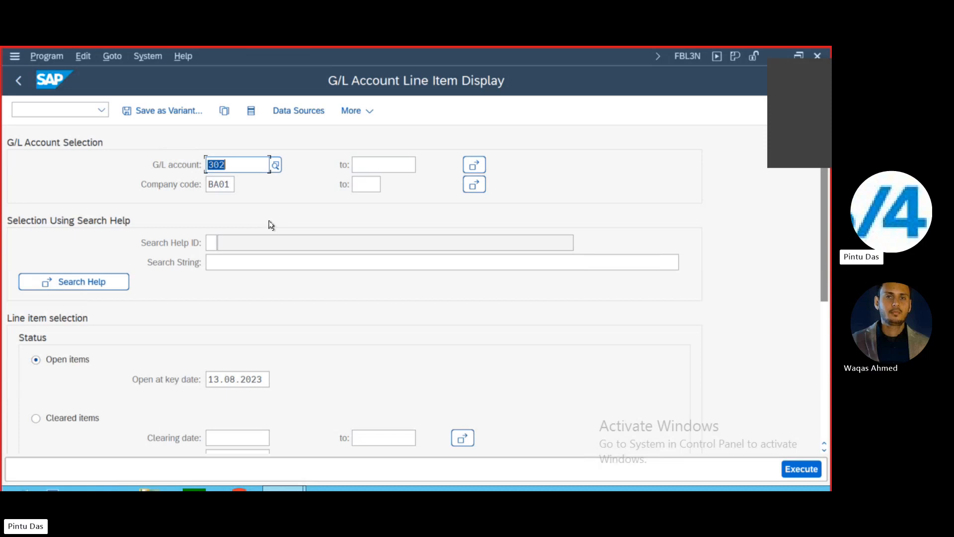
Select Sundry Debtors (account 3) from chart of accounts BACH and display its open line items in company code BA01.
left_click(275, 165)
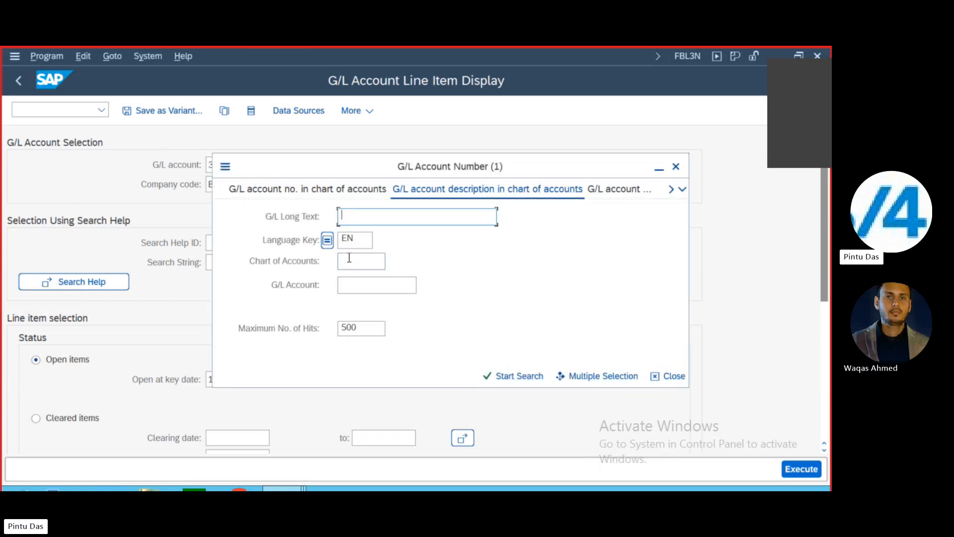
left_click(349, 260)
type("BACH")
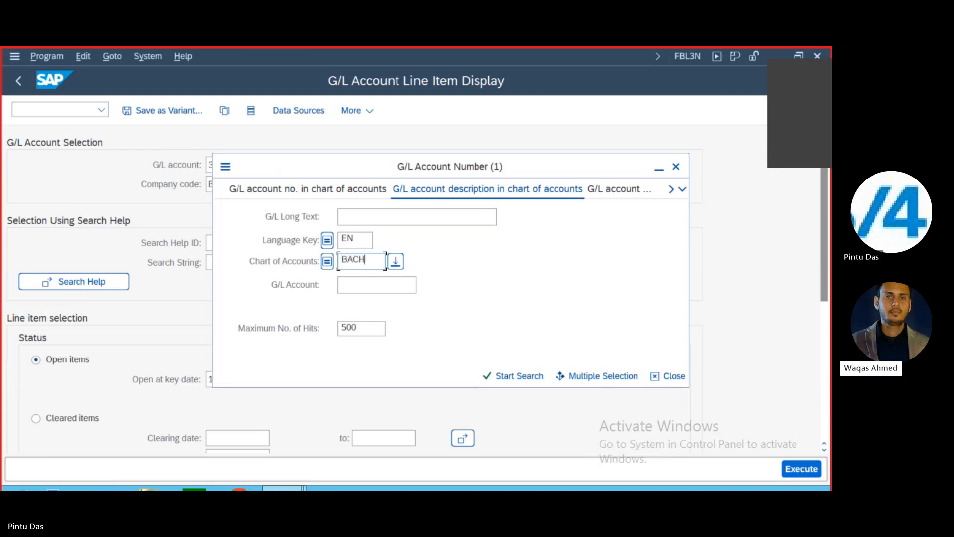
left_click(520, 375)
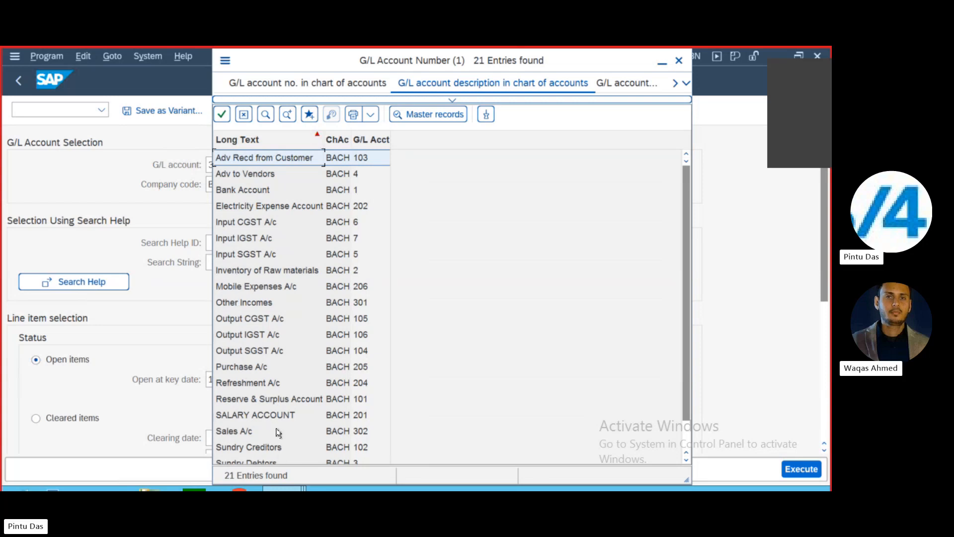
scroll(278, 433, "down", 1)
double_click(254, 431)
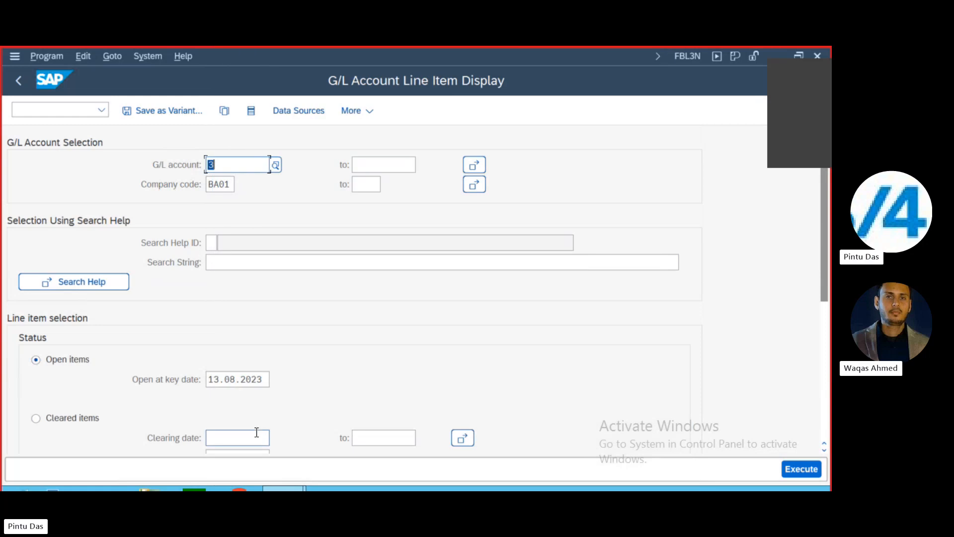
left_click(792, 469)
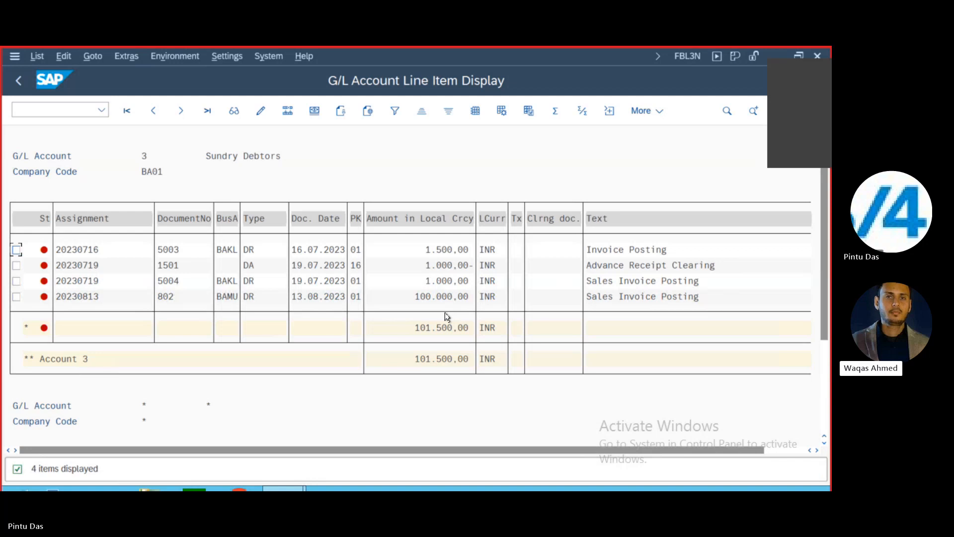
Leave the G/L account line item display and open the Incoming Payments transaction F-28 under Accounts Receivable document entry.
left_click(18, 81)
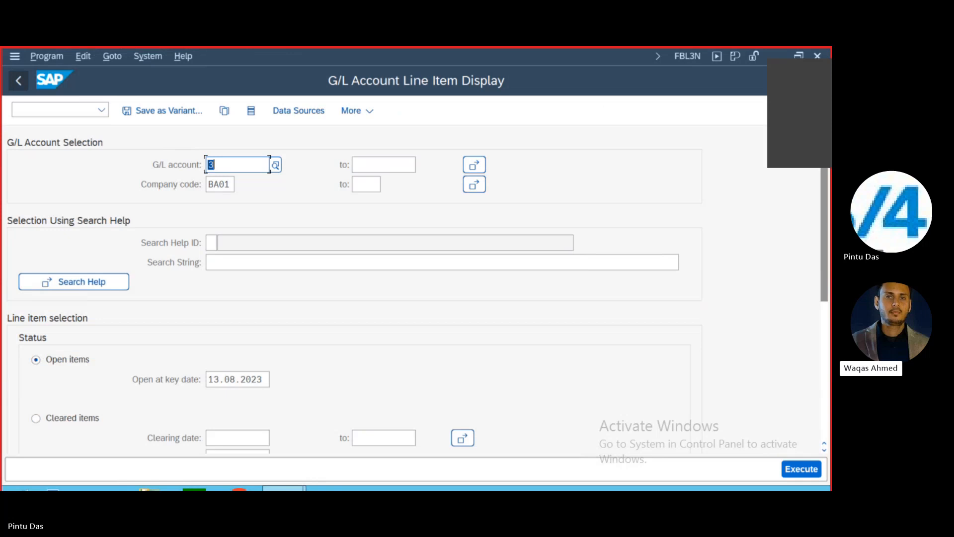
left_click(18, 81)
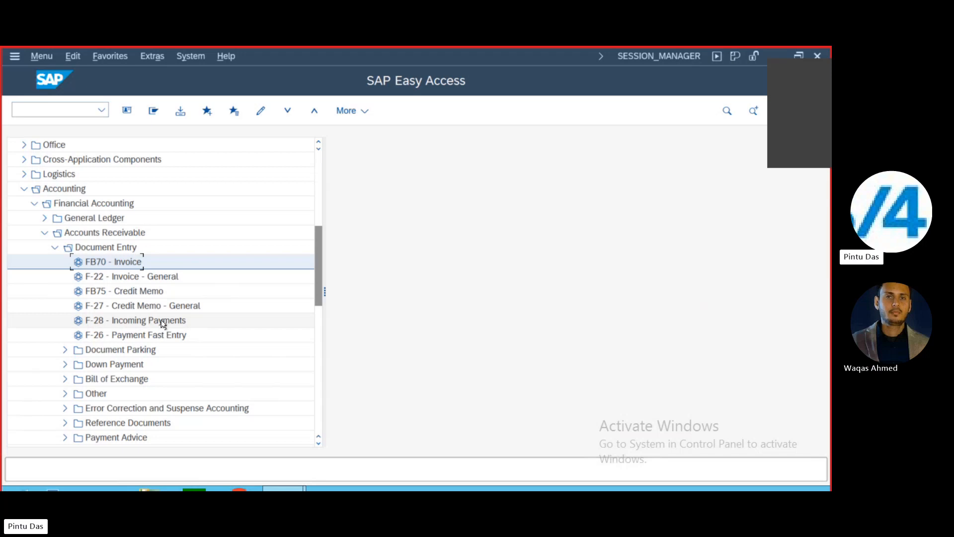
double_click(91, 319)
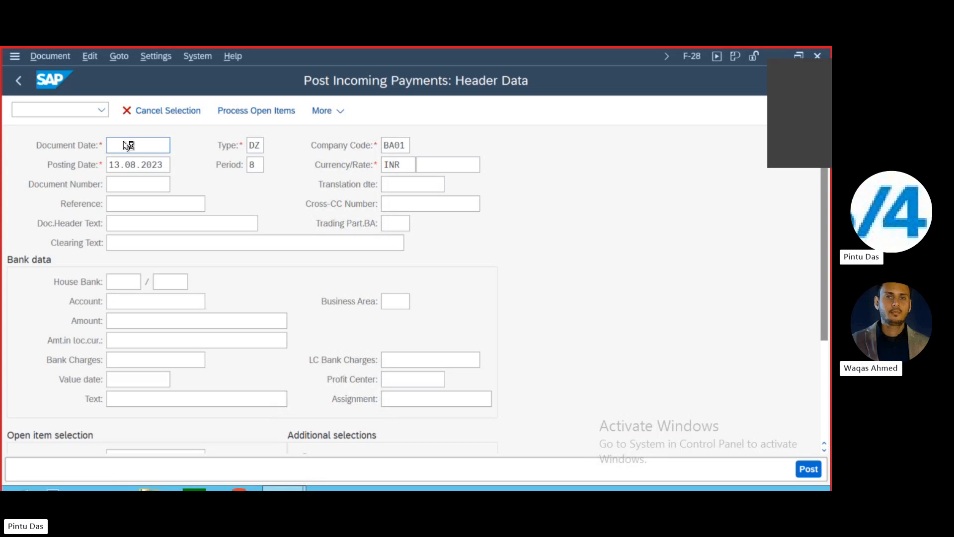
Set the payment's document date to 13.08.2023 and its clearing text to Incoming Payment.
key("F4")
key("Return")
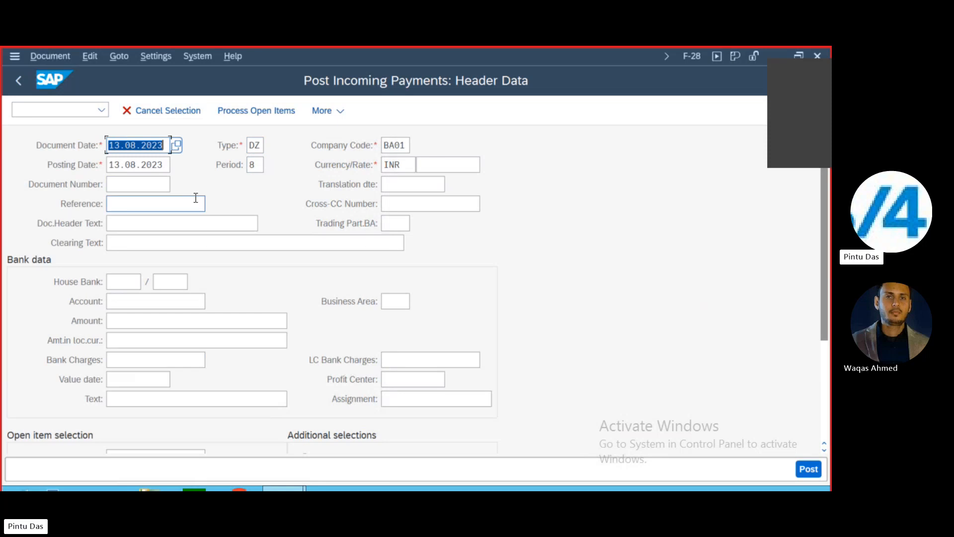
left_click(129, 241)
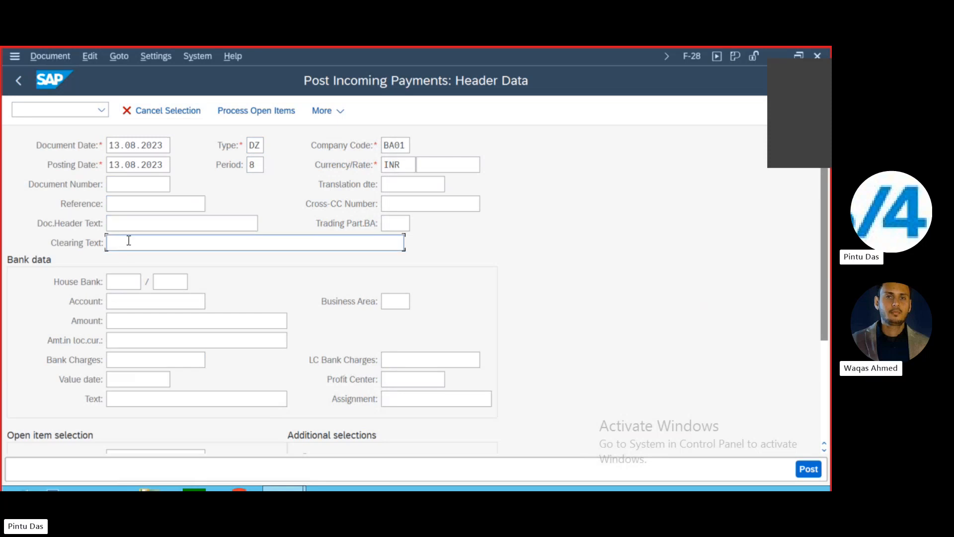
type("Incoming")
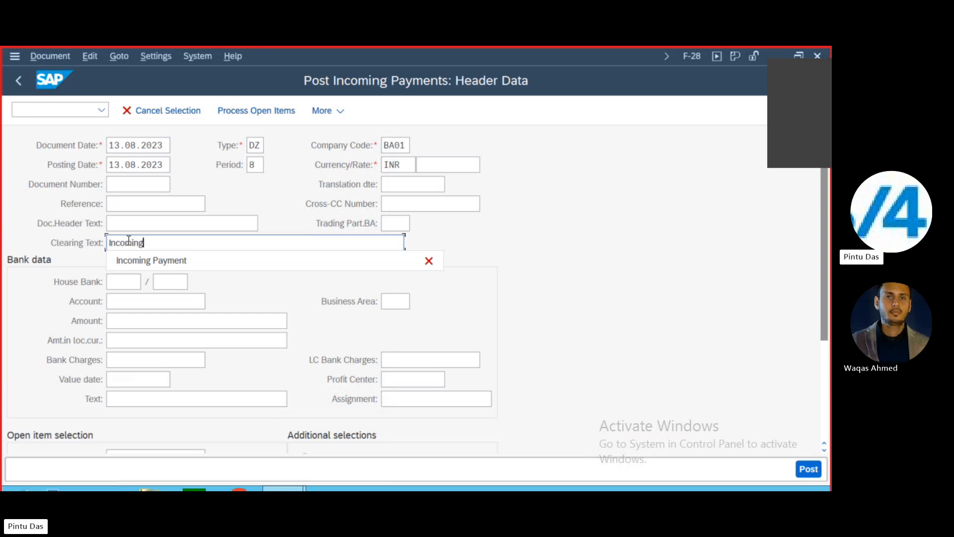
left_click(156, 261)
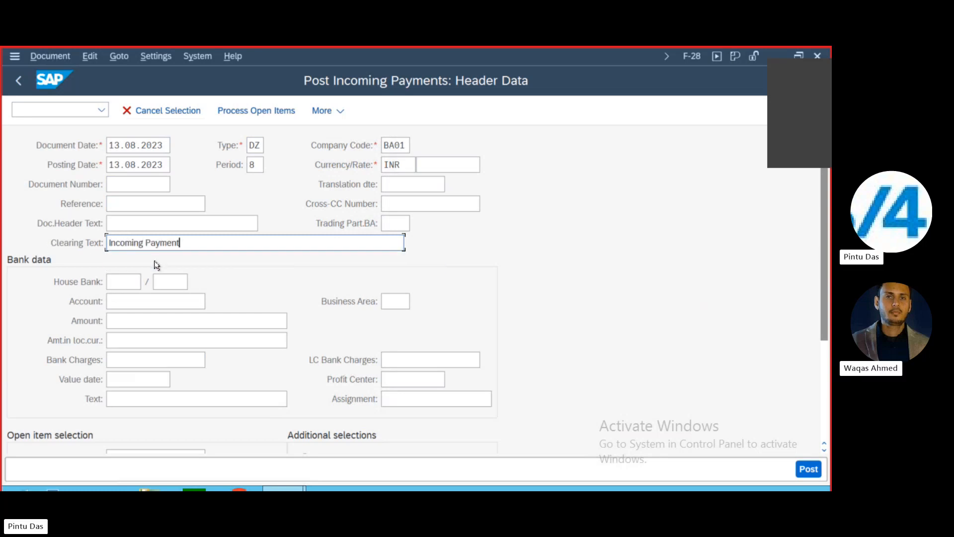
Choose Bank Account (G/L 1) from chart of accounts BACH in the bank data and set the amount to 100000.
left_click(139, 301)
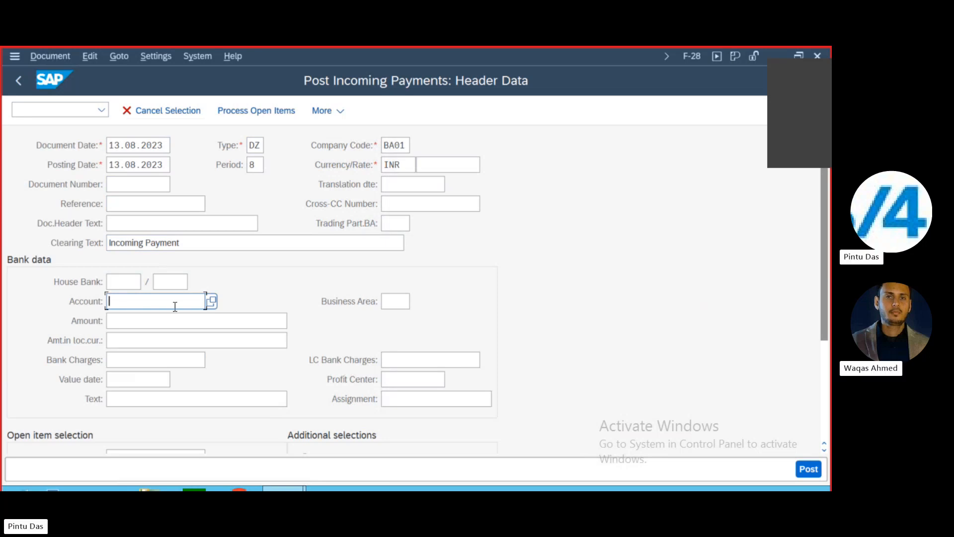
left_click(209, 300)
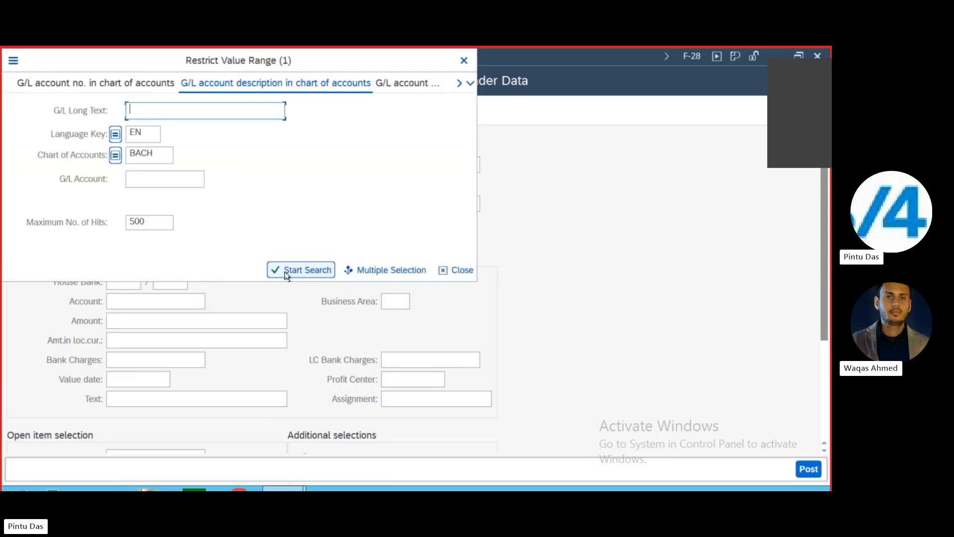
left_click(284, 269)
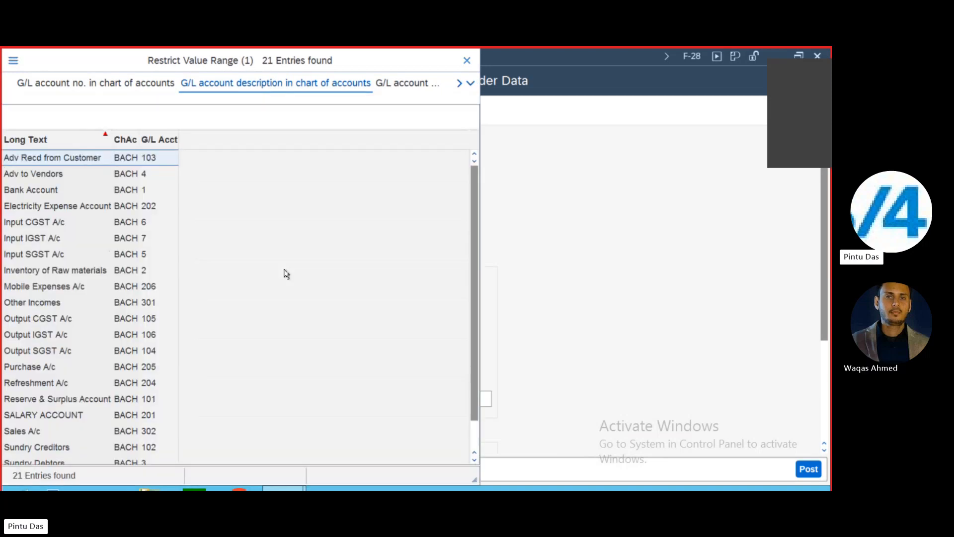
double_click(34, 190)
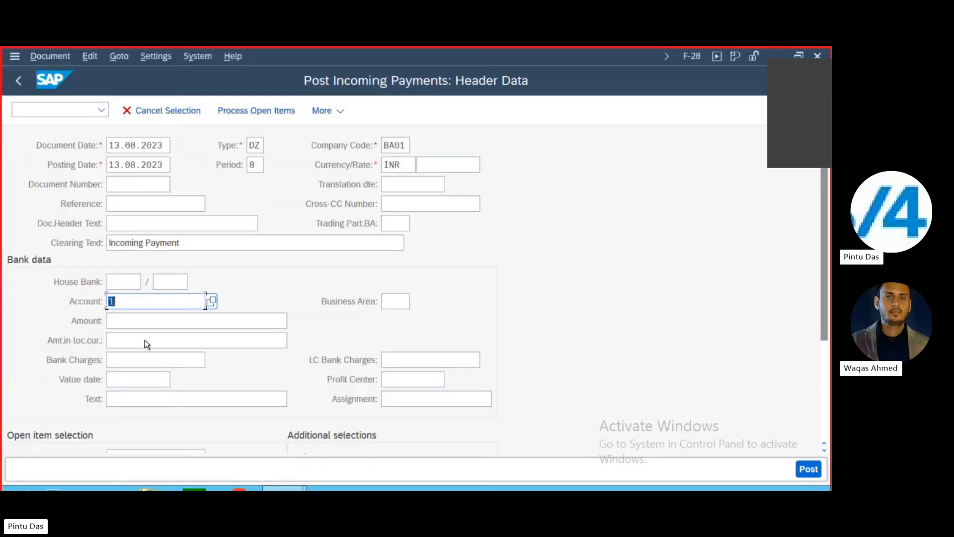
left_click(144, 322)
type("1")
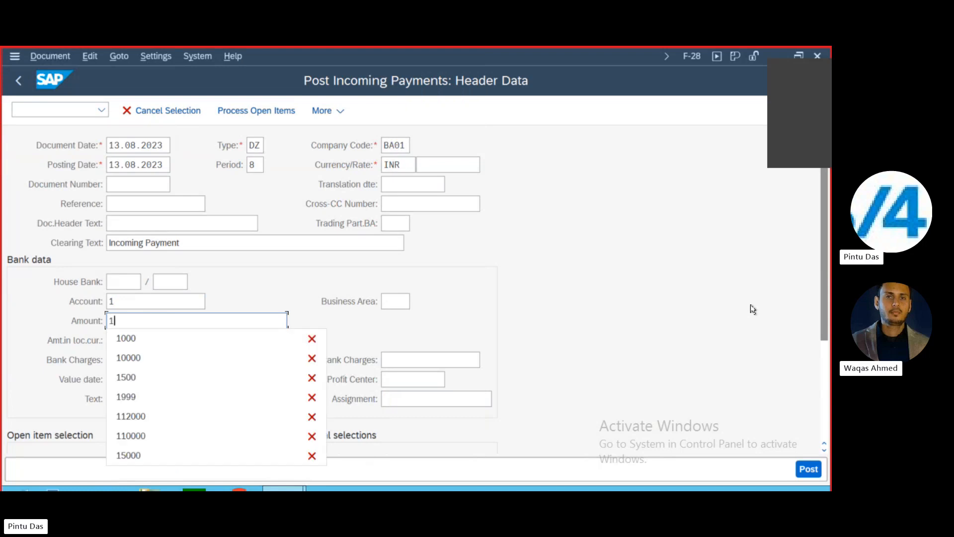
type("00000")
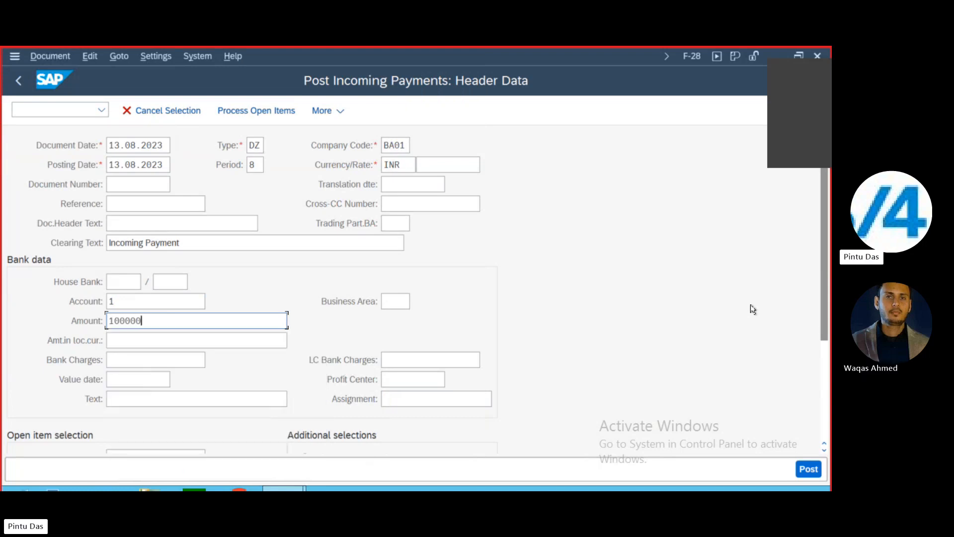
Set the bank data text to Incoming Payment and the value date to 13.08.2023.
left_click(126, 396)
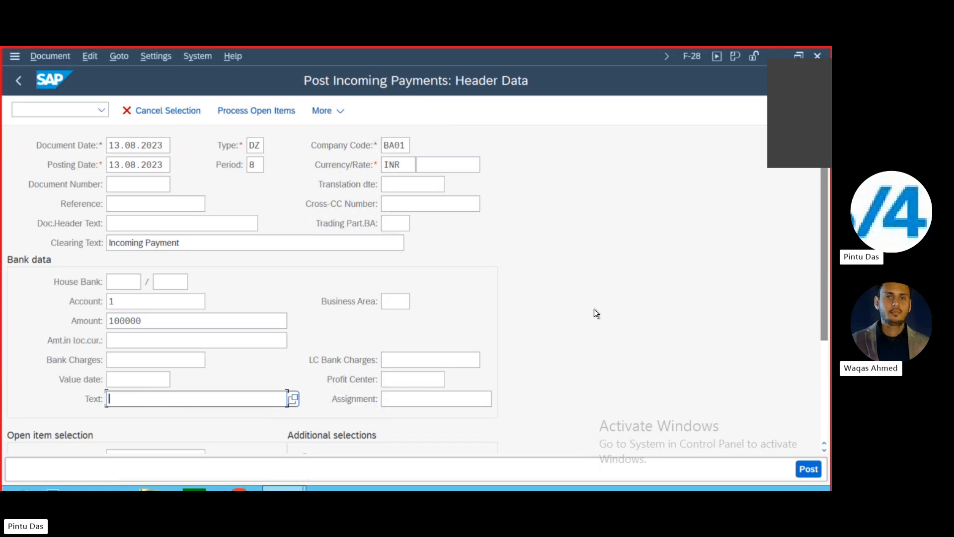
type("In")
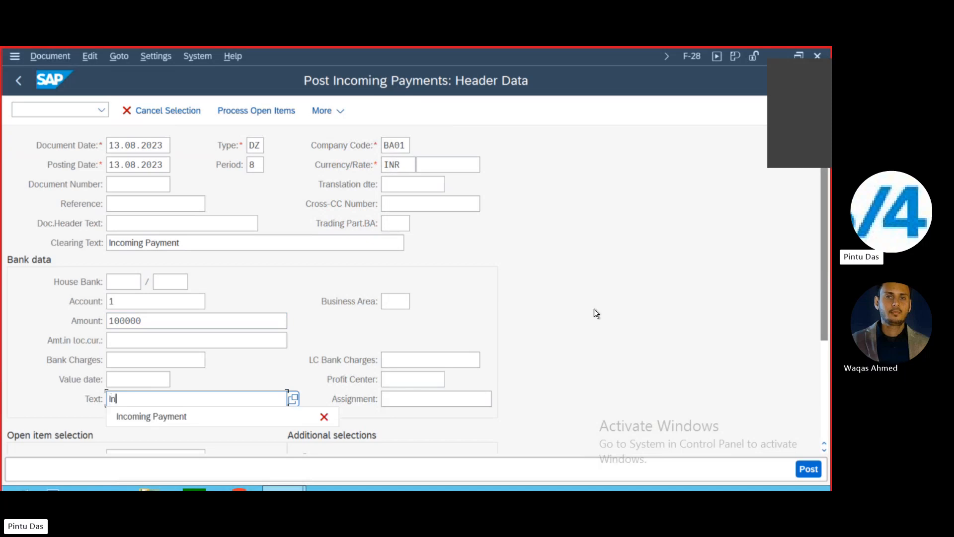
type("coming Payment")
left_click(108, 380)
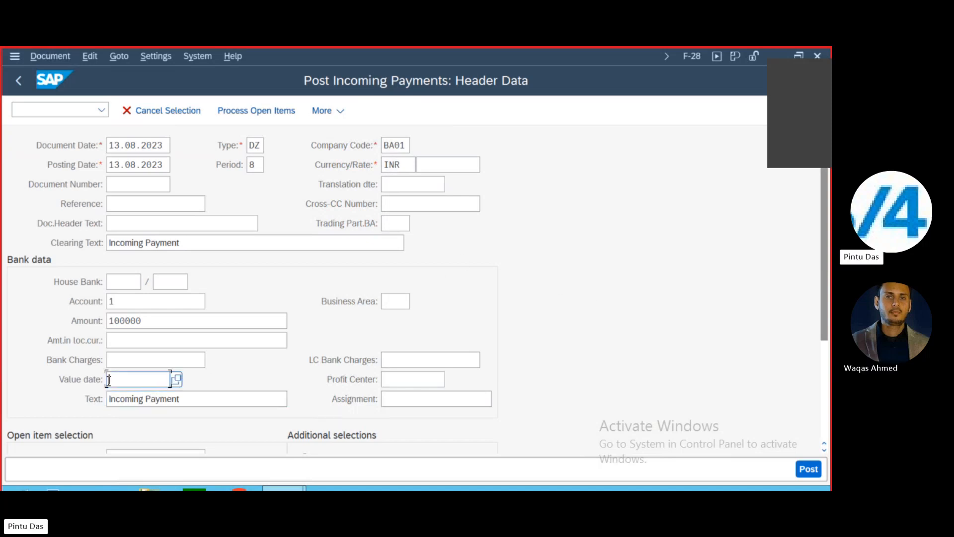
key("F4")
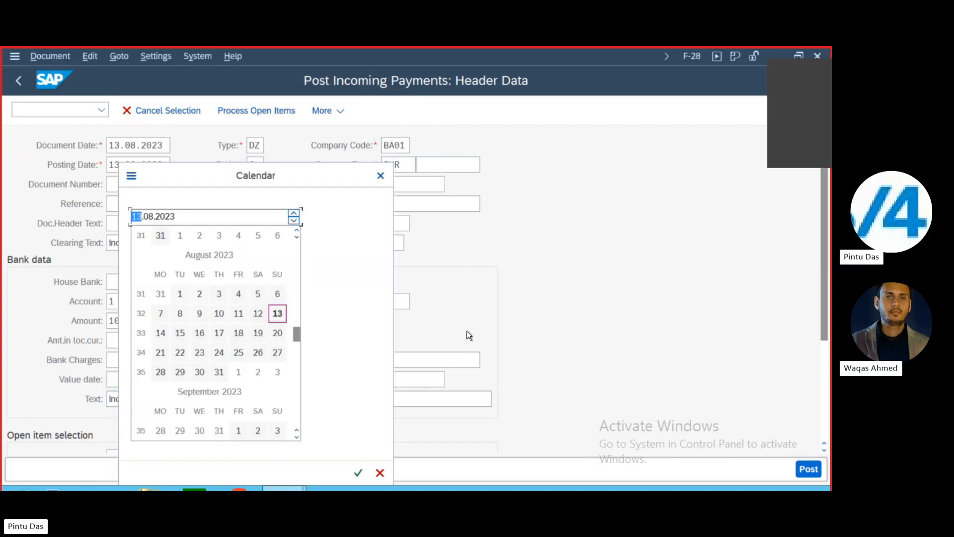
key("Return")
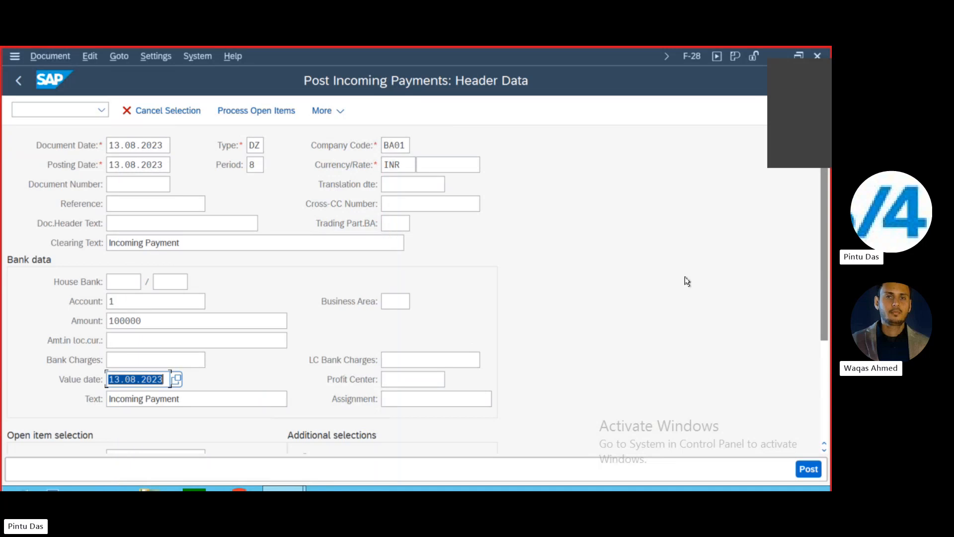
Select customer ABC Franchise Ltd of company code BA01 for the open item selection and process its open items.
scroll(640, 281, "down", 3)
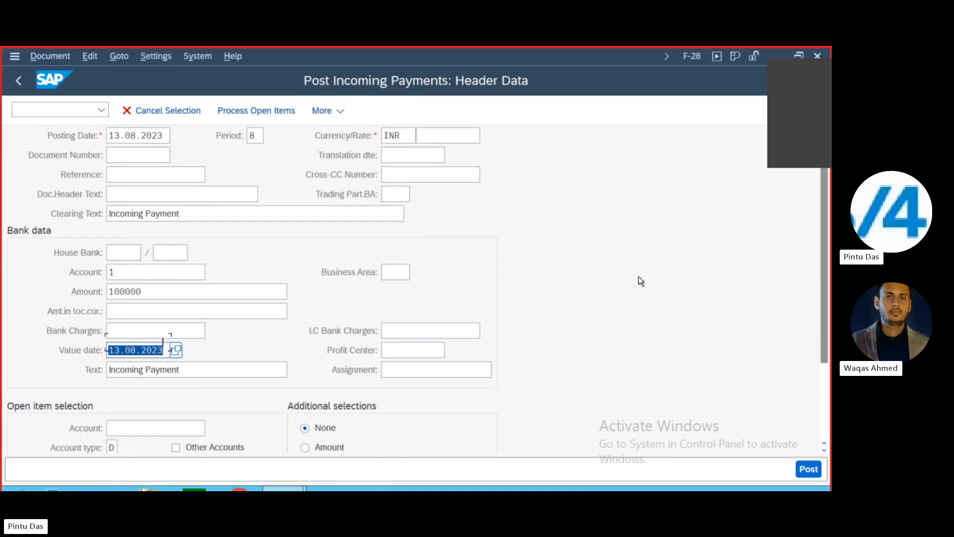
scroll(641, 281, "down", 5)
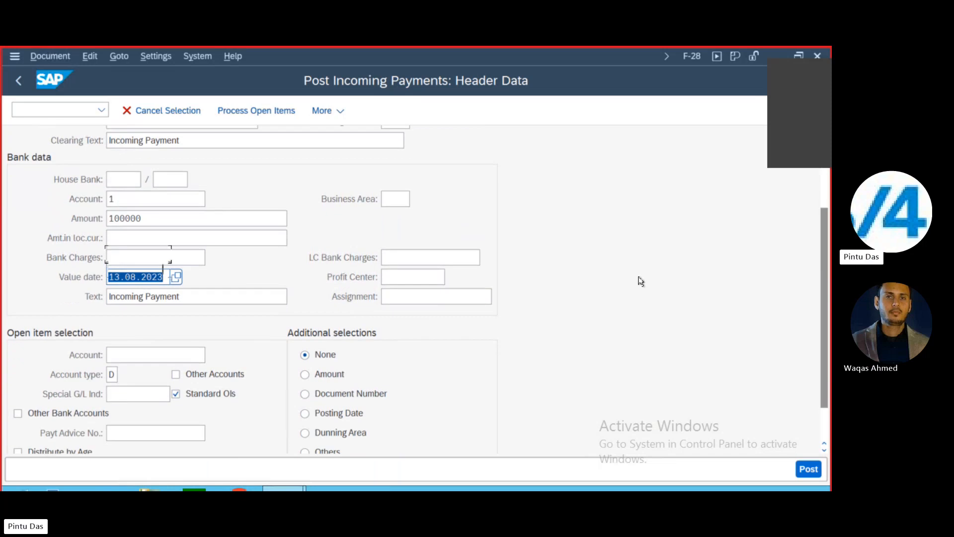
left_click(178, 312)
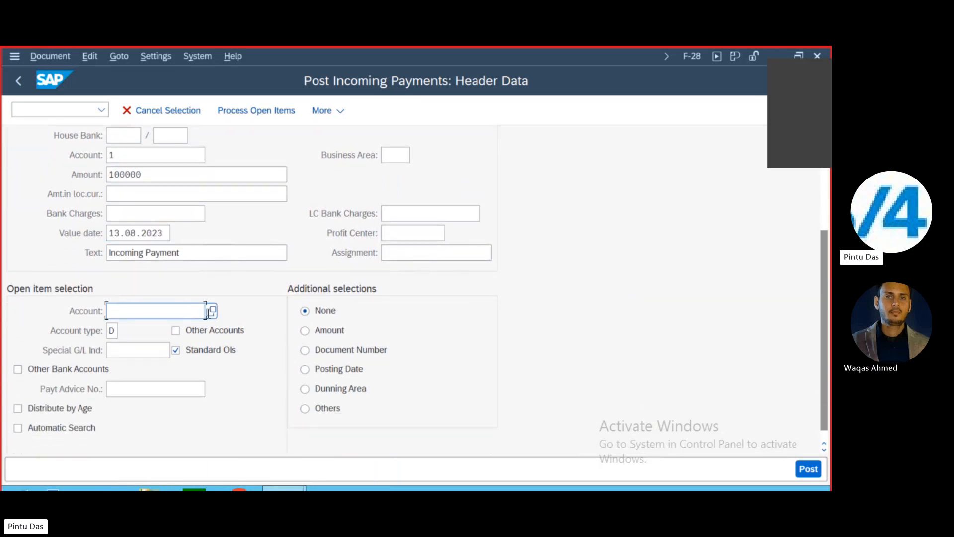
left_click(212, 311)
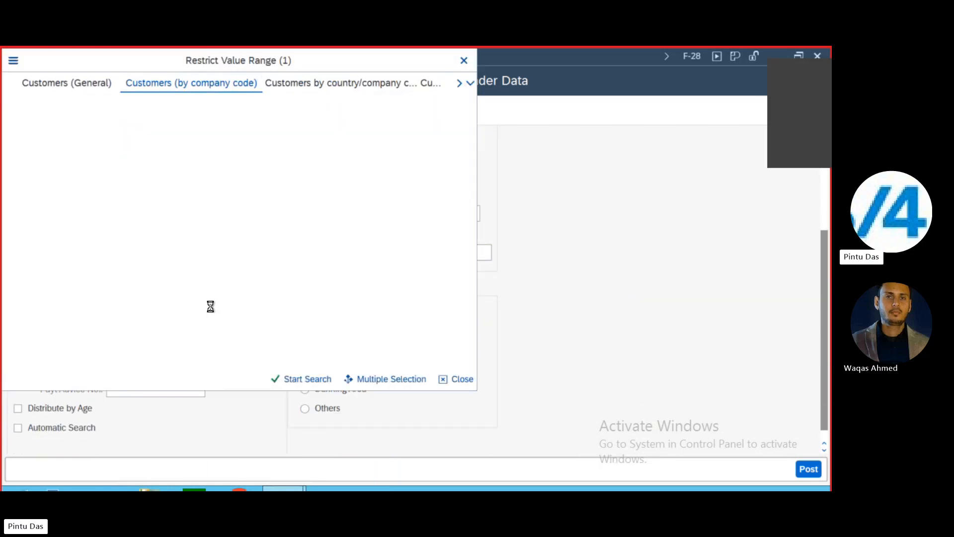
left_click(283, 379)
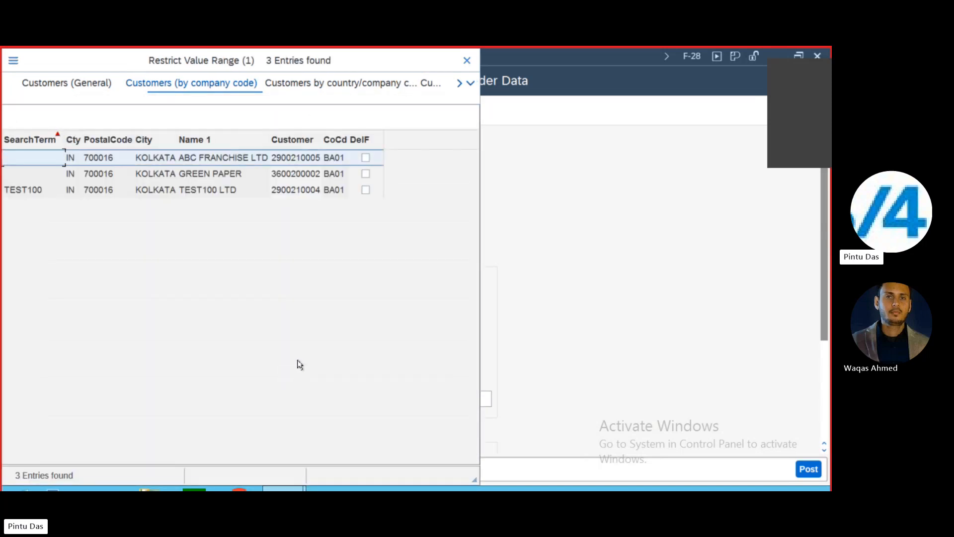
double_click(225, 156)
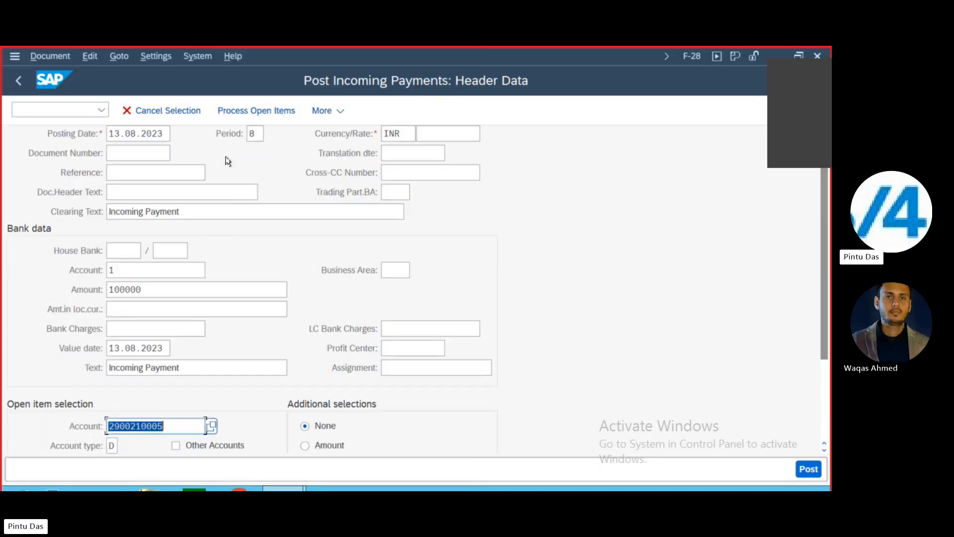
scroll(696, 311, "down", 2)
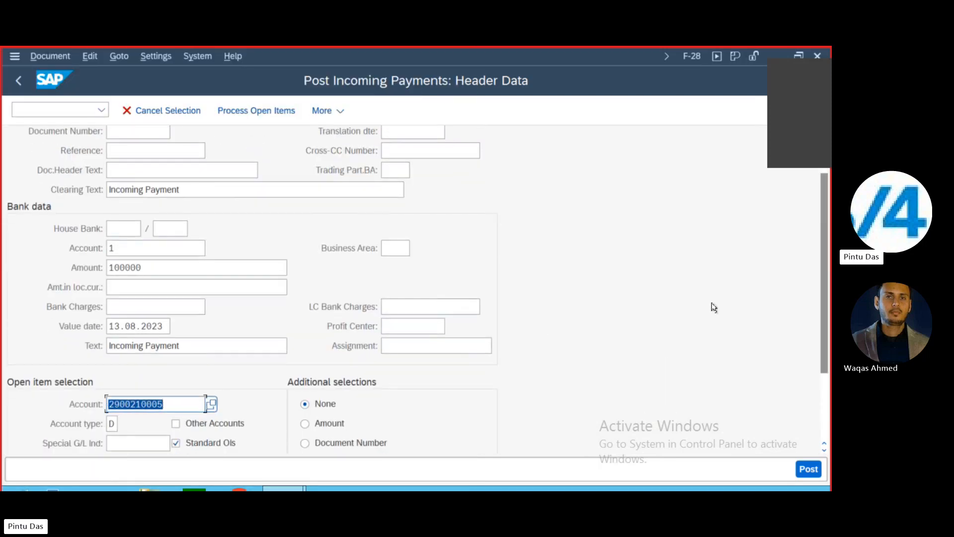
scroll(717, 306, "down", 3)
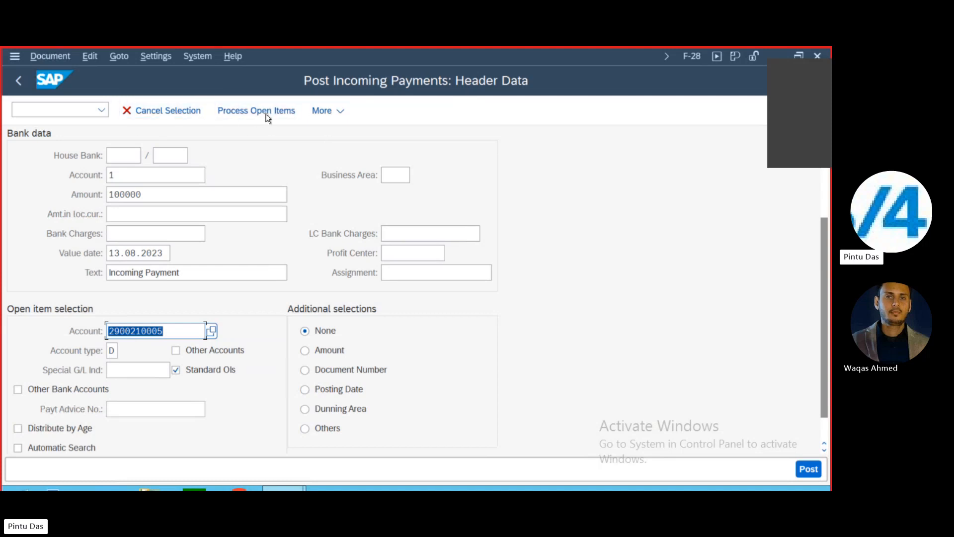
left_click(250, 107)
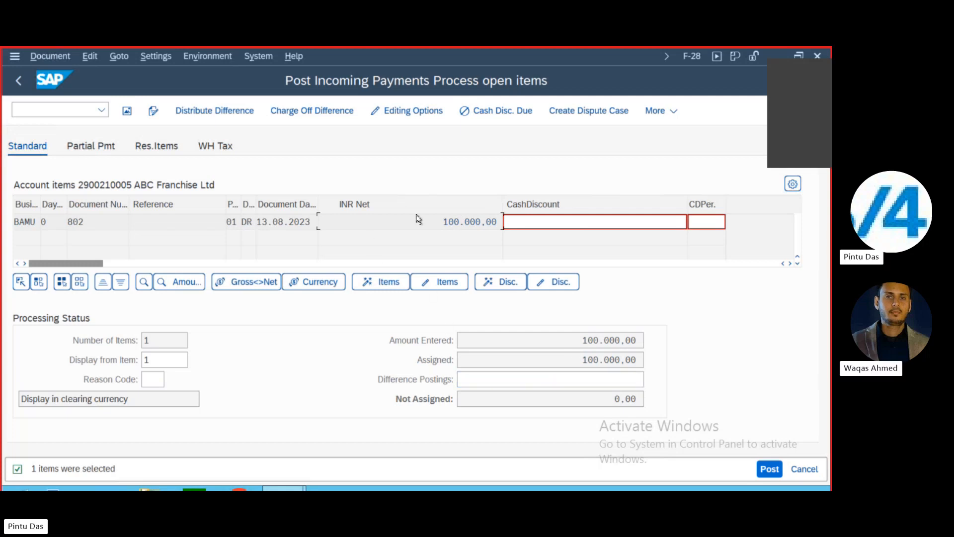
Simulate the incoming payment document for ABC Franchise Ltd and post it.
left_click(51, 54)
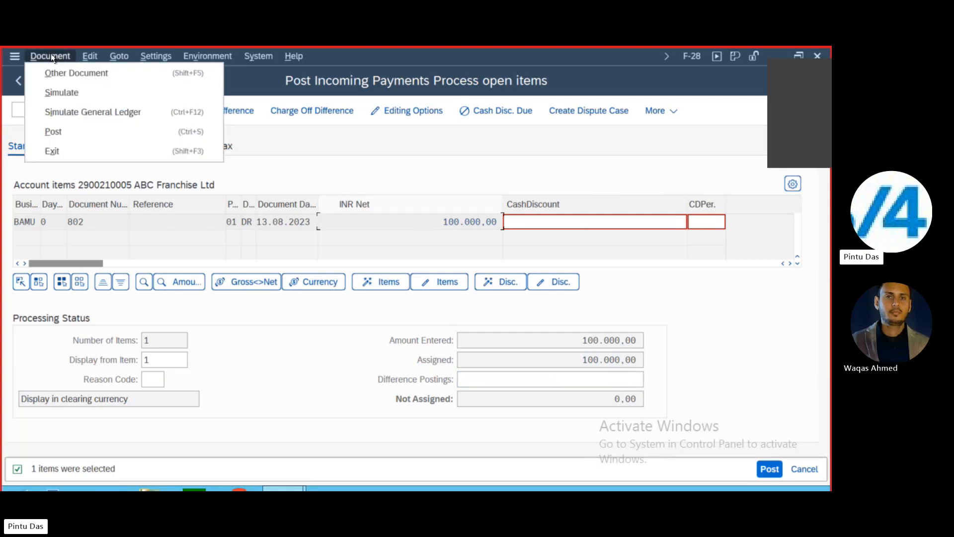
left_click(50, 91)
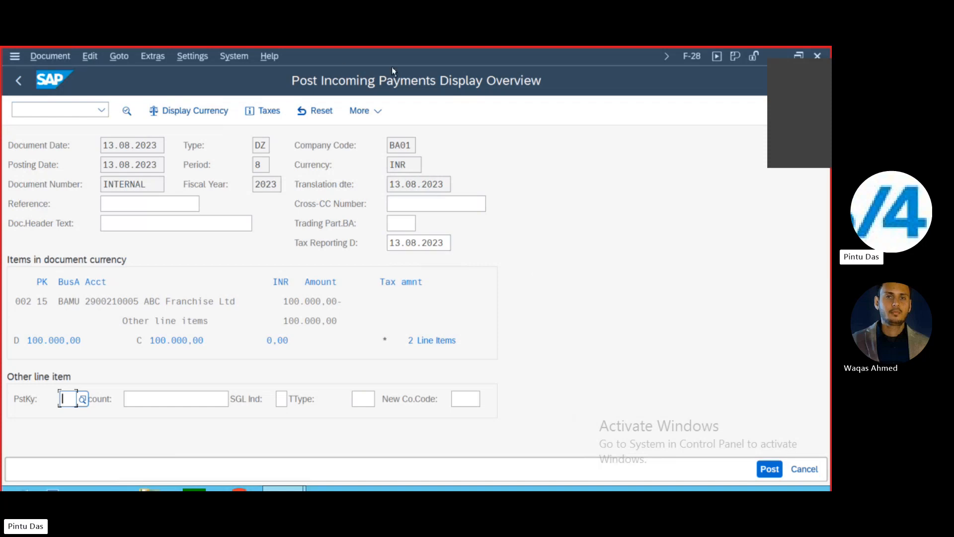
left_click(768, 469)
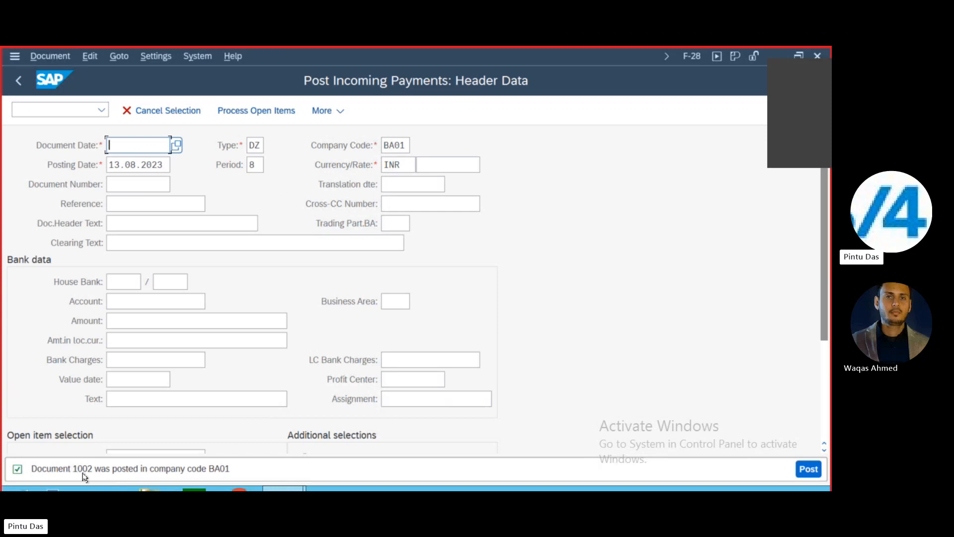
Display the newly posted payment document of company code BA01, fiscal year 2023, with transaction FB03.
left_click(33, 108)
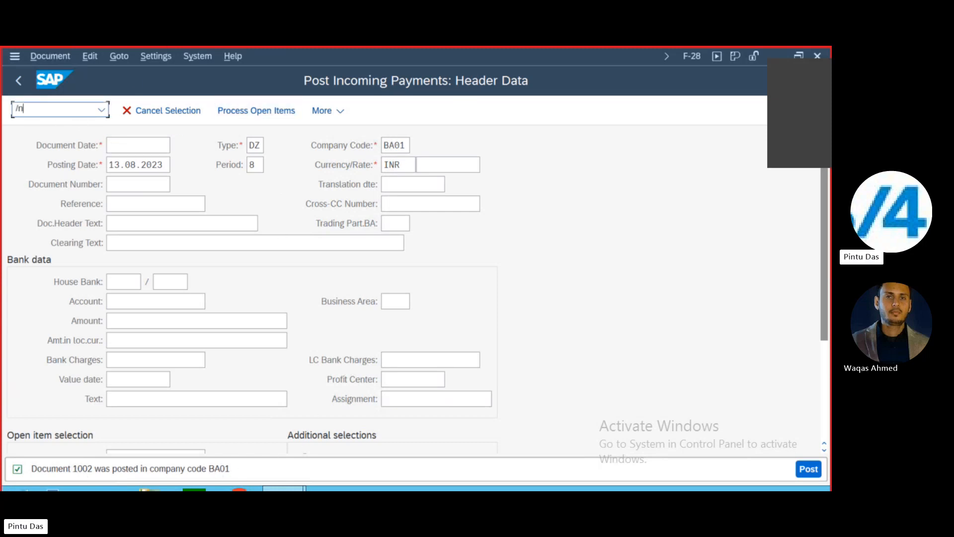
type("/nFB03")
key("Return")
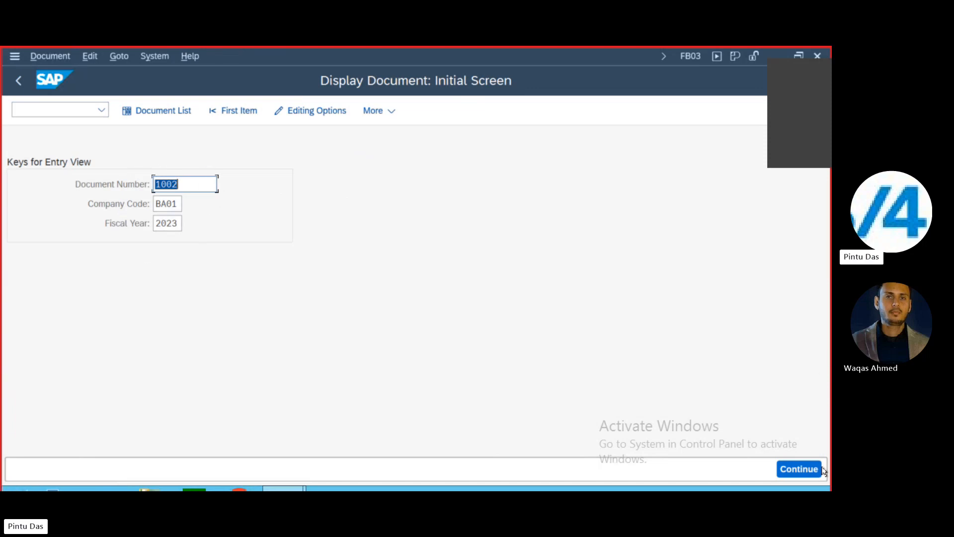
left_click(807, 469)
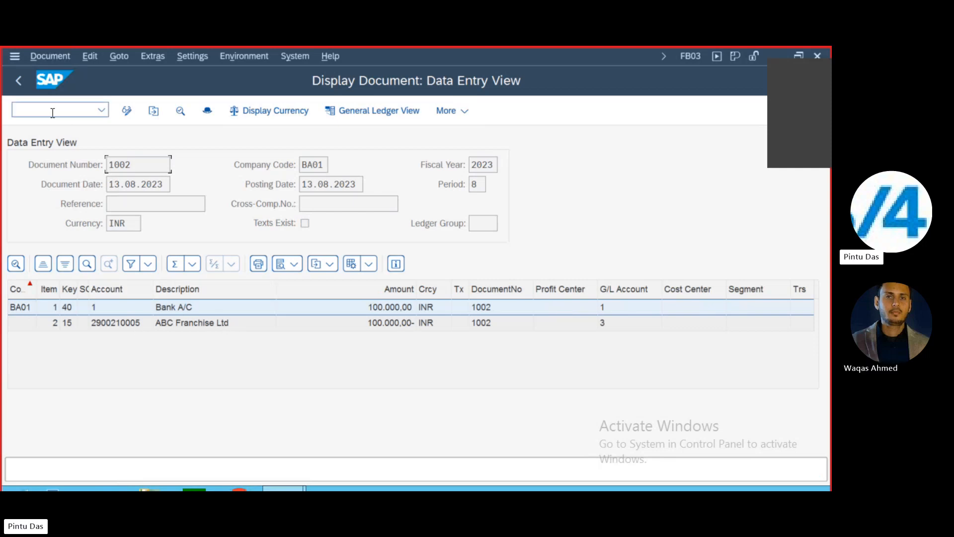
Check ABC Franchise Ltd in company code BA01 for items open at 13.08.2023 with transaction FBL5N.
type("nfbl5n")
key("Return")
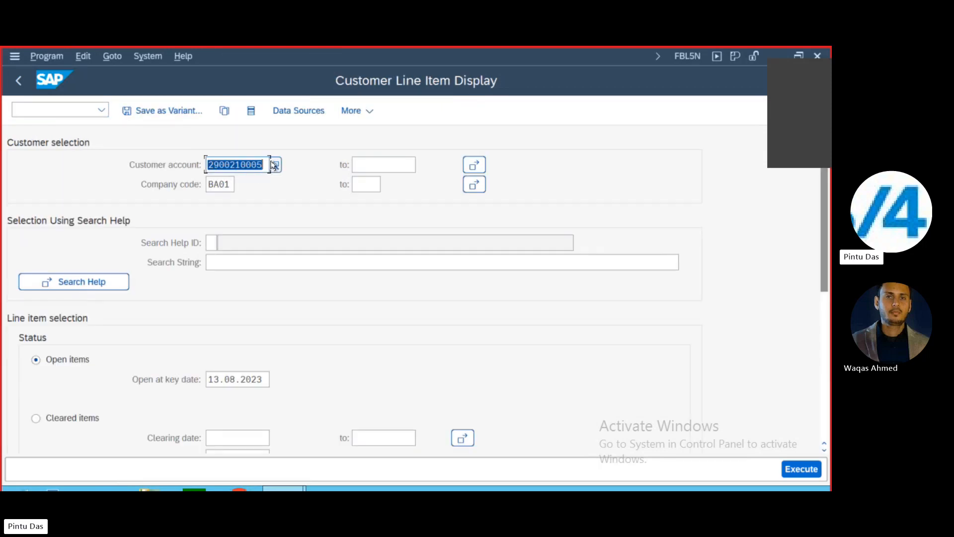
left_click(804, 468)
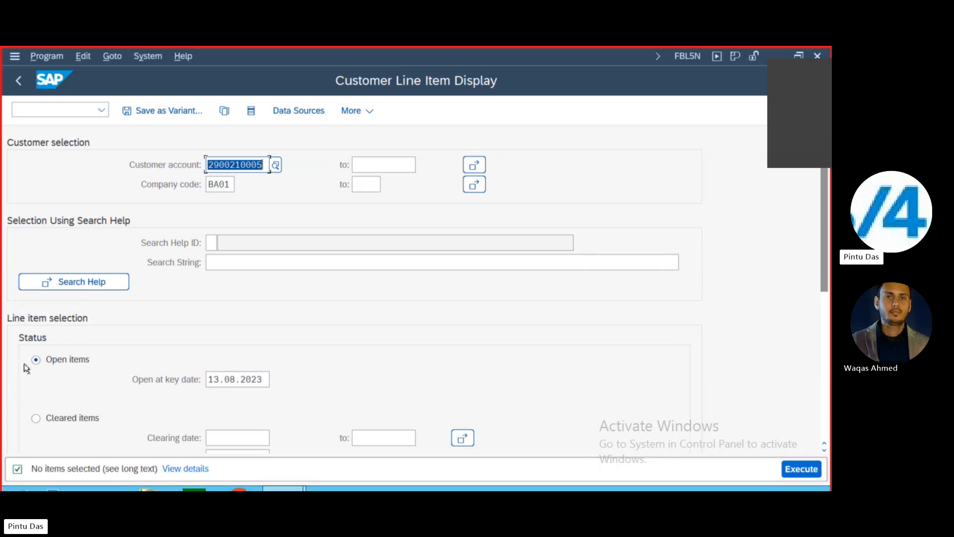
Display ABC Franchise Ltd's cleared items in company code BA01 with clearing date 13.08.2023, and return to the selection screen.
left_click(35, 419)
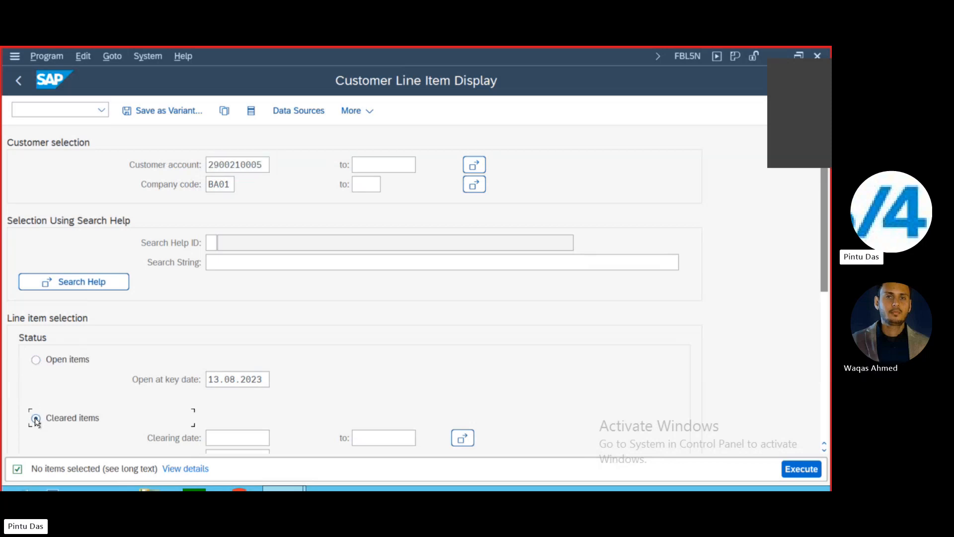
left_click(243, 439)
key("F4")
key("Return")
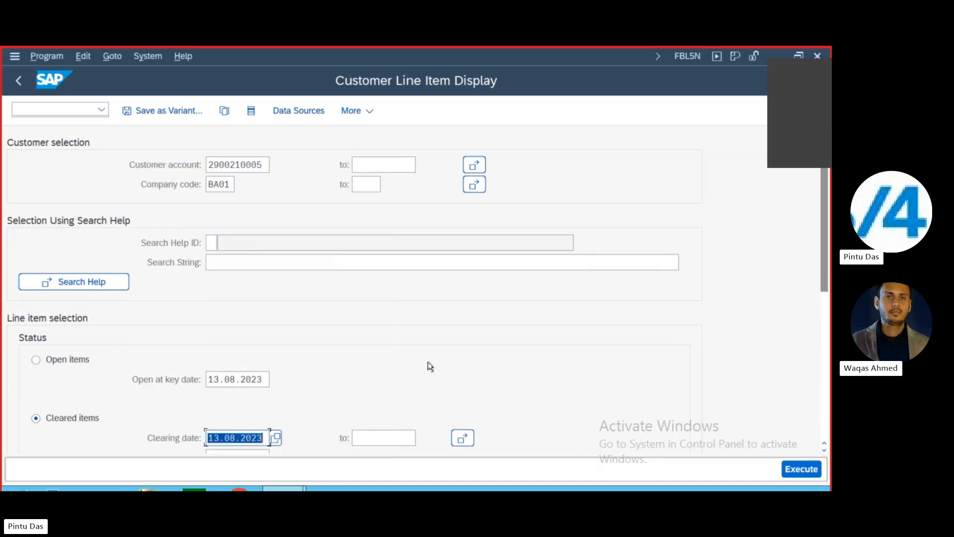
left_click(803, 468)
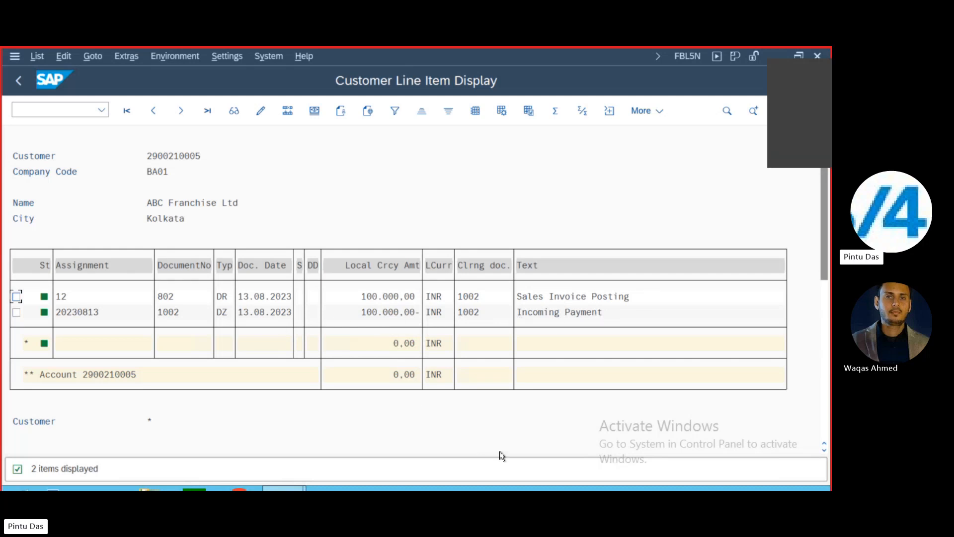
left_click(55, 109)
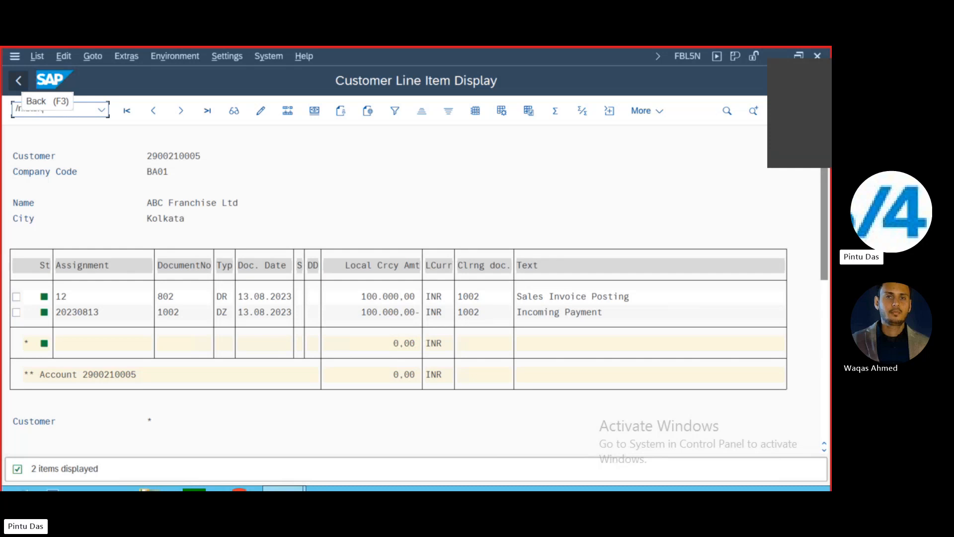
left_click(11, 82)
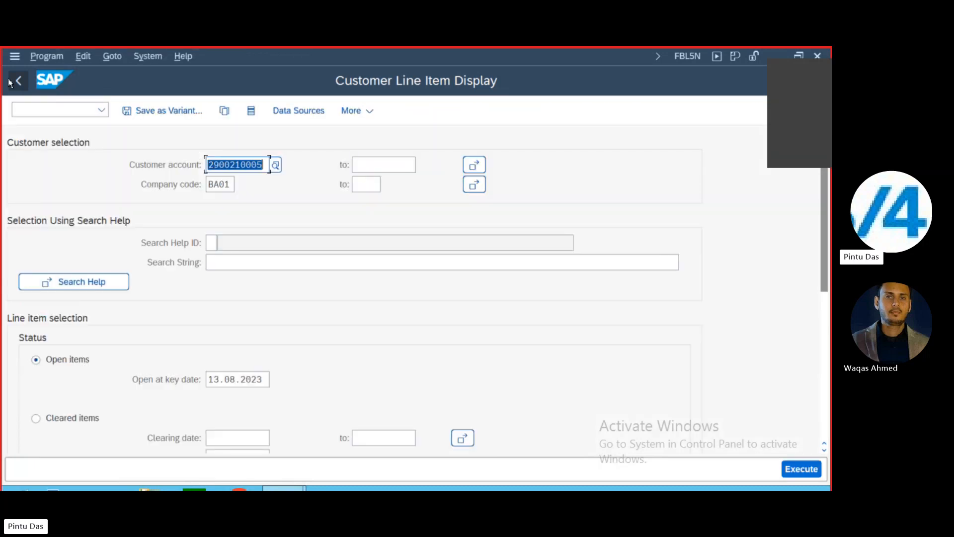
Open the G/L account line item display with transaction FBL3N.
left_click(30, 111)
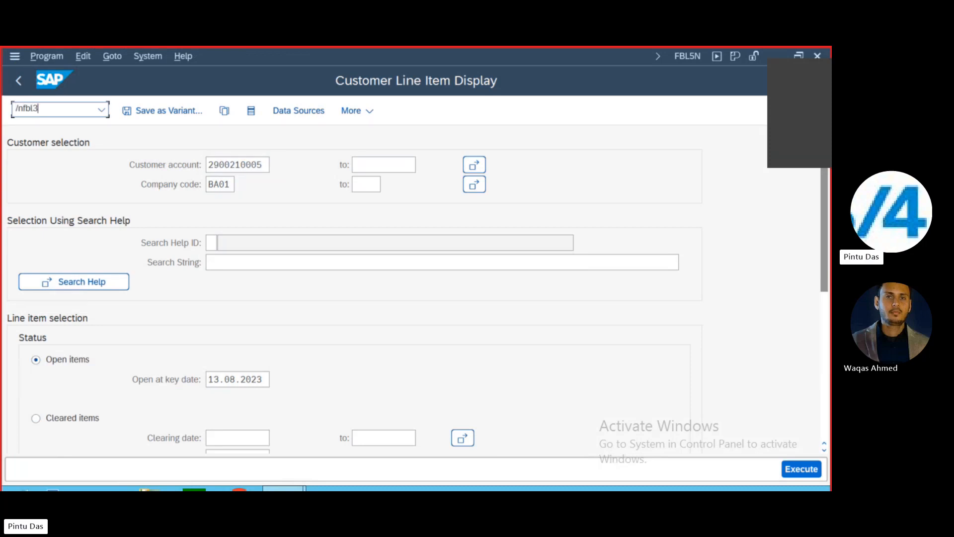
type("/nfbl3n")
key("Return")
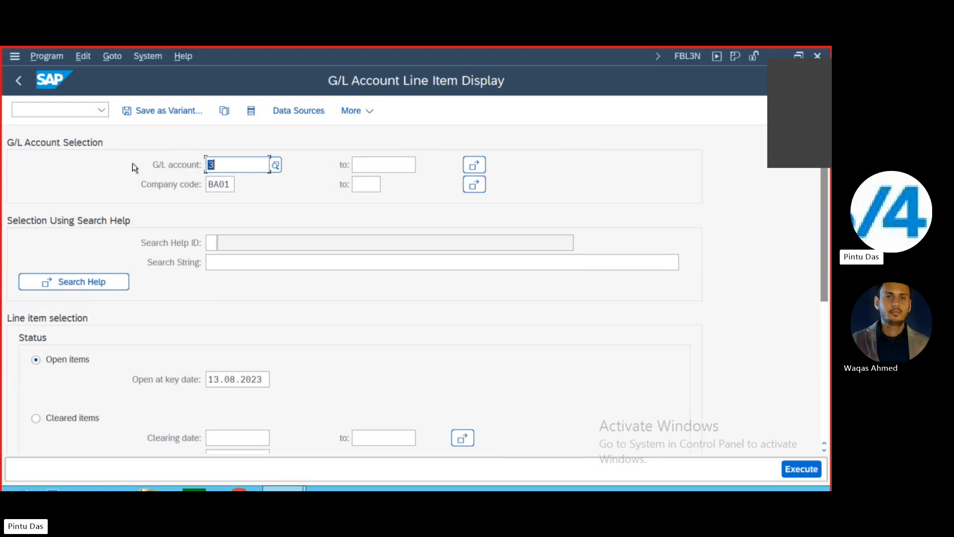
left_click(276, 167)
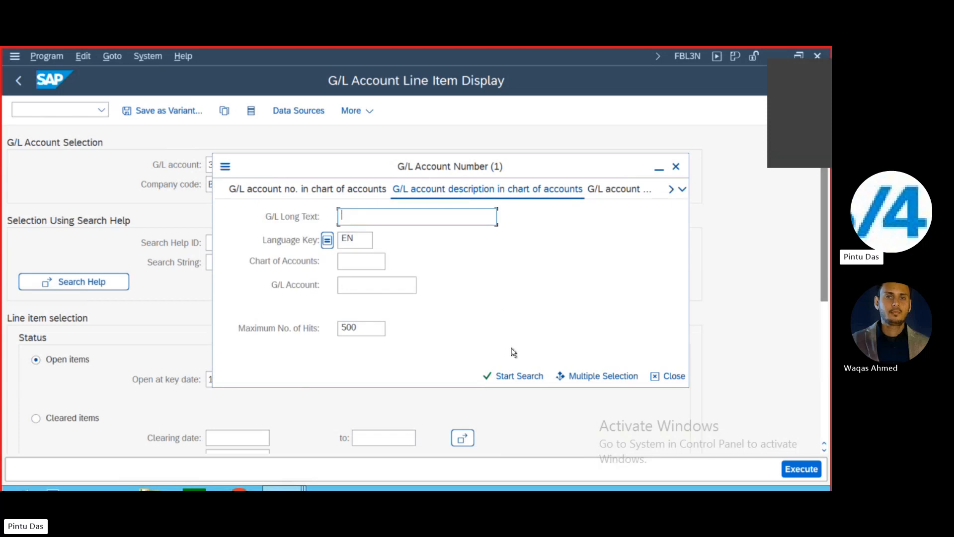
left_click(510, 374)
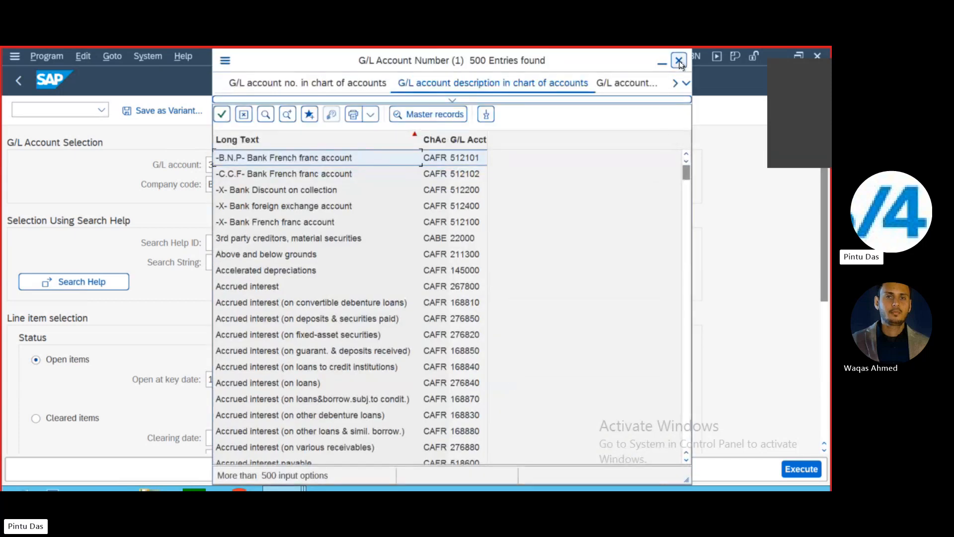
left_click(679, 60)
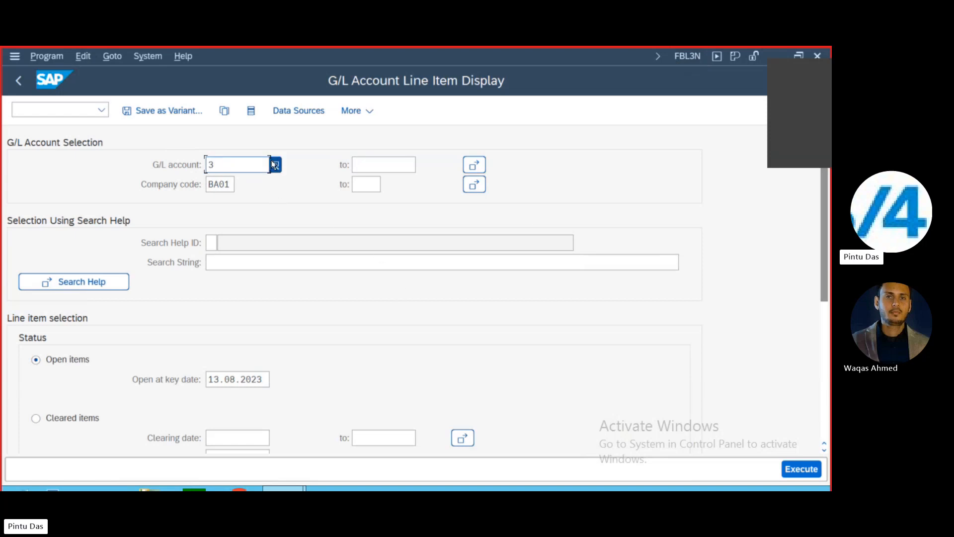
Search the G/L accounts of chart of accounts BACH and select Bank Account for the line item display.
left_click(273, 165)
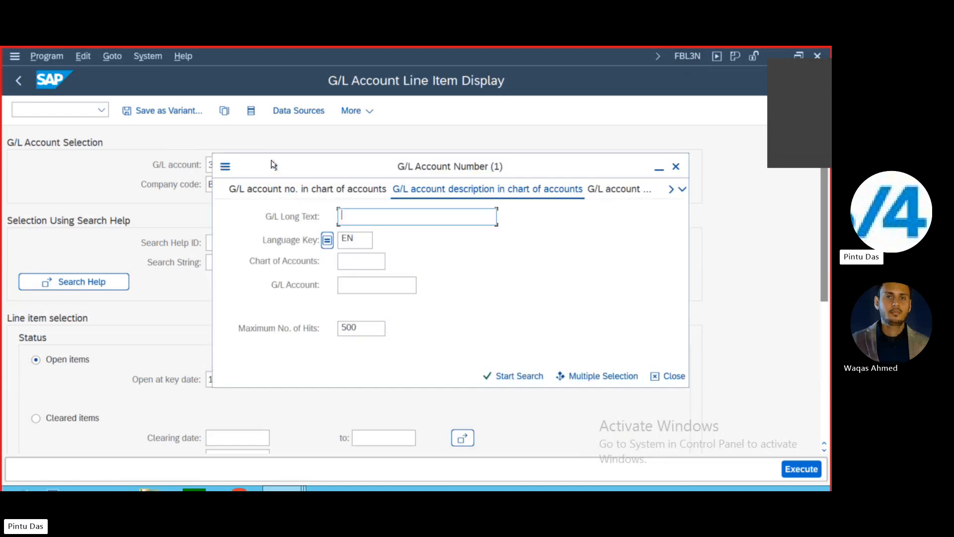
left_click(347, 264)
type("B")
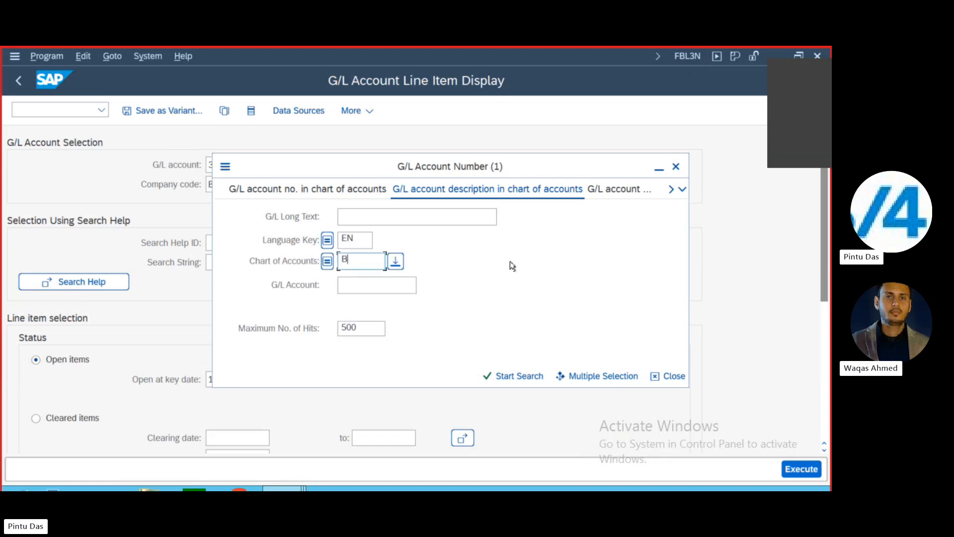
type("ACN")
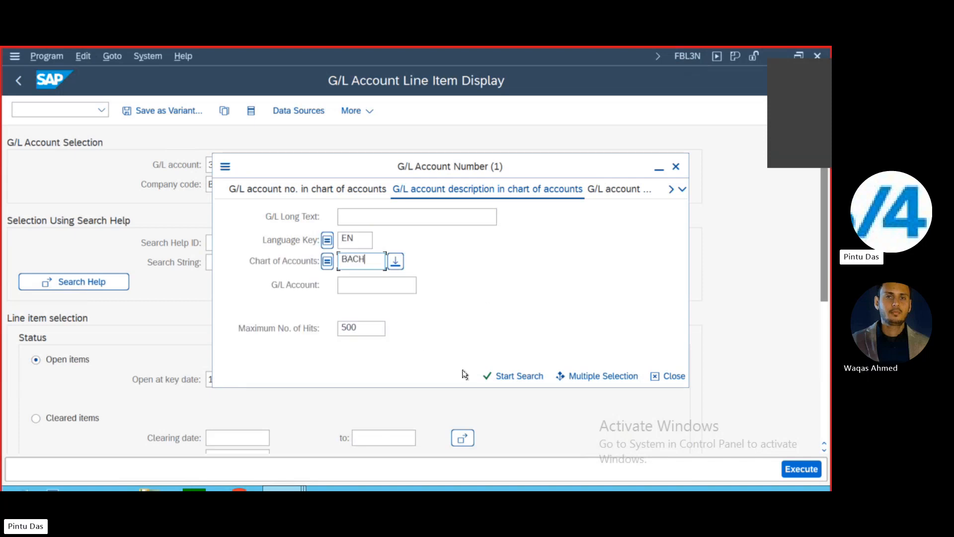
left_click(486, 377)
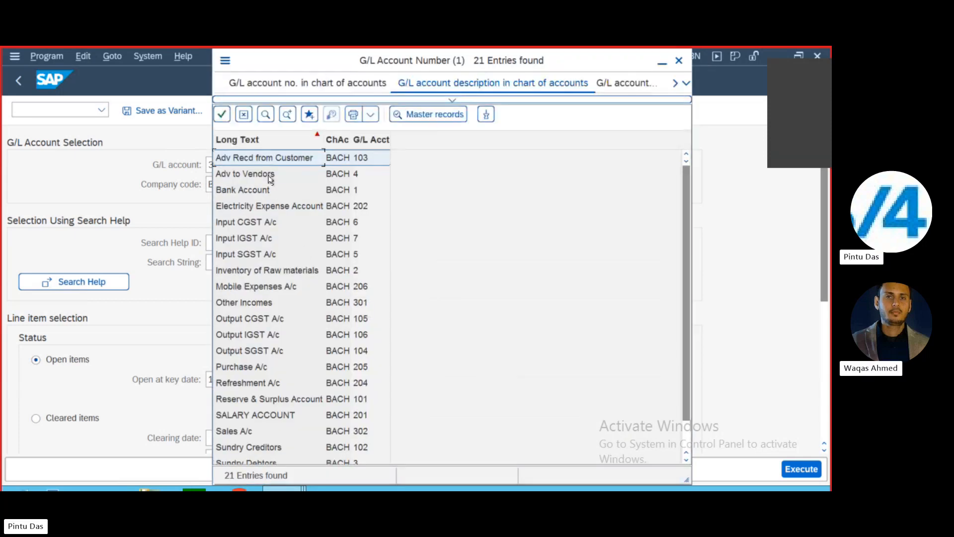
double_click(244, 195)
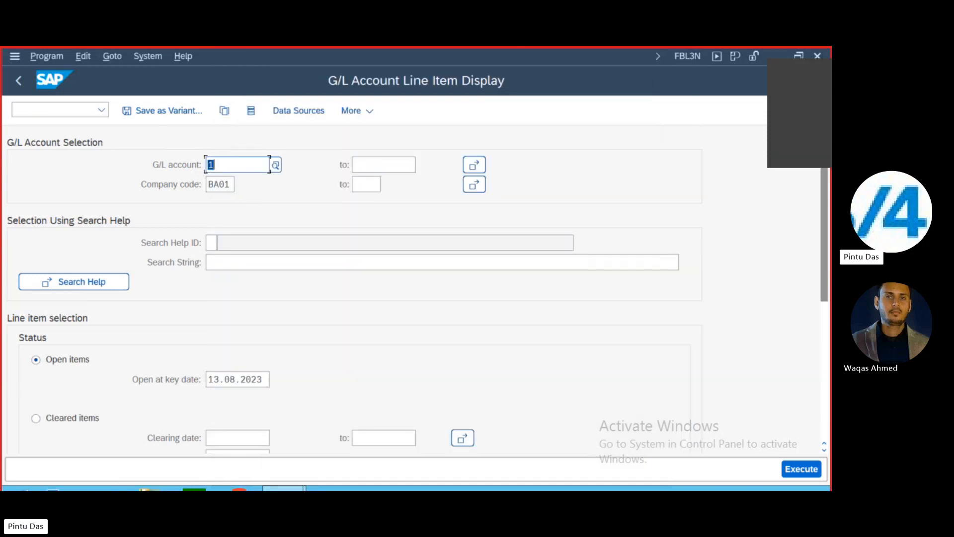
Check the Bank Account line items of company code BA01 open at 13.08.2023 through to the account total, and return to the selection.
left_click(798, 469)
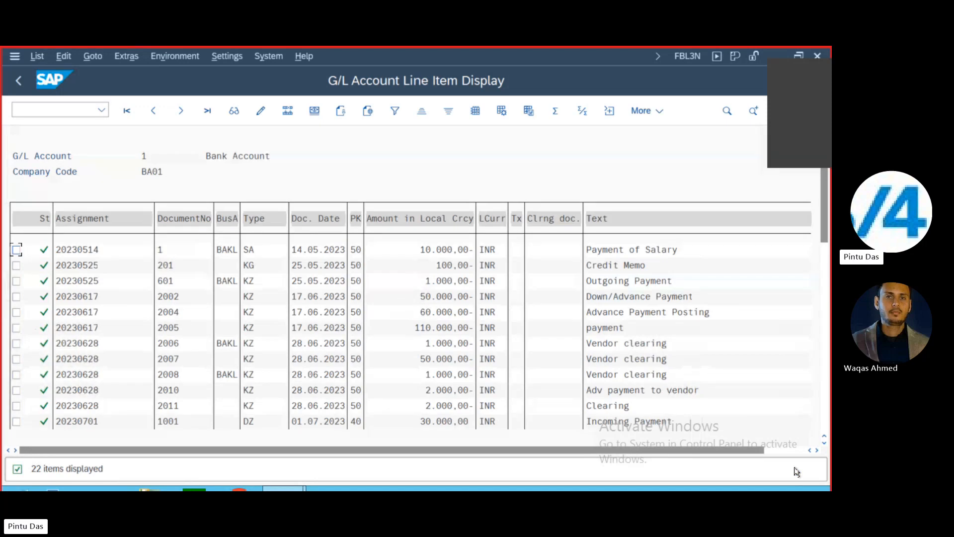
scroll(800, 372, "down", 1)
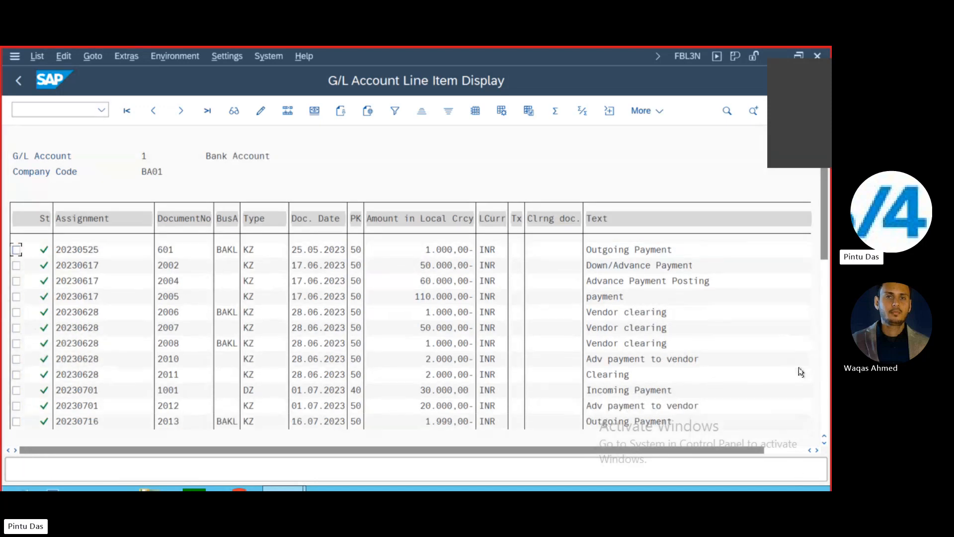
scroll(800, 372, "down", 4)
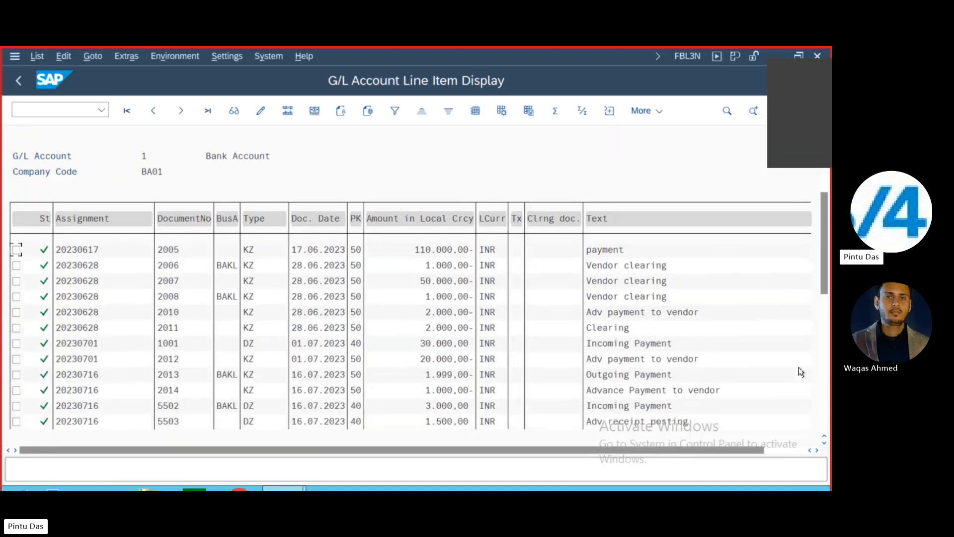
scroll(799, 368, "down", 5)
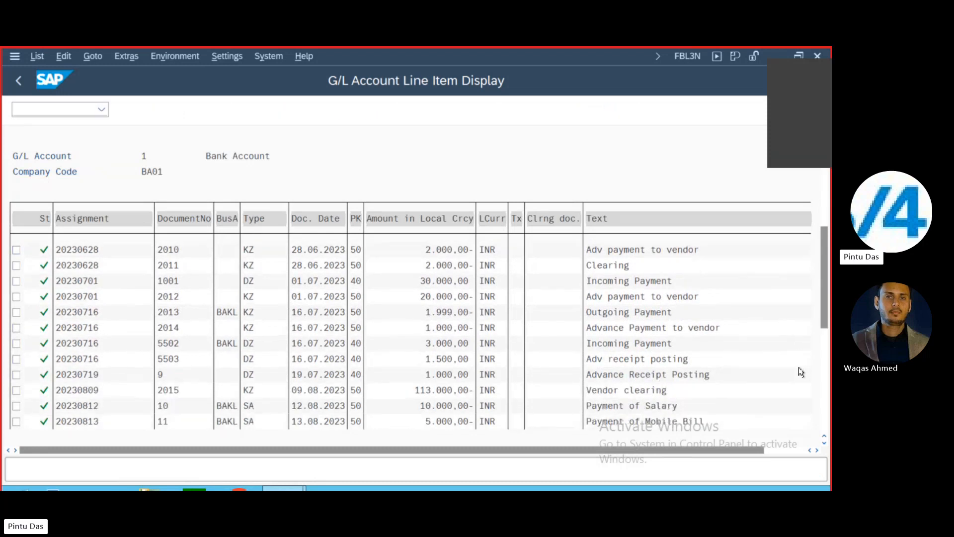
scroll(798, 371, "down", 3)
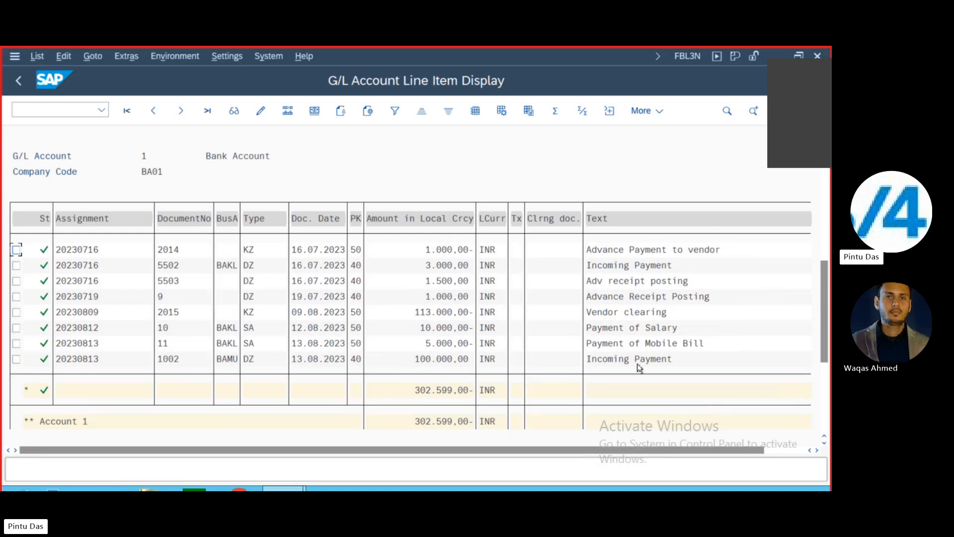
left_click(19, 81)
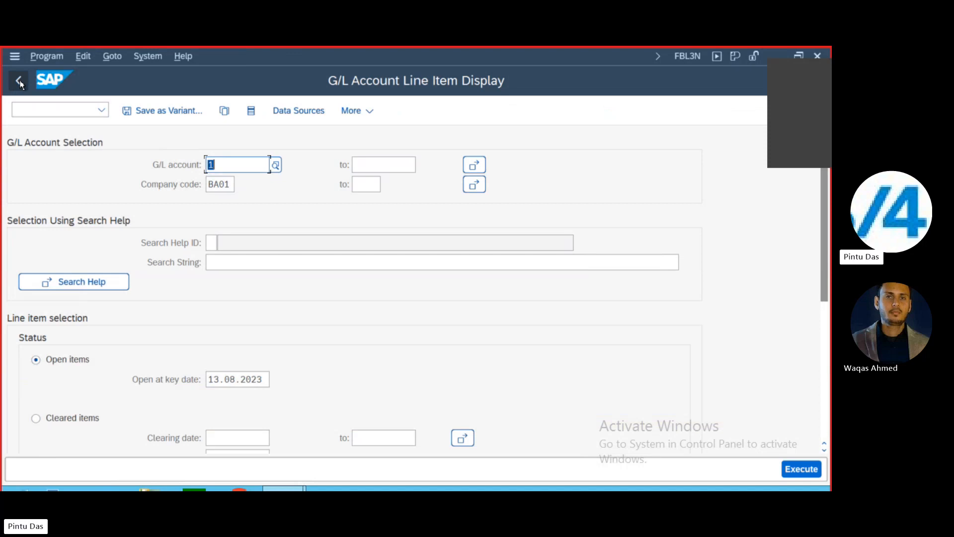
Search the G/L accounts of chart of accounts BACH and select Sundry Debtors instead.
left_click(276, 166)
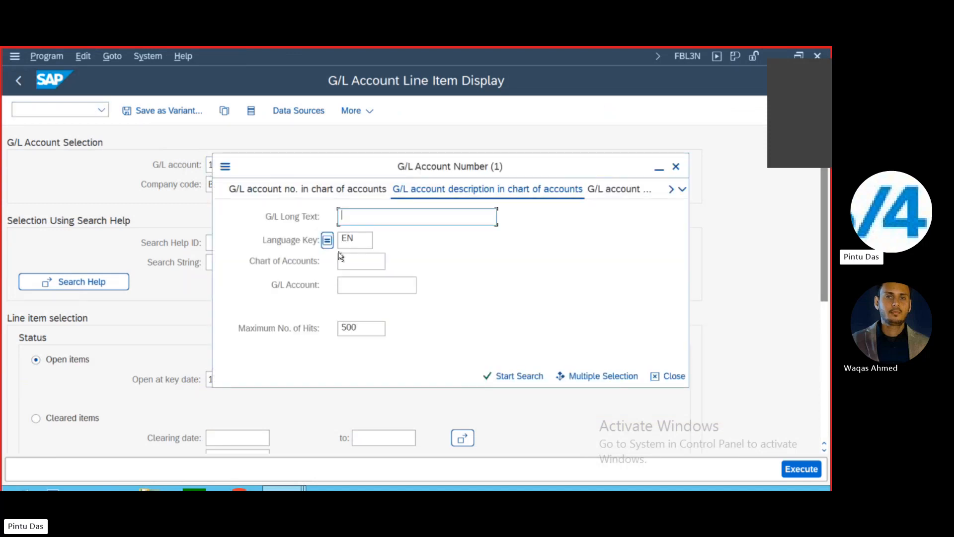
left_click(348, 260)
type("BACH")
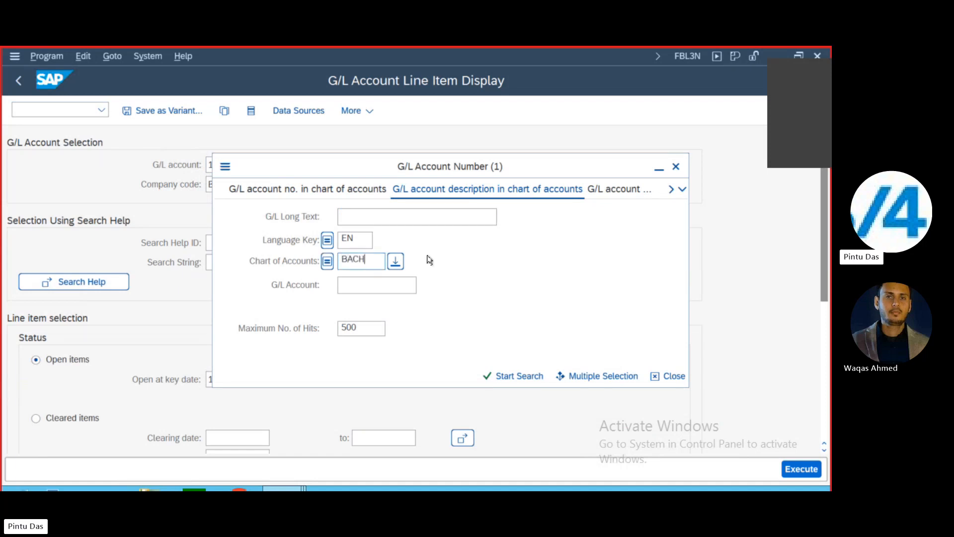
key("Return")
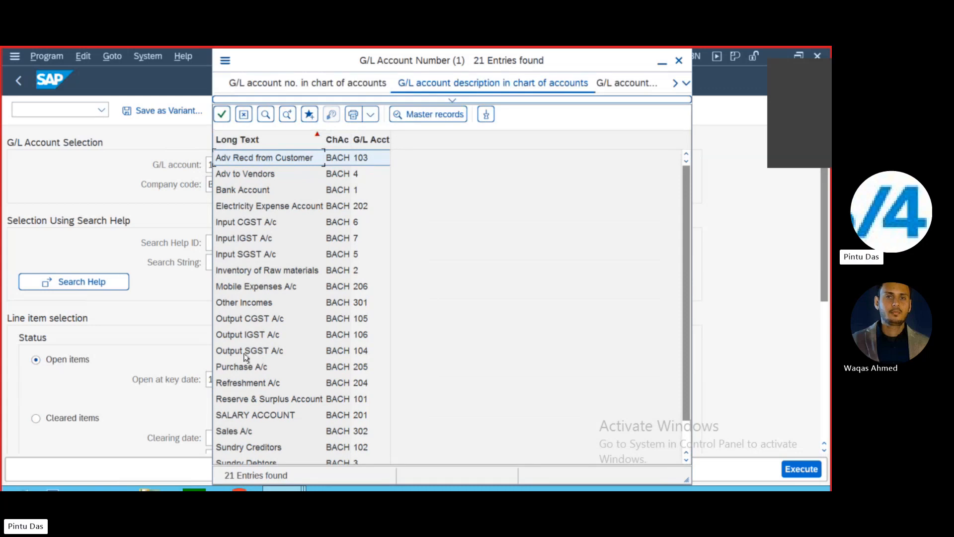
scroll(267, 437, "down", 1)
double_click(264, 431)
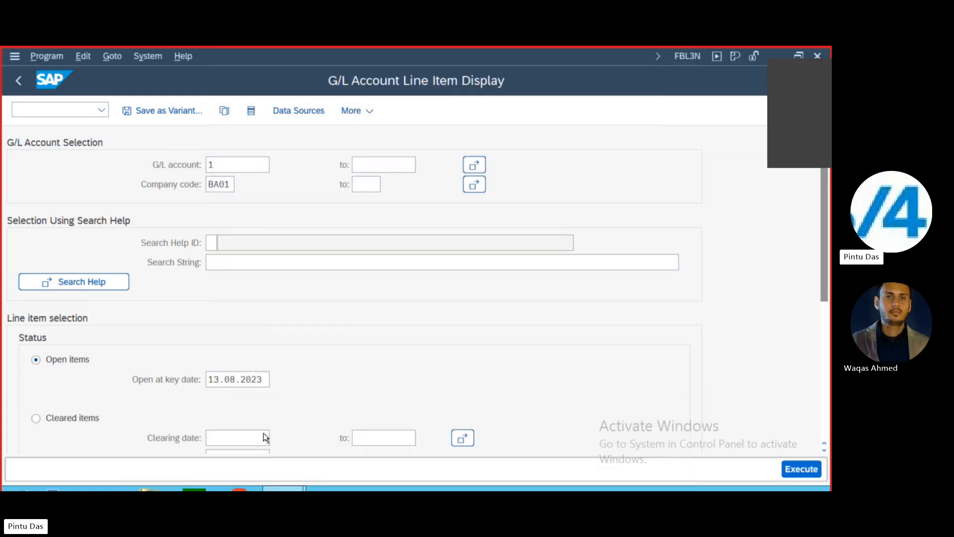
Check the Sundry Debtors line items of company code BA01 open at 13.08.2023, and return to the selection.
left_click(796, 467)
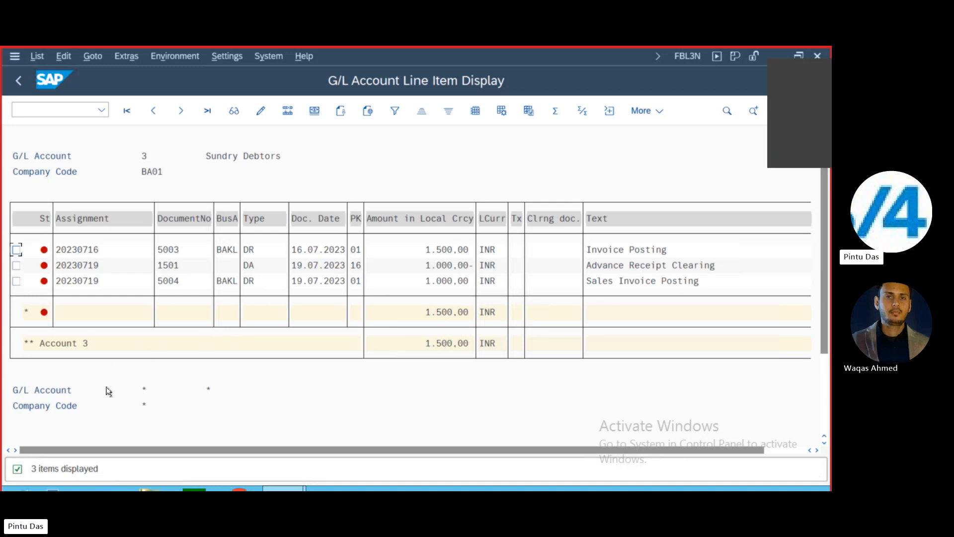
scroll(309, 374, "down", 2)
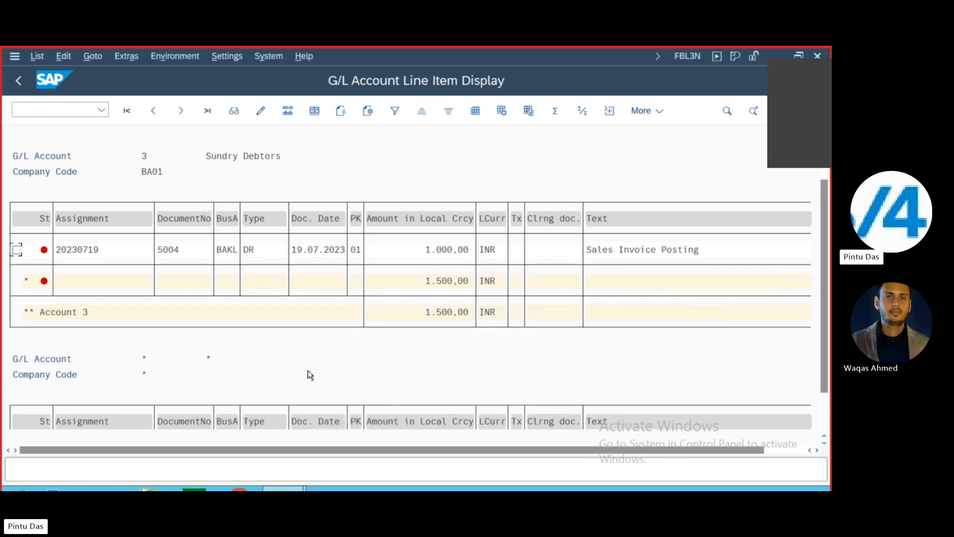
scroll(309, 373, "up", 2)
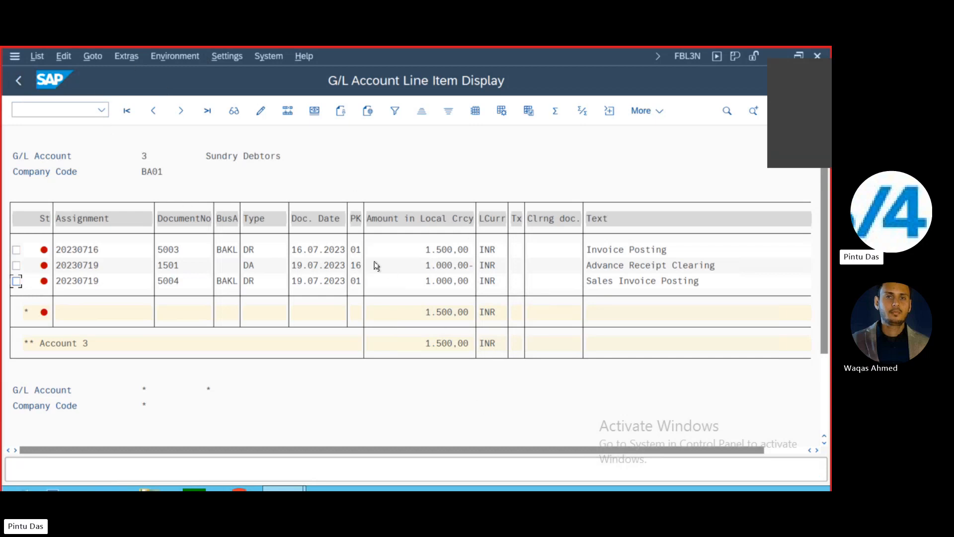
left_click(19, 83)
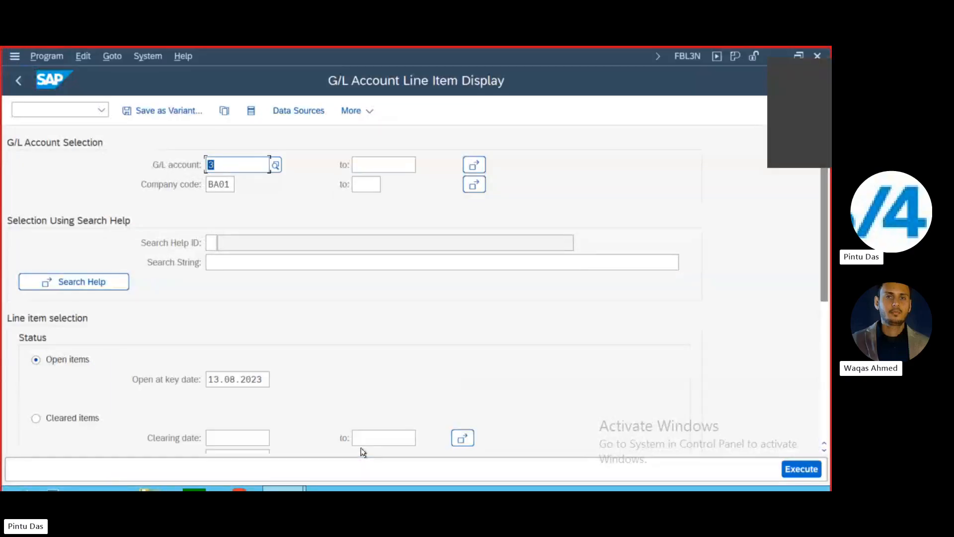
View the initial screen for creating sales documents with transaction VA01, and return to SAP Easy Access.
left_click(51, 111)
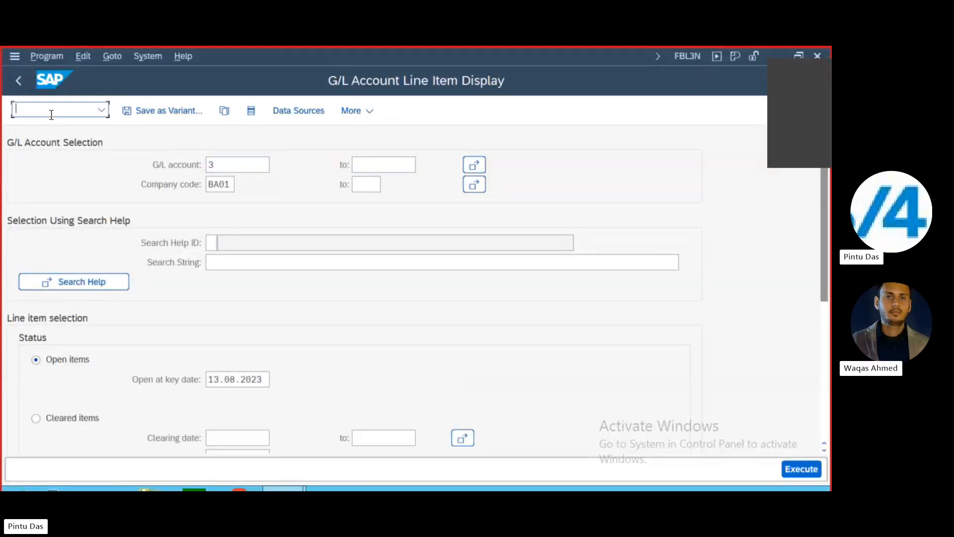
type("/n")
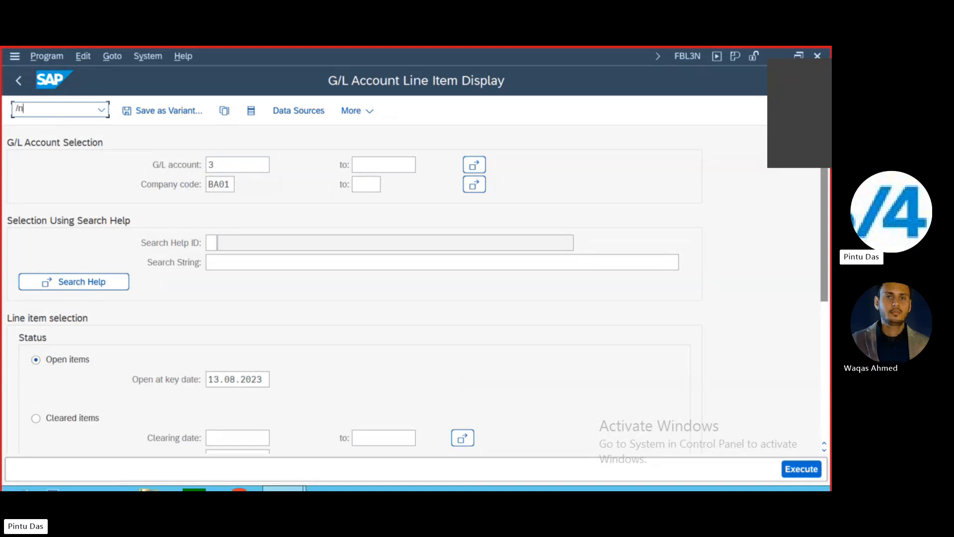
type("VA01")
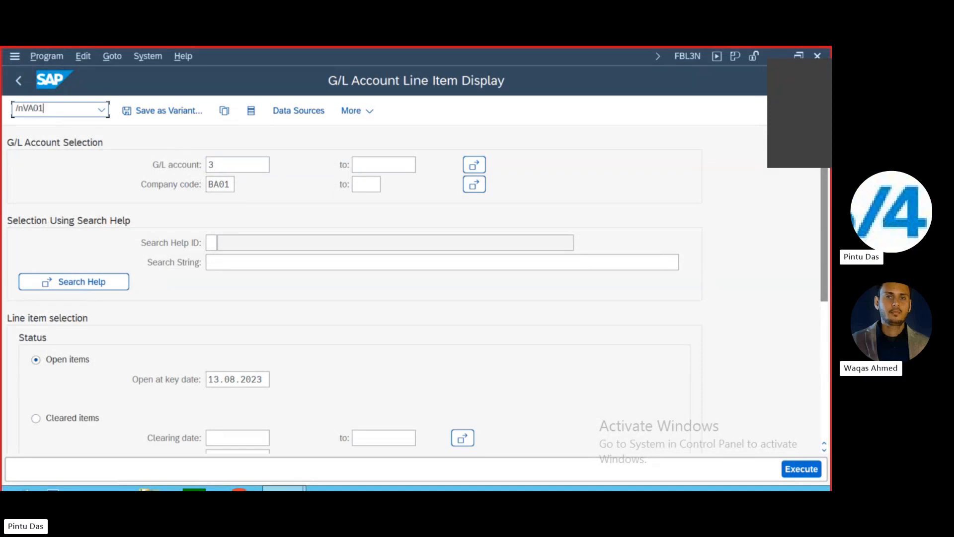
key("Return")
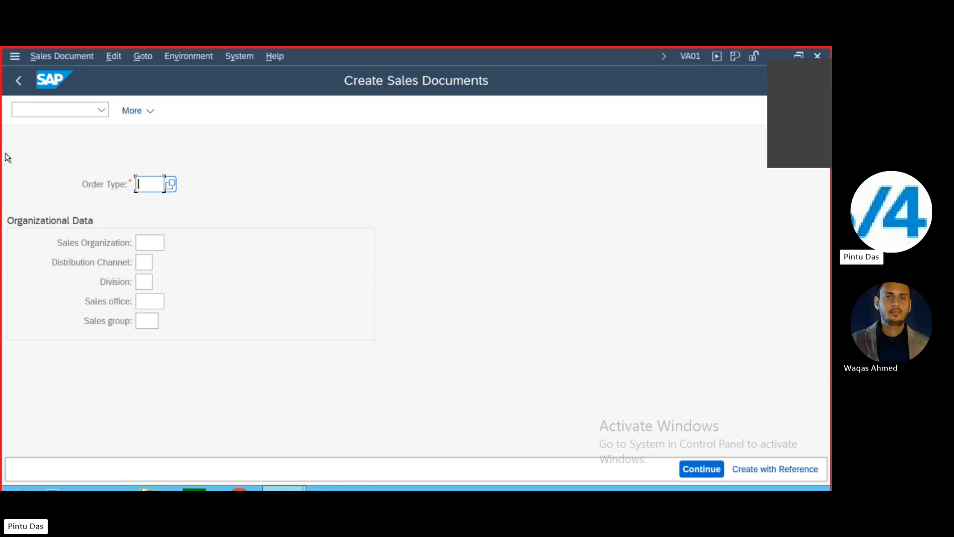
left_click(18, 81)
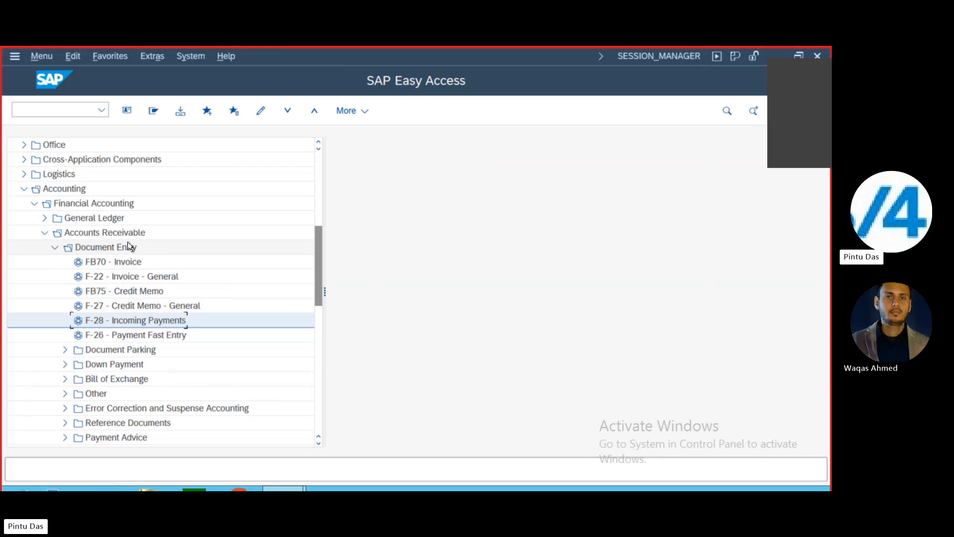
Call transaction VA01 again to view the entry screen for sales documents.
left_click(46, 105)
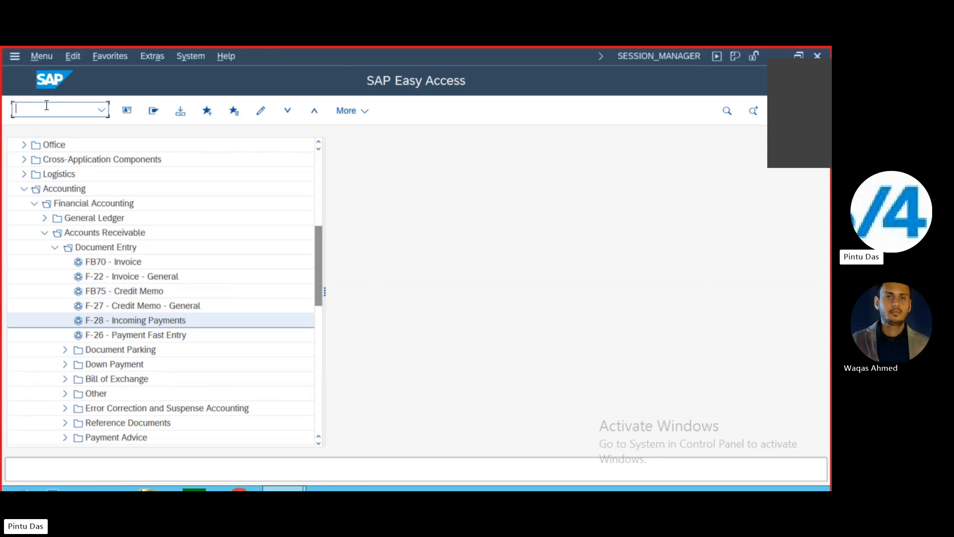
type("/nva")
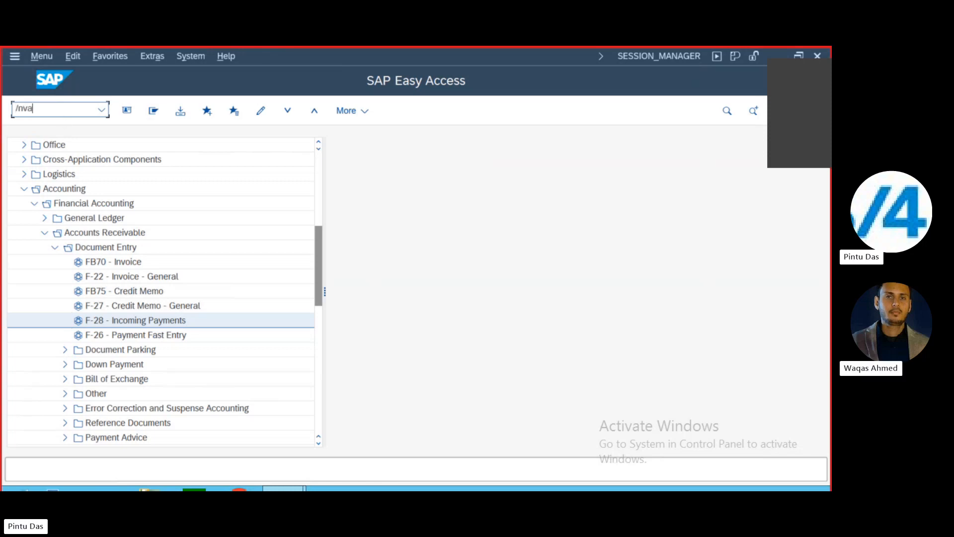
type("01")
key("Return")
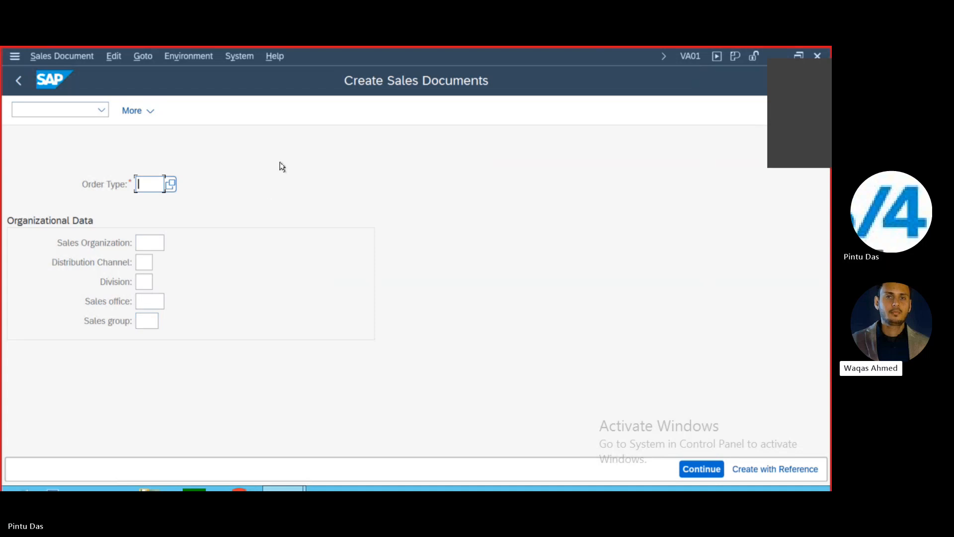
Call transaction FD01, and locate FD01 - Create among the Accounts Receivable master records in SAP Easy Access.
left_click(47, 108)
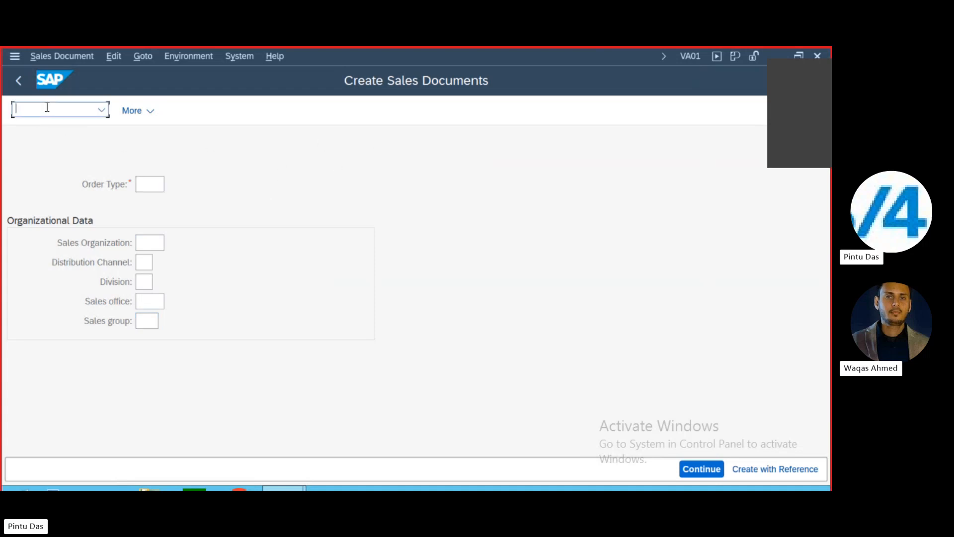
type("/n")
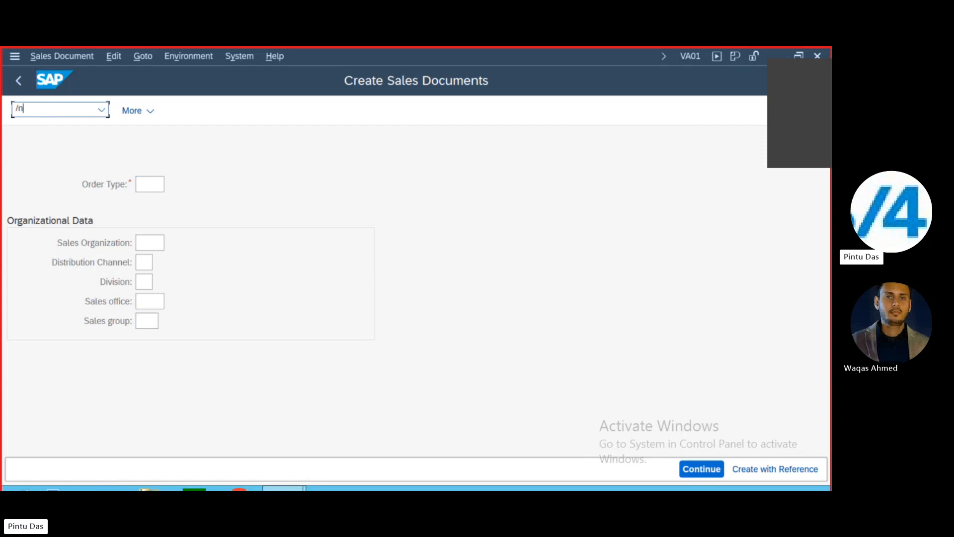
type("FD01")
key("Return")
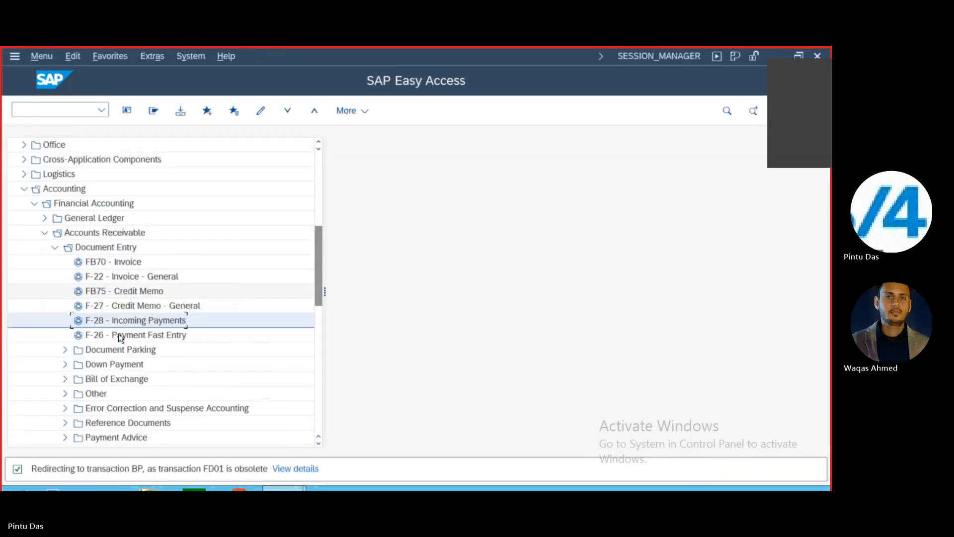
scroll(171, 362, "down", 2)
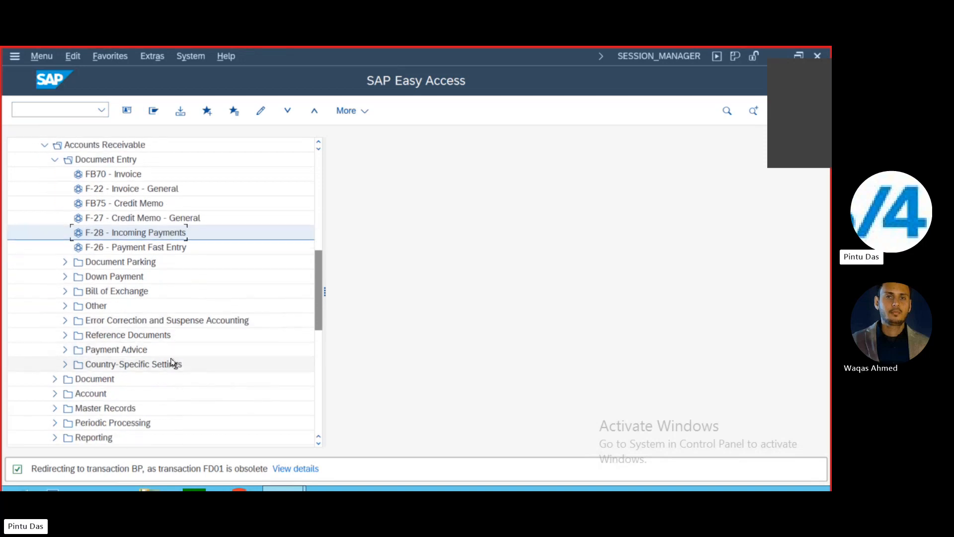
left_click(53, 408)
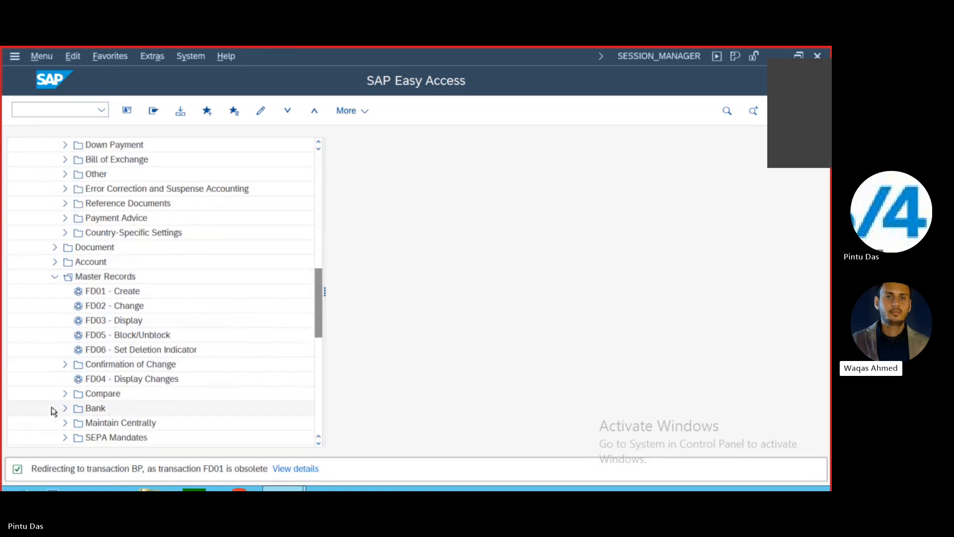
left_click(91, 291)
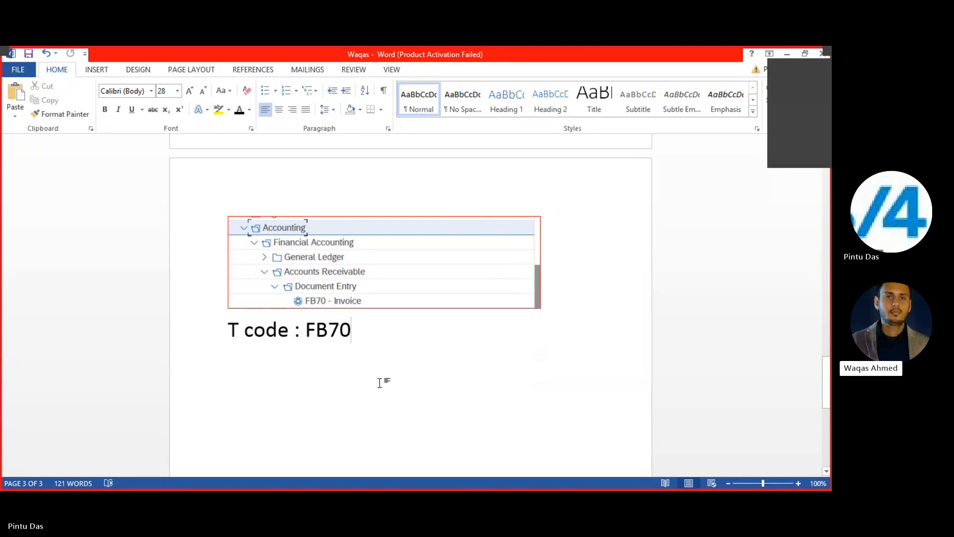
In the Word notes, add "To see the document posted by document number – T Code – FB03" on a new line below "T code : FB70".
key("Return")
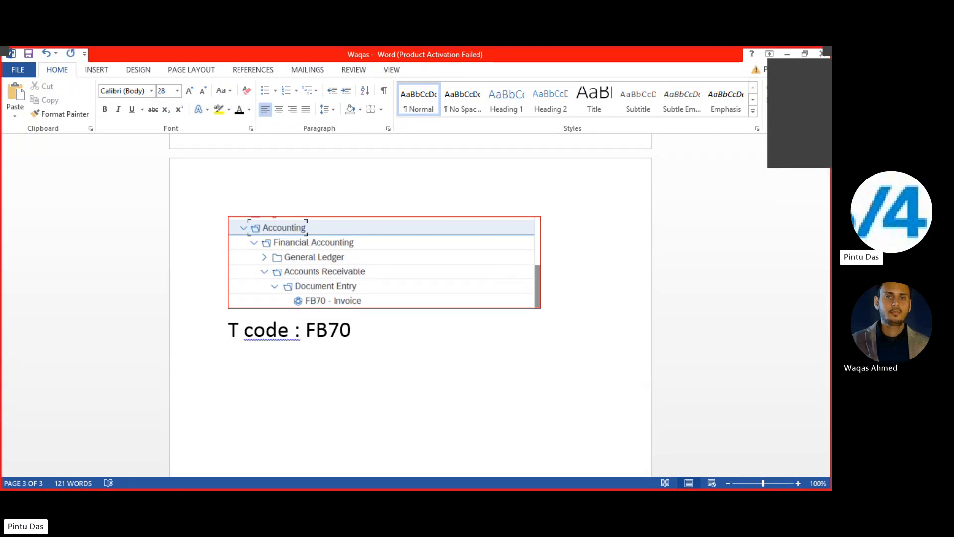
type("Tos")
key("BackSpace")
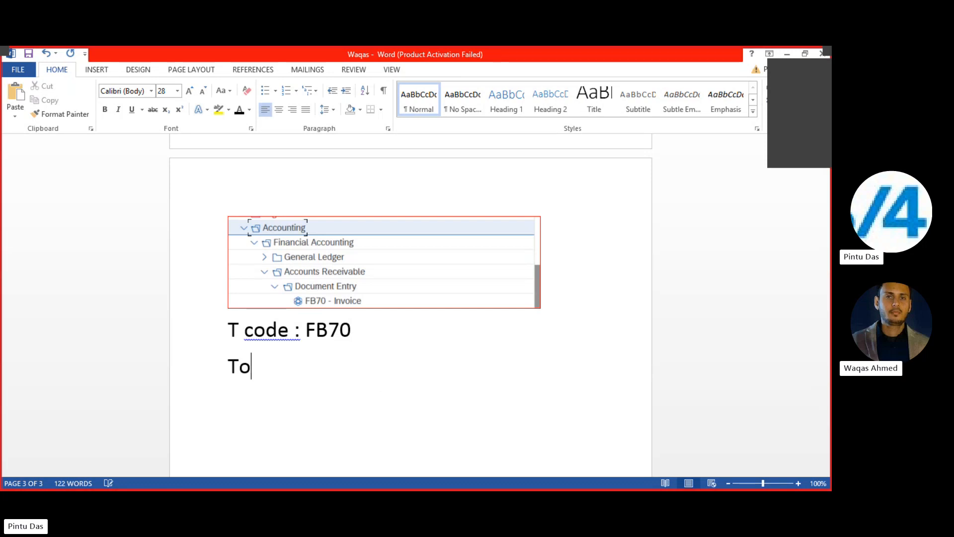
type("see the d")
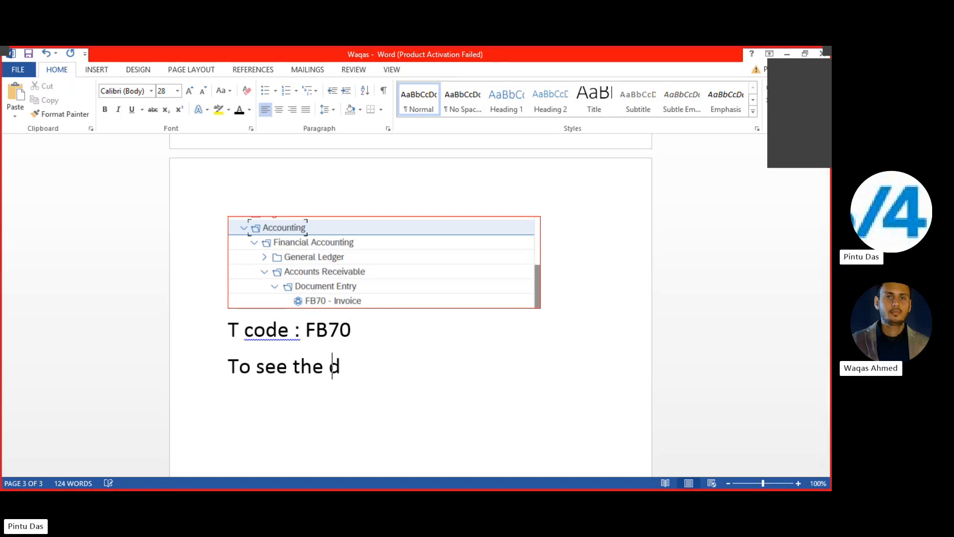
type("ocument po")
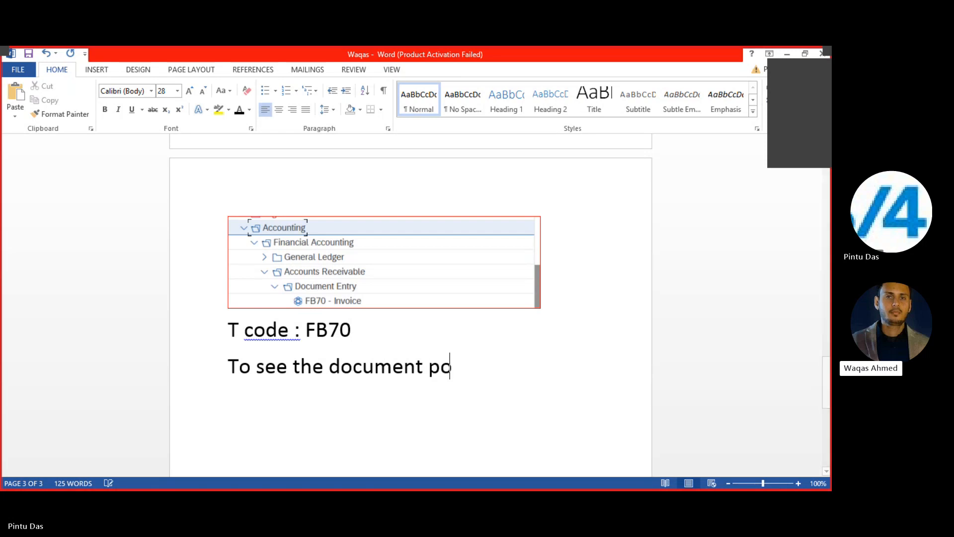
type("sted b")
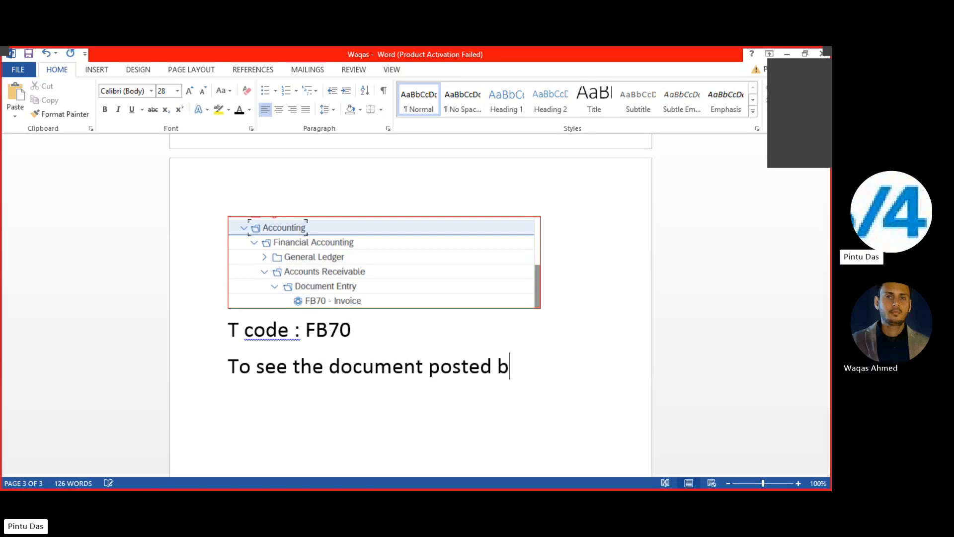
type("y docu")
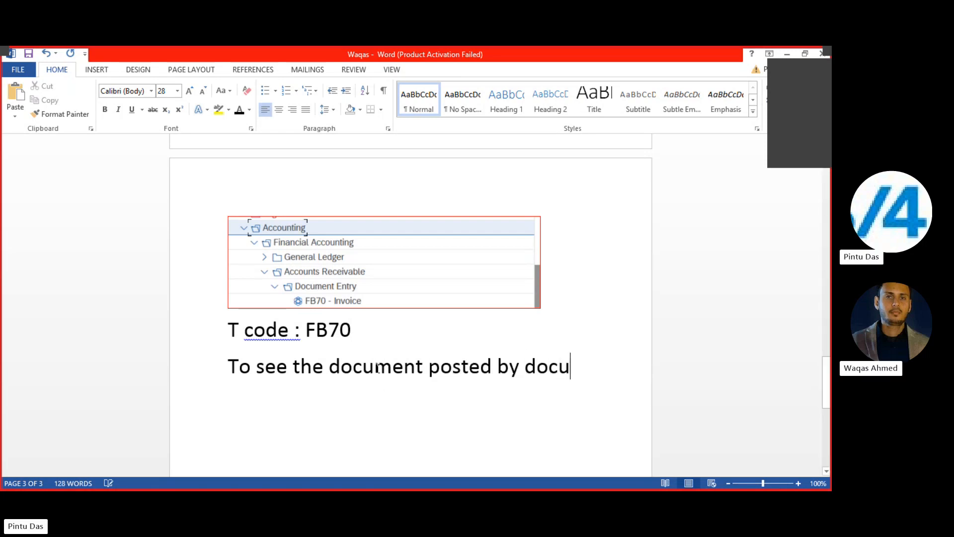
type("ment number ")
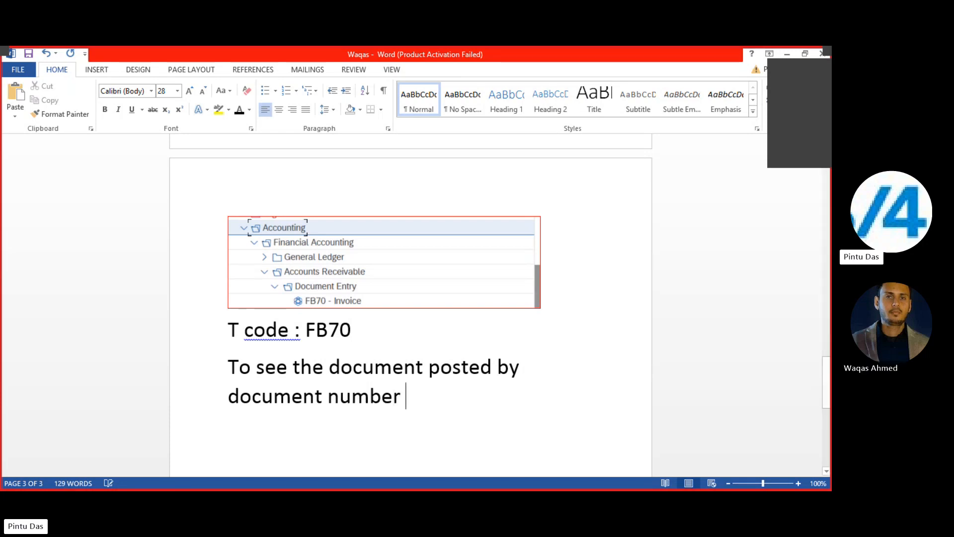
type("- T Code ")
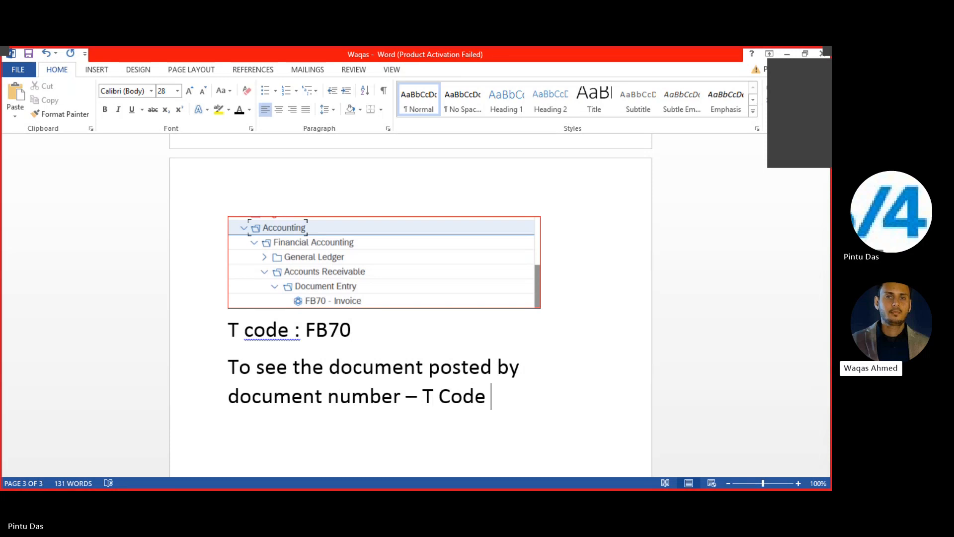
type("- ")
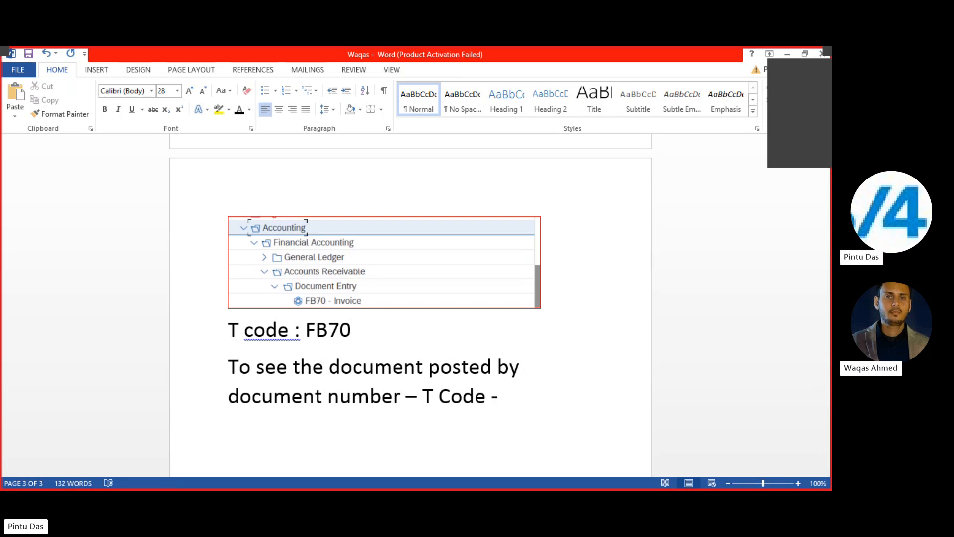
type("FB03")
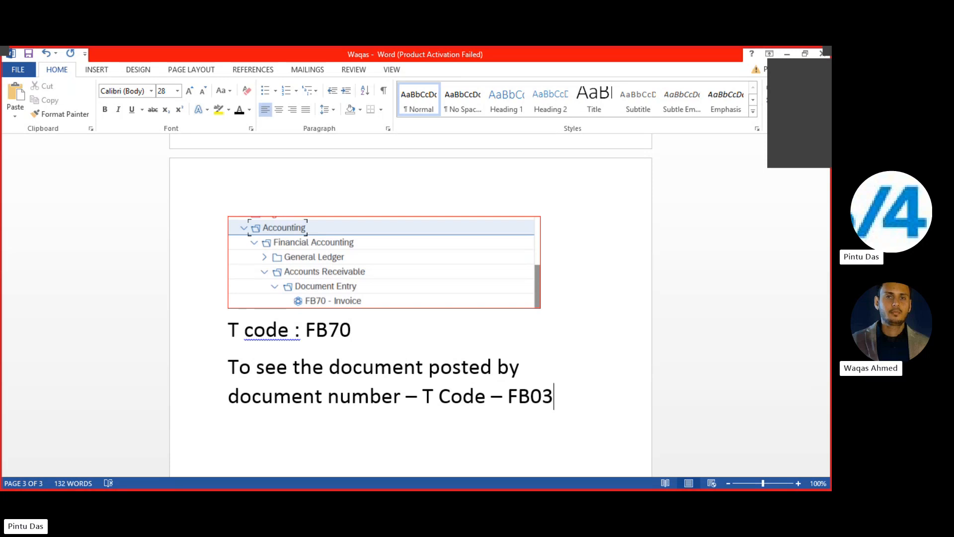
Insert the line "Incoming Payment" directly below "T code : FB70", leaving an empty line beneath it.
left_click(364, 327)
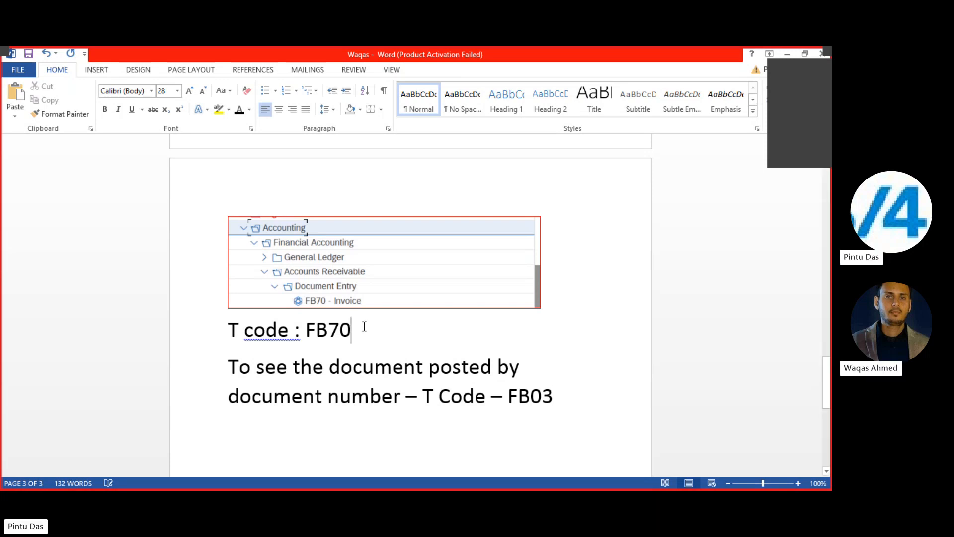
key("Return")
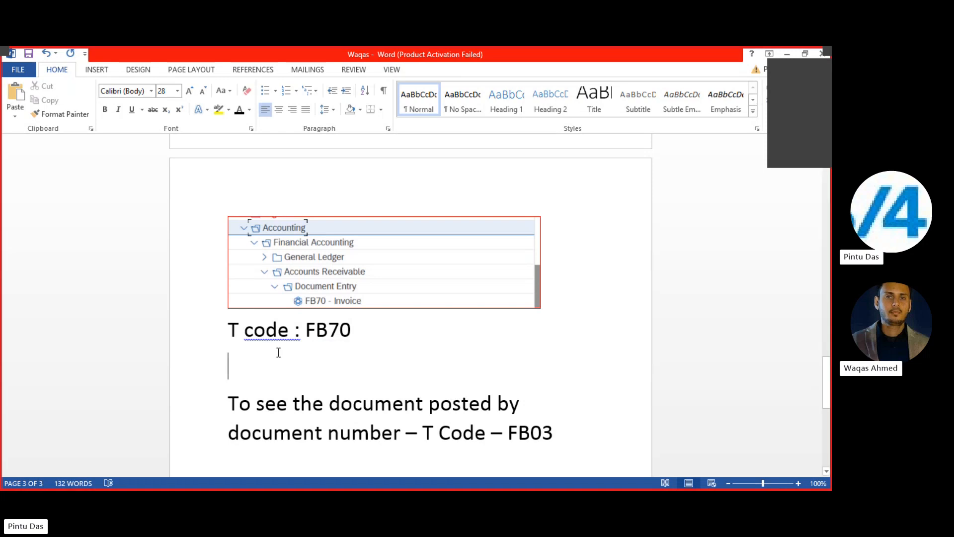
key("Return")
left_click(248, 374)
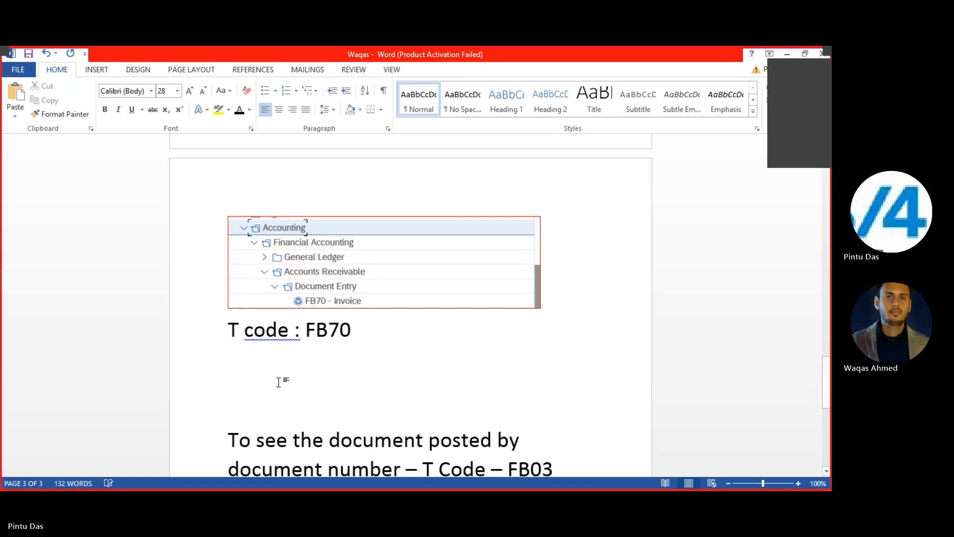
type("Incoming")
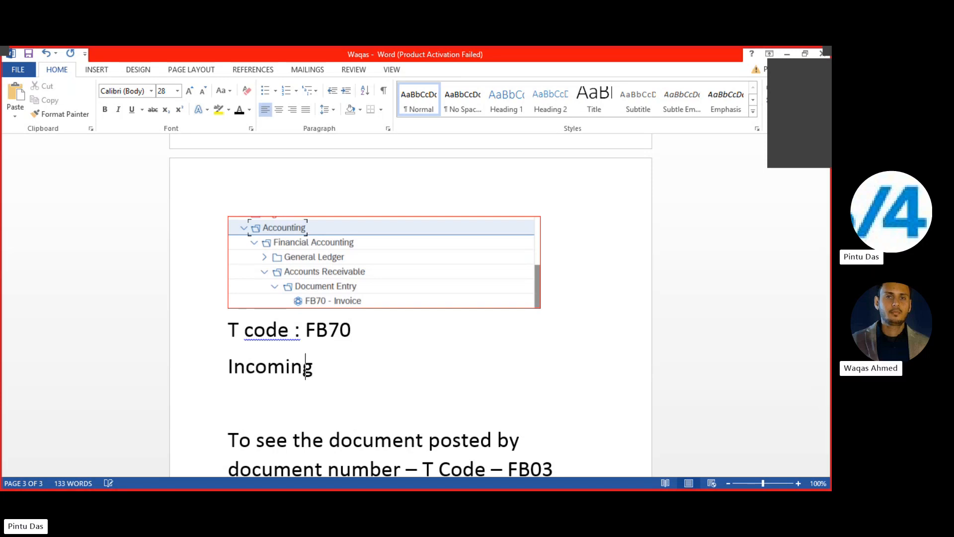
type(" Payment")
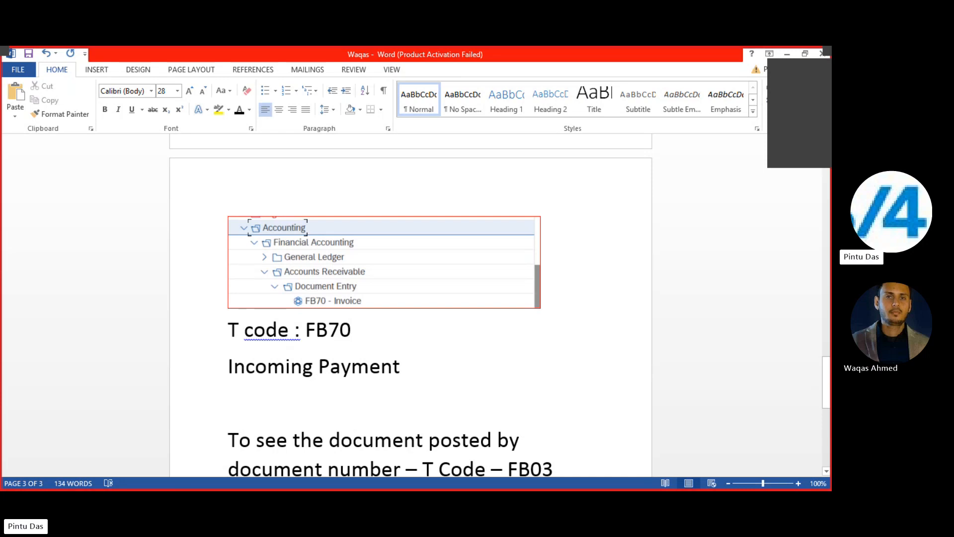
key("Return")
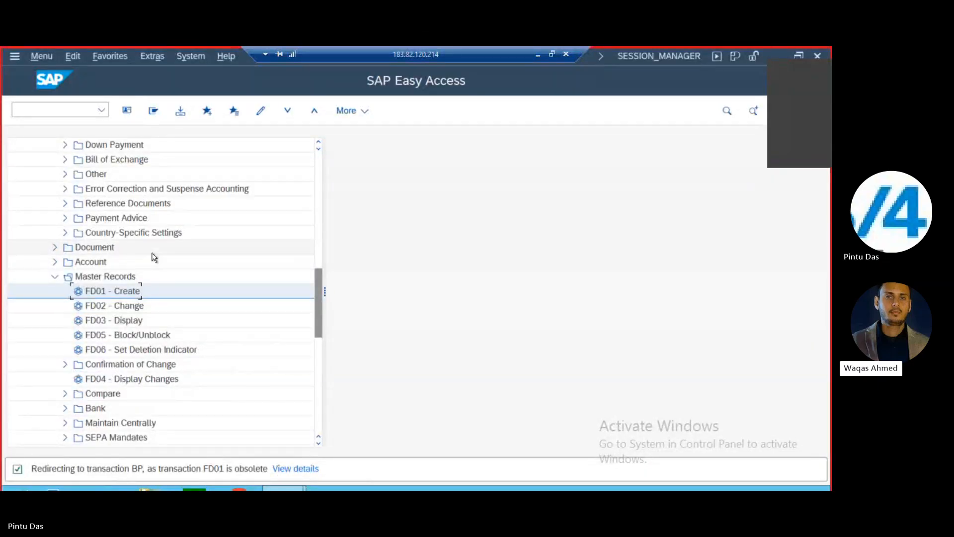
Capture the SAP menu path from Accounting to F-28 - Incoming Payments with F-28 highlighted, and paste it below "Incoming Payment" in the Word notes.
scroll(191, 249, "up", 3)
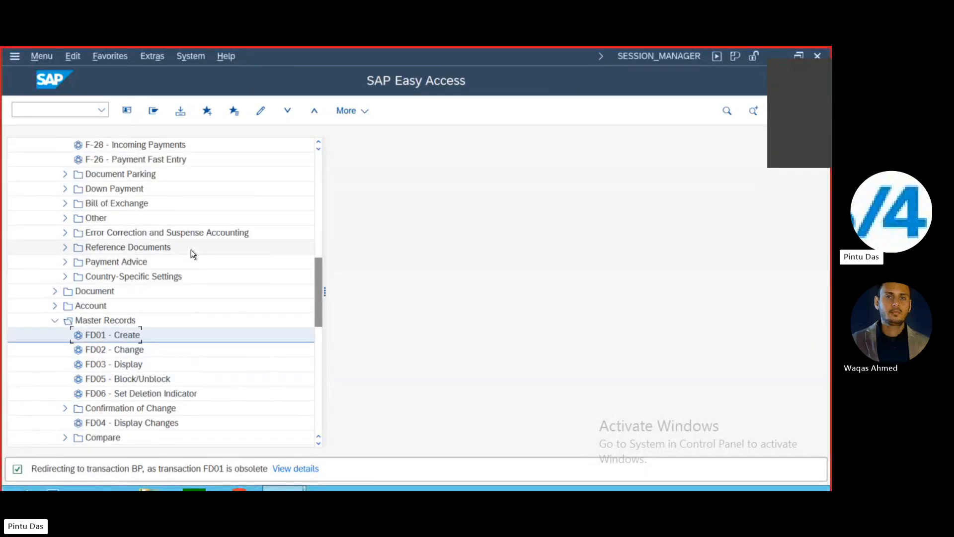
scroll(191, 250, "up", 2)
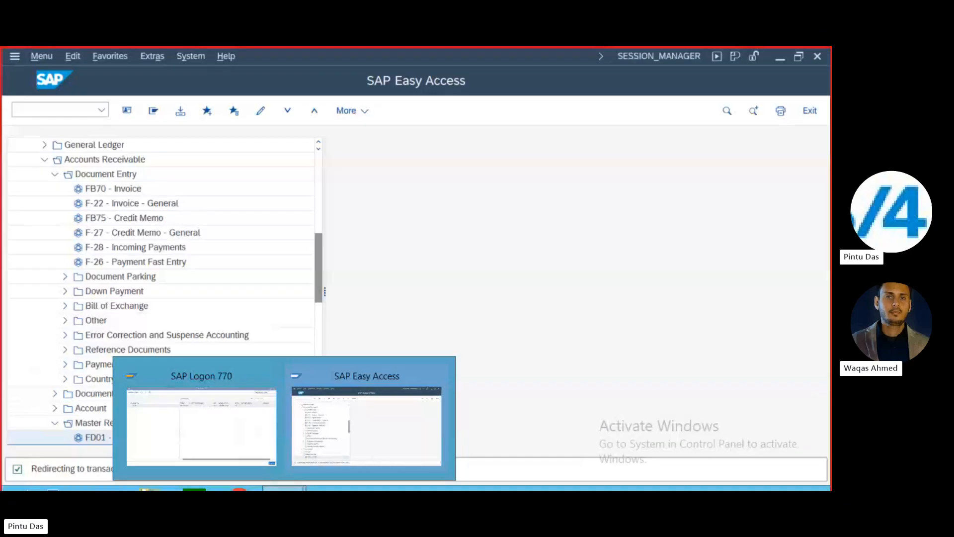
left_click(382, 422)
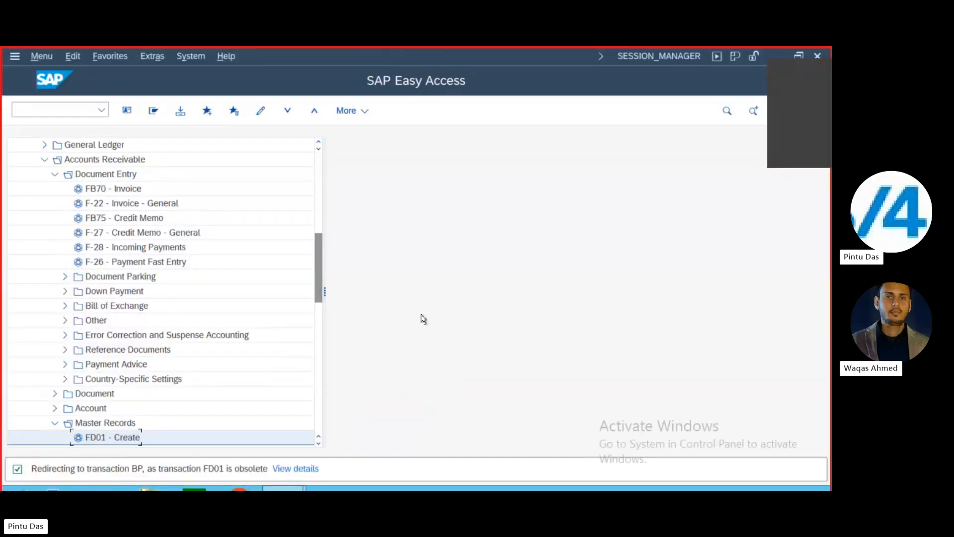
scroll(240, 354, "up", 1)
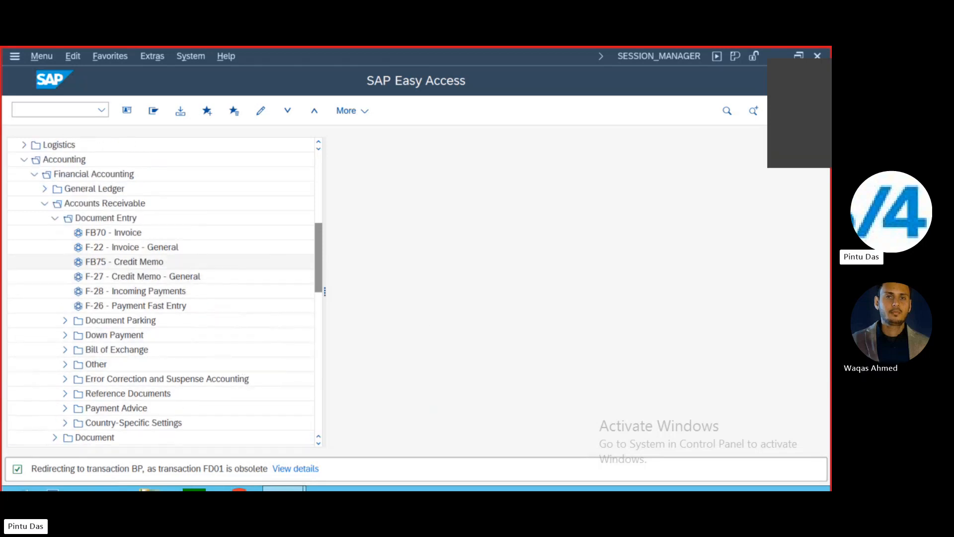
mouse_move(523, 52)
left_click(552, 55)
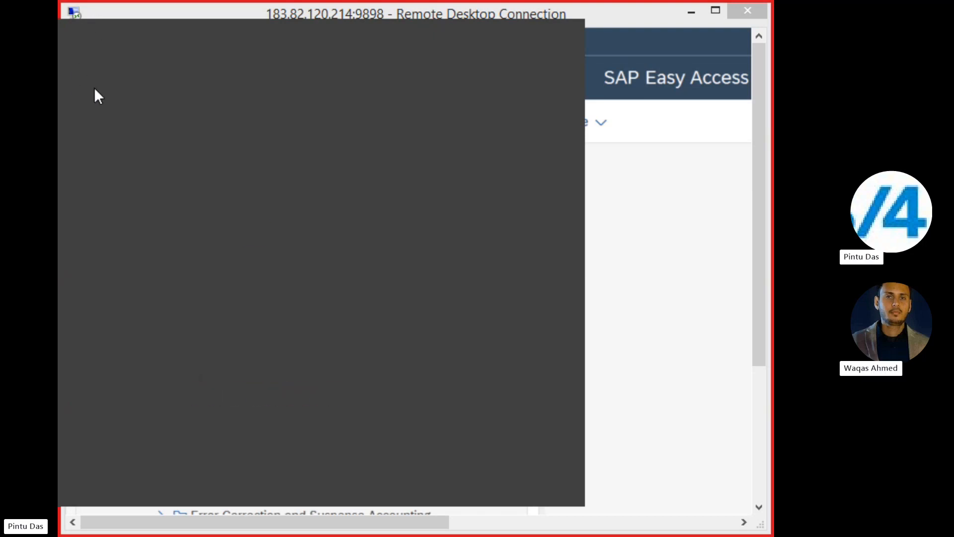
left_click(502, 29)
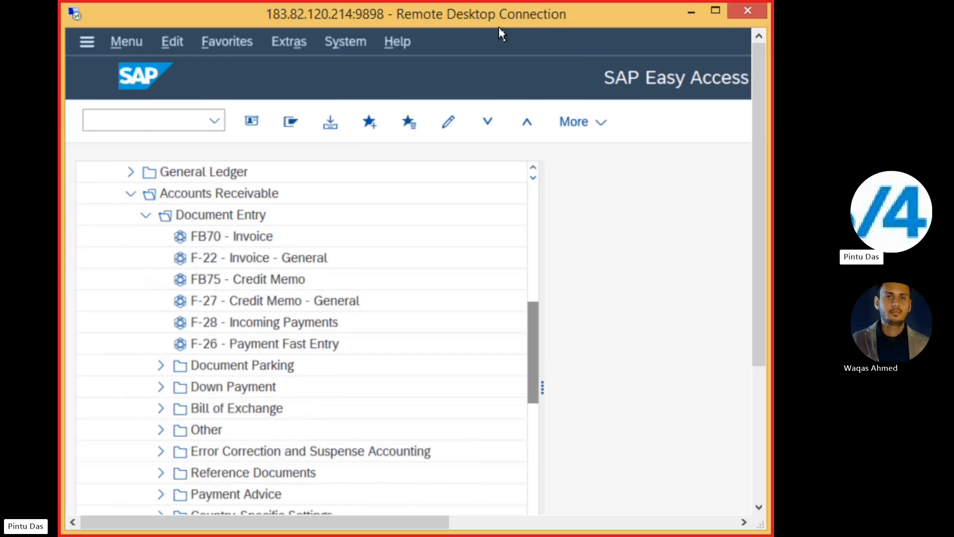
left_click(713, 13)
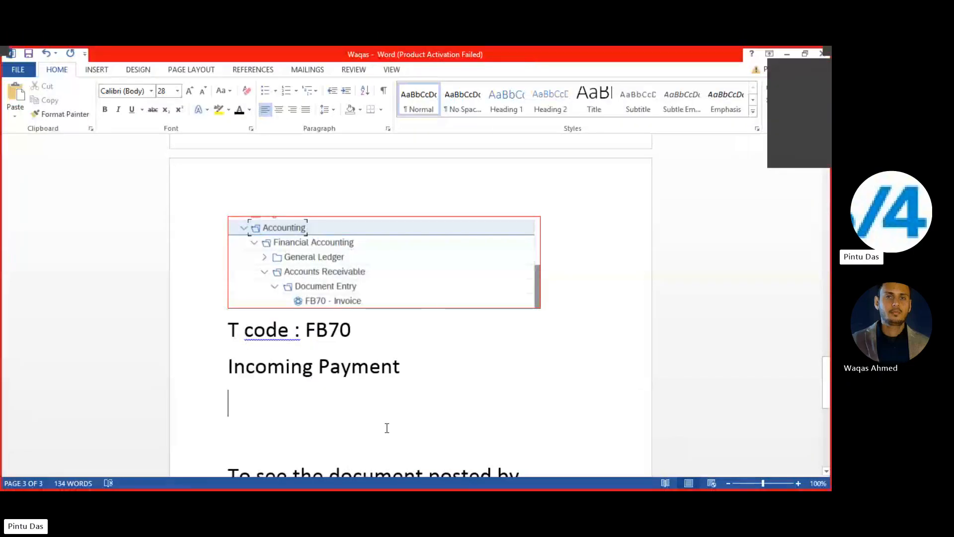
key("ctrl+v")
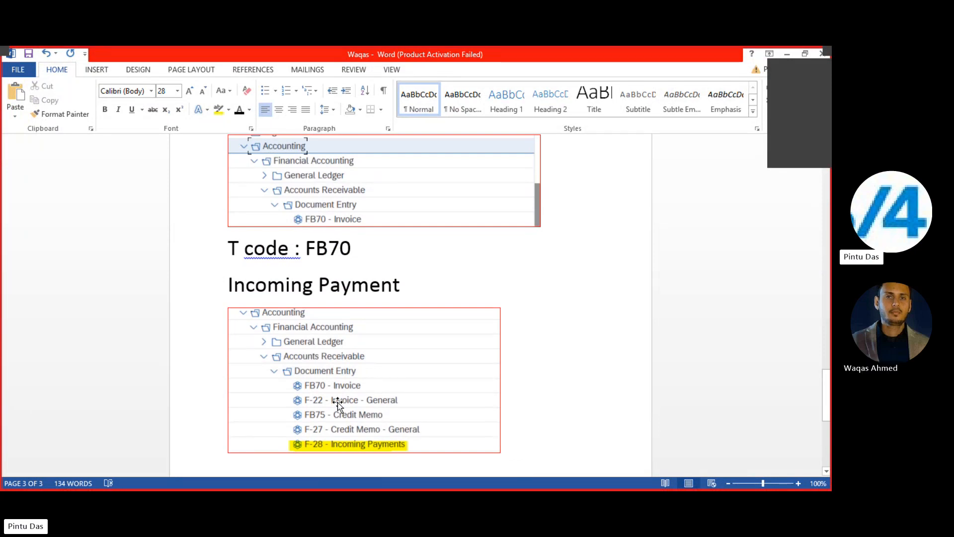
scroll(338, 406, "down", 5)
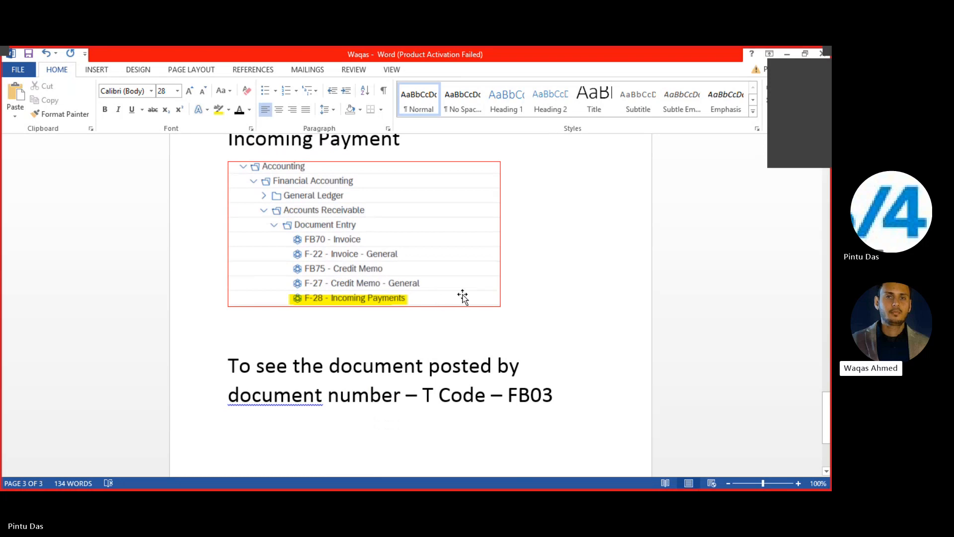
scroll(295, 264, "up", 4)
scroll(644, 234, "up", 10)
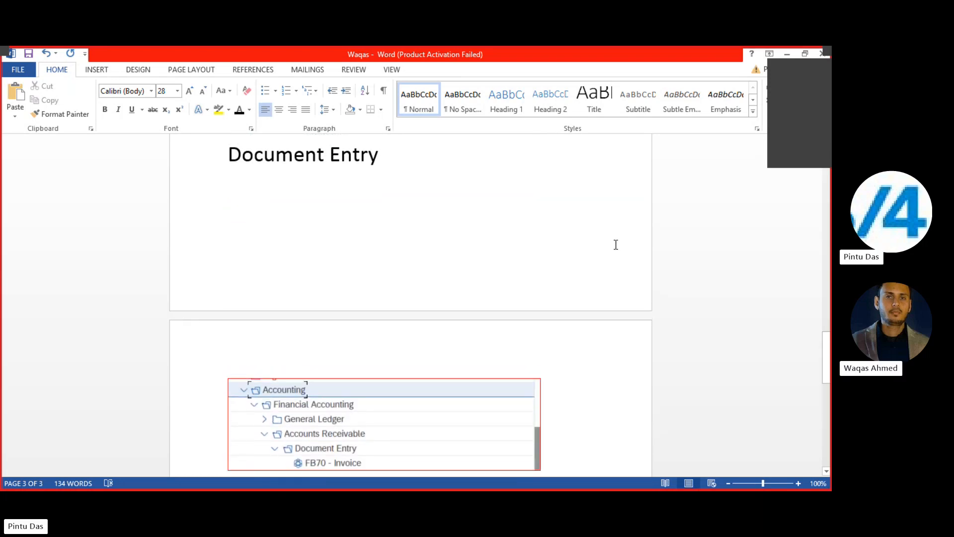
Add the line "To see the customer entry – FBL5N" below the FB03 line at the end of the notes.
scroll(613, 245, "up", 15)
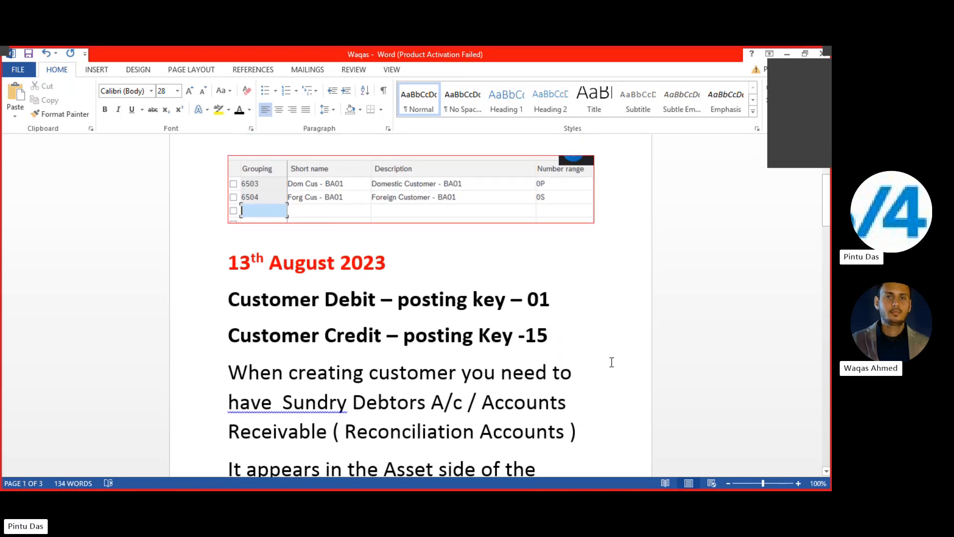
scroll(611, 362, "down", 8)
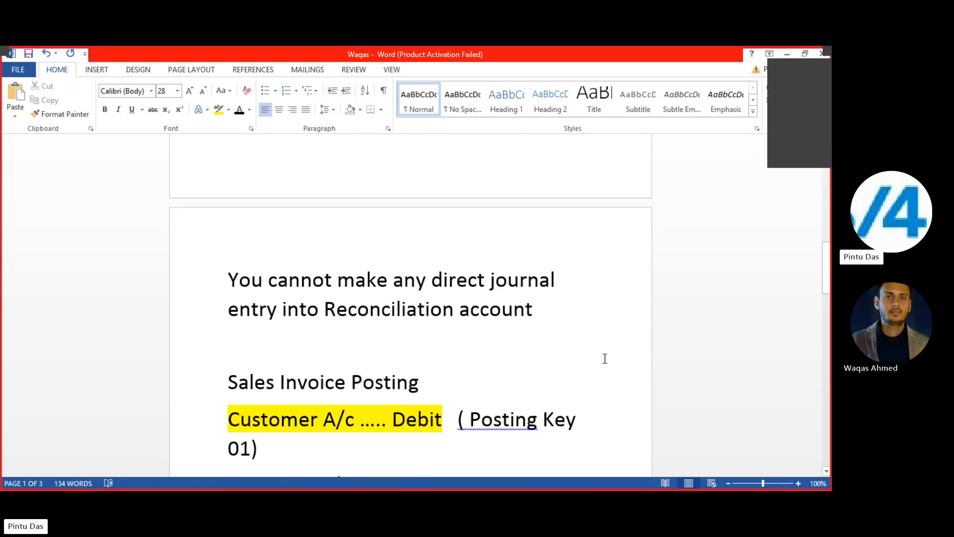
scroll(605, 358, "down", 15)
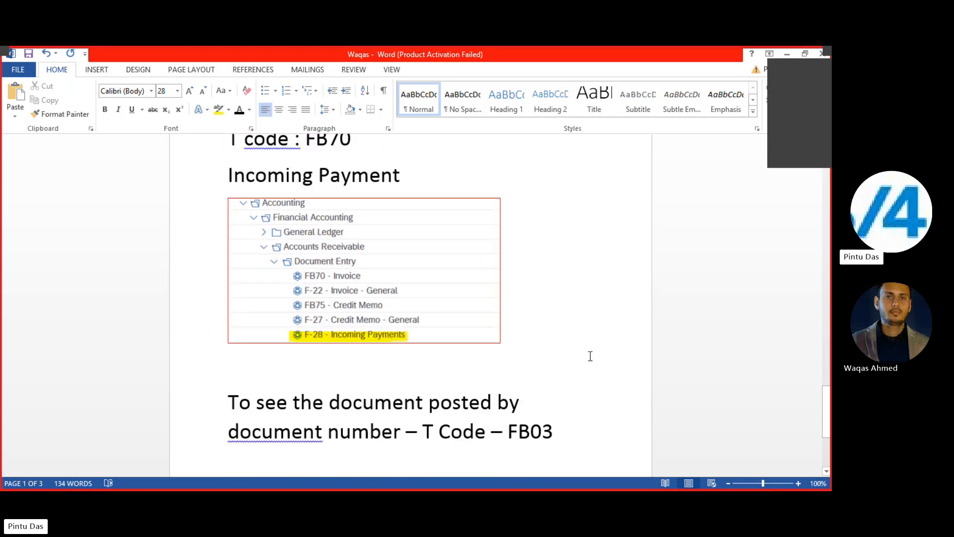
scroll(591, 355, "down", 3)
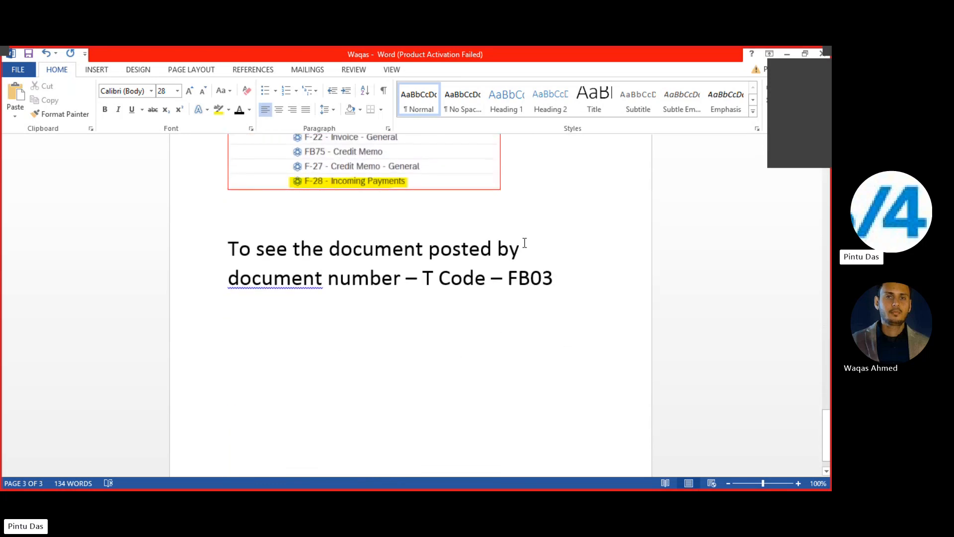
left_click(574, 281)
key("Return")
type("To see")
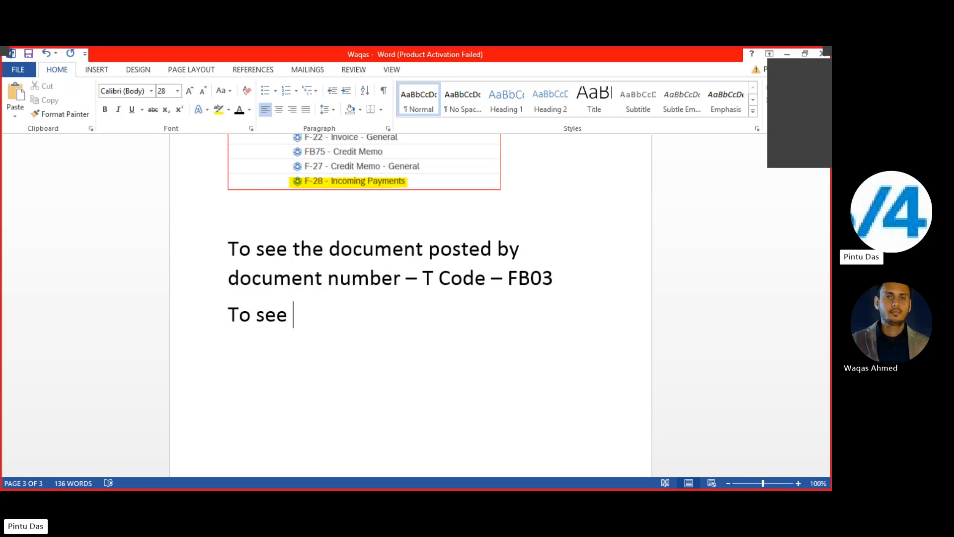
type(" the customer")
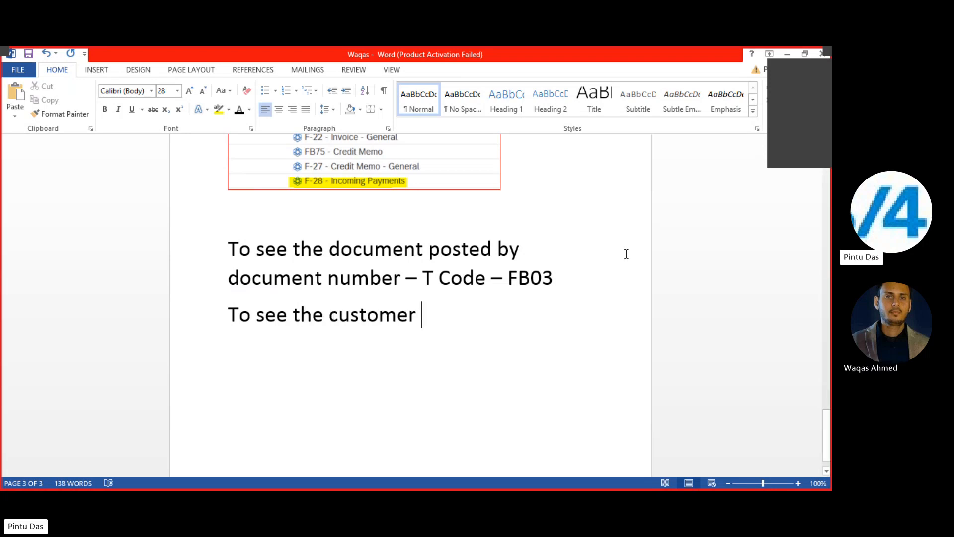
type(" e")
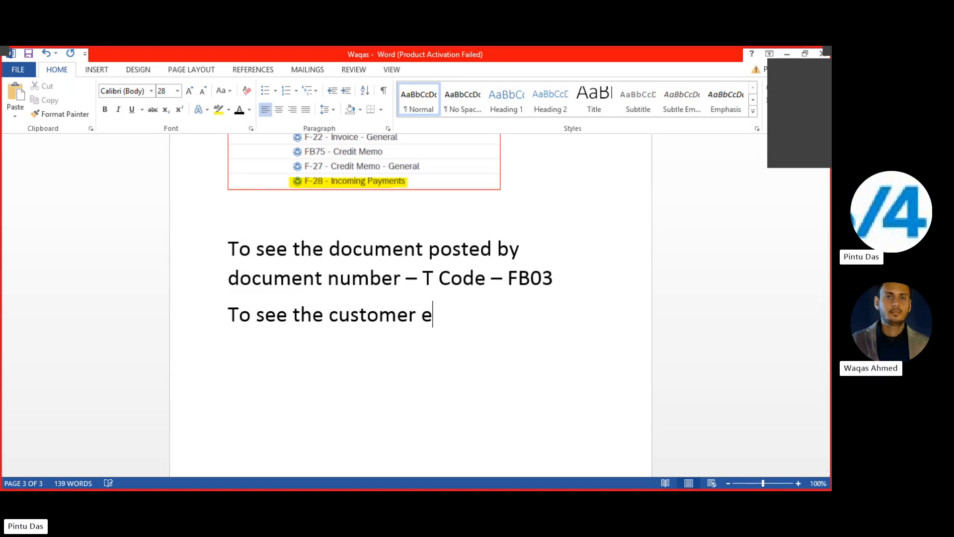
type("ntry -")
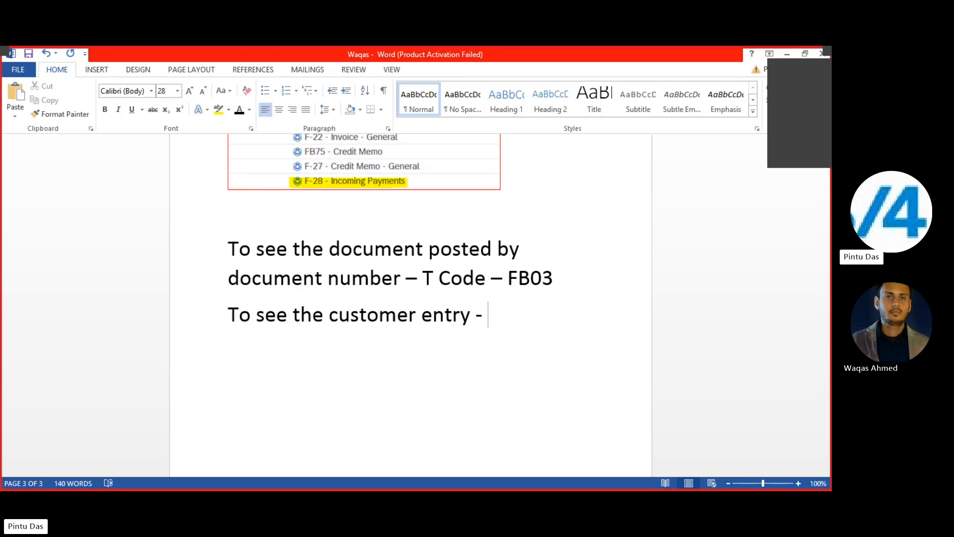
type(" FBL5N")
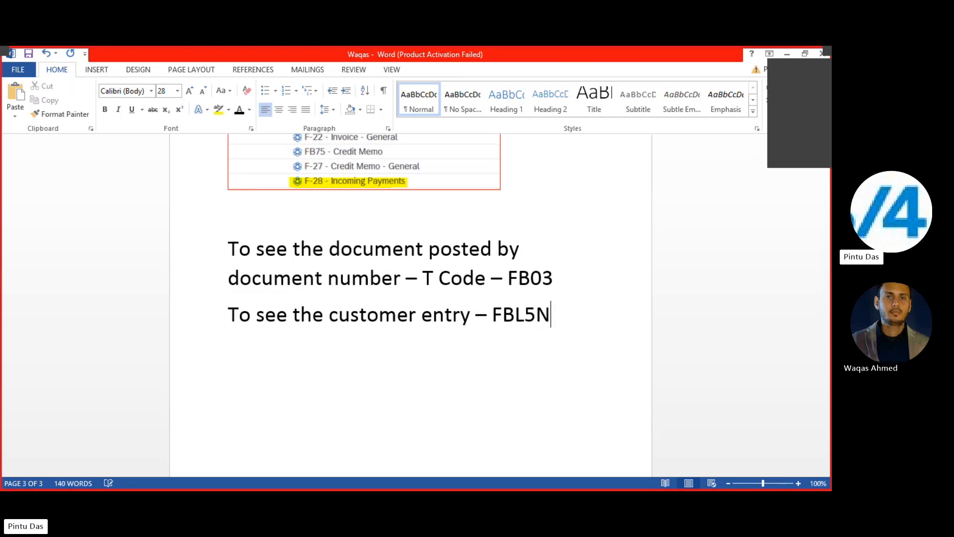
Add the line "To see G/L entry – FBL3N" below the customer entry line and save the document.
key("Return")
type("To see ")
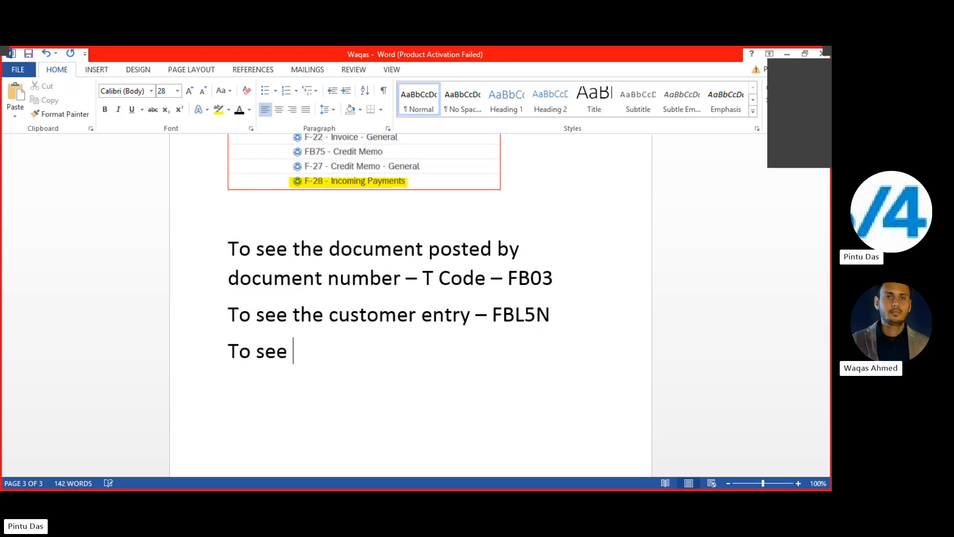
type("G/L ")
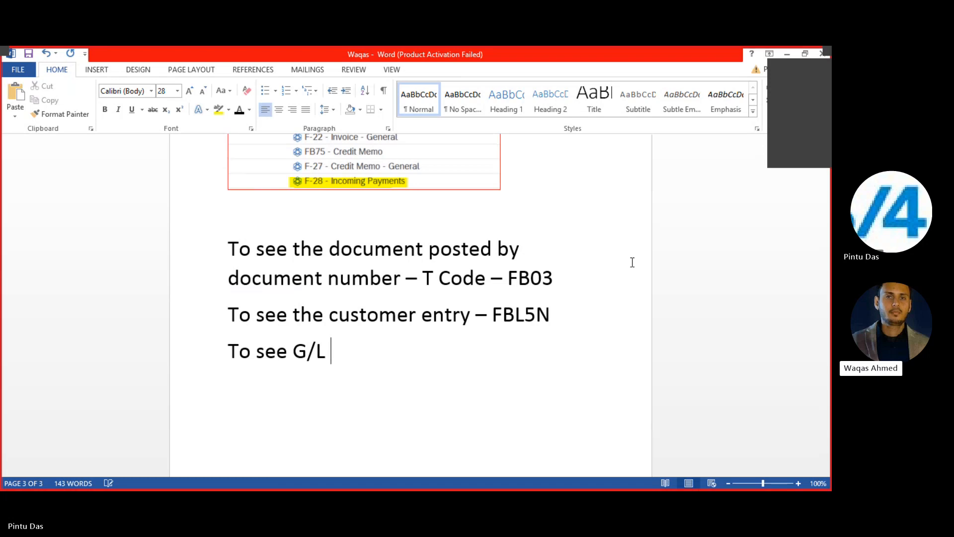
type("entry")
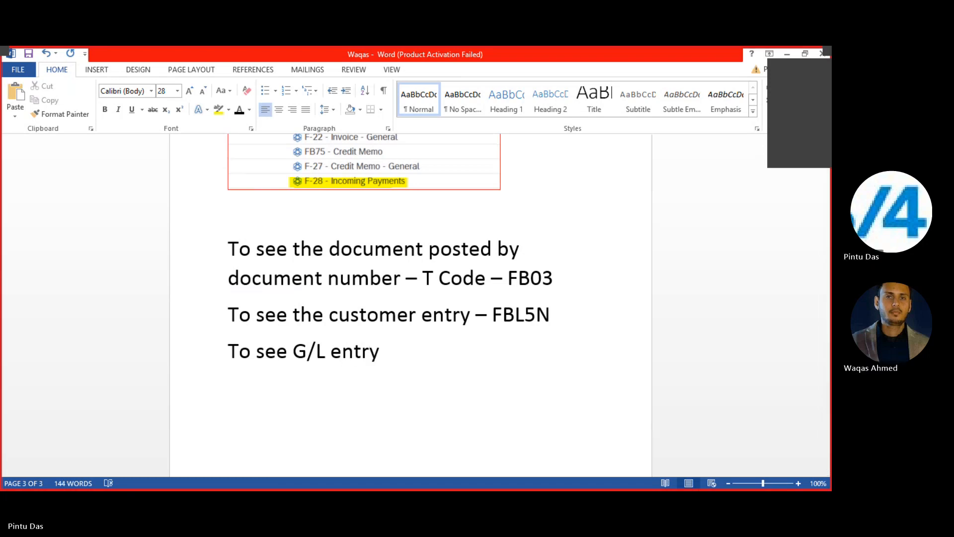
type(" - ")
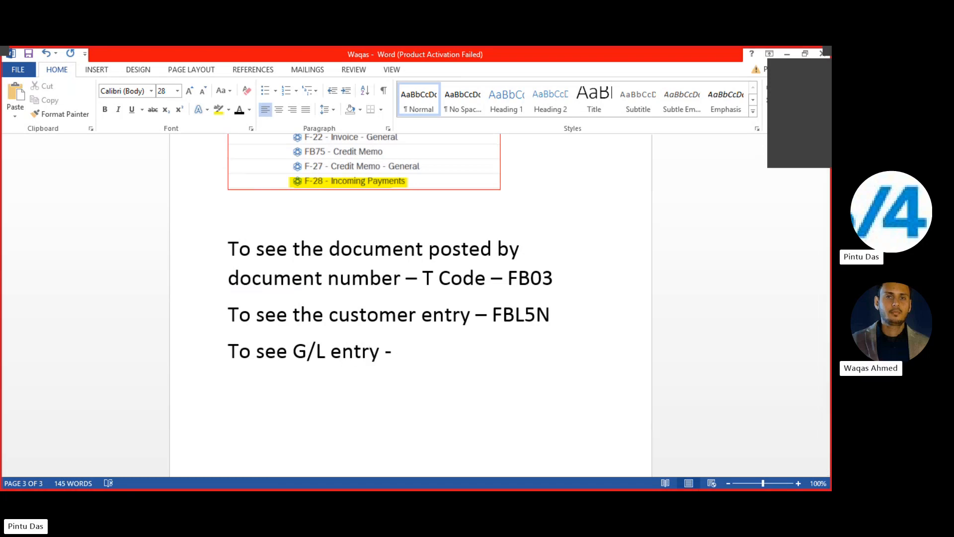
type("F")
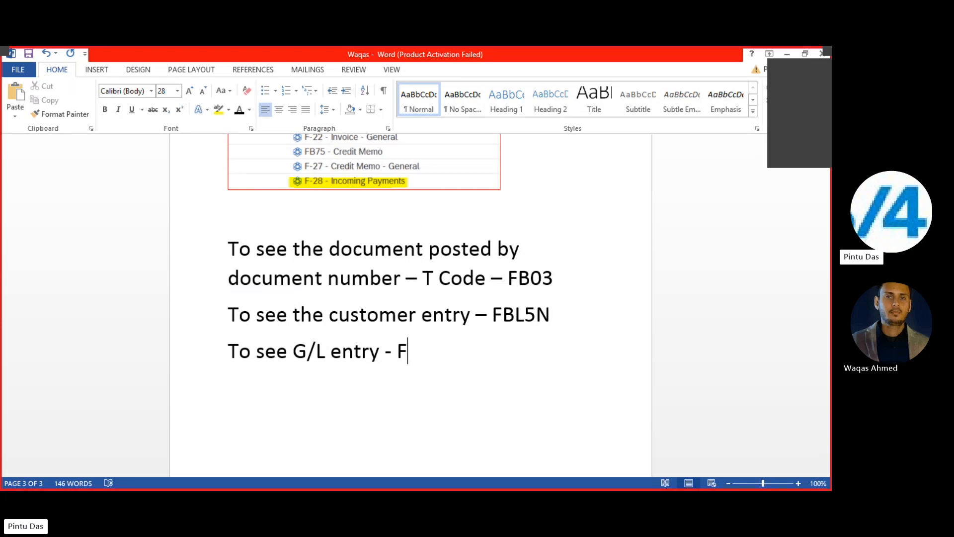
type("BL3")
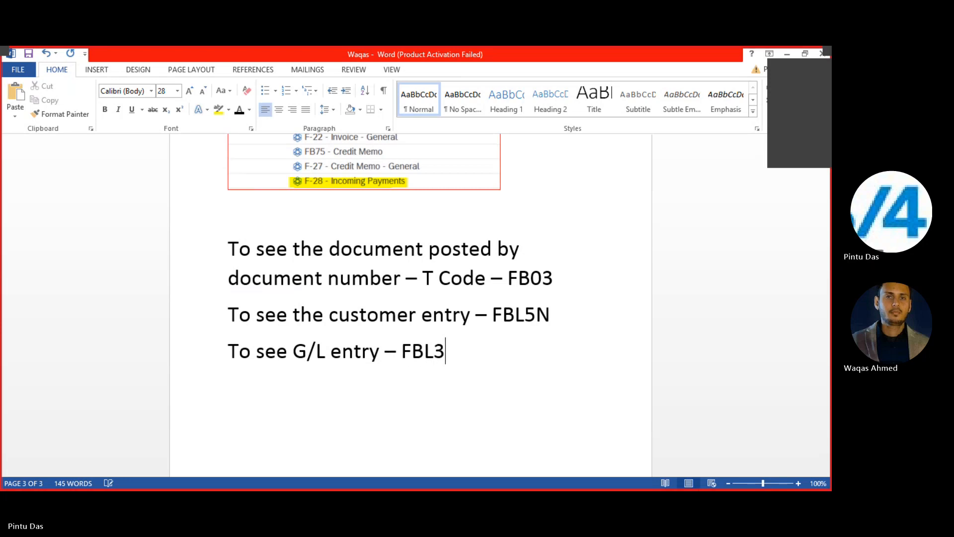
type("N")
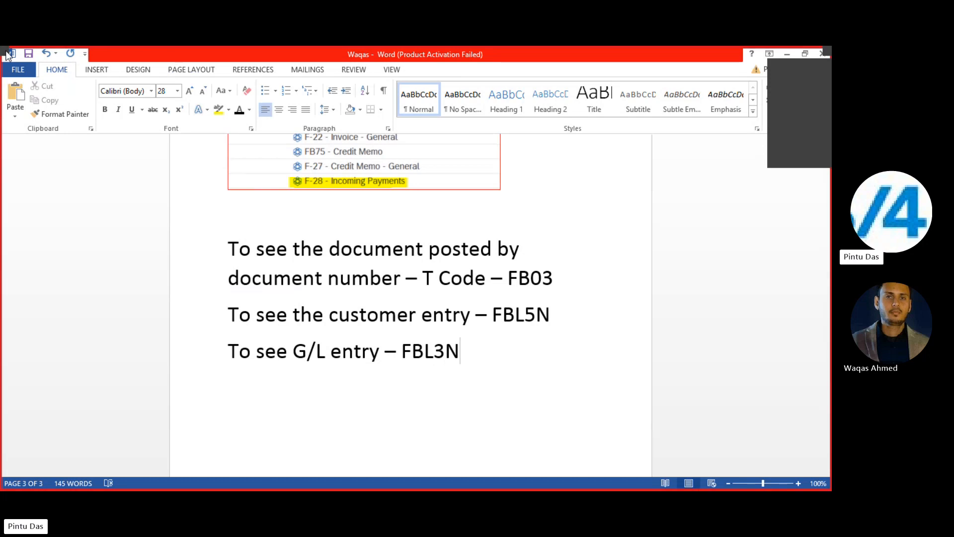
left_click(28, 54)
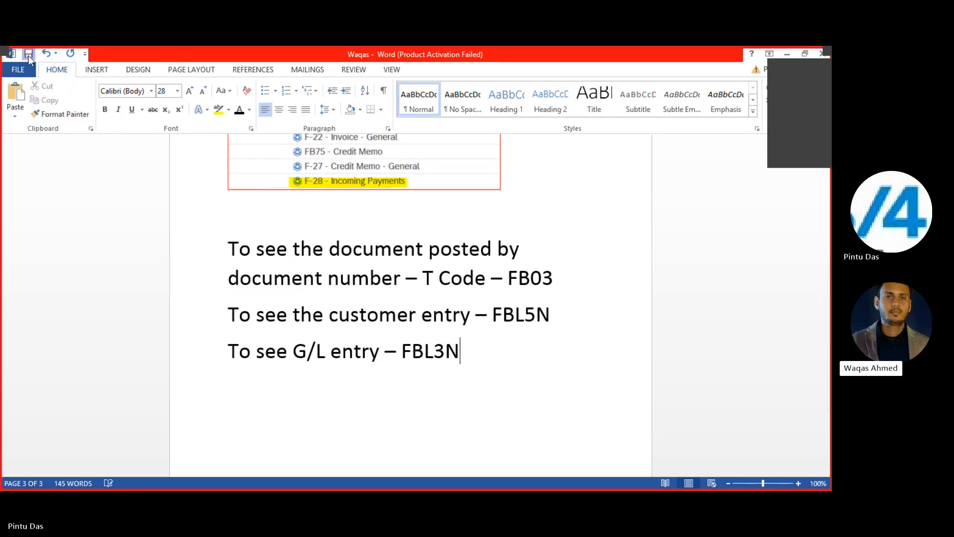